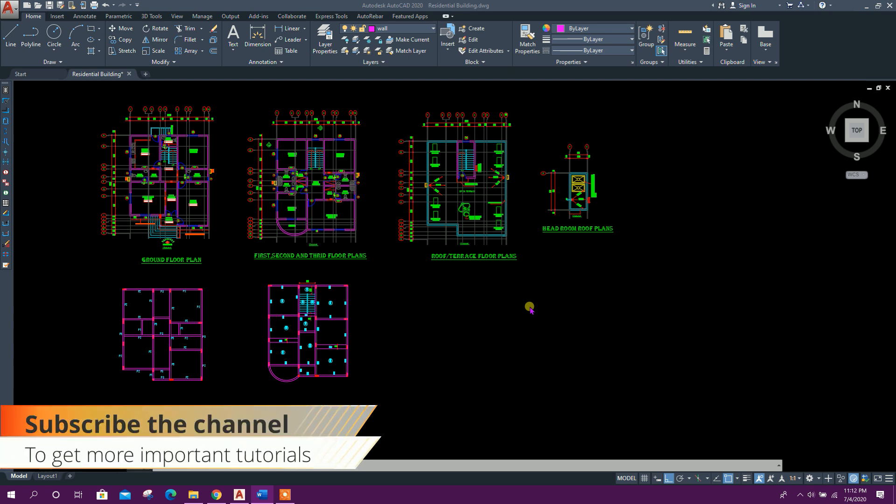
Review the residential building floor plans and column layouts across the drawing
{"action": "middle_click_drag", "start_coordinate": [529, 308], "coordinate": [574, 313]}
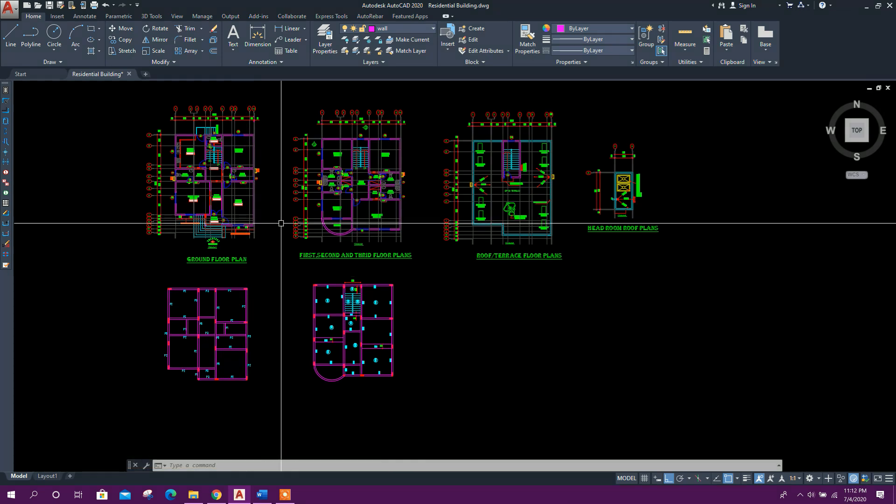
{"action": "scroll", "coordinate": [300, 260], "scroll_direction": "up", "scroll_amount": 3}
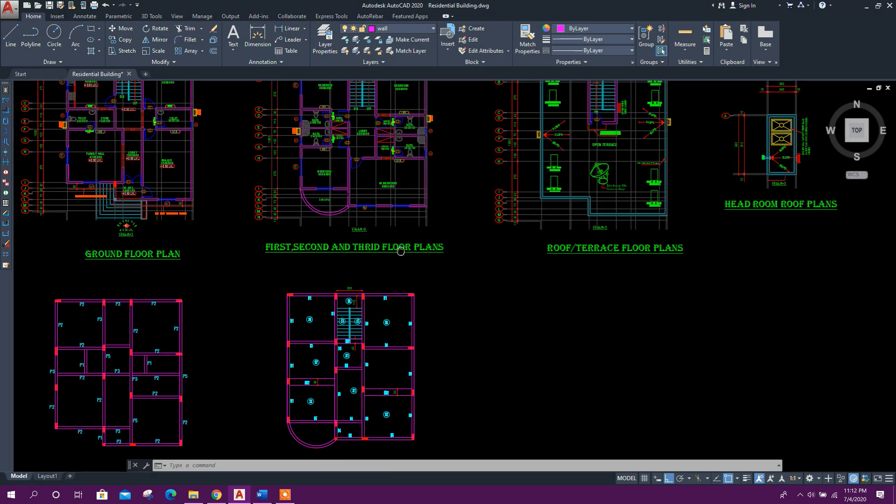
{"action": "middle_click_drag", "start_coordinate": [351, 192], "coordinate": [339, 247]}
{"action": "middle_click_drag", "start_coordinate": [601, 329], "coordinate": [534, 322]}
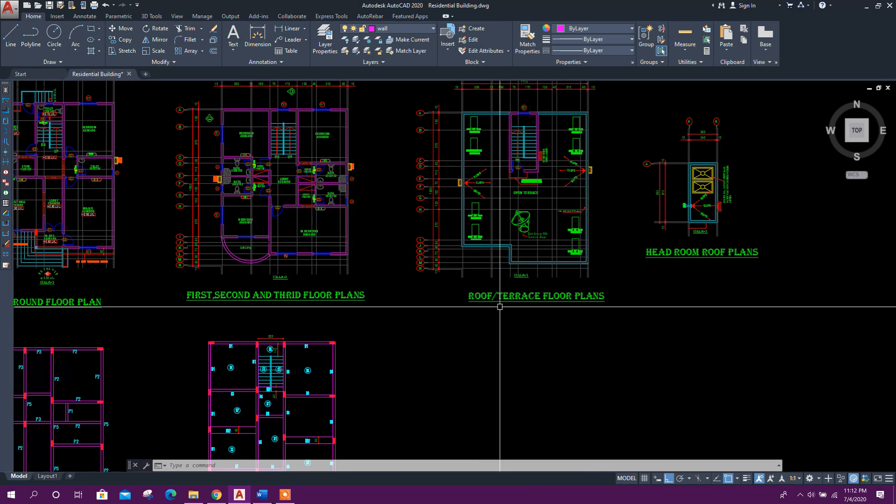
{"action": "mouse_move", "coordinate": [578, 329]}
{"action": "middle_mouse_down"}
{"action": "mouse_move", "coordinate": [562, 354]}
{"action": "mouse_move", "coordinate": [529, 360]}
{"action": "mouse_move", "coordinate": [526, 314]}
{"action": "middle_mouse_up"}
{"action": "scroll", "coordinate": [658, 277], "scroll_direction": "down", "scroll_amount": 2}
{"action": "scroll", "coordinate": [239, 349], "scroll_direction": "up", "scroll_amount": 2}
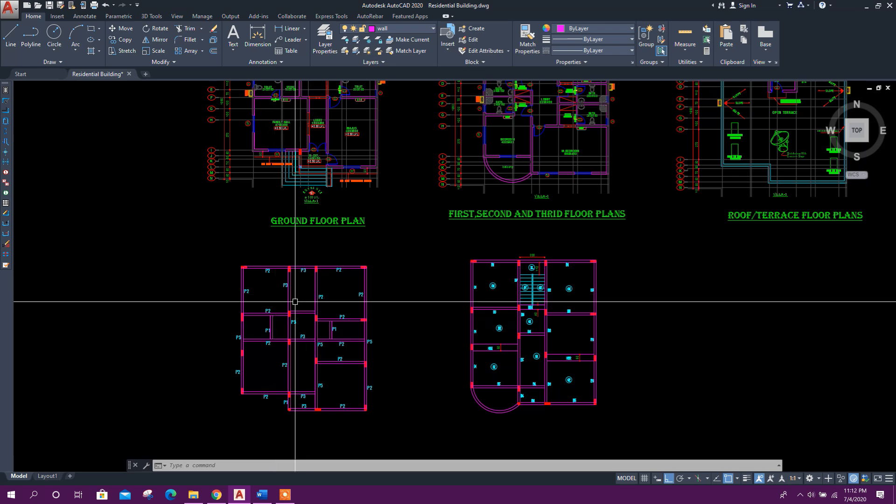
{"action": "middle_click_drag", "start_coordinate": [373, 311], "coordinate": [357, 380]}
{"action": "middle_click_drag", "start_coordinate": [356, 260], "coordinate": [333, 252]}
{"action": "scroll", "coordinate": [366, 281], "scroll_direction": "down", "scroll_amount": 2}
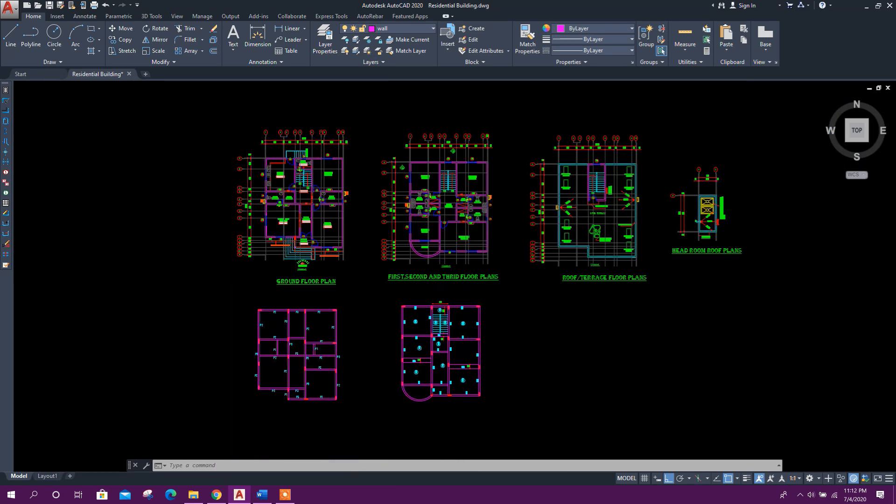
{"action": "scroll", "coordinate": [443, 368], "scroll_direction": "up", "scroll_amount": 2}
{"action": "middle_click_drag", "start_coordinate": [447, 398], "coordinate": [398, 381]}
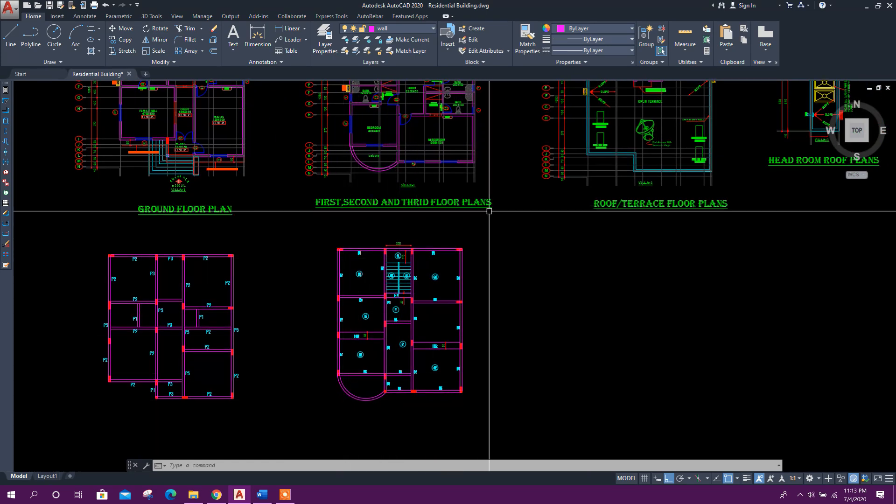
{"action": "scroll", "coordinate": [355, 330], "scroll_direction": "down", "scroll_amount": 2}
{"action": "scroll", "coordinate": [298, 330], "scroll_direction": "up", "scroll_amount": 2}
{"action": "middle_click_drag", "start_coordinate": [299, 329], "coordinate": [360, 314]}
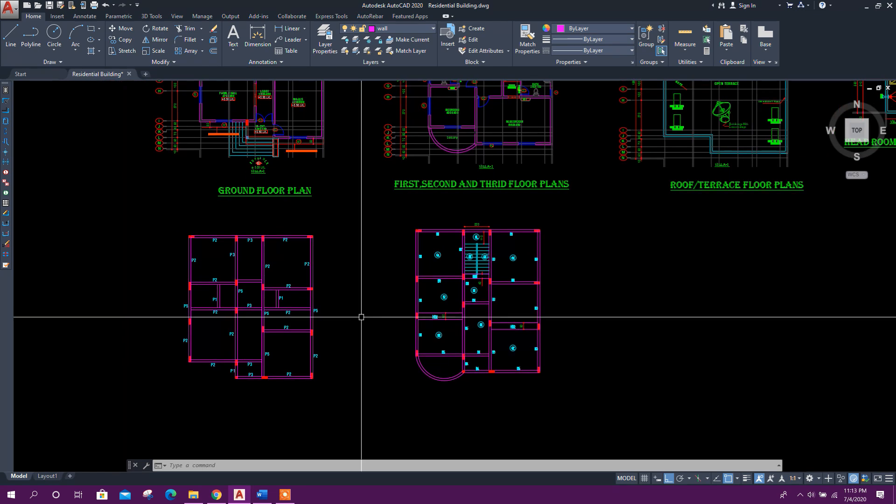
{"action": "middle_click_drag", "start_coordinate": [456, 303], "coordinate": [476, 307]}
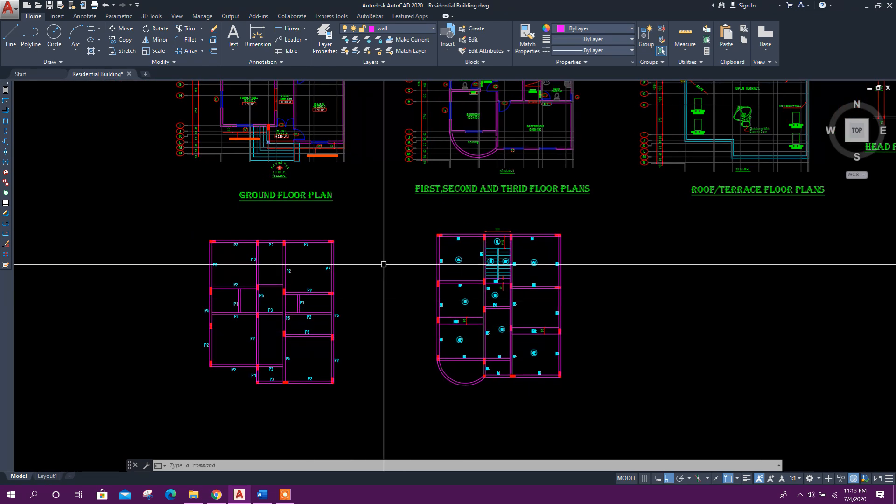
{"action": "middle_click_drag", "start_coordinate": [397, 333], "coordinate": [378, 351]}
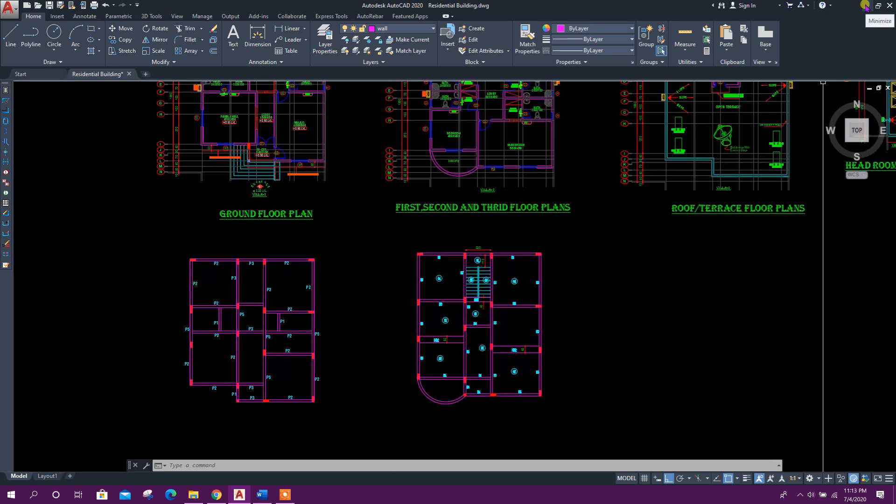
Launch CYPECAD from the CYPE 2020 desktop program and accept the time-limited version notice
{"action": "left_click", "coordinate": [864, 6]}
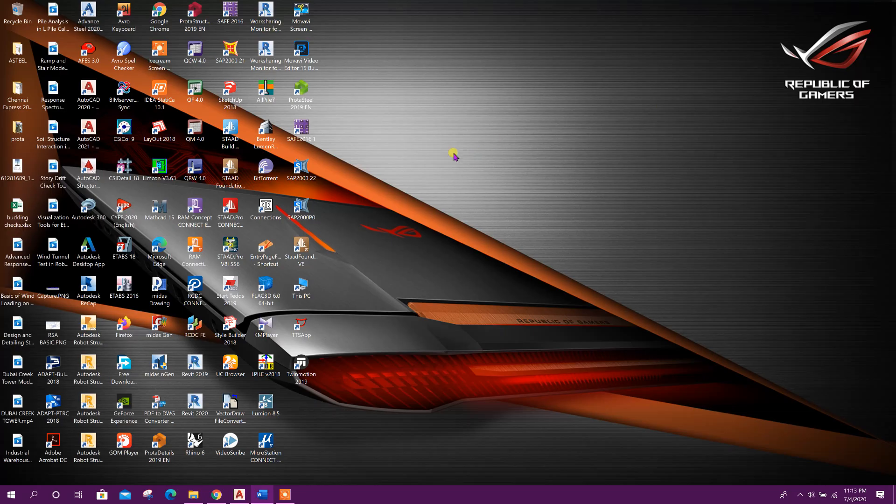
{"action": "right_click", "coordinate": [125, 208]}
{"action": "left_click", "coordinate": [280, 267]}
{"action": "left_click", "coordinate": [476, 302]}
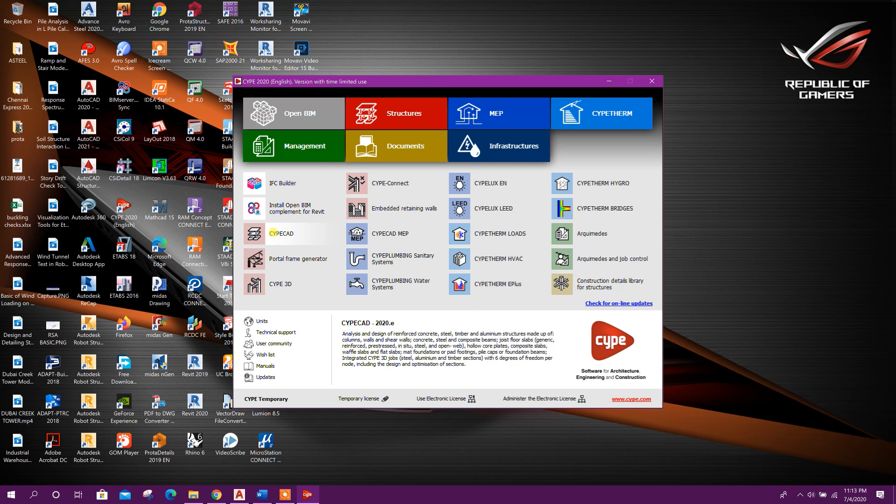
{"action": "left_click", "coordinate": [273, 232]}
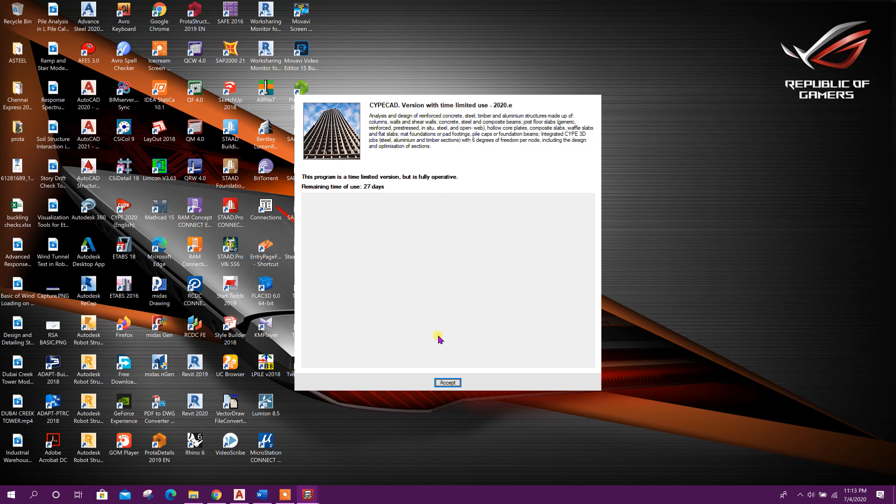
{"action": "left_click", "coordinate": [447, 382]}
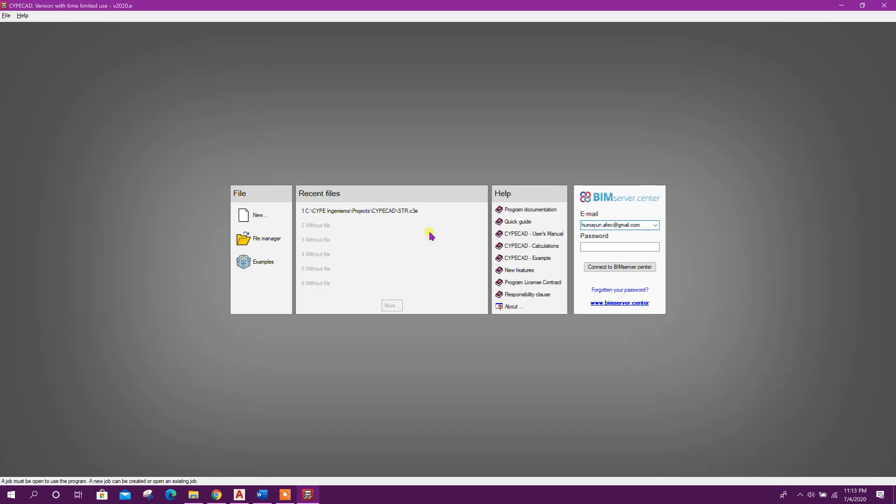
Create a new project named RESIDENTIALBUILDING in the D:\CYPECAD folder with the description BY DECODE BD
{"action": "left_click", "coordinate": [259, 220]}
{"action": "type", "text": "re"}
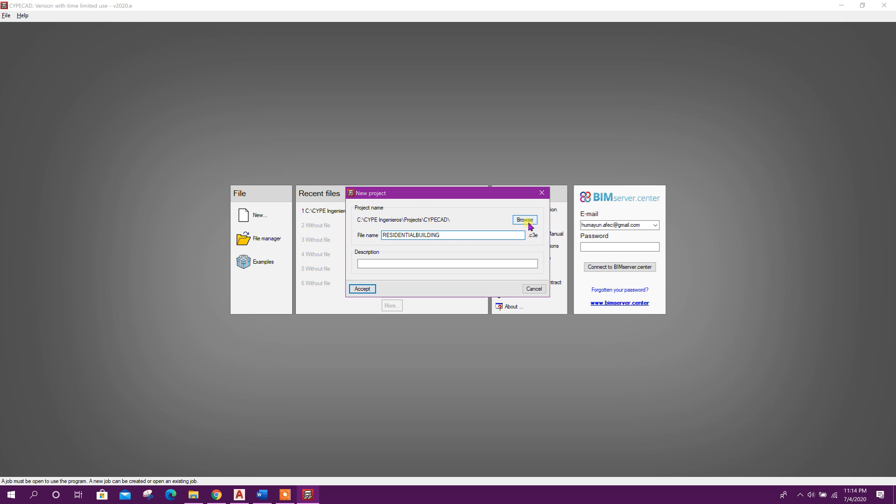
{"action": "left_click", "coordinate": [528, 224]}
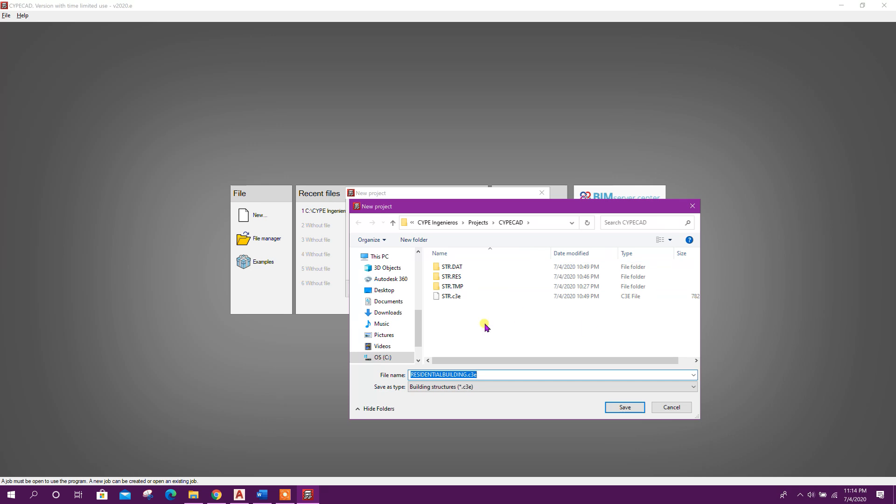
{"action": "left_click_drag", "start_coordinate": [418, 334], "coordinate": [418, 350]}
{"action": "left_click", "coordinate": [384, 331]}
{"action": "double_click", "coordinate": [454, 316]}
{"action": "left_click", "coordinate": [619, 406]}
{"action": "left_click", "coordinate": [374, 263]}
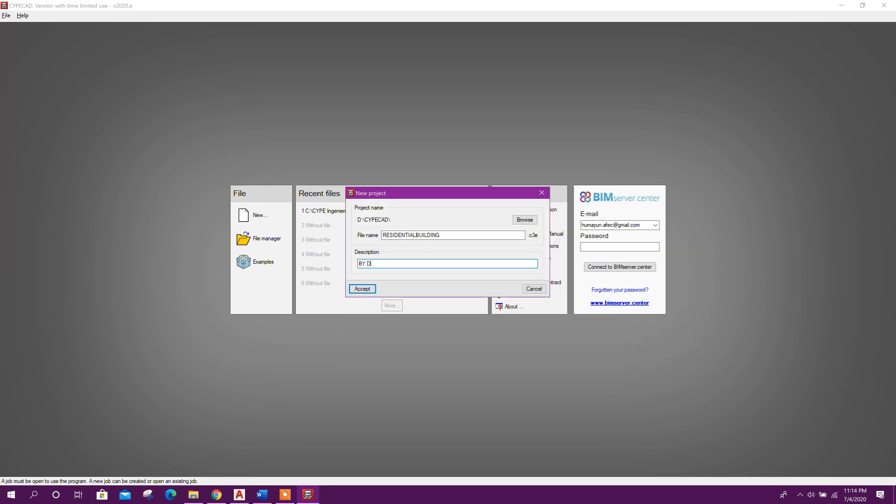
{"action": "left_click", "coordinate": [358, 289]}
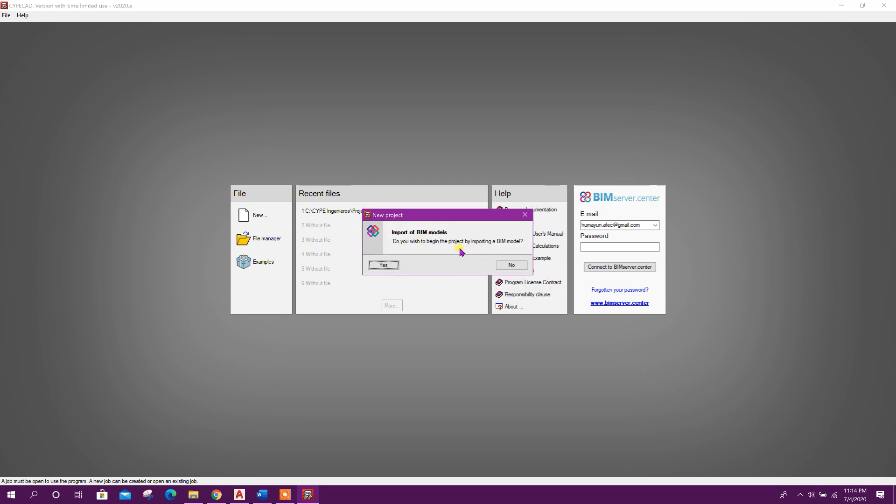
Decline importing a BIM model and start an empty project
{"action": "left_click_drag", "start_coordinate": [445, 219], "coordinate": [435, 203]}
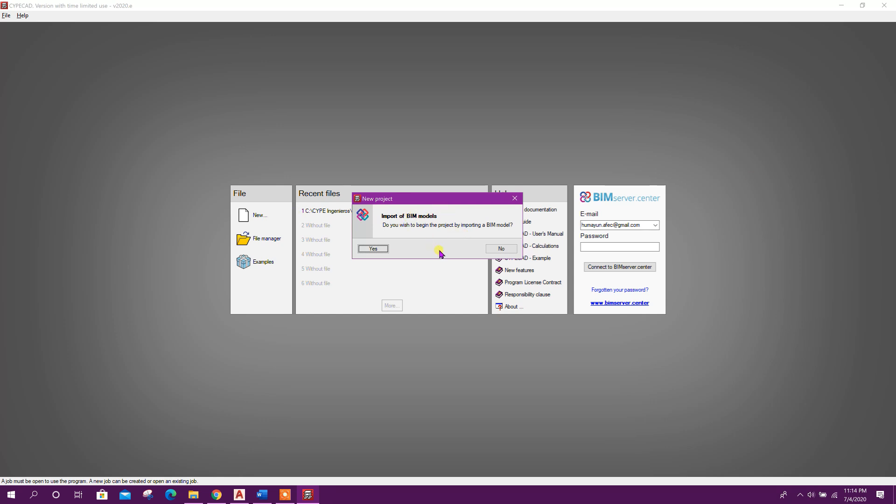
{"action": "left_click_drag", "start_coordinate": [427, 198], "coordinate": [454, 203]}
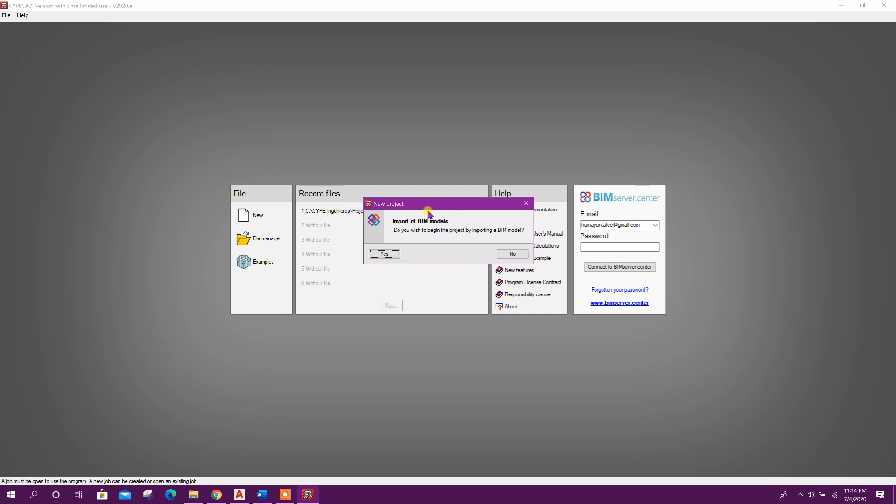
{"action": "left_click_drag", "start_coordinate": [448, 206], "coordinate": [431, 185]}
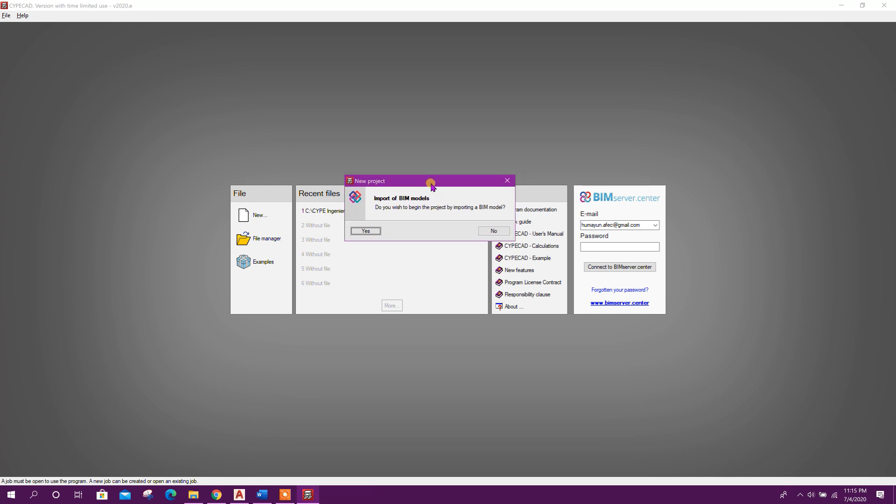
{"action": "left_click", "coordinate": [494, 232]}
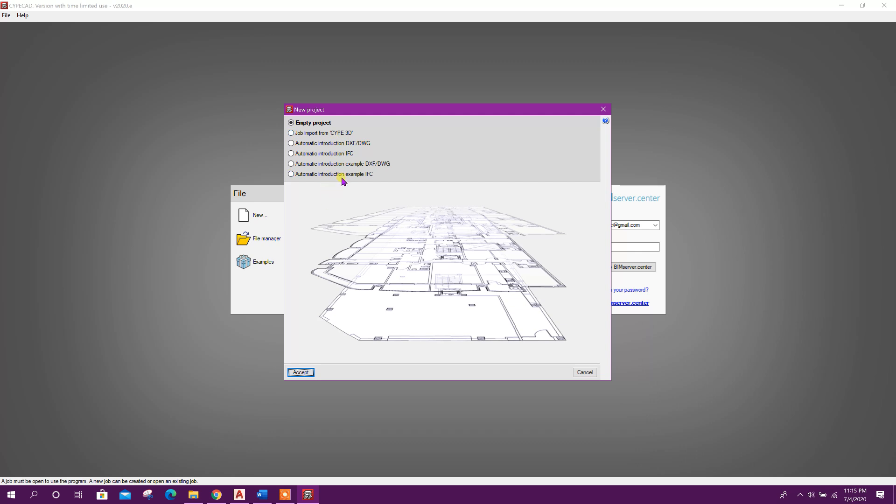
{"action": "left_click_drag", "start_coordinate": [360, 113], "coordinate": [370, 104]}
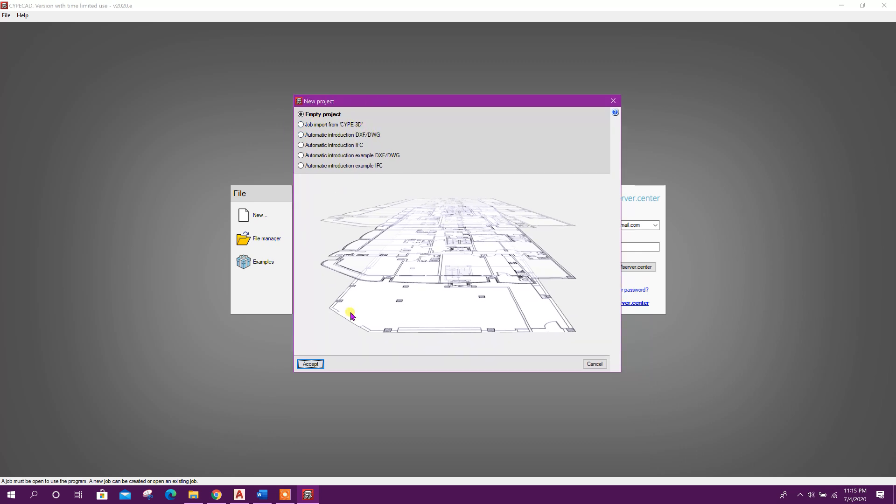
{"action": "left_click", "coordinate": [318, 366]}
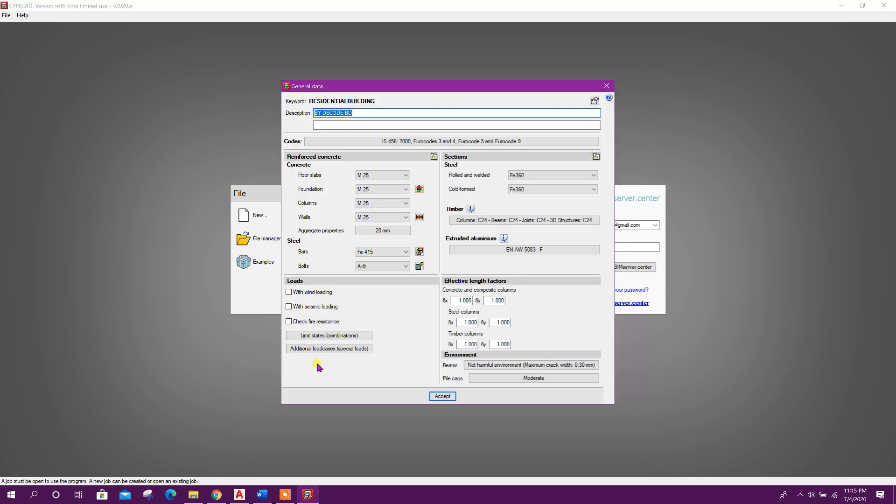
Examine the design code selection, keeping IS 456: 2000 (India) for concrete
{"action": "left_click", "coordinate": [410, 143]}
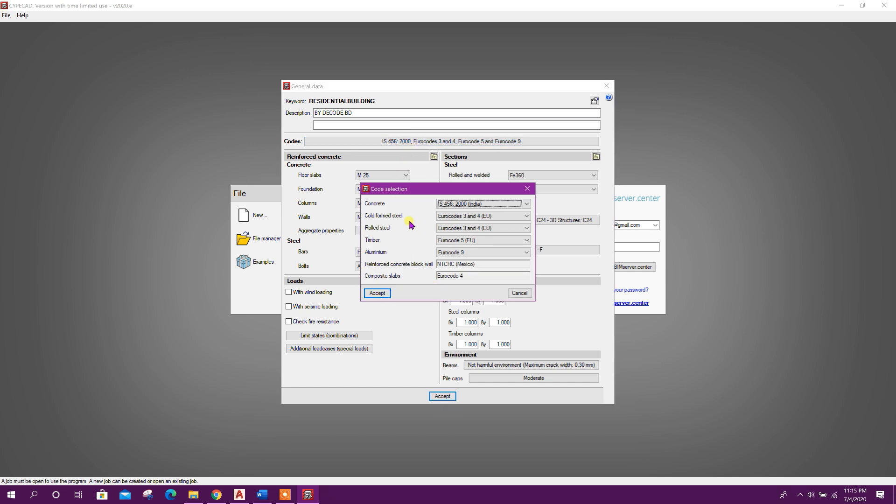
{"action": "mouse_move", "coordinate": [430, 187]}
{"action": "left_mouse_down"}
{"action": "mouse_move", "coordinate": [399, 176]}
{"action": "mouse_move", "coordinate": [436, 174]}
{"action": "left_mouse_up"}
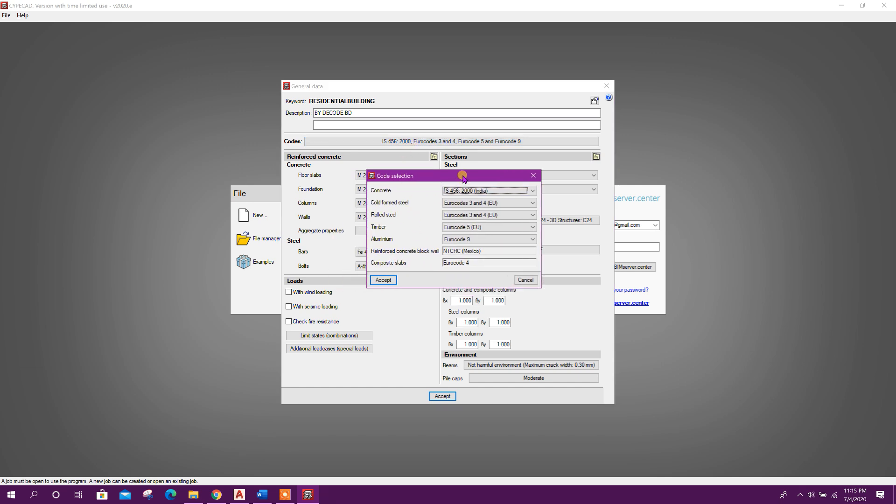
{"action": "left_click", "coordinate": [502, 192]}
{"action": "left_click", "coordinate": [499, 191]}
{"action": "left_click", "coordinate": [495, 192]}
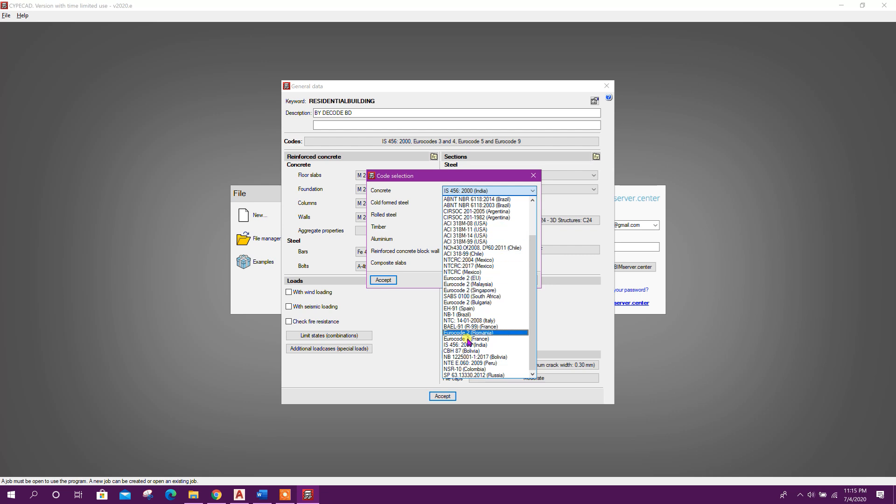
{"action": "left_click", "coordinate": [425, 193]}
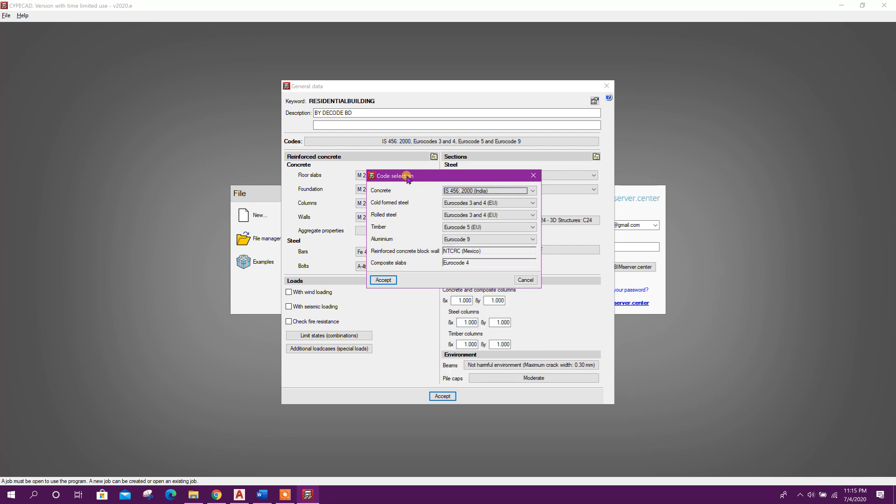
{"action": "left_click_drag", "start_coordinate": [406, 176], "coordinate": [402, 173]}
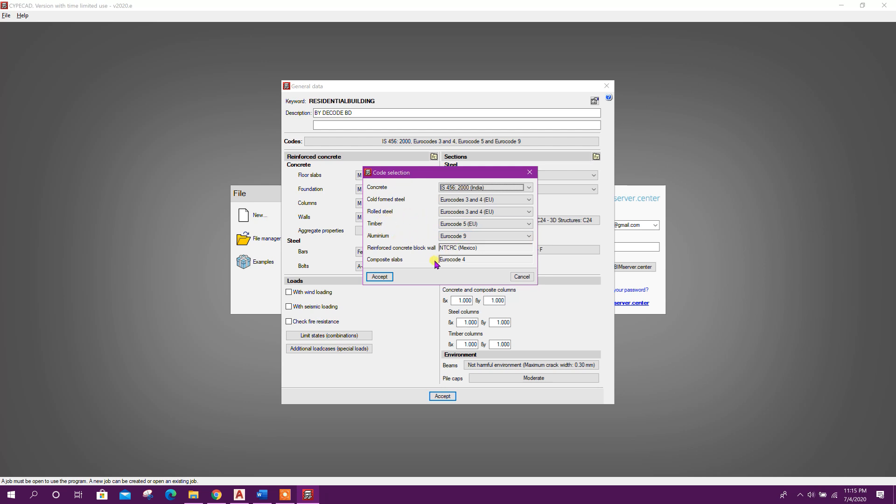
{"action": "left_click", "coordinate": [379, 277]}
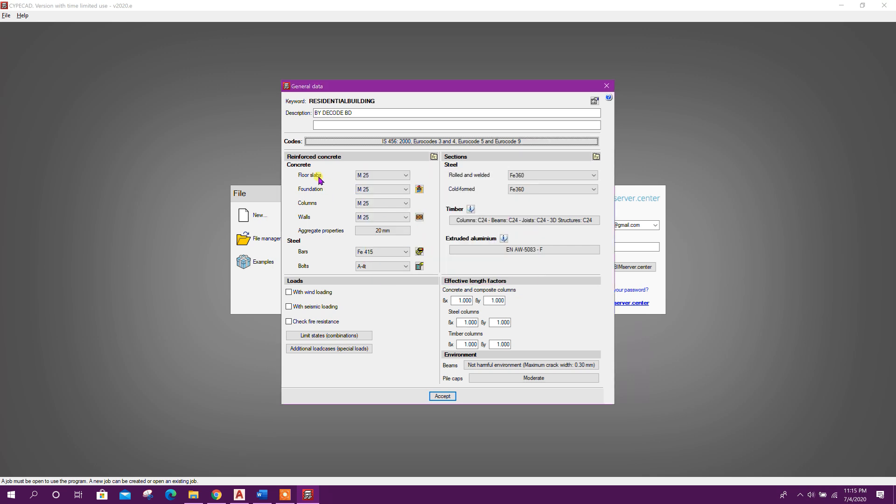
Set floor slab concrete to M 25 and reinforcement bars to Fe 415, and turn on wind loading
{"action": "left_click", "coordinate": [389, 179]}
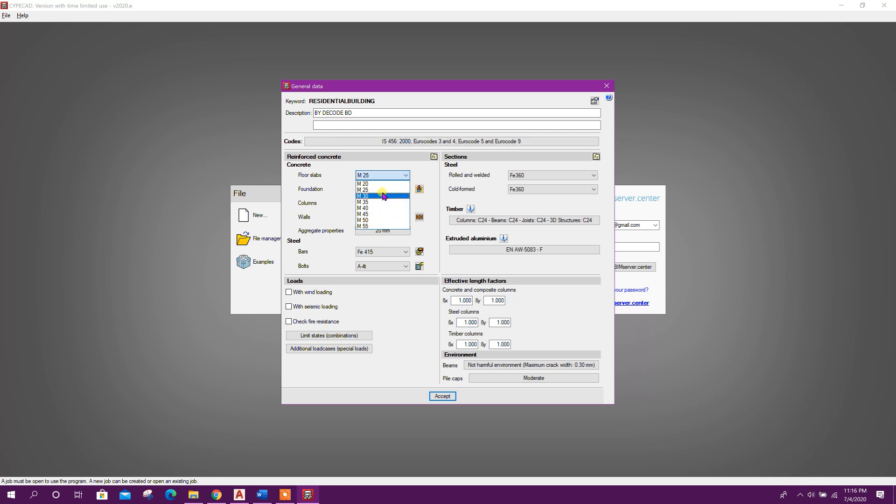
{"action": "left_click", "coordinate": [380, 204]}
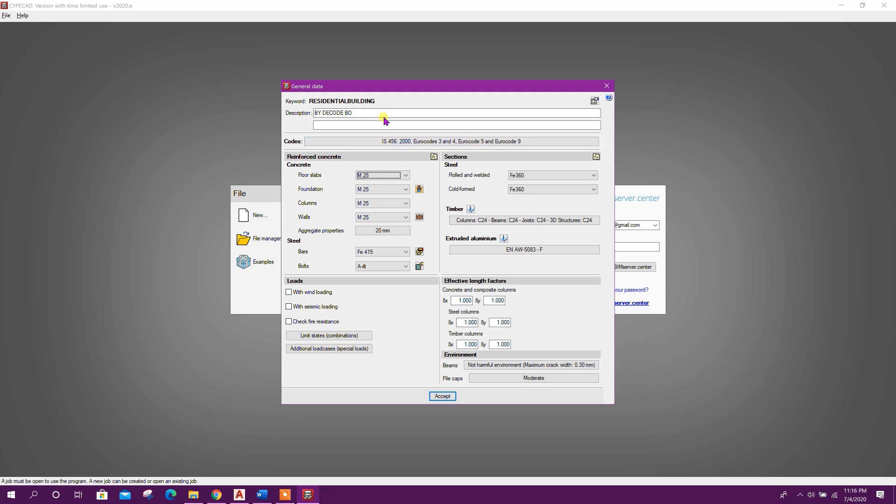
{"action": "left_click_drag", "start_coordinate": [385, 89], "coordinate": [374, 82]}
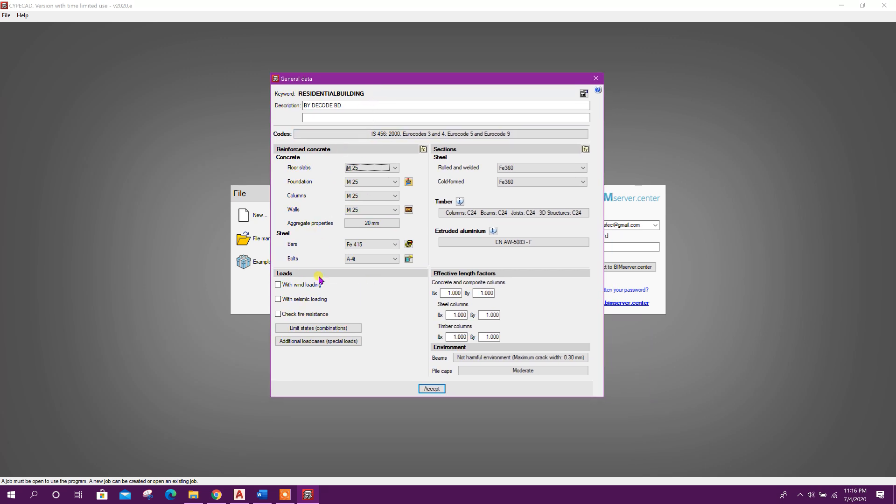
{"action": "left_click", "coordinate": [375, 247]}
{"action": "left_click", "coordinate": [374, 246]}
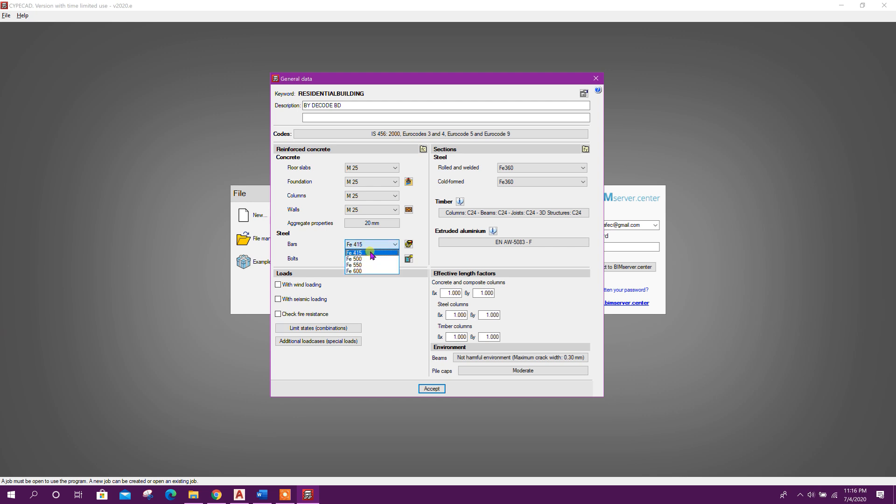
{"action": "left_click", "coordinate": [377, 254]}
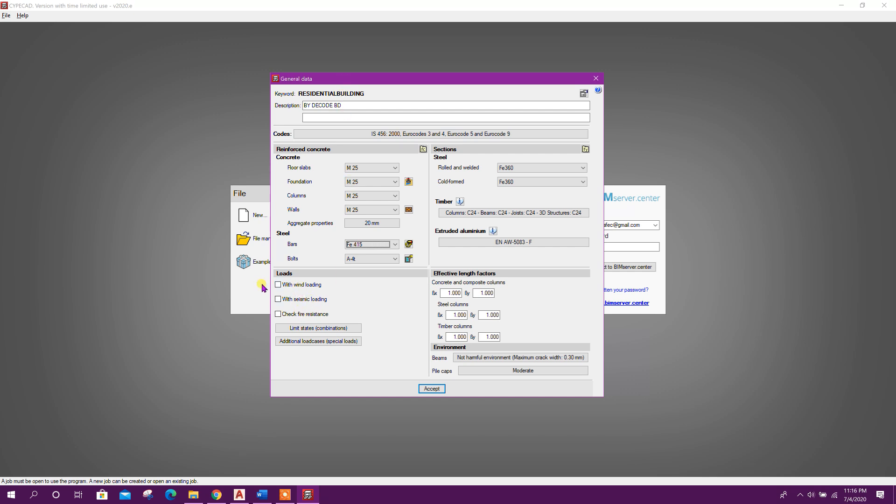
{"action": "left_click", "coordinate": [278, 285]}
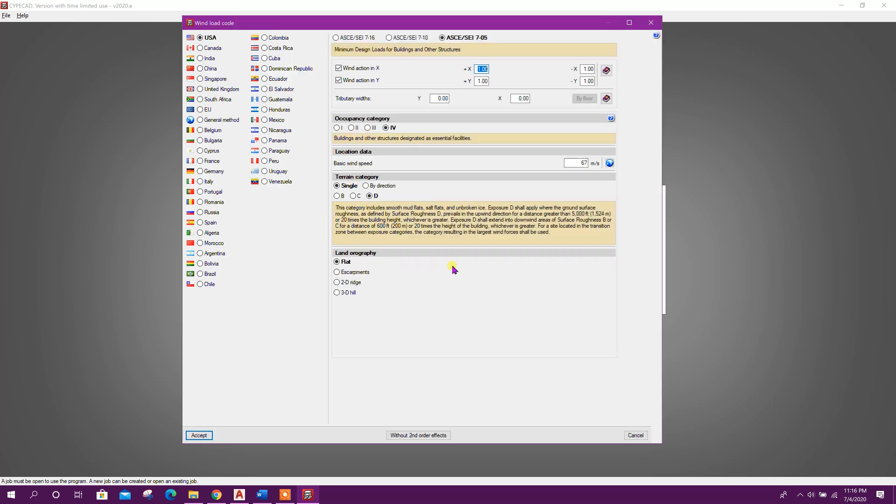
Select the Indian IS 875 (Part 3) - 2015 wind code and set the basic wind speed by choosing the city Darjeeling
{"action": "left_click", "coordinate": [208, 59]}
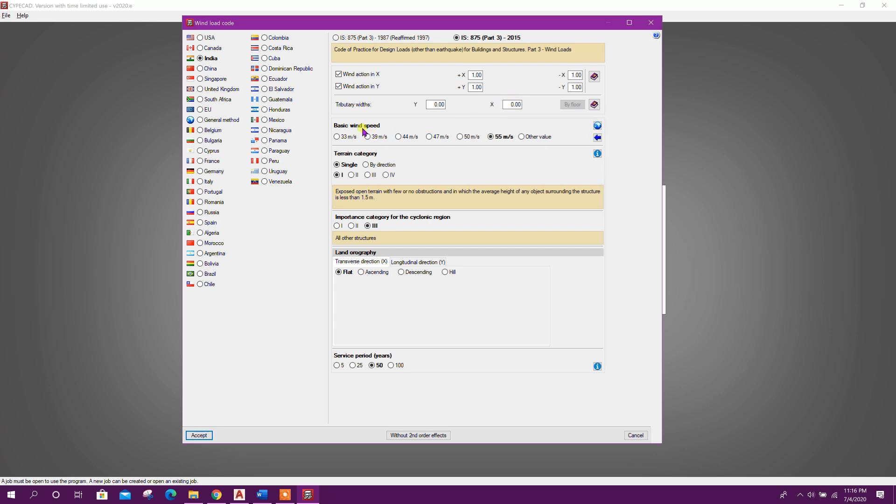
{"action": "left_click", "coordinate": [597, 138]}
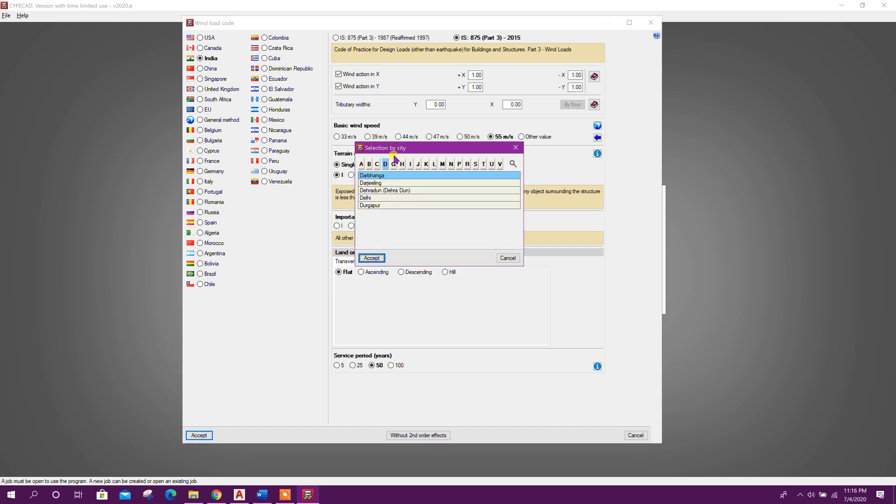
{"action": "left_click", "coordinate": [391, 160]}
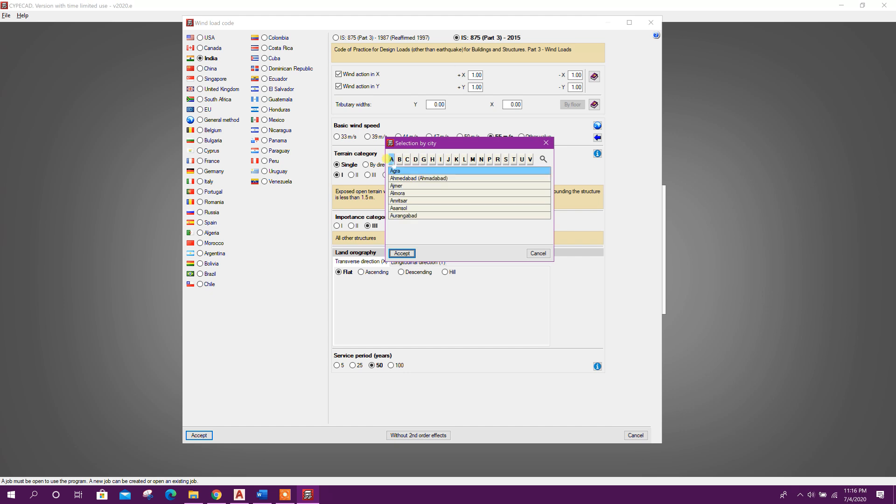
{"action": "left_click", "coordinate": [401, 161]}
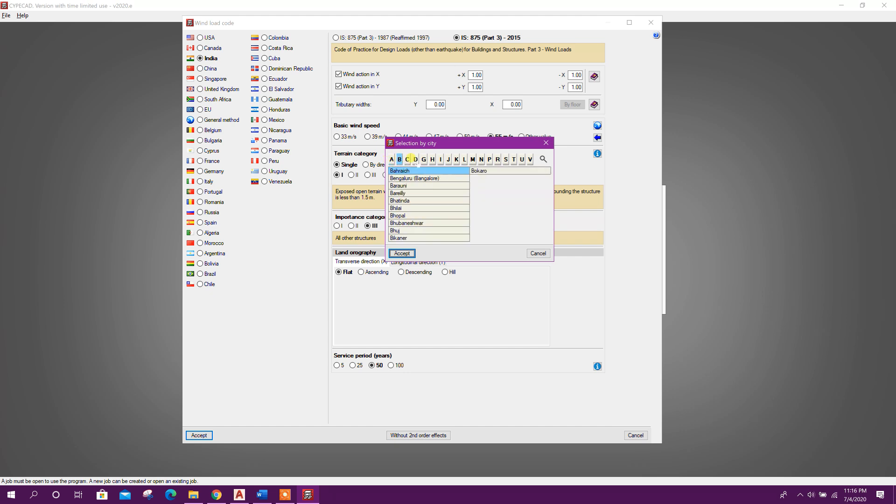
{"action": "left_click", "coordinate": [407, 159]}
{"action": "left_click", "coordinate": [416, 159]}
{"action": "left_click", "coordinate": [424, 159]}
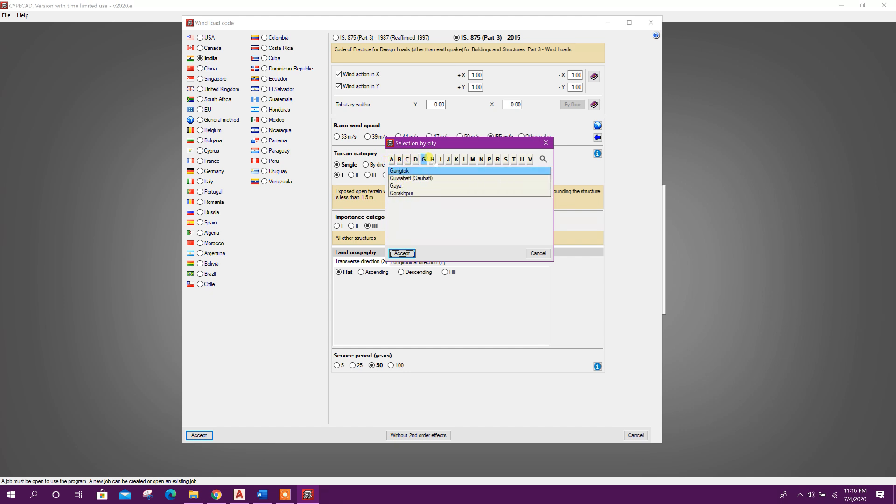
{"action": "left_click", "coordinate": [415, 163]}
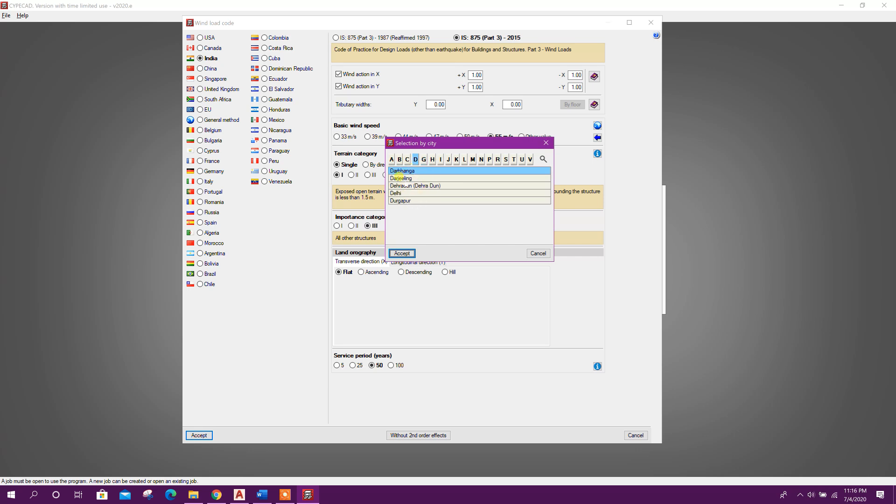
{"action": "left_click", "coordinate": [399, 178]}
{"action": "left_click", "coordinate": [400, 254]}
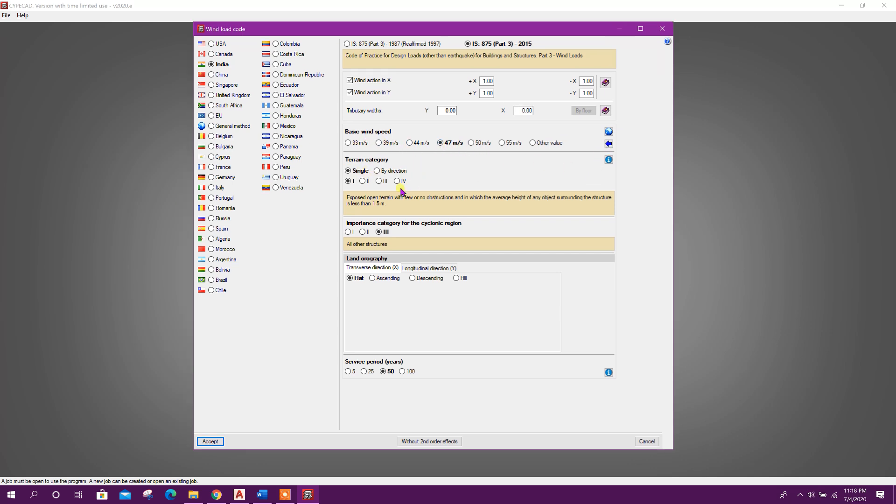
Set the wind terrain category to II
{"action": "left_click", "coordinate": [379, 181]}
{"action": "left_click", "coordinate": [397, 181]}
{"action": "left_click", "coordinate": [362, 181]}
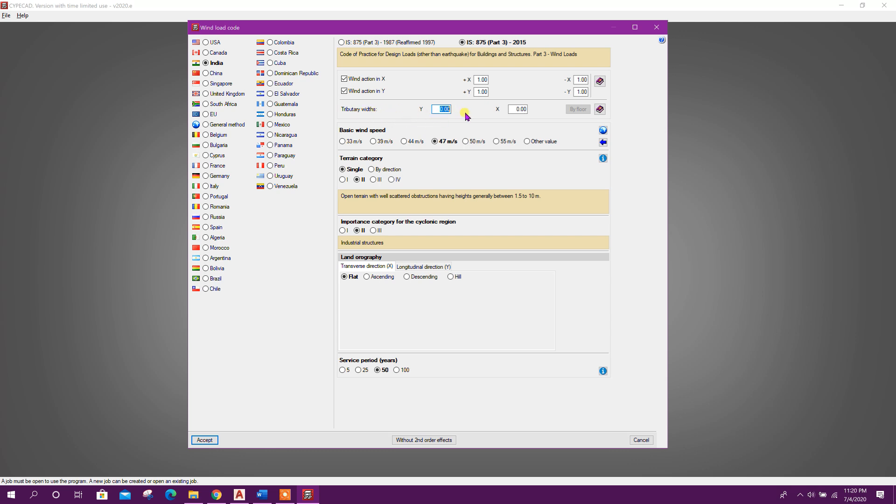
Switch to AutoCAD and measure the ground floor plan's overall vertical length with a linear dimension
{"action": "left_click", "coordinate": [239, 494]}
{"action": "left_click", "coordinate": [287, 29]}
{"action": "scroll", "coordinate": [317, 226], "scroll_direction": "down", "scroll_amount": 3}
{"action": "middle_click_drag", "start_coordinate": [318, 226], "coordinate": [318, 291]}
{"action": "scroll", "coordinate": [322, 135], "scroll_direction": "up", "scroll_amount": 4}
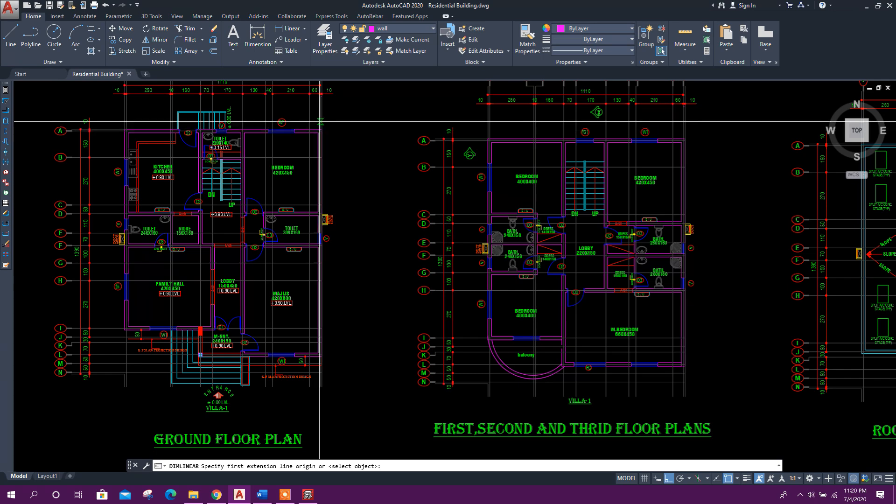
{"action": "scroll", "coordinate": [322, 121], "scroll_direction": "up", "scroll_amount": 2}
{"action": "left_click", "coordinate": [322, 120]}
{"action": "scroll", "coordinate": [327, 296], "scroll_direction": "down", "scroll_amount": 3}
{"action": "scroll", "coordinate": [328, 363], "scroll_direction": "up", "scroll_amount": 4}
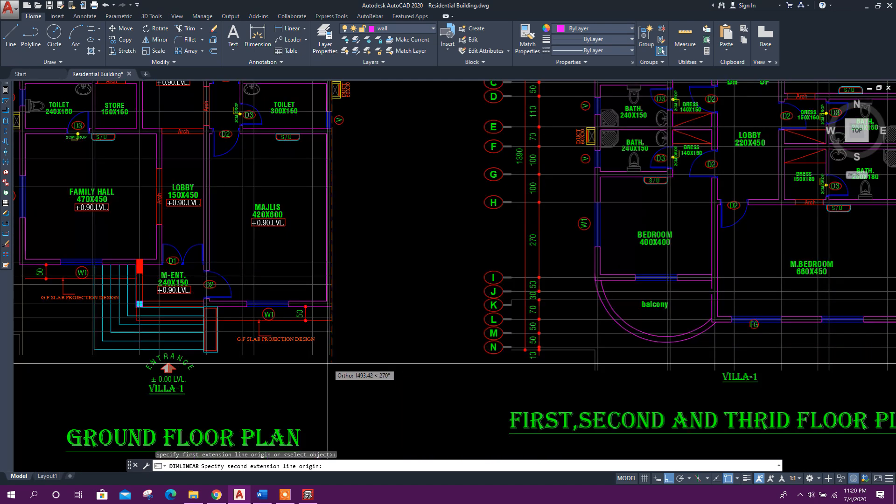
{"action": "left_click", "coordinate": [332, 306]}
{"action": "scroll", "coordinate": [337, 306], "scroll_direction": "down", "scroll_amount": 4}
{"action": "left_click", "coordinate": [368, 245]}
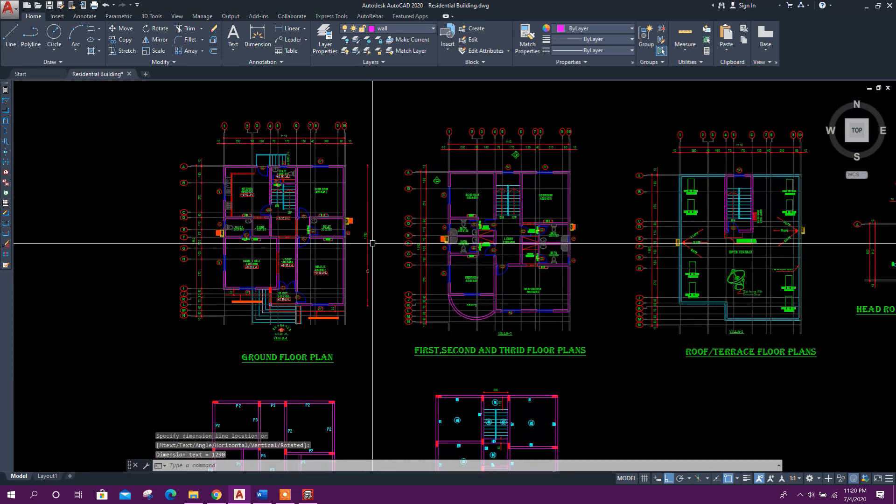
{"action": "scroll", "coordinate": [369, 244], "scroll_direction": "up", "scroll_amount": 4}
{"action": "scroll", "coordinate": [364, 231], "scroll_direction": "up", "scroll_amount": 2}
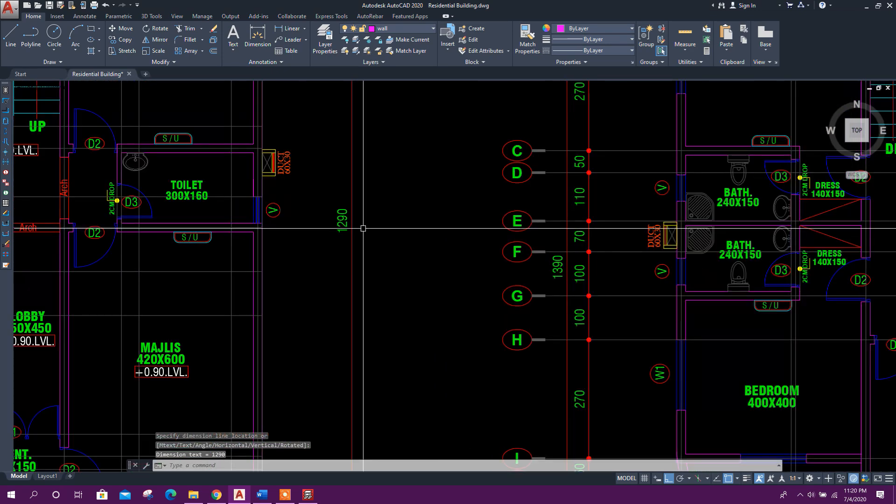
Measure the ground floor plan's overall horizontal width with a linear dimension
{"action": "scroll", "coordinate": [366, 263], "scroll_direction": "down", "scroll_amount": 6}
{"action": "left_click", "coordinate": [257, 35]}
{"action": "scroll", "coordinate": [219, 287], "scroll_direction": "up", "scroll_amount": 4}
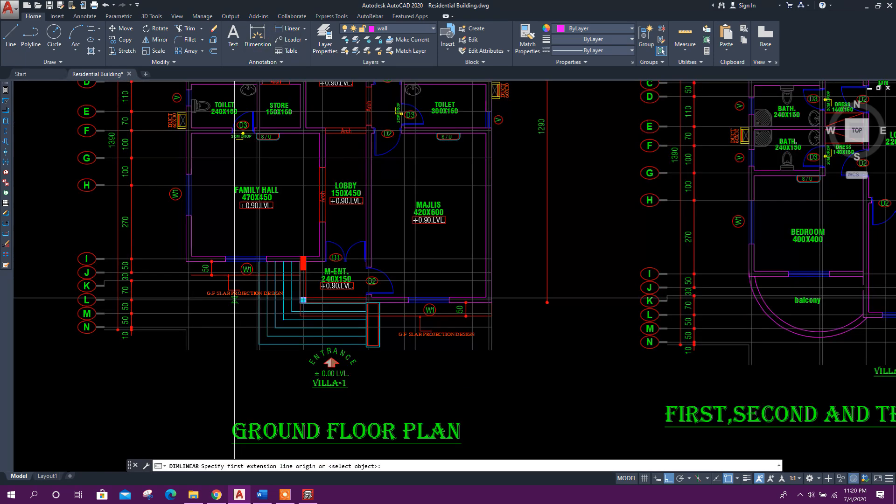
{"action": "scroll", "coordinate": [179, 268], "scroll_direction": "up", "scroll_amount": 2}
{"action": "left_click", "coordinate": [180, 258]}
{"action": "scroll", "coordinate": [280, 266], "scroll_direction": "down", "scroll_amount": 5}
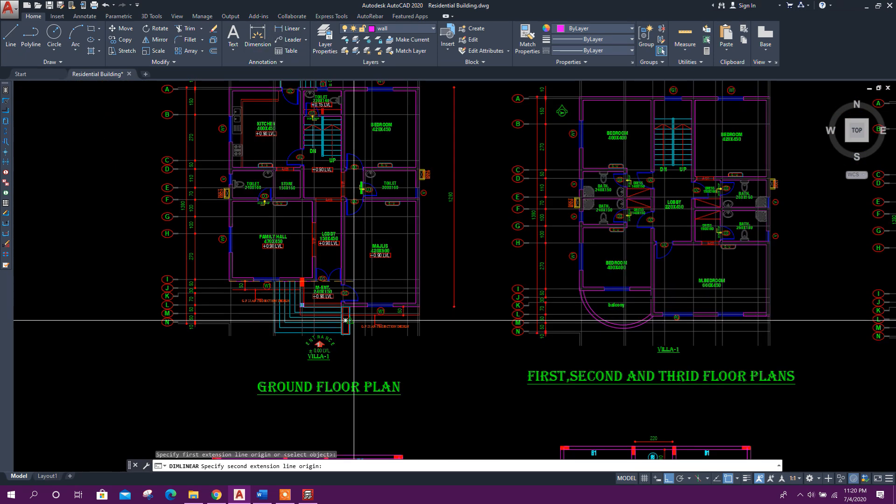
{"action": "scroll", "coordinate": [429, 252], "scroll_direction": "up", "scroll_amount": 5}
{"action": "left_click", "coordinate": [428, 252]}
{"action": "scroll", "coordinate": [345, 303], "scroll_direction": "down", "scroll_amount": 5}
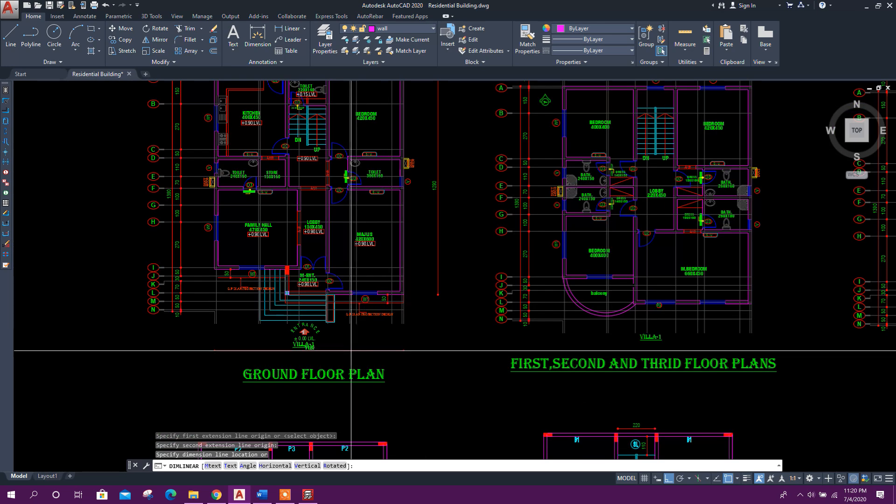
{"action": "scroll", "coordinate": [345, 310], "scroll_direction": "up", "scroll_amount": 5}
{"action": "key", "text": "Escape"}
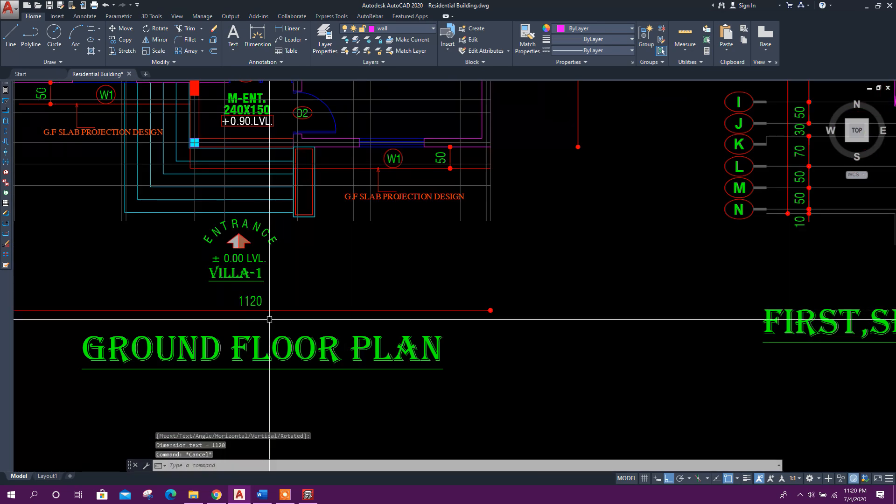
Return to CYPECAD, set the tributary widths to 12.9 in Y and 11 in X, and accept the wind code
{"action": "left_click", "coordinate": [307, 495]}
{"action": "type", "text": "12"}
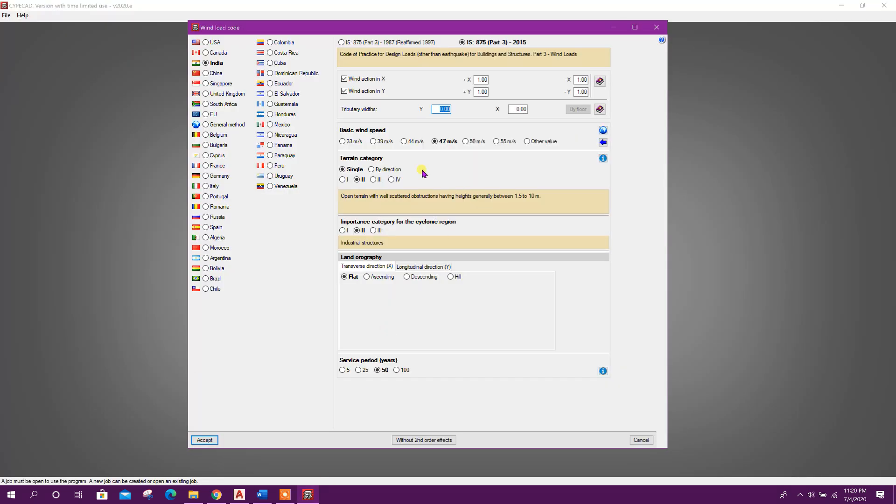
{"action": "type", "text": ".9"}
{"action": "left_click", "coordinate": [517, 110]}
{"action": "type", "text": "11.2"}
{"action": "left_click", "coordinate": [205, 439]}
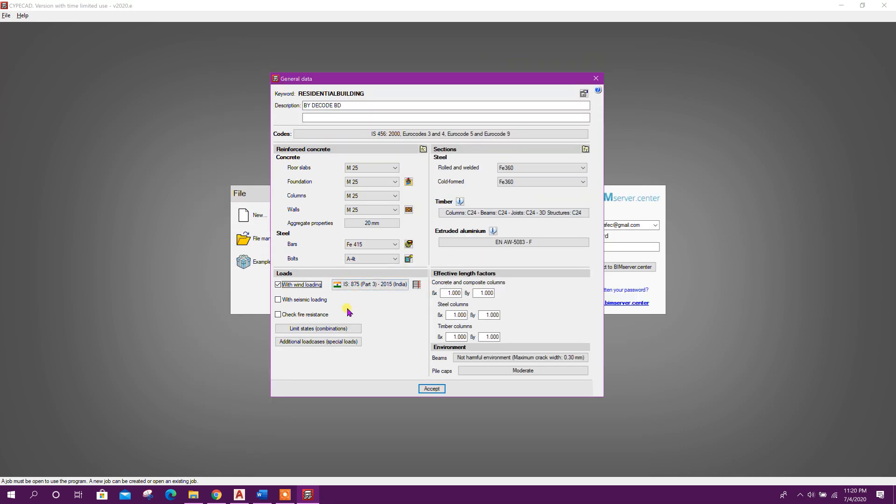
Turn on seismic loading and choose the Indian IS 1893 (Part 1): 2016 code with static equivalent lateral force analysis
{"action": "left_click", "coordinate": [300, 300]}
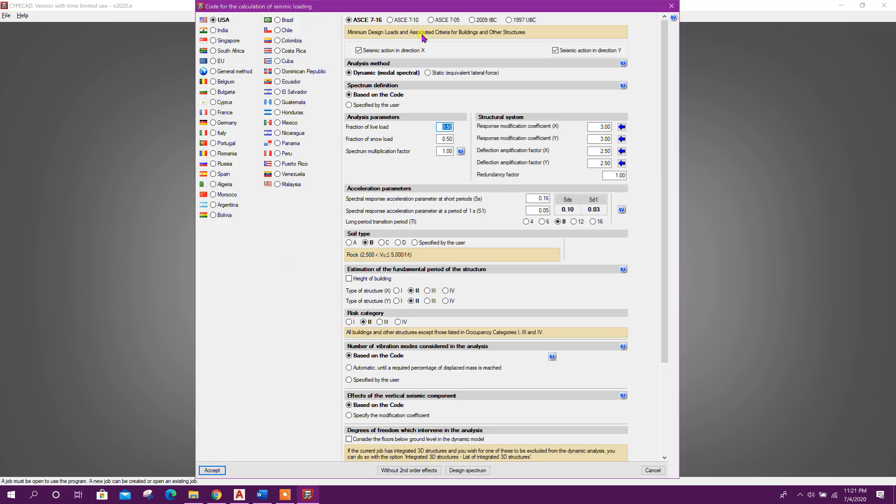
{"action": "left_click", "coordinate": [220, 30]}
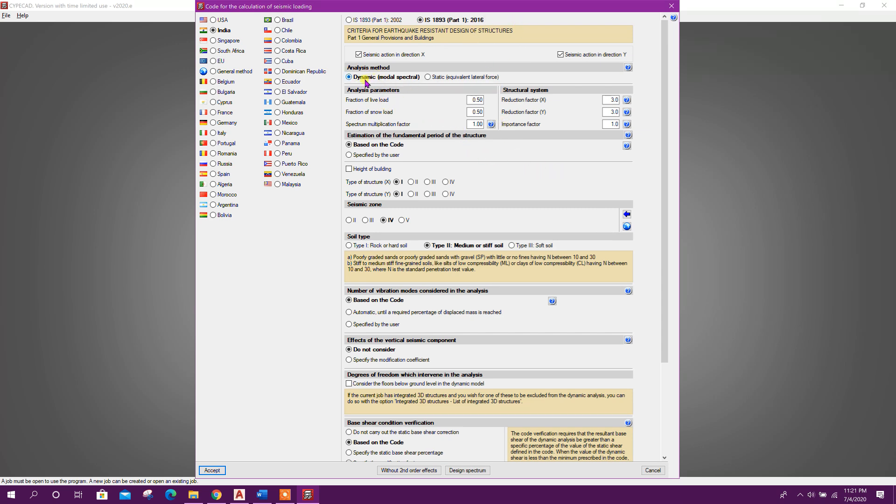
{"action": "left_click", "coordinate": [440, 77]}
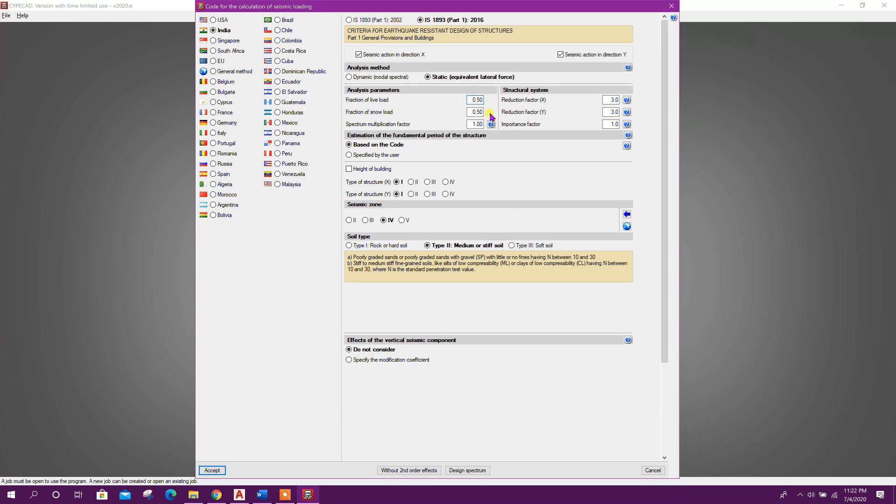
Set the fraction of live load to 0.25 and the fraction of snow load to 0
{"action": "double_click", "coordinate": [477, 100]}
{"action": "double_click", "coordinate": [470, 101]}
{"action": "type", "text": "0"}
{"action": "double_click", "coordinate": [470, 112]}
{"action": "key", "text": "BackSpace"}
{"action": "type", "text": "0"}
{"action": "left_click", "coordinate": [478, 99]}
Set the type of structure to II for both X and Y directions
{"action": "left_click", "coordinate": [378, 170]}
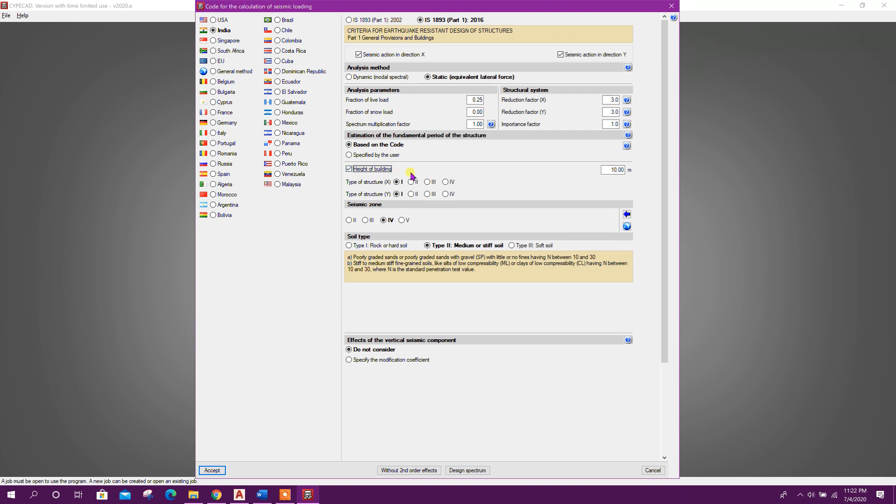
{"action": "left_click", "coordinate": [382, 170]}
{"action": "left_click", "coordinate": [410, 182]}
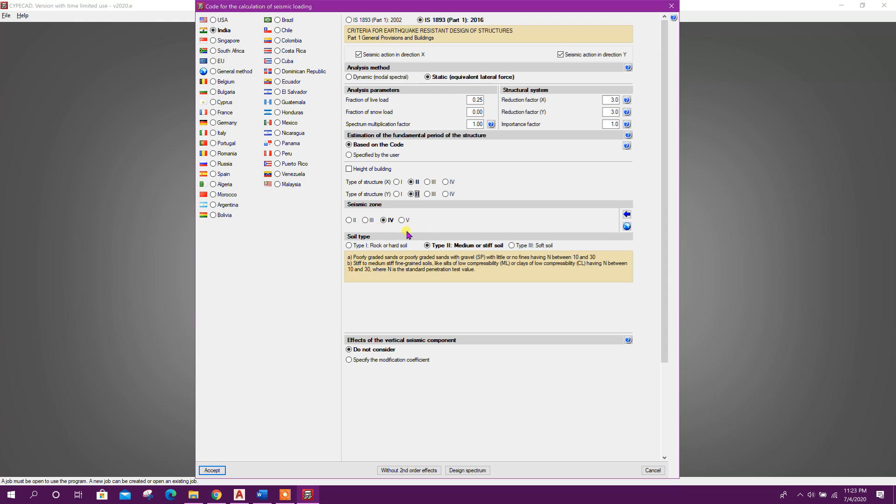
{"action": "left_click", "coordinate": [365, 220]}
{"action": "left_click", "coordinate": [384, 219]}
{"action": "left_click", "coordinate": [385, 363]}
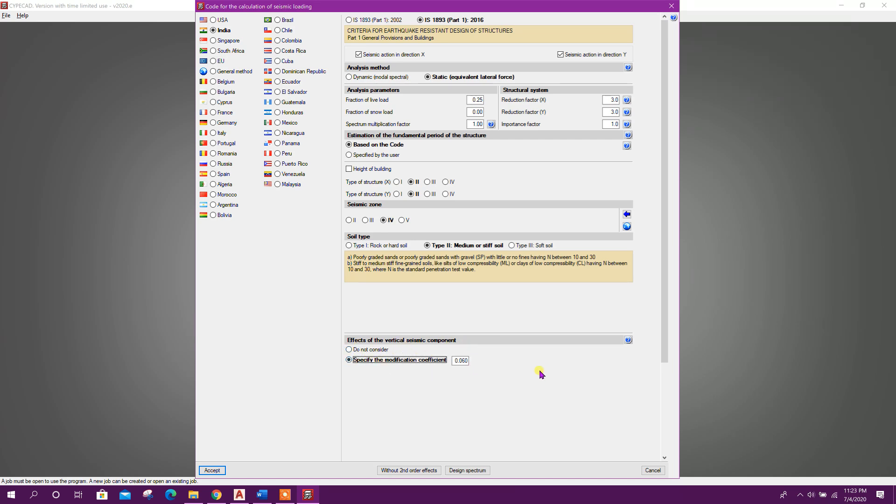
{"action": "left_click", "coordinate": [454, 361]}
{"action": "left_click_drag", "start_coordinate": [454, 361], "coordinate": [477, 368]}
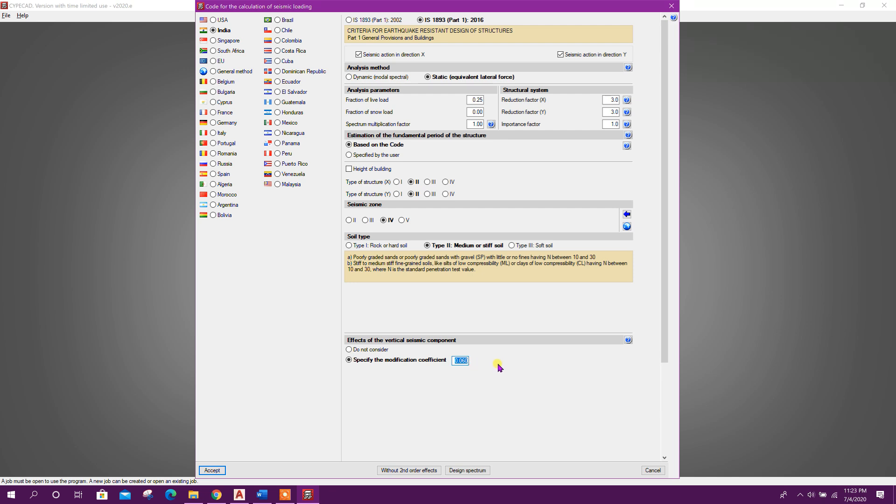
{"action": "left_click", "coordinate": [359, 353]}
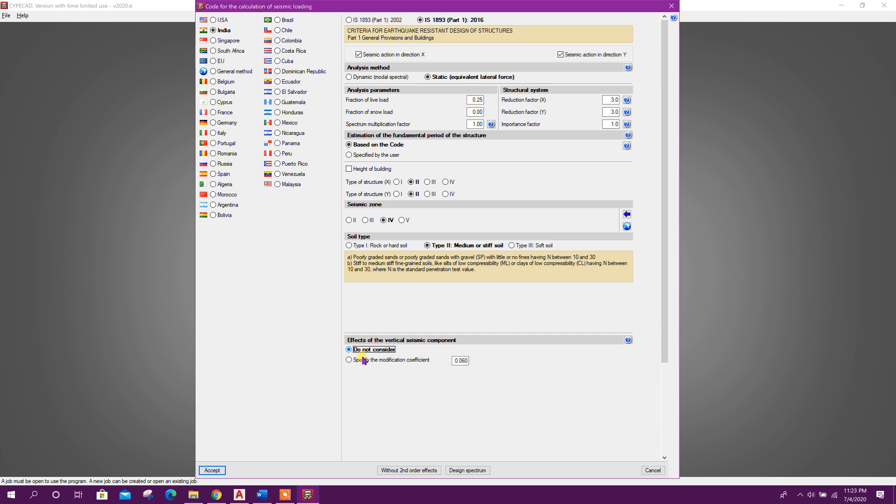
Accept the seismic settings and general data, confirming the second-order effects notice and the limit states
{"action": "left_click", "coordinate": [214, 471]}
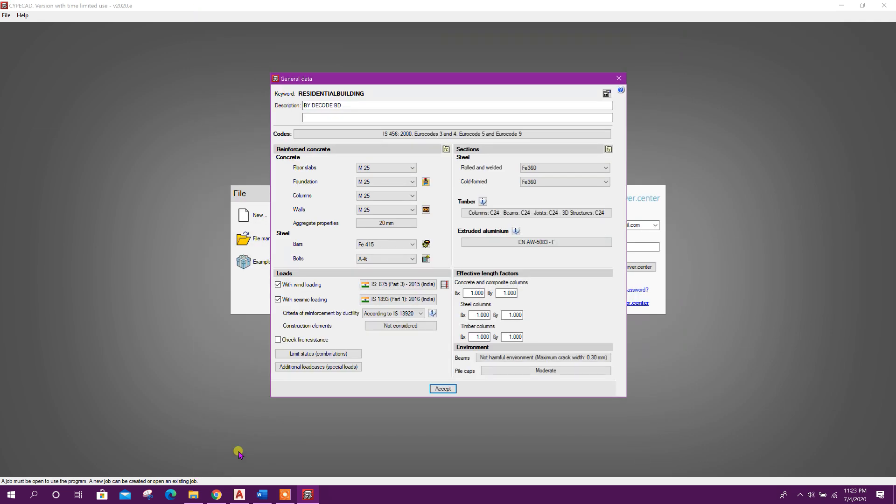
{"action": "left_click", "coordinate": [441, 389]}
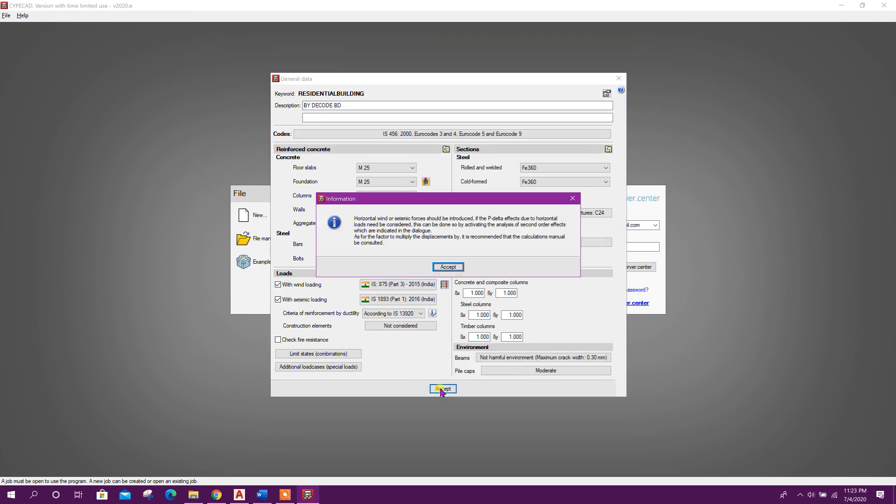
{"action": "left_click", "coordinate": [447, 266]}
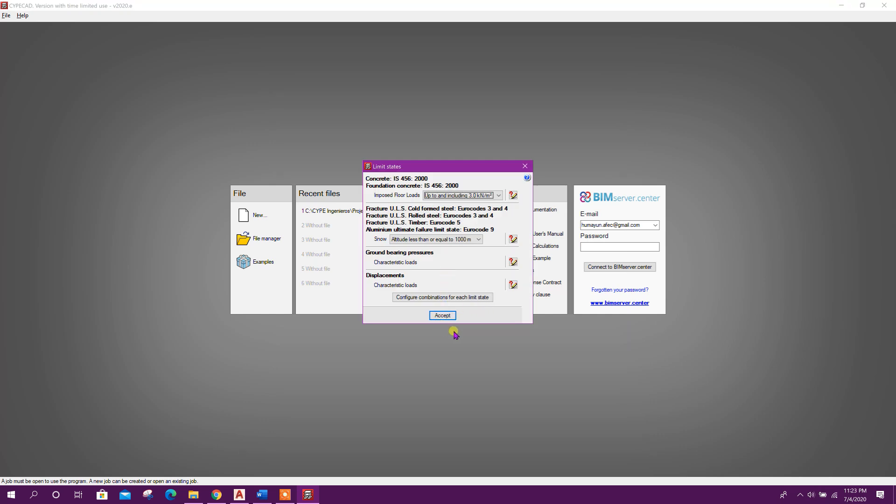
{"action": "left_click_drag", "start_coordinate": [410, 164], "coordinate": [425, 168]}
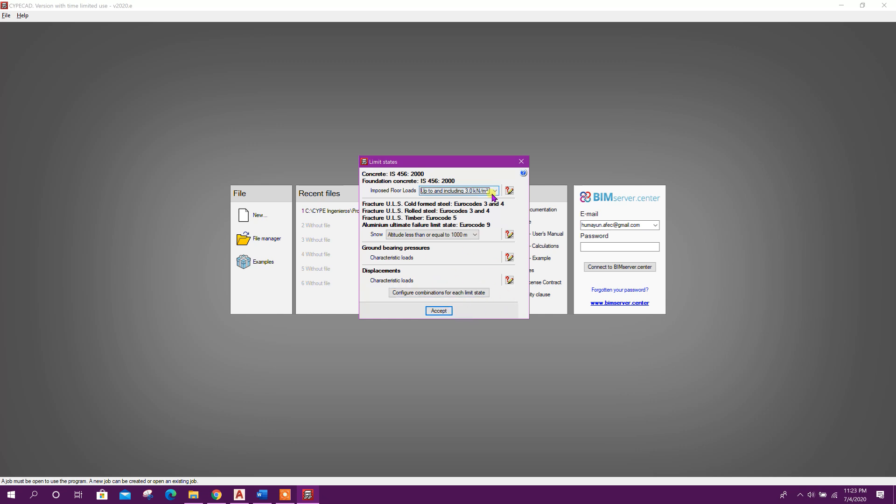
{"action": "left_click", "coordinate": [438, 311]}
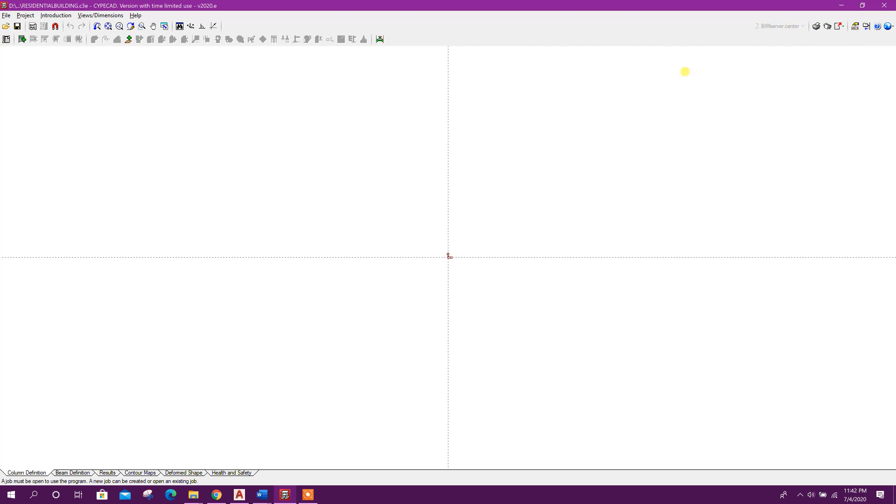
Set the drawing background colour to black
{"action": "left_click", "coordinate": [892, 27]}
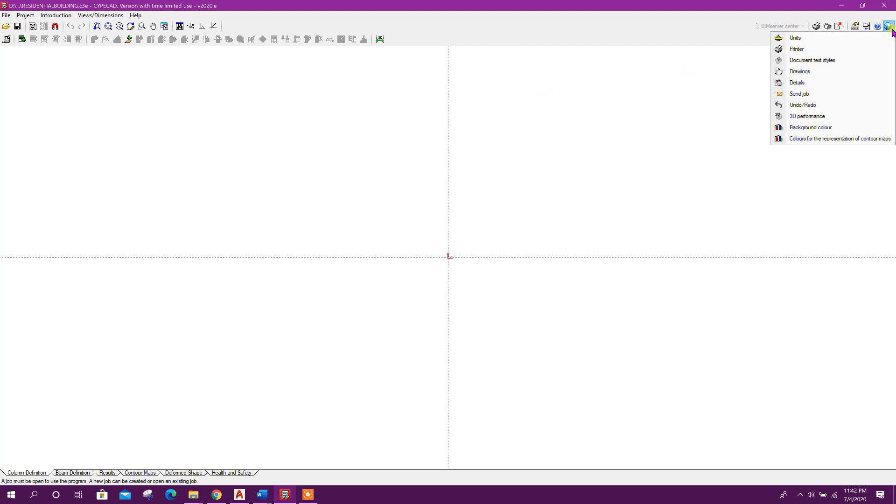
{"action": "left_click", "coordinate": [812, 133]}
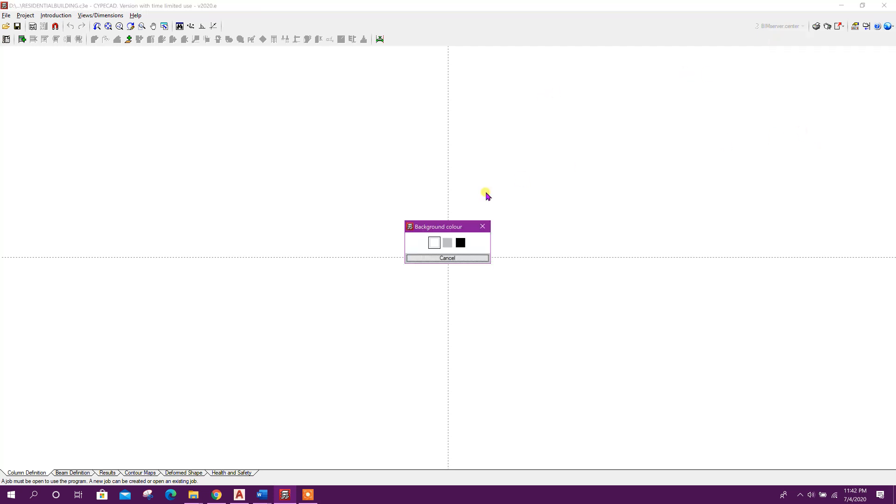
{"action": "left_click", "coordinate": [449, 246]}
{"action": "left_click", "coordinate": [889, 26]}
{"action": "left_click", "coordinate": [797, 130]}
{"action": "left_click", "coordinate": [461, 243]}
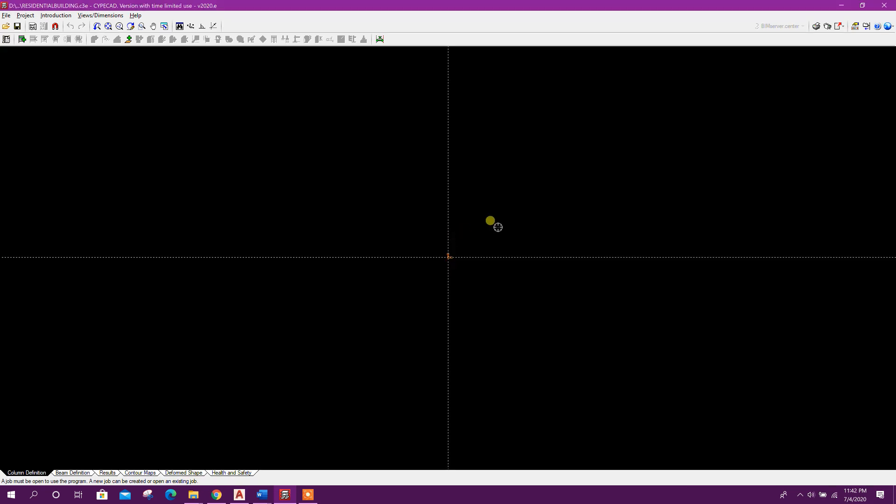
Set the drawing background colour to white
{"action": "left_click", "coordinate": [889, 26]}
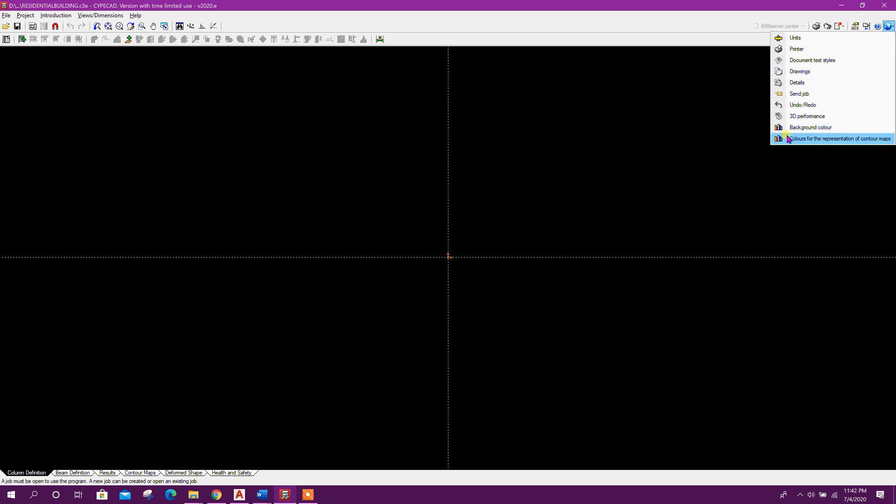
{"action": "left_click", "coordinate": [812, 127]}
{"action": "left_click", "coordinate": [436, 242]}
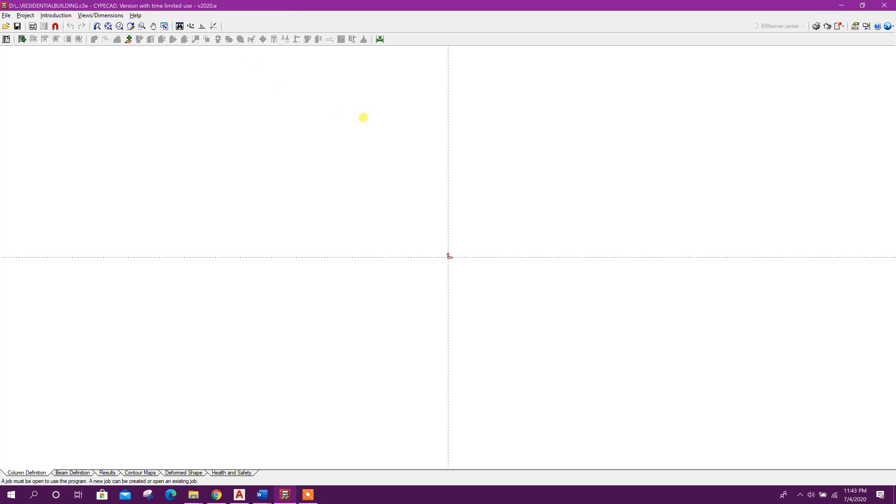
Open the floors and groups editor and start inserting a new floor as a single floor
{"action": "left_click", "coordinate": [59, 18]}
{"action": "left_click", "coordinate": [75, 26]}
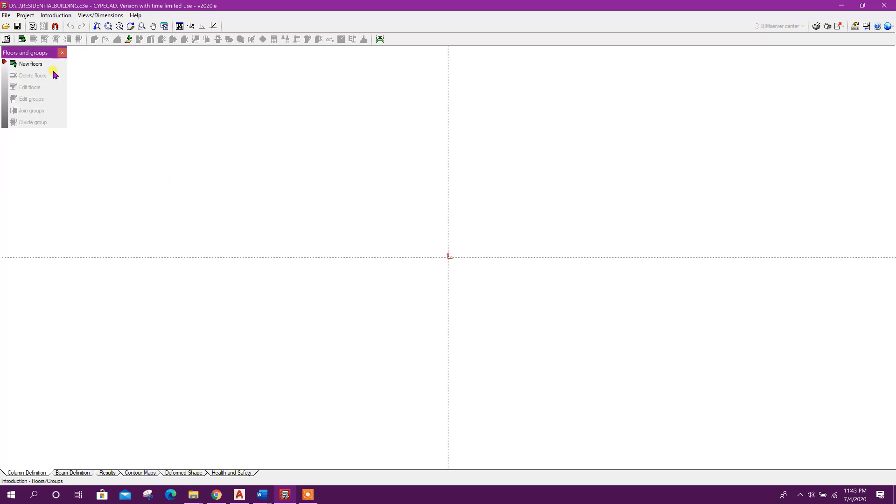
{"action": "left_click", "coordinate": [36, 64]}
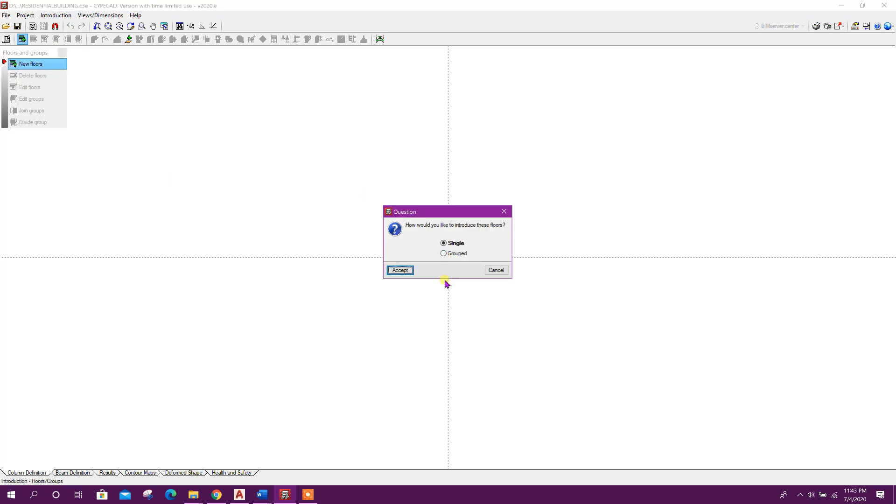
{"action": "left_click_drag", "start_coordinate": [428, 208], "coordinate": [325, 129]}
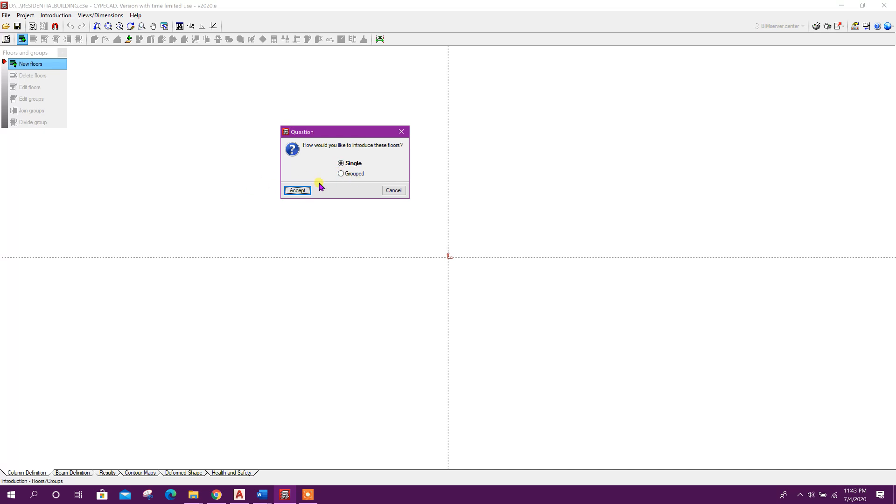
{"action": "left_click_drag", "start_coordinate": [332, 133], "coordinate": [345, 131]}
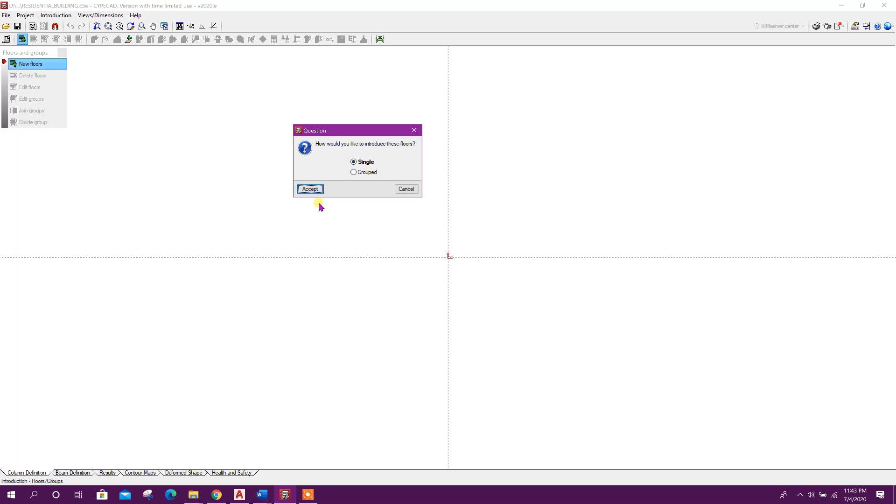
{"action": "left_click", "coordinate": [310, 190]}
Name the new floor PB and set its height to 2.2 m
{"action": "left_click", "coordinate": [395, 205]}
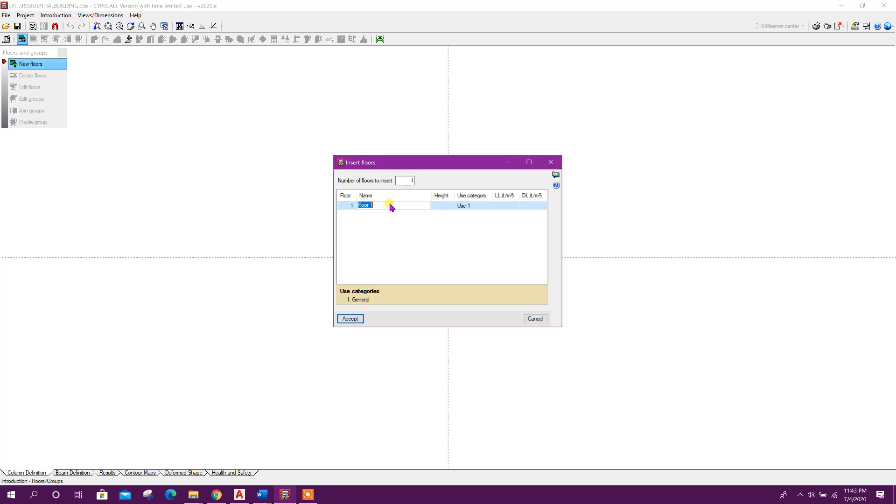
{"action": "key", "text": "BackSpace"}
{"action": "left_click", "coordinate": [447, 207]}
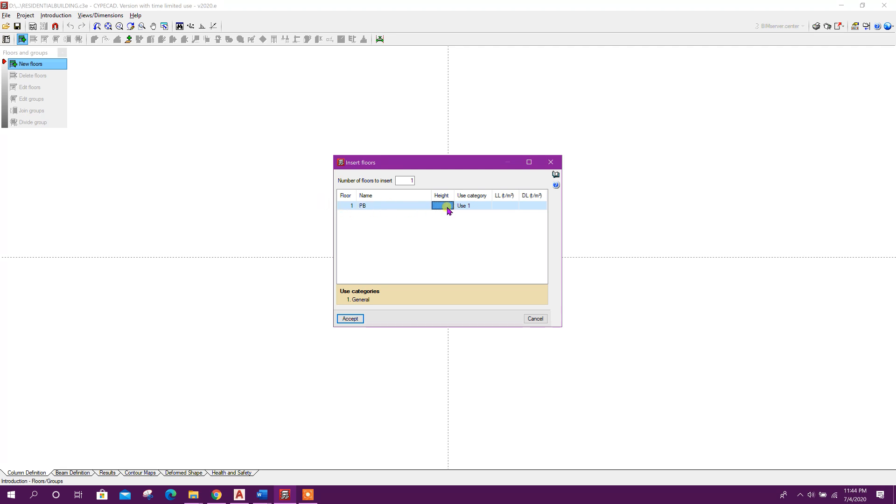
{"action": "left_click", "coordinate": [447, 208]}
{"action": "type", "text": "2.2"}
Set the PB floor's live and dead loads to 0 and accept the new floor
{"action": "left_click", "coordinate": [480, 207]}
{"action": "left_click", "coordinate": [509, 208]}
{"action": "left_click", "coordinate": [508, 207]}
{"action": "type", "text": "0"}
{"action": "left_click", "coordinate": [524, 207]}
{"action": "left_click", "coordinate": [525, 207]}
{"action": "type", "text": "0"}
{"action": "left_click", "coordinate": [406, 208]}
{"action": "left_click", "coordinate": [389, 208]}
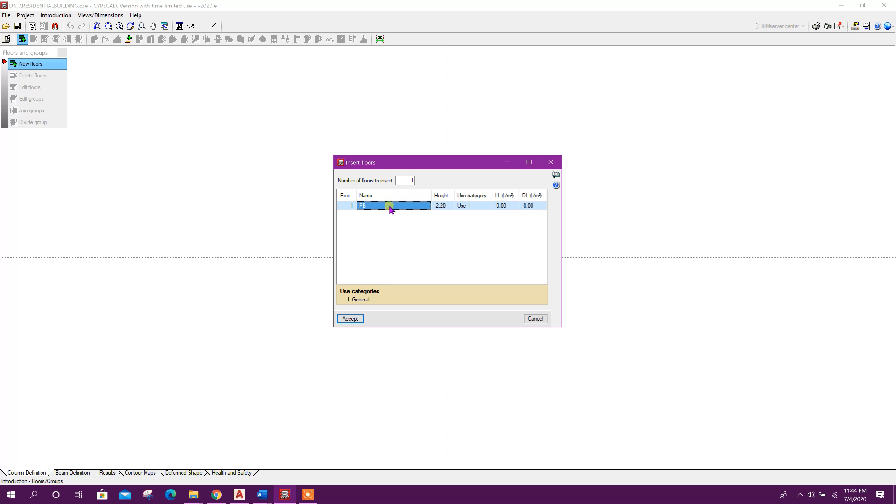
{"action": "left_click", "coordinate": [405, 181]}
{"action": "left_click_drag", "start_coordinate": [414, 163], "coordinate": [432, 150]}
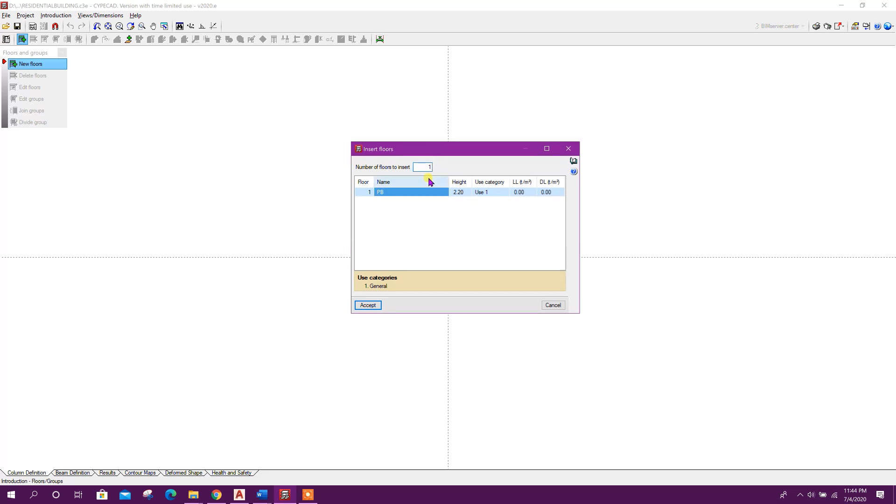
{"action": "left_click", "coordinate": [371, 304]}
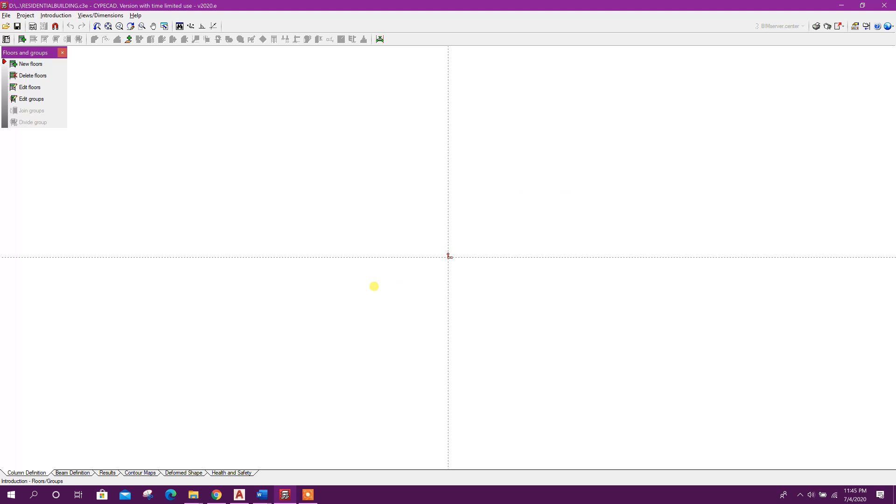
Set the elevation of the foundation plane to -1.60 m in the floor editor
{"action": "left_click", "coordinate": [32, 88]}
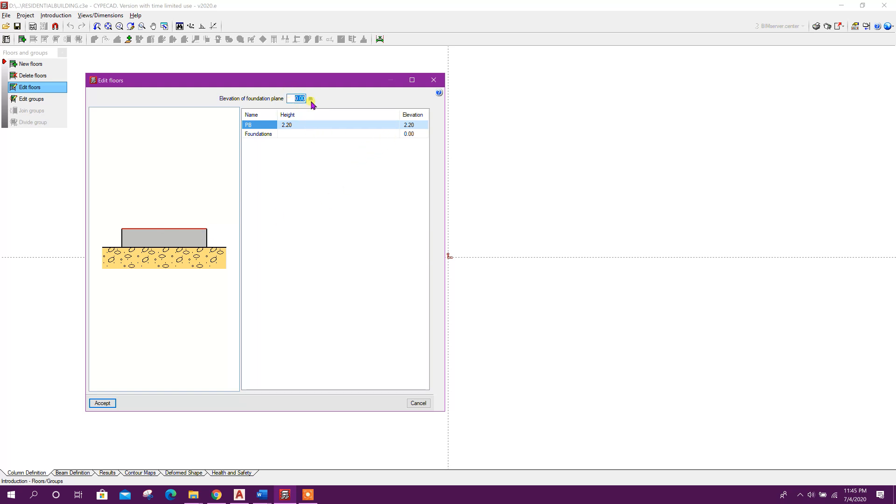
{"action": "key", "text": "BackSpace"}
{"action": "key", "text": "Tab"}
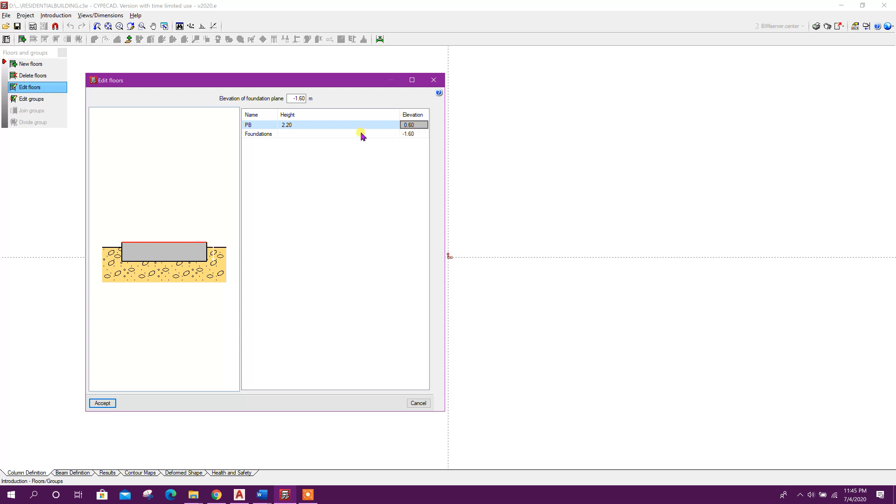
{"action": "left_click", "coordinate": [103, 402]}
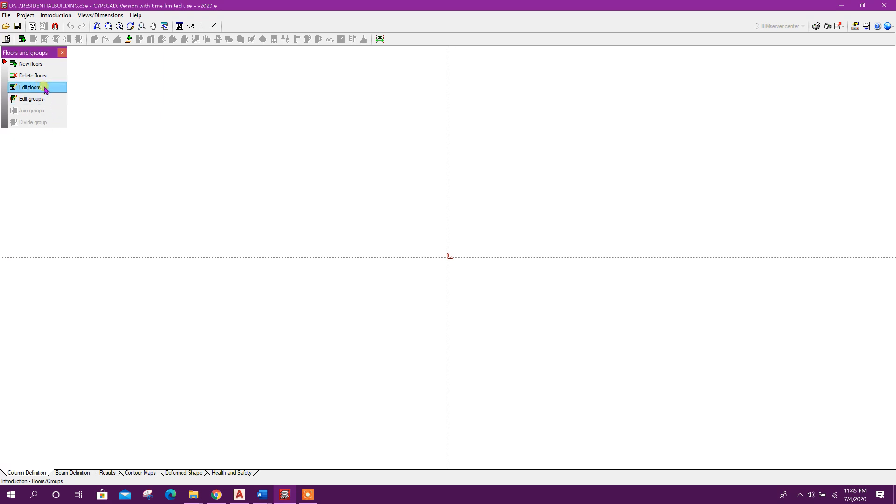
Start inserting new floors positioned above floor PB
{"action": "left_click", "coordinate": [31, 64]}
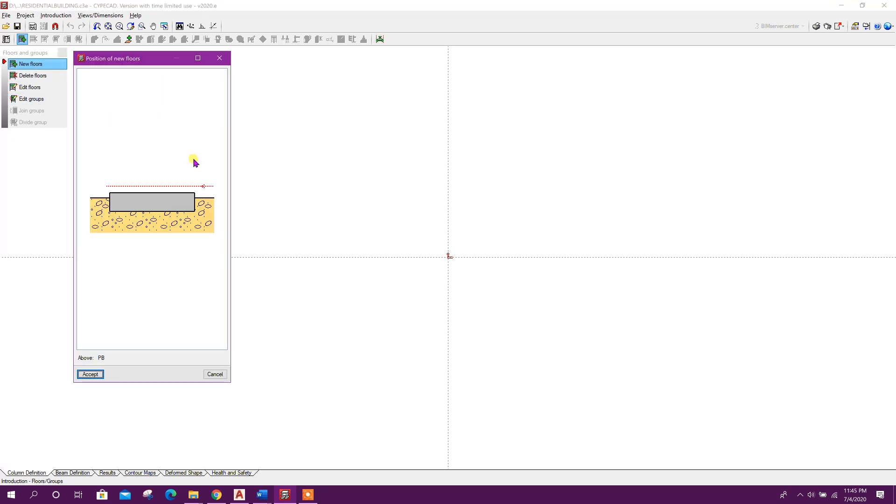
{"action": "left_click_drag", "start_coordinate": [147, 58], "coordinate": [370, 88]}
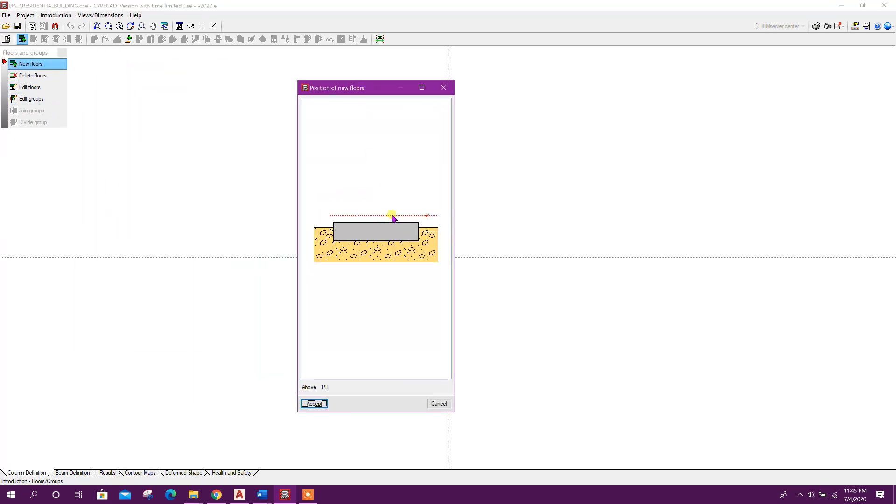
{"action": "left_click", "coordinate": [367, 216]}
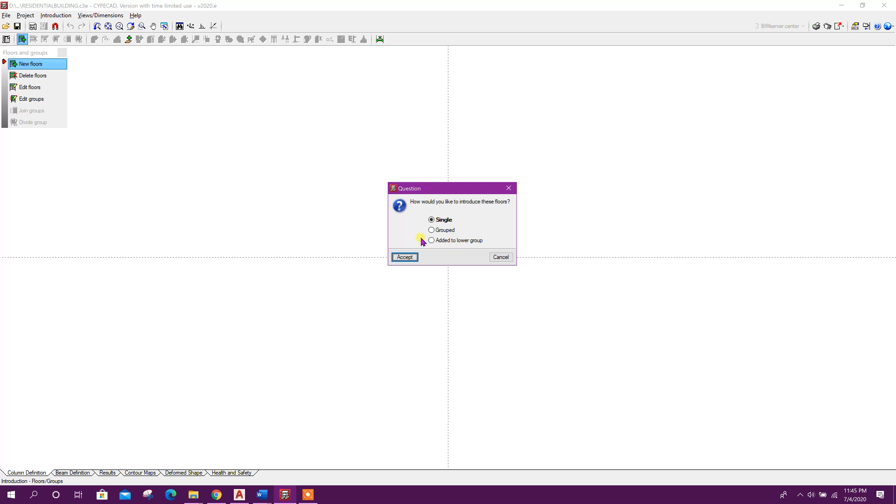
Check the floor plans in the AutoCAD drawing before returning to CYPECAD
{"action": "left_click", "coordinate": [239, 495]}
{"action": "scroll", "coordinate": [303, 314], "scroll_direction": "down", "scroll_amount": 5}
{"action": "scroll", "coordinate": [369, 333], "scroll_direction": "up", "scroll_amount": 3}
{"action": "scroll", "coordinate": [261, 322], "scroll_direction": "up", "scroll_amount": 2}
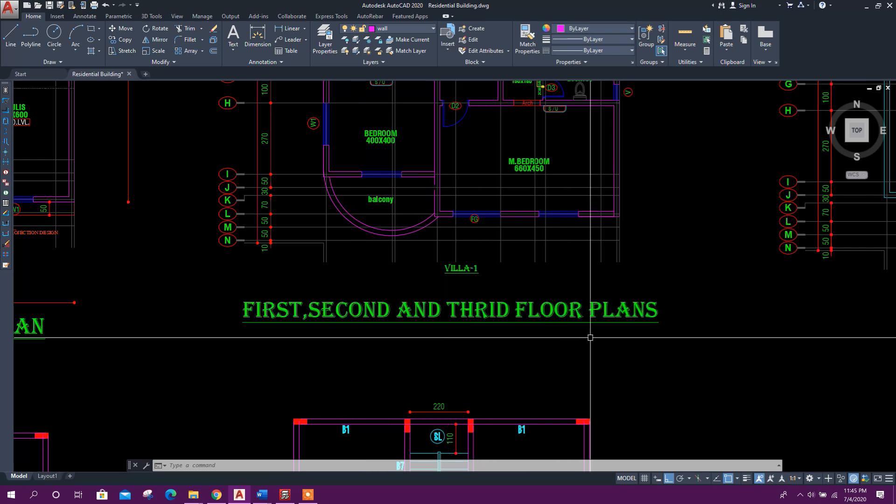
{"action": "left_click", "coordinate": [286, 493]}
Insert the new floors as a group and set the number of floors to insert to 3
{"action": "left_click", "coordinate": [442, 230]}
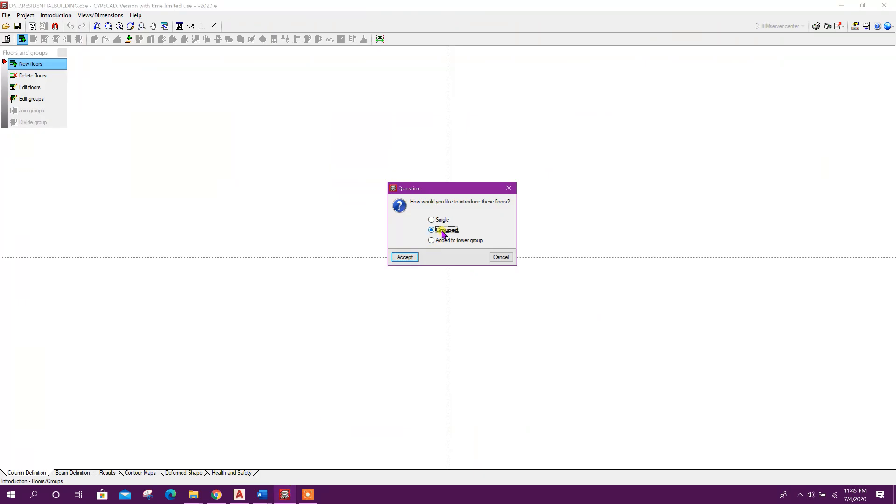
{"action": "left_click", "coordinate": [404, 257]}
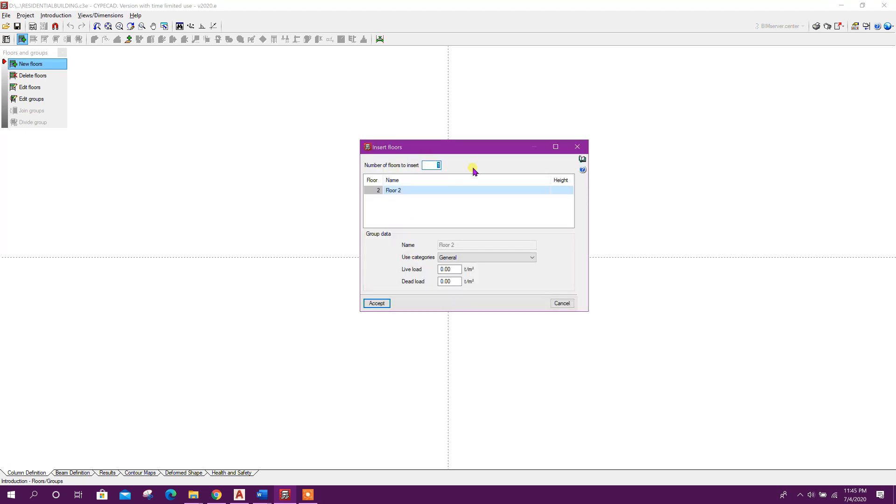
{"action": "left_click", "coordinate": [420, 191]}
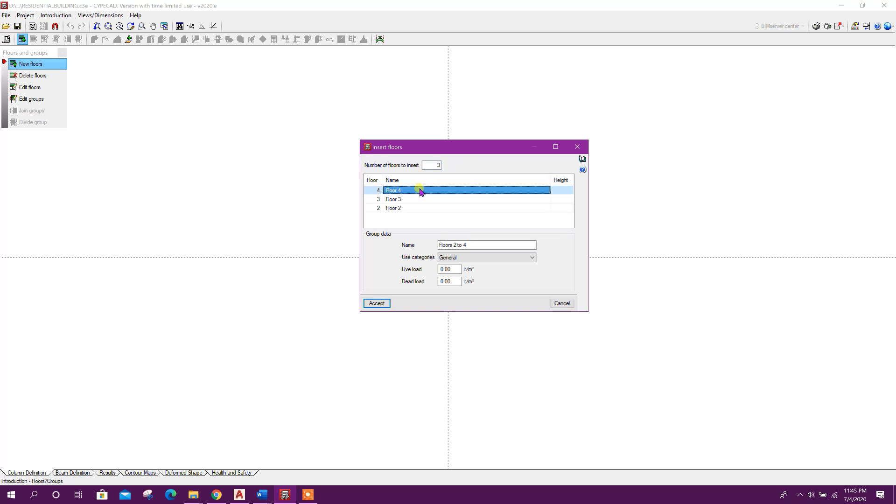
Rename the three new floors 1F, 2F and 3F from bottom to top
{"action": "left_click", "coordinate": [407, 208]}
{"action": "left_click", "coordinate": [406, 208]}
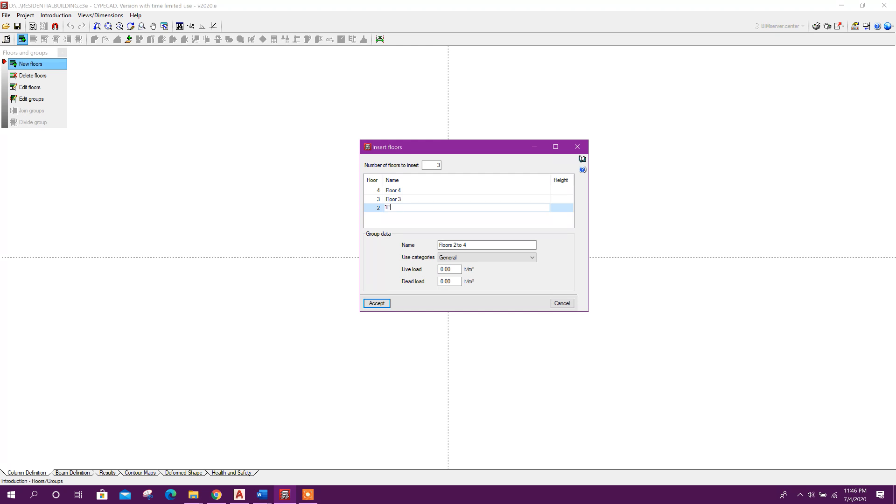
{"action": "left_click", "coordinate": [400, 201]}
{"action": "left_click", "coordinate": [401, 201]}
{"action": "type", "text": "2F"}
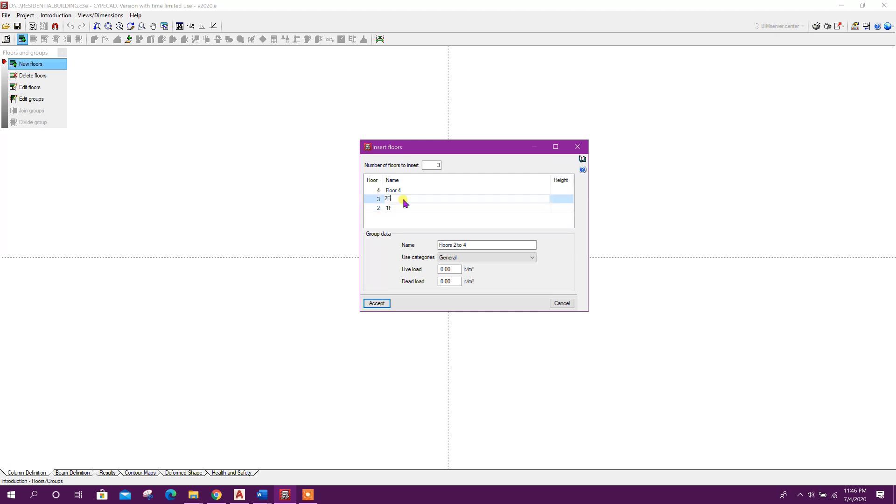
{"action": "left_click", "coordinate": [415, 192]}
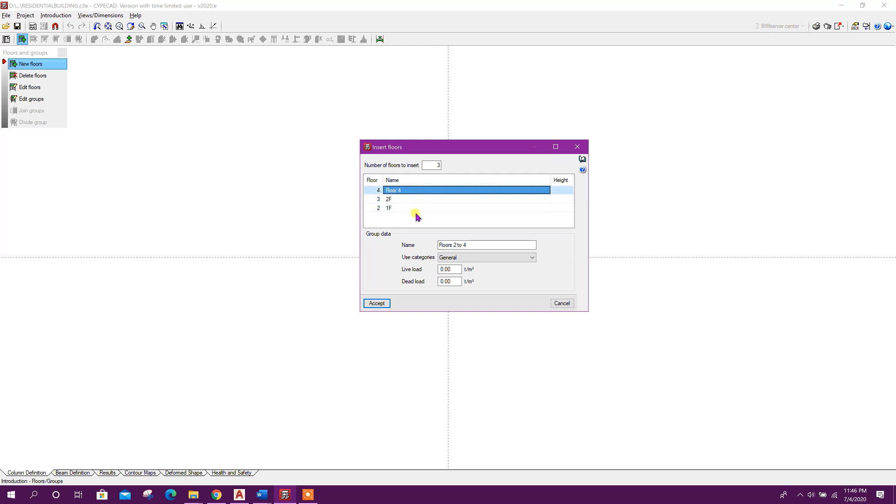
{"action": "type", "text": "3F"}
{"action": "left_click", "coordinate": [432, 166]}
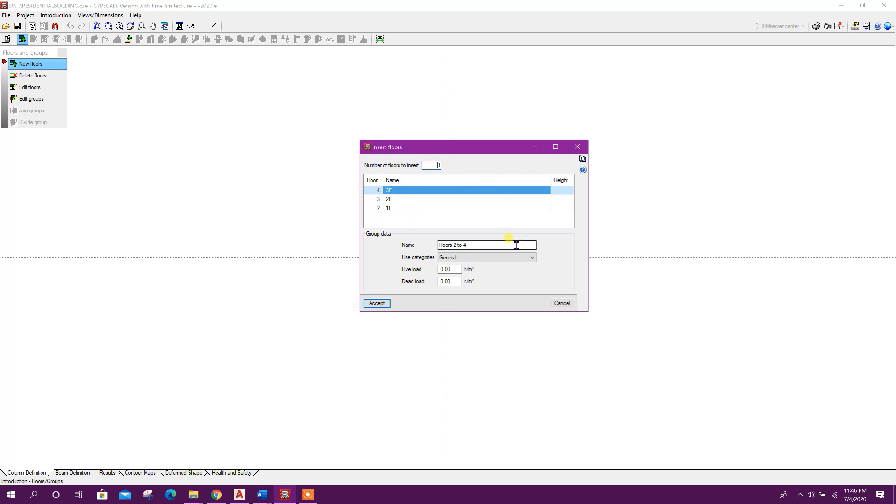
Set the height of floors 1F, 2F and 3F to 3.50 m each
{"action": "left_click", "coordinate": [520, 258]}
{"action": "left_click", "coordinate": [520, 265]}
{"action": "left_click", "coordinate": [458, 269]}
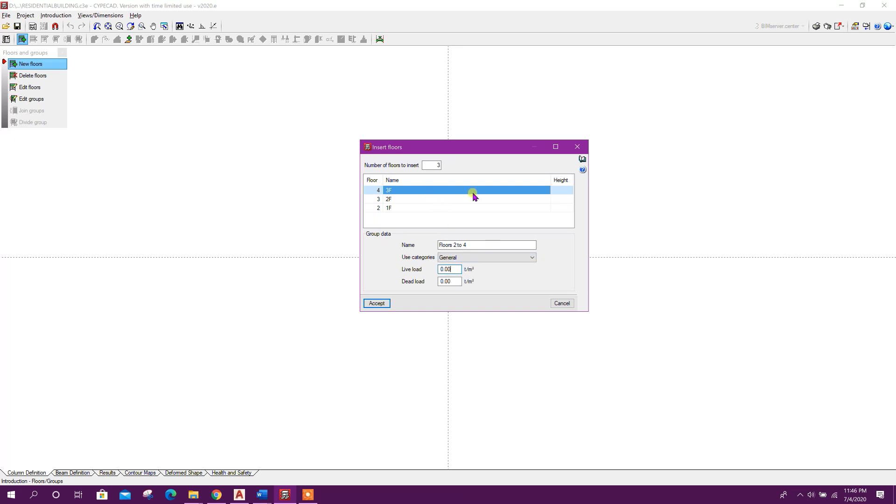
{"action": "left_click", "coordinate": [560, 208]}
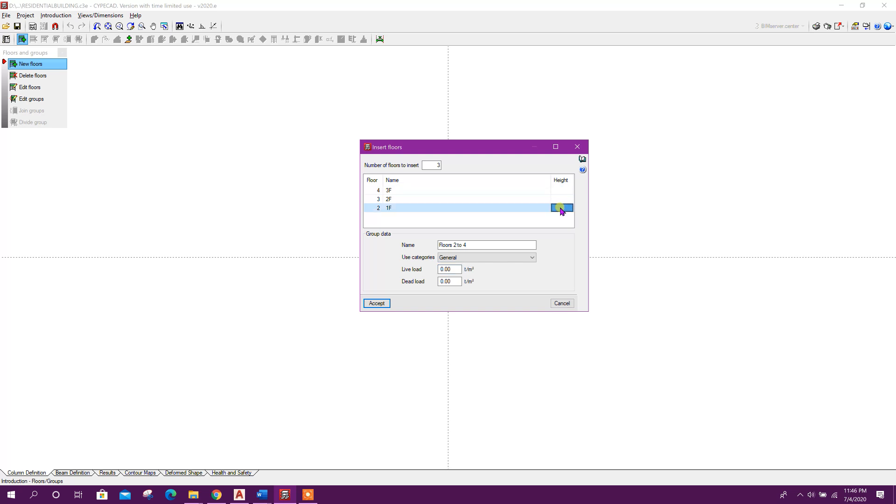
{"action": "type", "text": "3"}
{"action": "left_click", "coordinate": [565, 199]}
{"action": "type", "text": "3."}
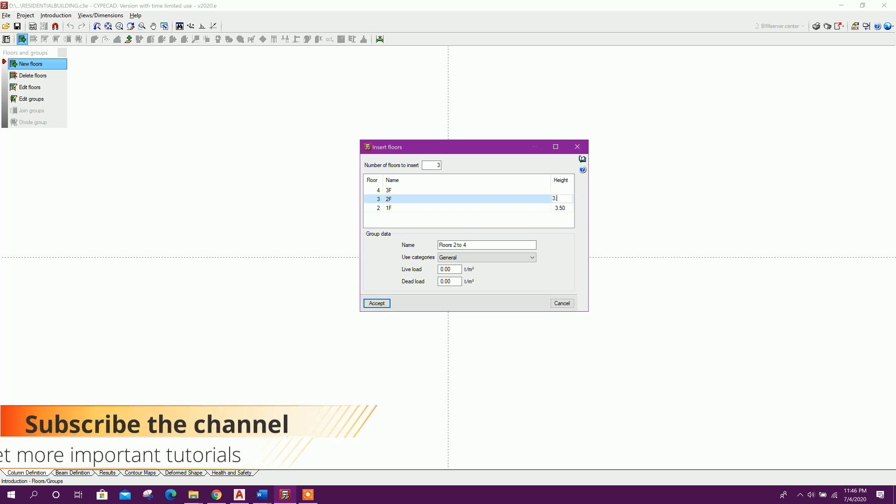
{"action": "type", "text": "5"}
{"action": "left_click", "coordinate": [567, 191]}
{"action": "type", "text": "3.5"}
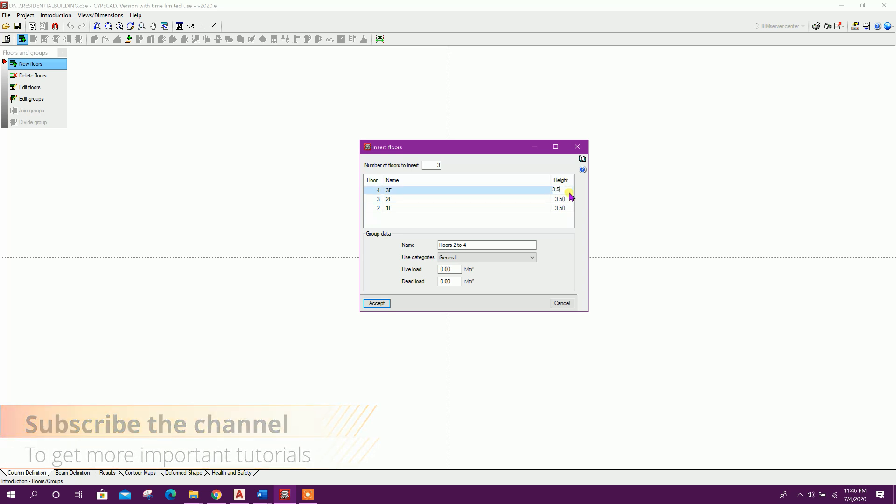
{"action": "left_click", "coordinate": [569, 199]}
Set the group's live load and dead load to 0.2 t/m² and accept the new floors
{"action": "left_click_drag", "start_coordinate": [456, 269], "coordinate": [379, 274]}
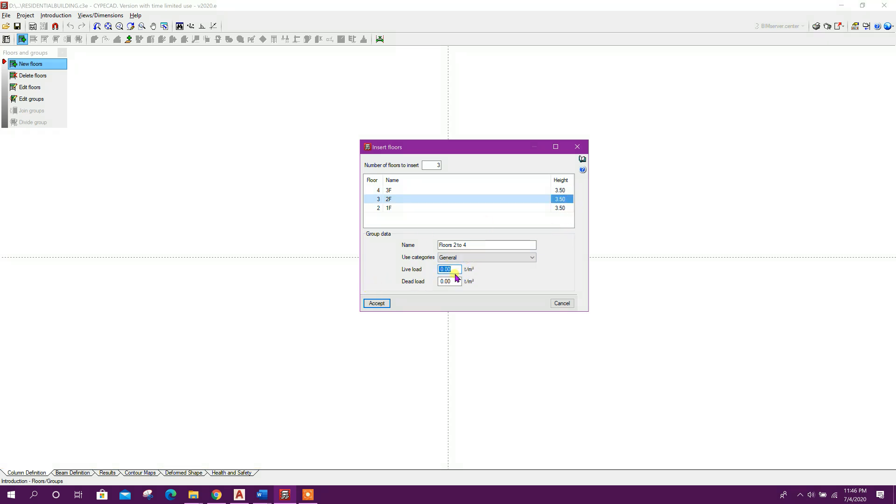
{"action": "type", "text": "0"}
{"action": "left_click", "coordinate": [448, 280]}
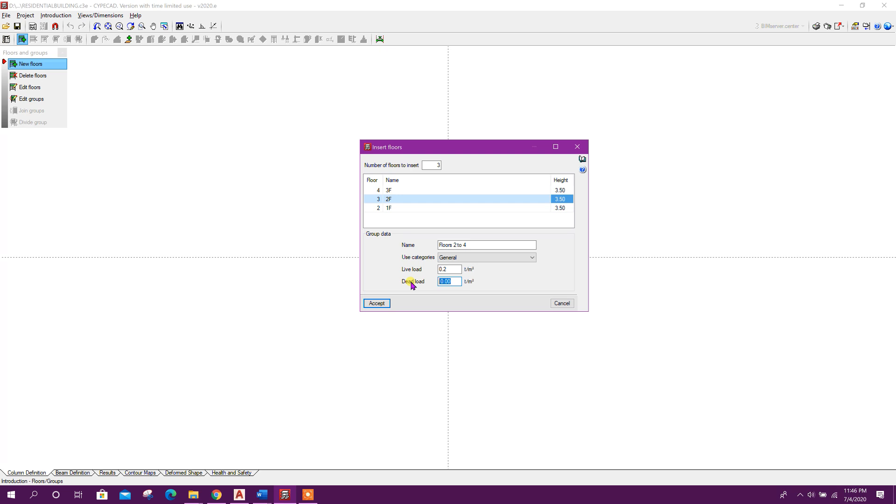
{"action": "type", "text": "0"}
{"action": "left_click", "coordinate": [485, 245]}
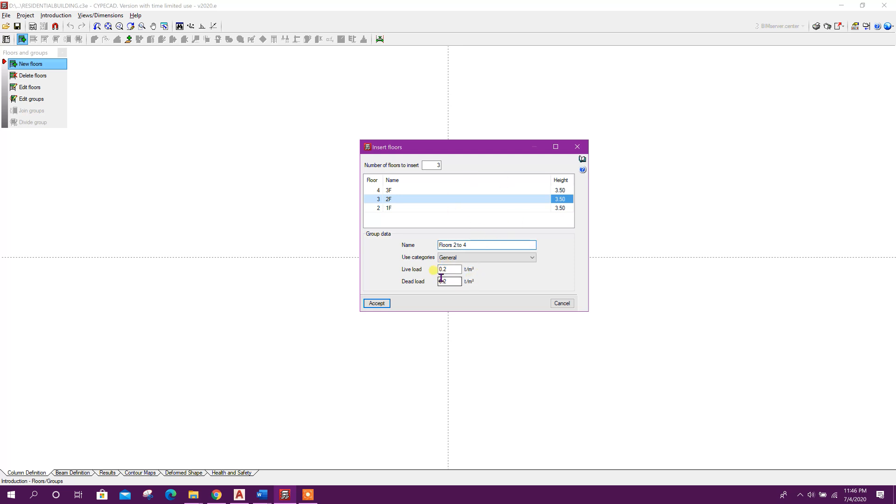
{"action": "left_click", "coordinate": [377, 303]}
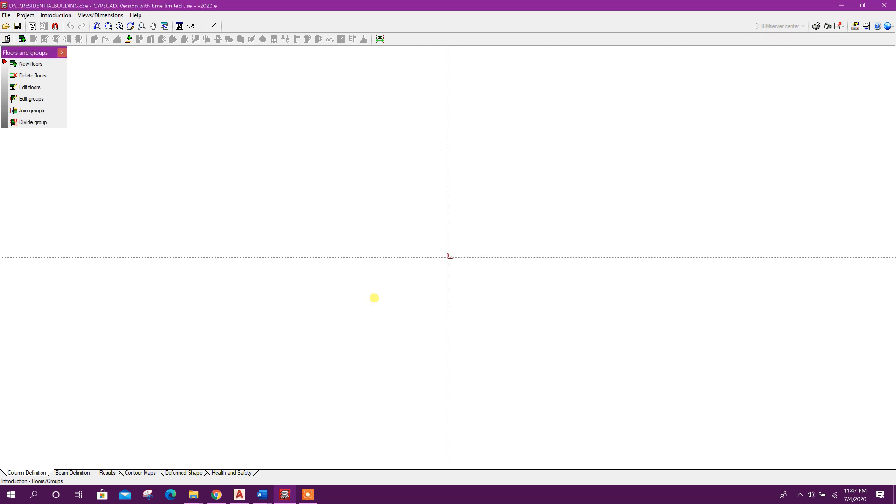
{"action": "left_click", "coordinate": [36, 68]}
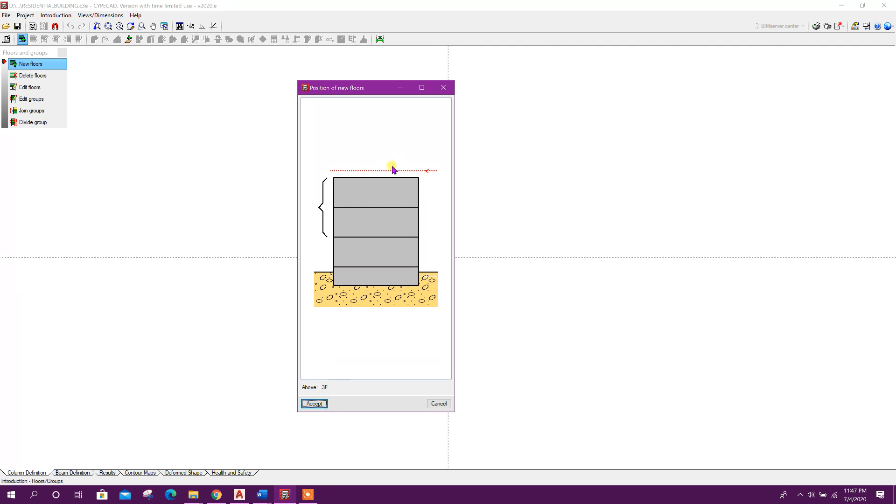
{"action": "left_click", "coordinate": [363, 171]}
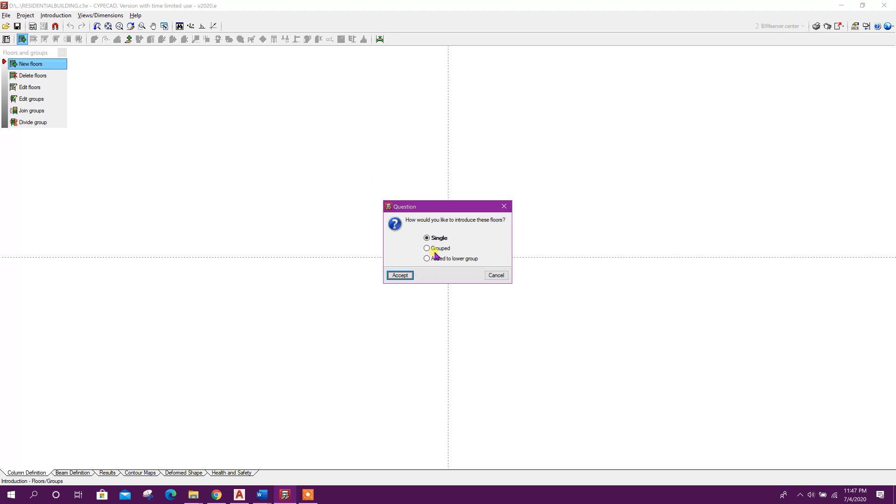
{"action": "left_click", "coordinate": [406, 278]}
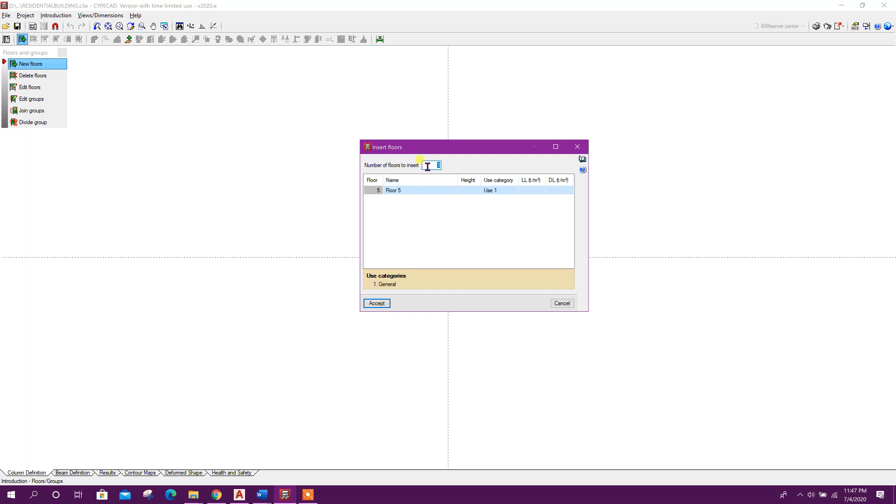
{"action": "left_click", "coordinate": [417, 190]}
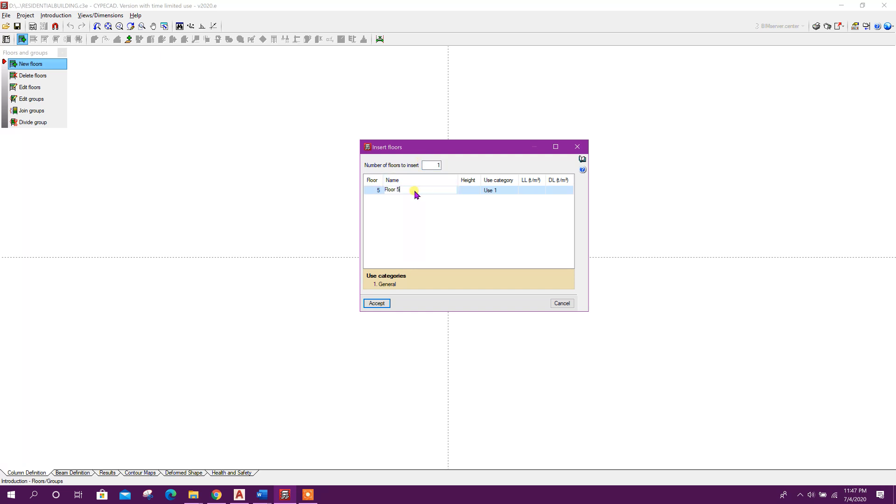
{"action": "type", "text": "ROOF"}
{"action": "left_click", "coordinate": [470, 190]}
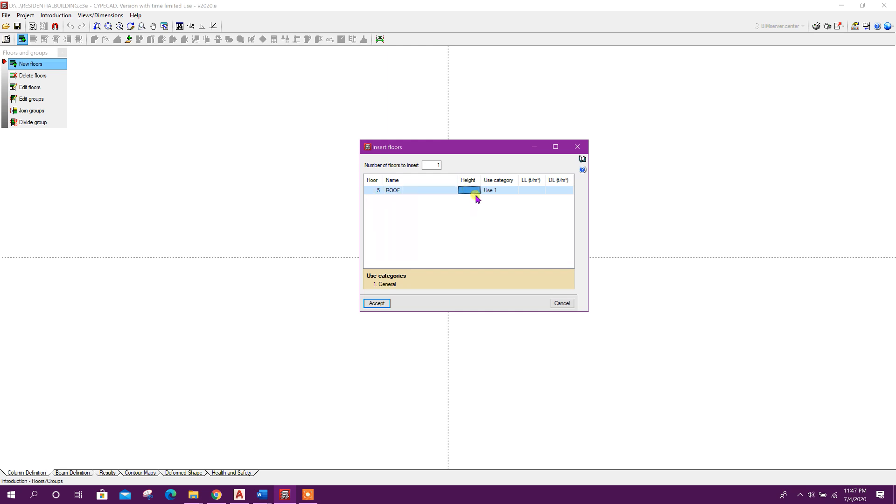
{"action": "type", "text": "3.5"}
{"action": "left_click", "coordinate": [526, 190]}
{"action": "left_click", "coordinate": [530, 190]}
{"action": "type", "text": "1.5"}
{"action": "left_click", "coordinate": [579, 147]}
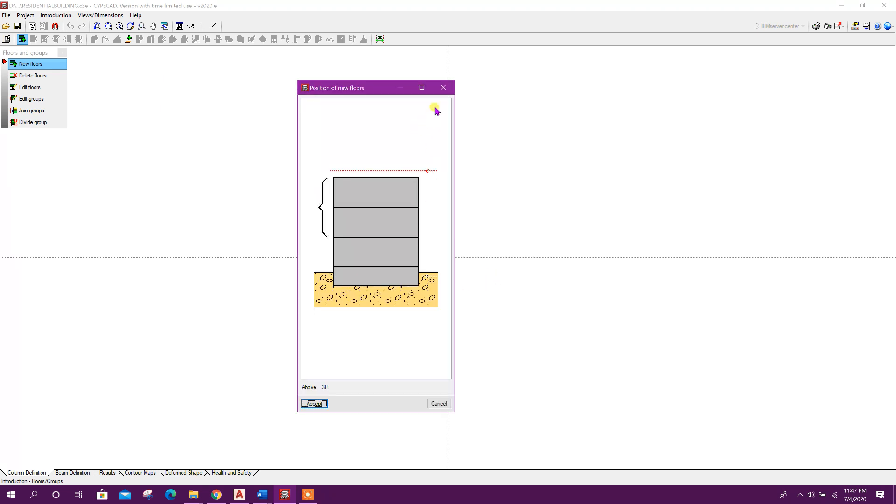
{"action": "left_click", "coordinate": [442, 87]}
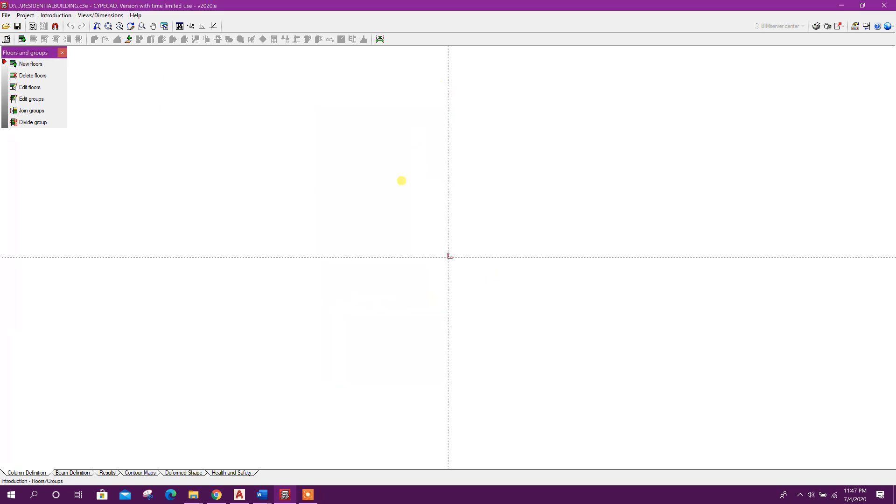
Switch the units of measurement to the International System
{"action": "left_click", "coordinate": [891, 27]}
{"action": "left_click", "coordinate": [802, 39]}
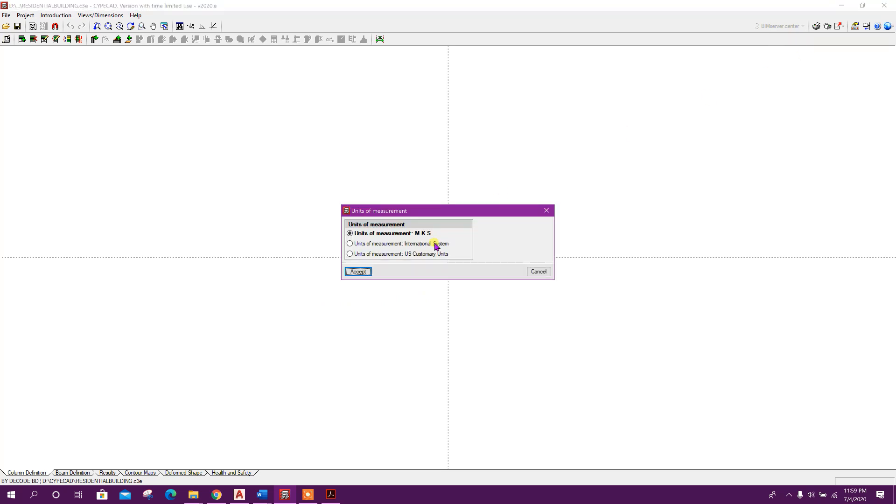
{"action": "left_click", "coordinate": [369, 245]}
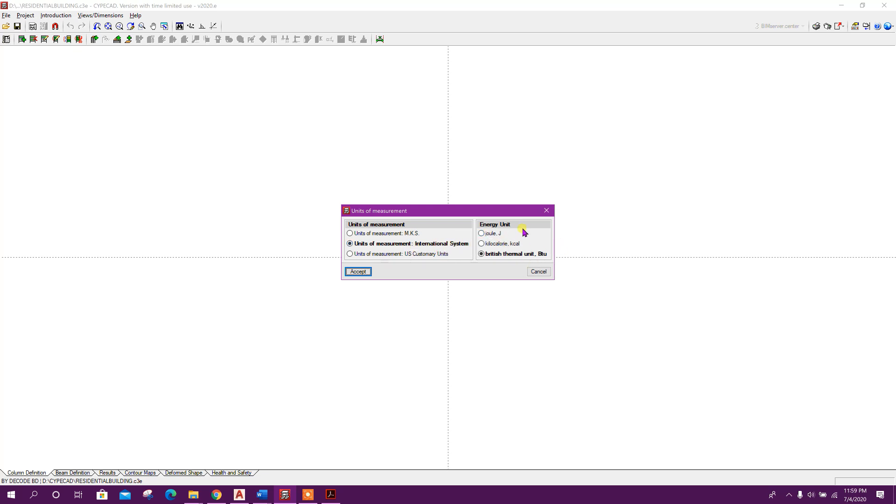
{"action": "left_click", "coordinate": [367, 272]}
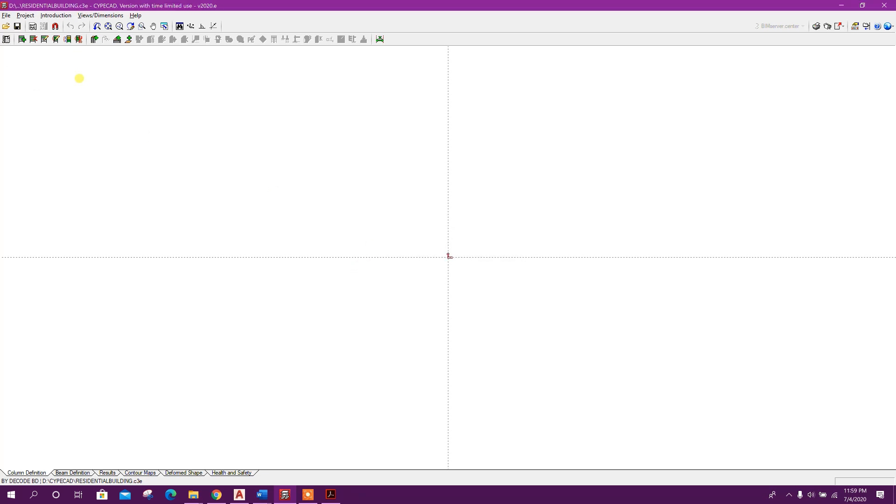
Insert a single new floor above the top floor and name it ROOF
{"action": "left_click", "coordinate": [22, 39]}
{"action": "left_click", "coordinate": [391, 176]}
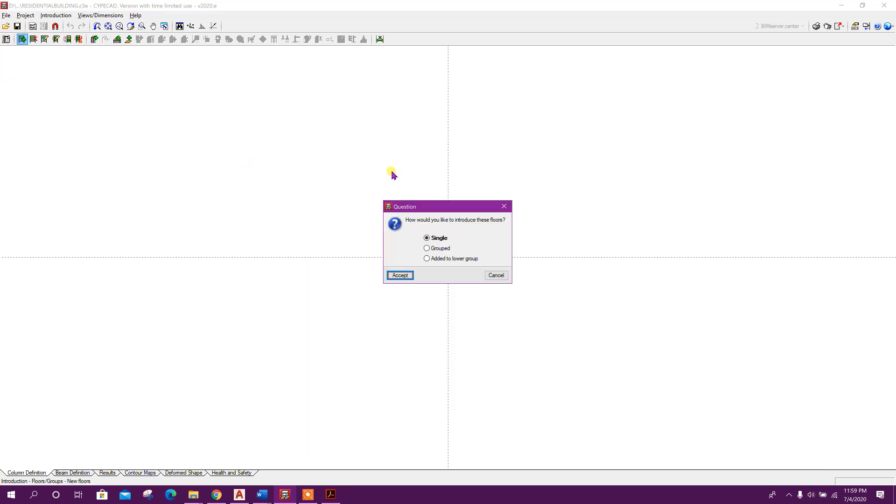
{"action": "left_click", "coordinate": [403, 273]}
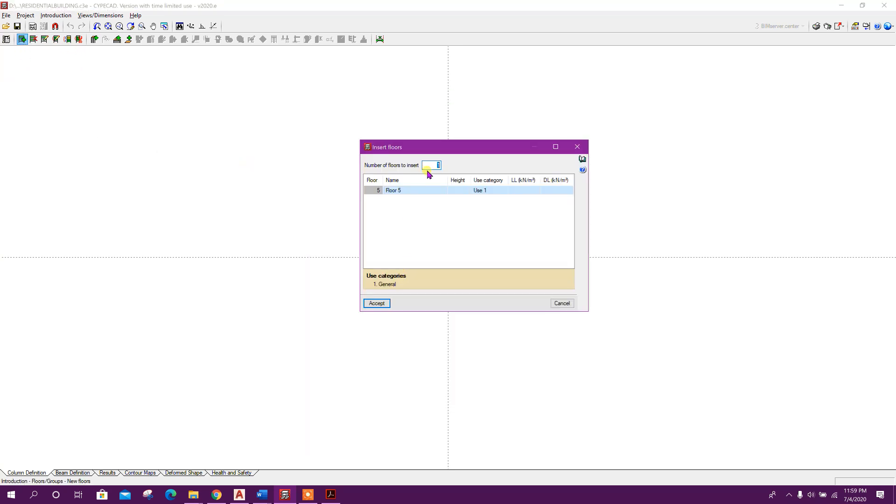
{"action": "double_click", "coordinate": [407, 191]}
{"action": "left_click_drag", "start_coordinate": [406, 190], "coordinate": [376, 199]}
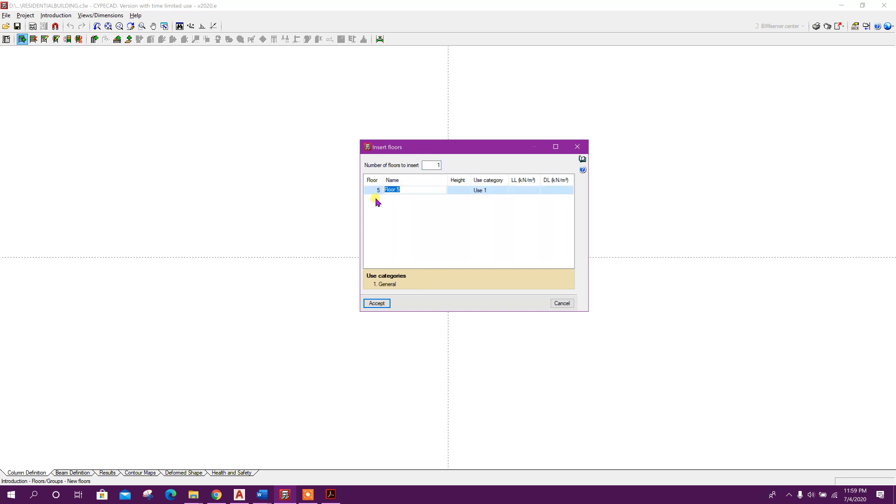
{"action": "type", "text": "ROOF"}
Set the ROOF floor's height to 3.5 m and its live load to 1.5 kN/m²
{"action": "left_click", "coordinate": [485, 190]}
{"action": "left_click", "coordinate": [452, 190]}
{"action": "left_click", "coordinate": [456, 191]}
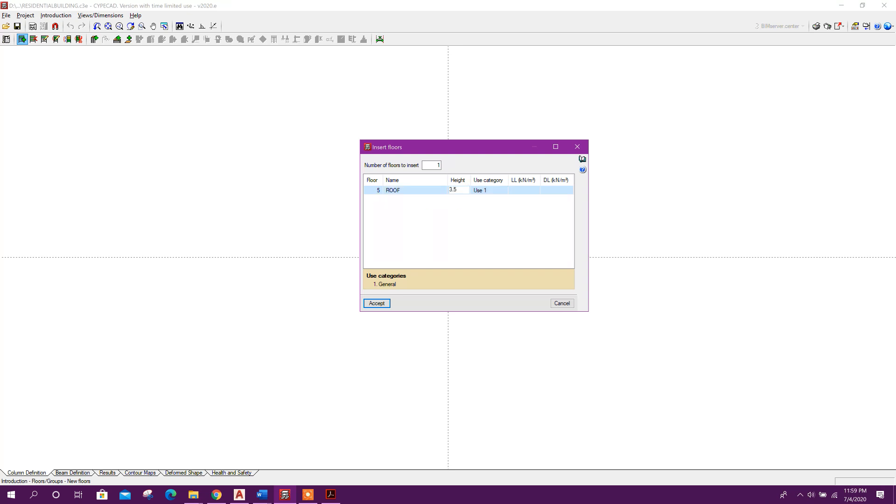
{"action": "left_click", "coordinate": [522, 192]}
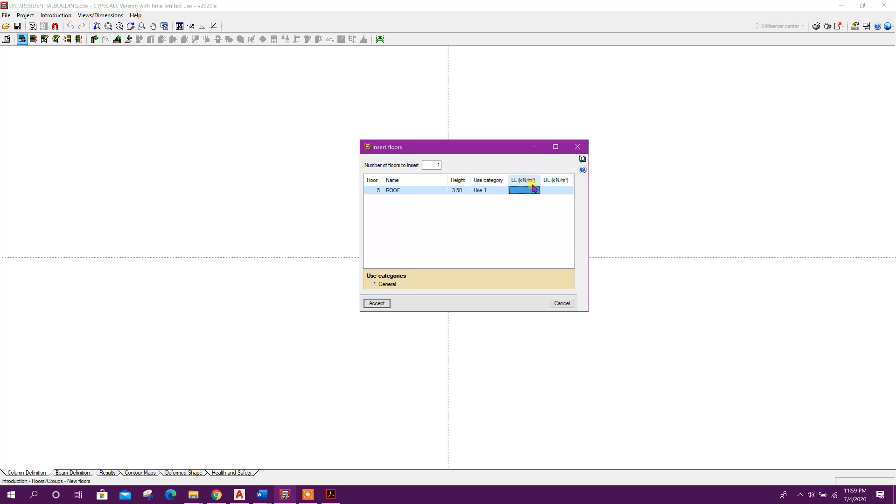
{"action": "left_click", "coordinate": [530, 191]}
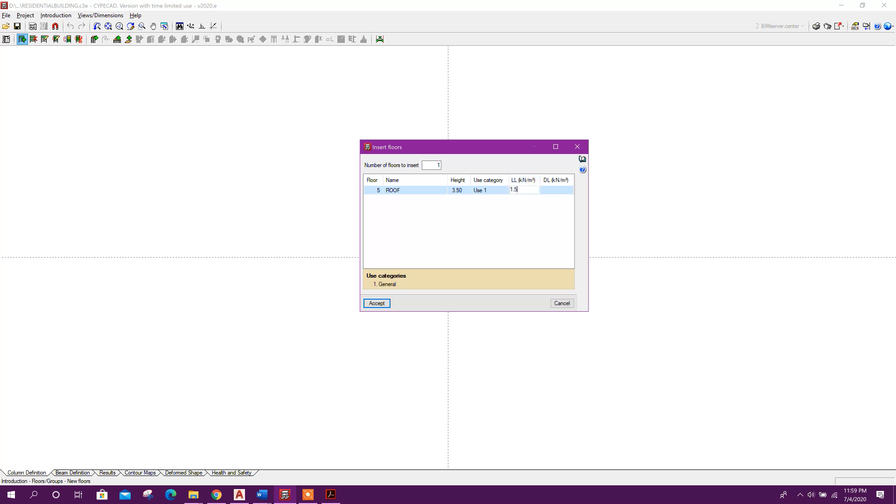
{"action": "type", "text": "1.5"}
Set the ROOF floor's dead load to 3.50 kN/m² and accept the new floor
{"action": "left_click", "coordinate": [555, 192]}
{"action": "left_click", "coordinate": [555, 191]}
{"action": "left_click", "coordinate": [529, 193]}
{"action": "left_click", "coordinate": [386, 304]}
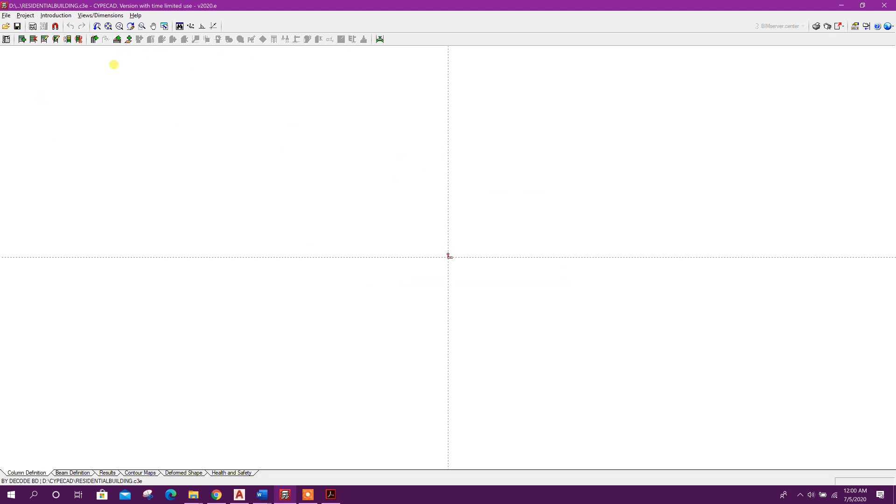
Open the project's dead and live loads by group and set the middle floors group's live load to 2 kN/m²
{"action": "left_click", "coordinate": [94, 40]}
{"action": "left_click", "coordinate": [25, 15]}
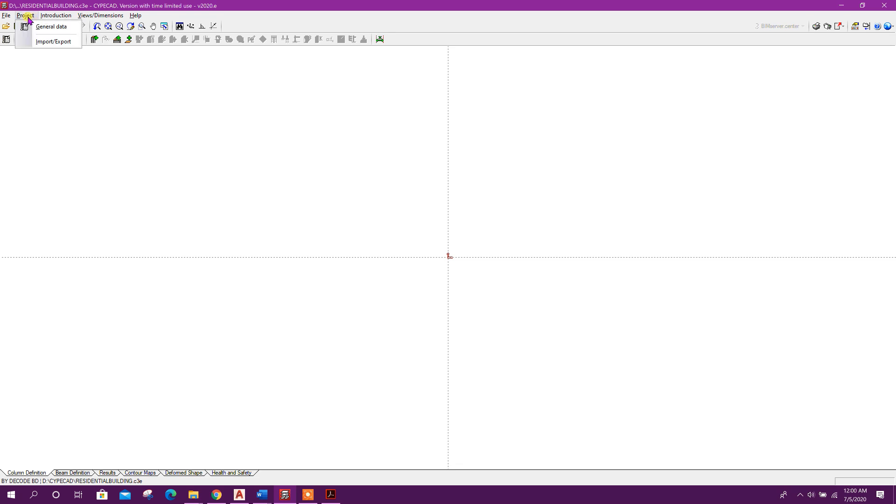
{"action": "left_click", "coordinate": [67, 29]}
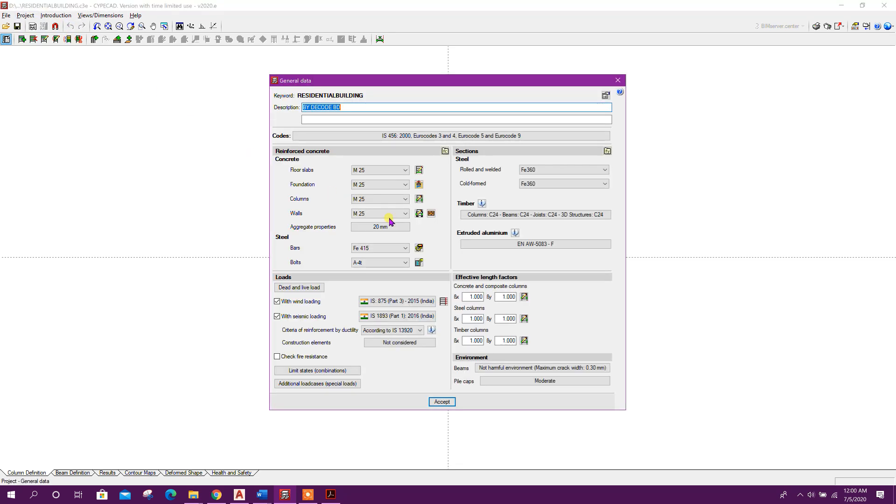
{"action": "left_click", "coordinate": [300, 289]}
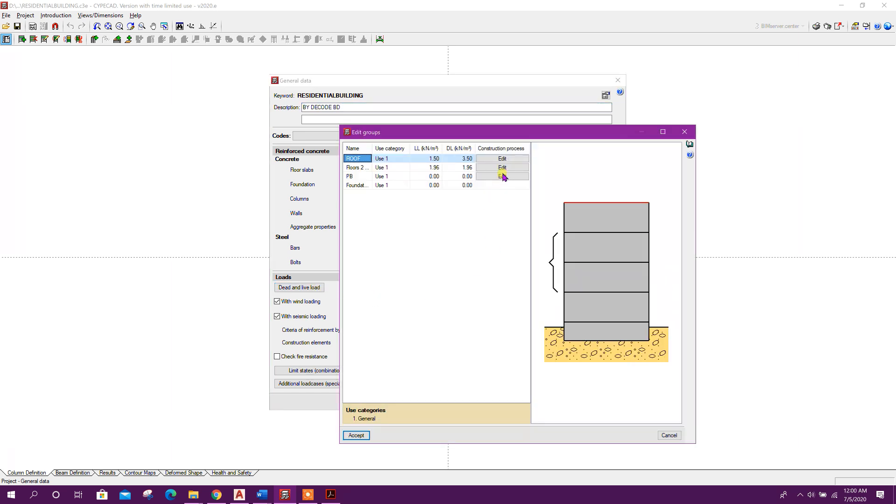
{"action": "left_click", "coordinate": [432, 168]}
{"action": "left_click_drag", "start_coordinate": [436, 132], "coordinate": [432, 120]}
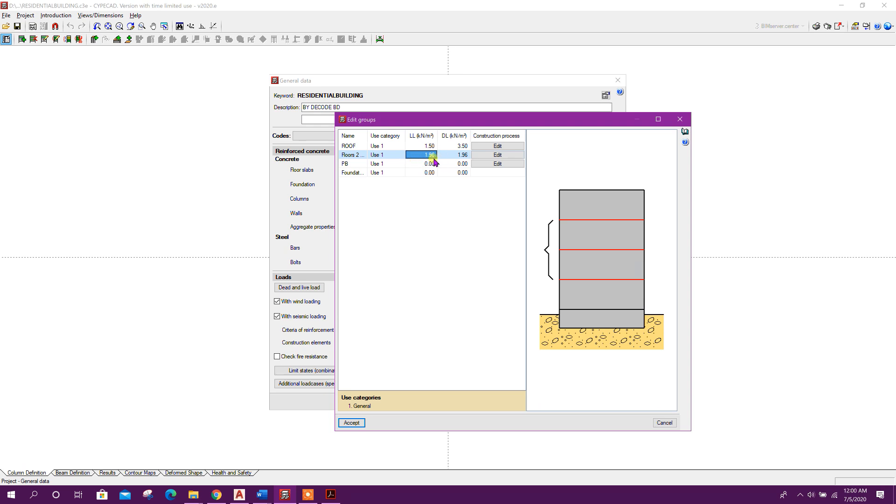
{"action": "left_click", "coordinate": [427, 156]}
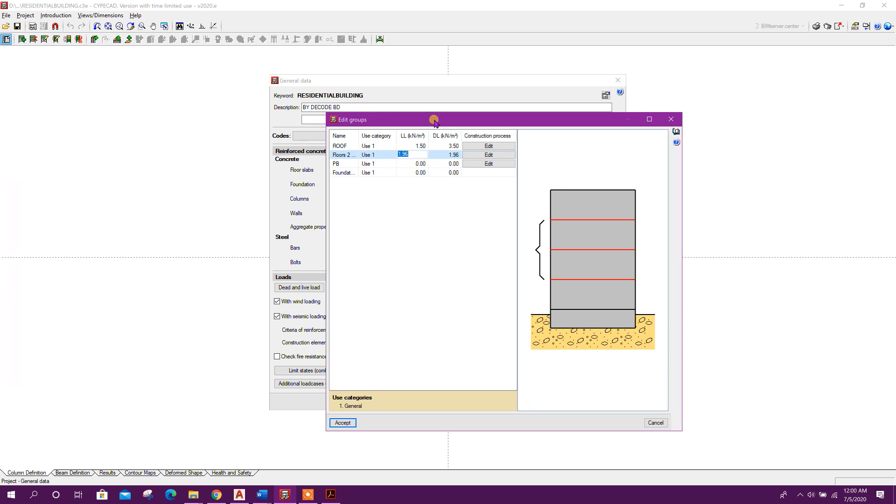
{"action": "left_click_drag", "start_coordinate": [433, 117], "coordinate": [442, 108]}
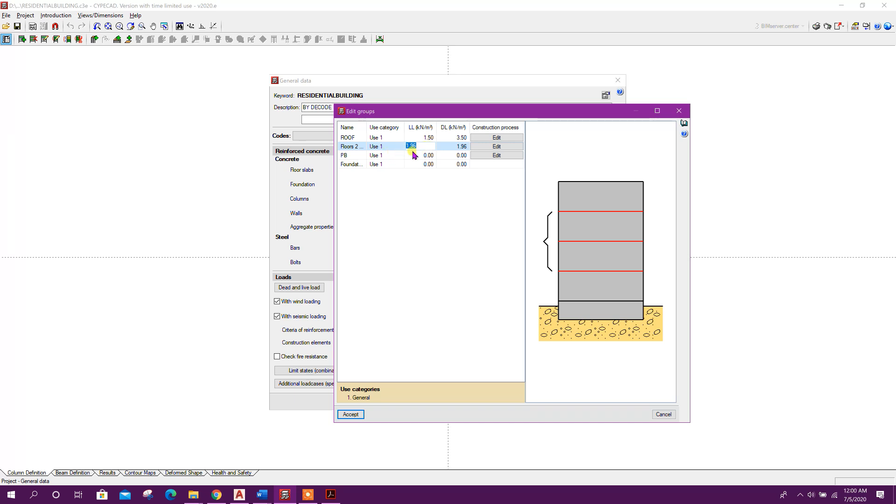
{"action": "type", "text": "2"}
Set the middle floors group's dead load to 2 kN/m² and accept the general data
{"action": "left_click", "coordinate": [455, 146]}
{"action": "type", "text": "2"}
{"action": "left_click", "coordinate": [455, 138]}
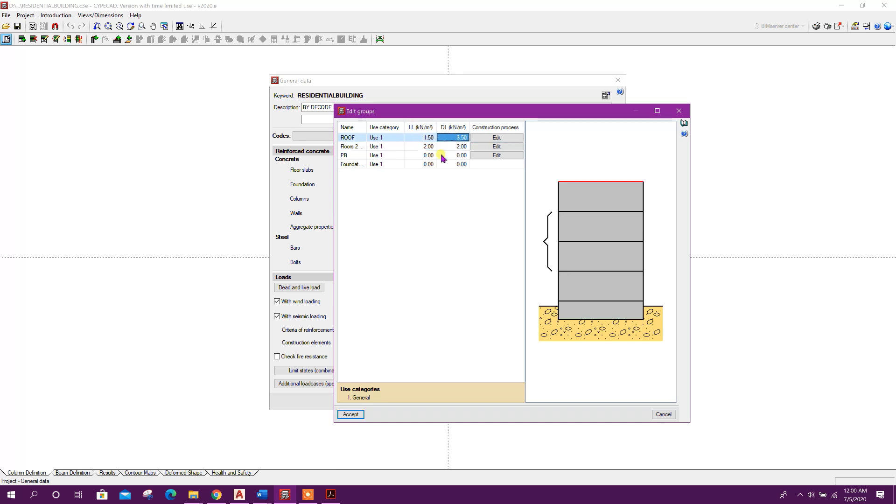
{"action": "left_click", "coordinate": [351, 414]}
{"action": "left_click", "coordinate": [441, 403]}
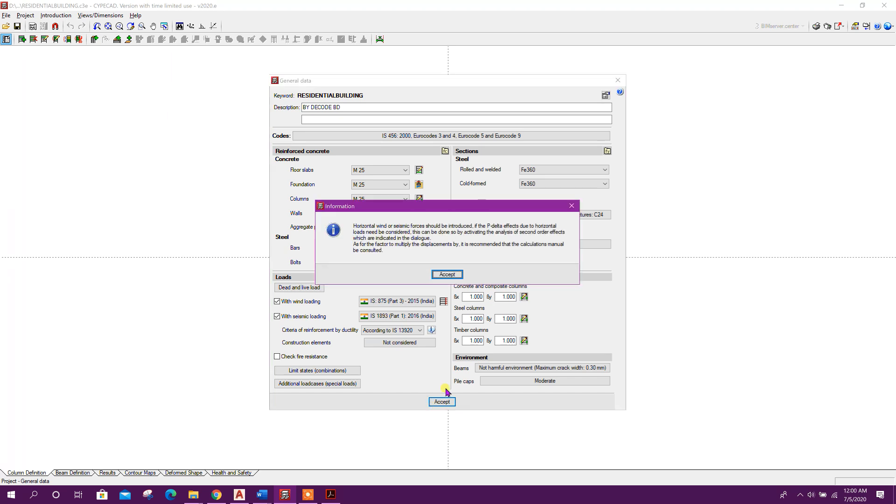
{"action": "left_click", "coordinate": [409, 388]}
Insert a single new floor above ROOF and name it STTOP
{"action": "left_click", "coordinate": [21, 39]}
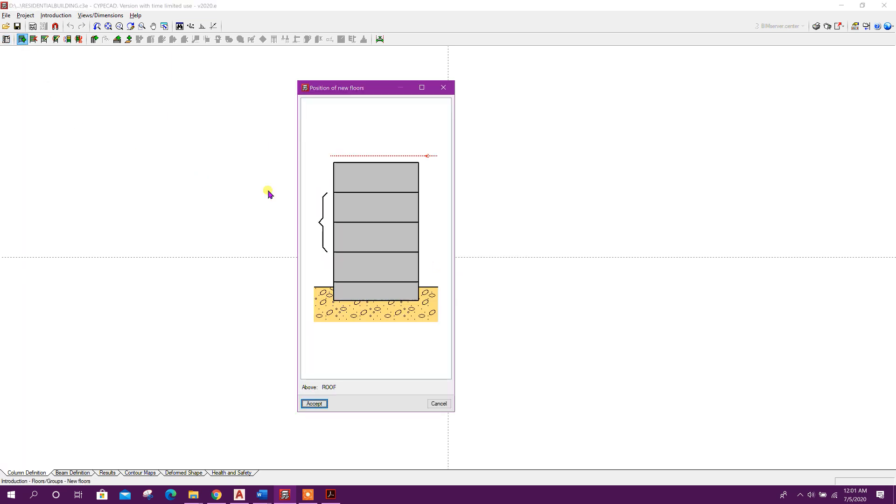
{"action": "key", "text": "Return"}
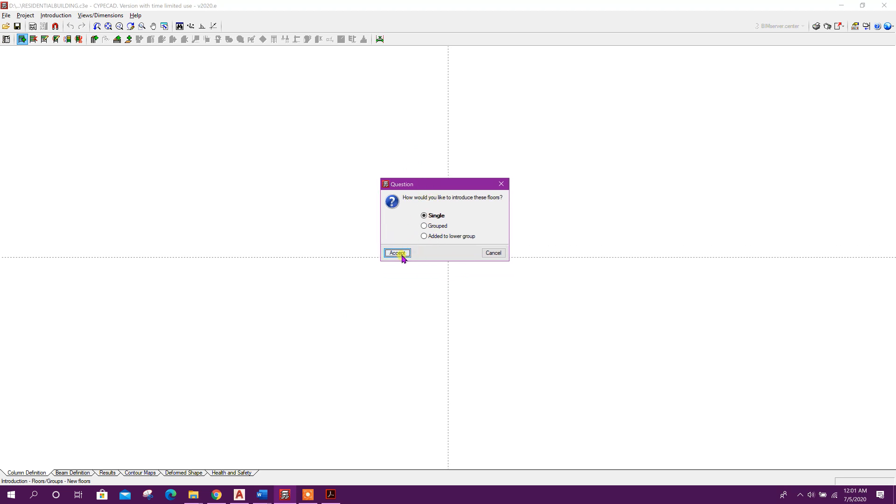
{"action": "left_click", "coordinate": [399, 252]}
{"action": "left_click", "coordinate": [413, 191]}
{"action": "left_click", "coordinate": [413, 190]}
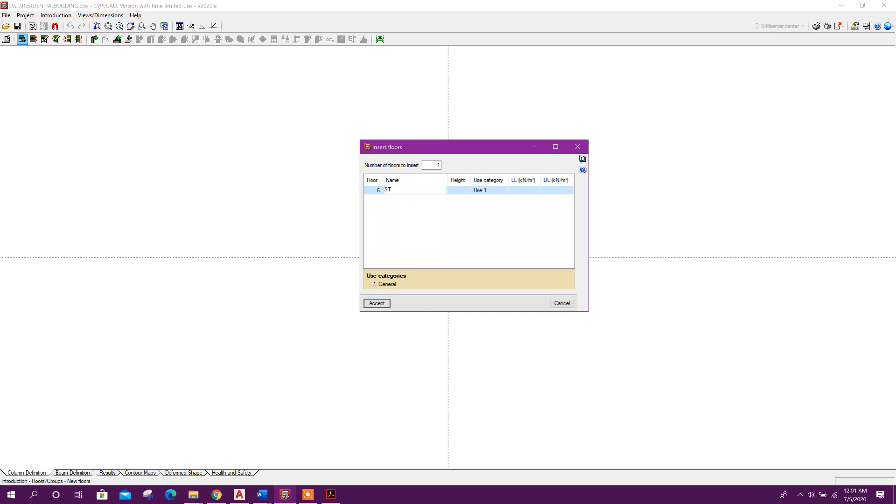
{"action": "type", "text": "STTOP"}
Set the STTOP floor's height to 2.8 m and its live load to 7 kN/m²
{"action": "left_click", "coordinate": [460, 191]}
{"action": "left_click", "coordinate": [460, 192]}
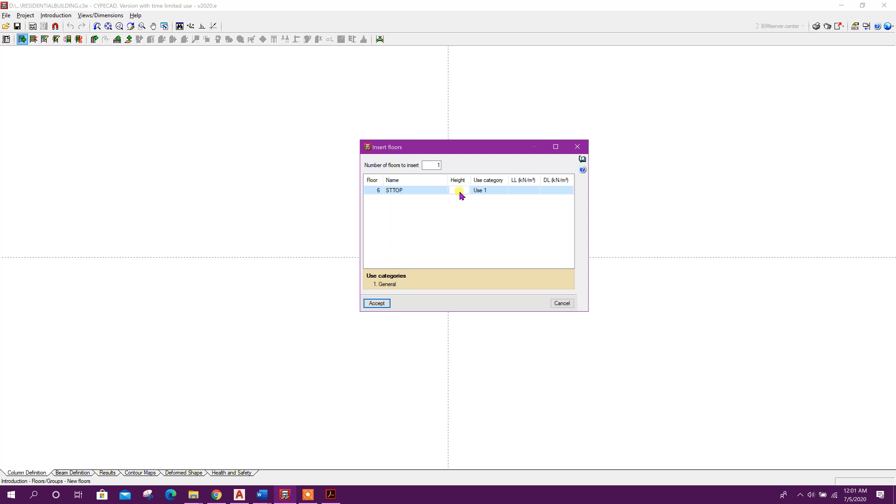
{"action": "type", "text": "2.8"}
{"action": "left_click", "coordinate": [498, 194]}
{"action": "left_click", "coordinate": [518, 190]}
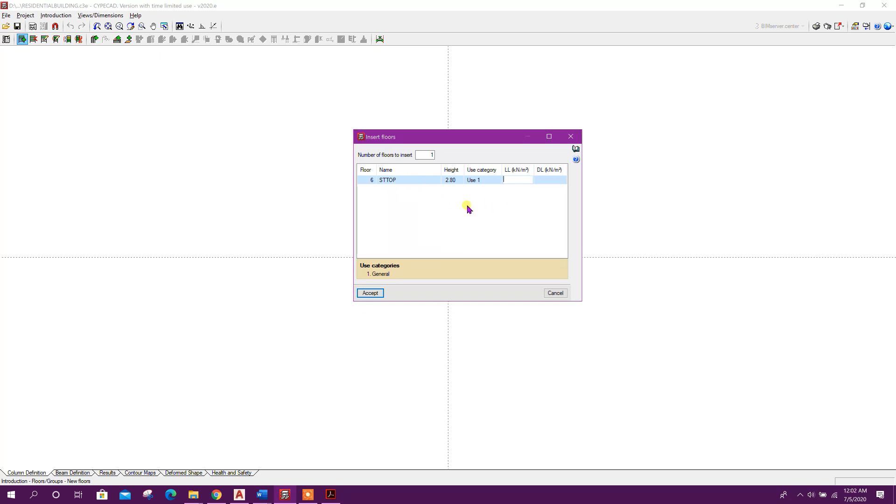
{"action": "left_click_drag", "start_coordinate": [457, 137], "coordinate": [436, 129]}
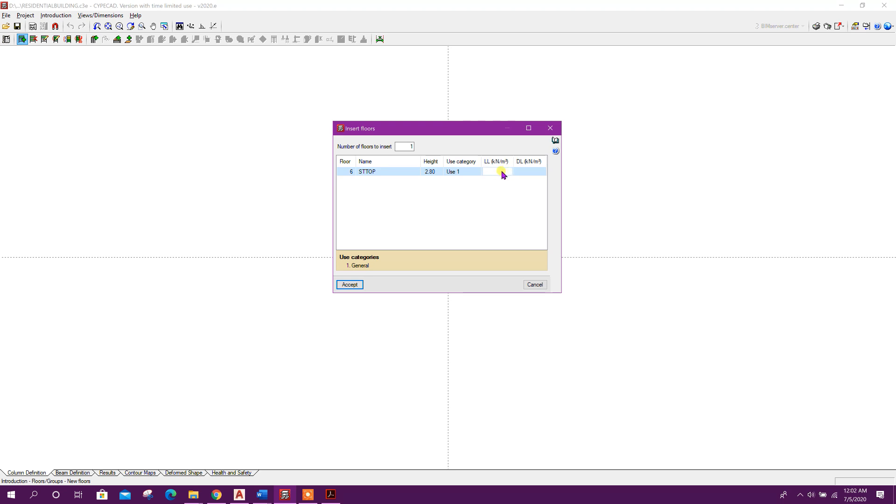
{"action": "type", "text": "7"}
Set the STTOP floor's dead load to 3.5 kN/m² and accept the new floor
{"action": "left_click", "coordinate": [525, 172]}
{"action": "left_click", "coordinate": [526, 172]}
{"action": "left_click", "coordinate": [499, 172]}
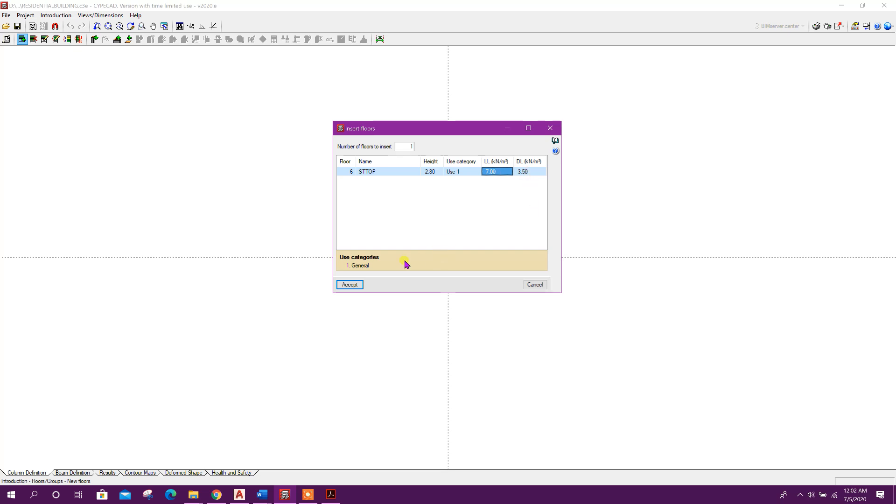
{"action": "left_click", "coordinate": [357, 285]}
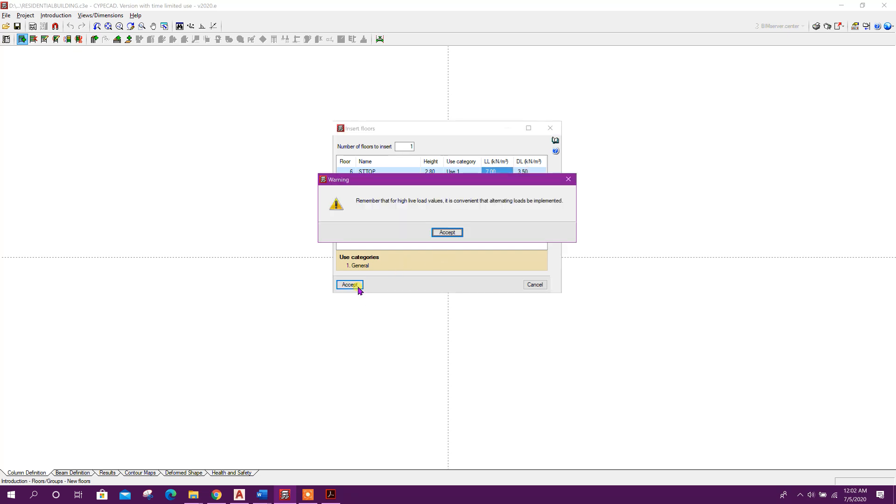
{"action": "left_click", "coordinate": [444, 221]}
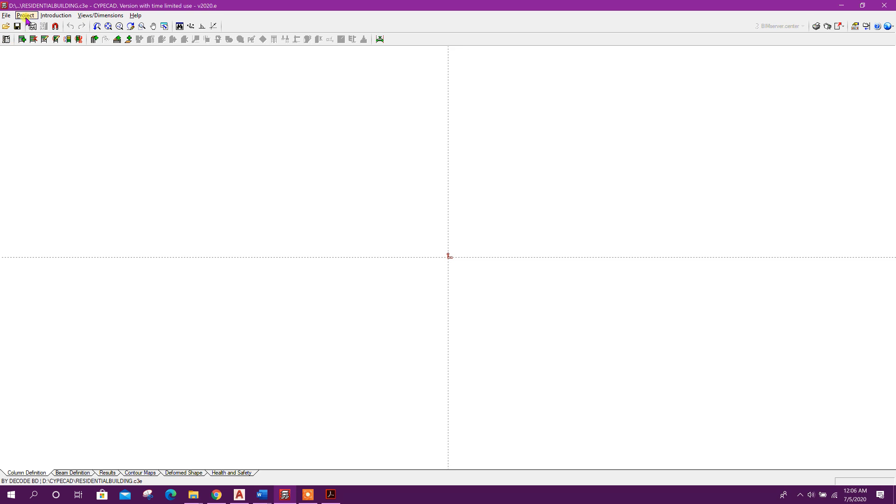
Review the dead and live loads of all groups in the general data and accept it
{"action": "left_click", "coordinate": [25, 16]}
{"action": "left_click", "coordinate": [46, 27]}
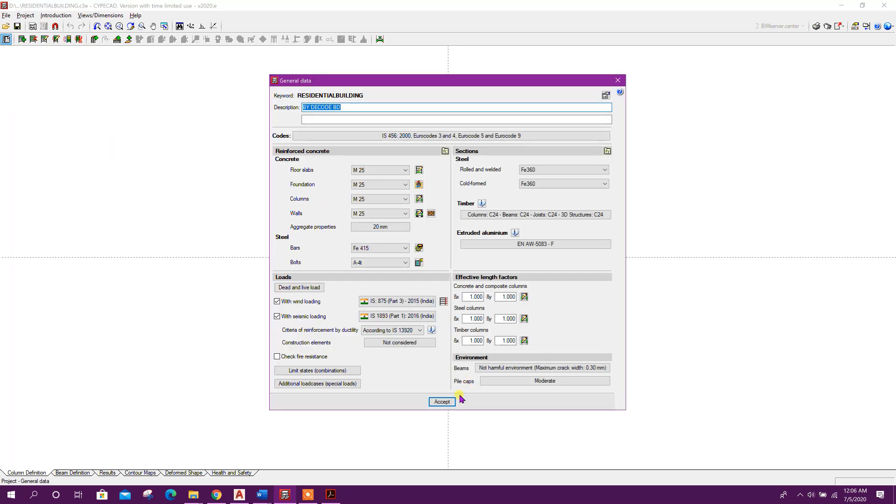
{"action": "left_click", "coordinate": [306, 288]}
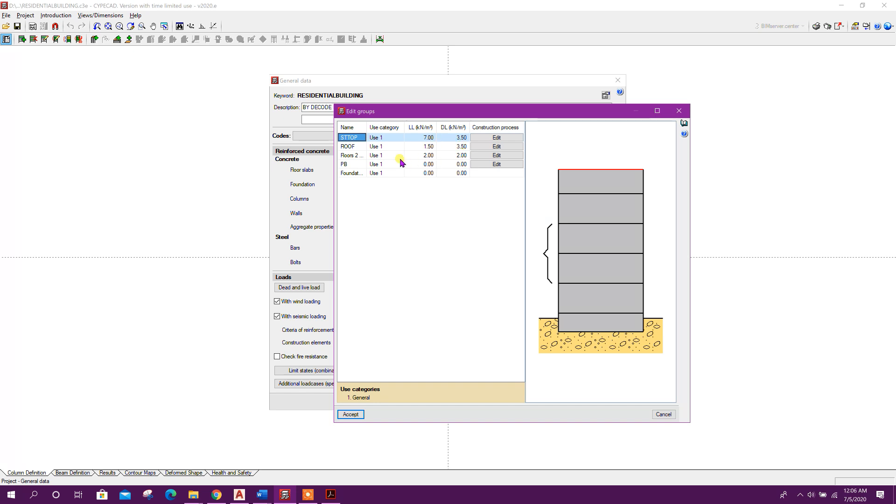
{"action": "left_click", "coordinate": [351, 377]}
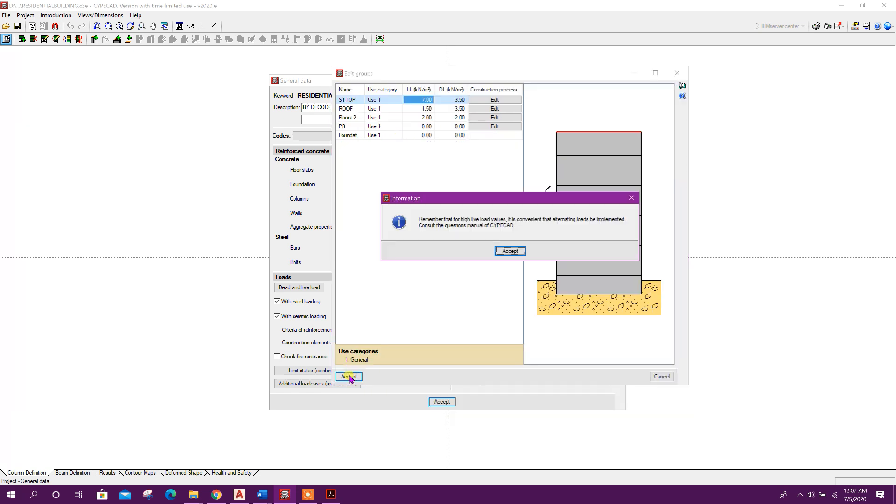
{"action": "left_click", "coordinate": [510, 251]}
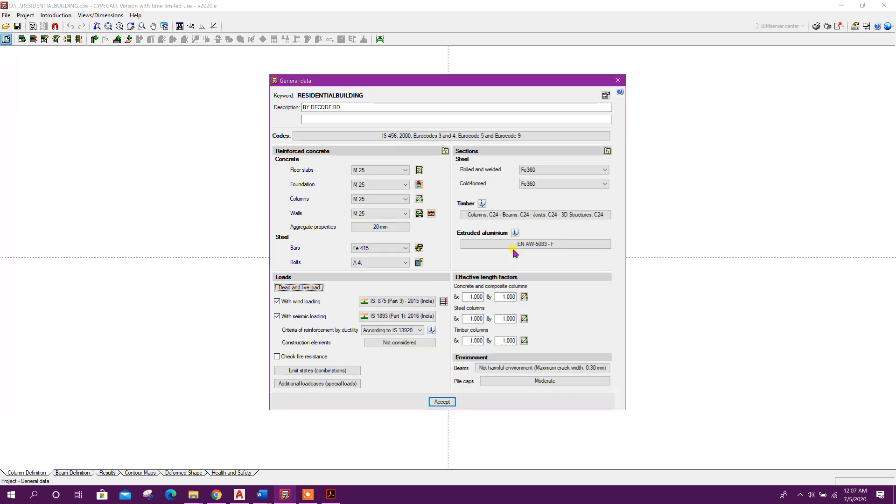
{"action": "left_click", "coordinate": [441, 401]}
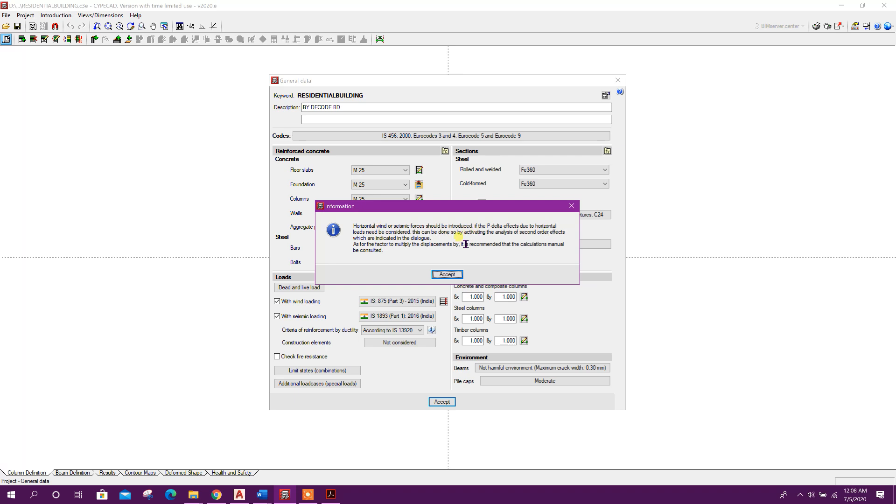
{"action": "left_click", "coordinate": [447, 275]}
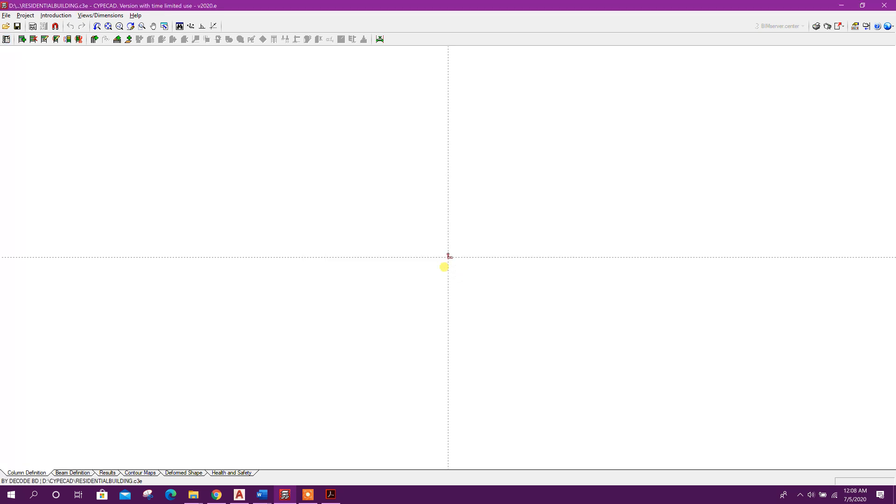
Enable second order effects in the seismic loading settings and accept the general data
{"action": "left_click", "coordinate": [25, 15]}
{"action": "left_click", "coordinate": [48, 27]}
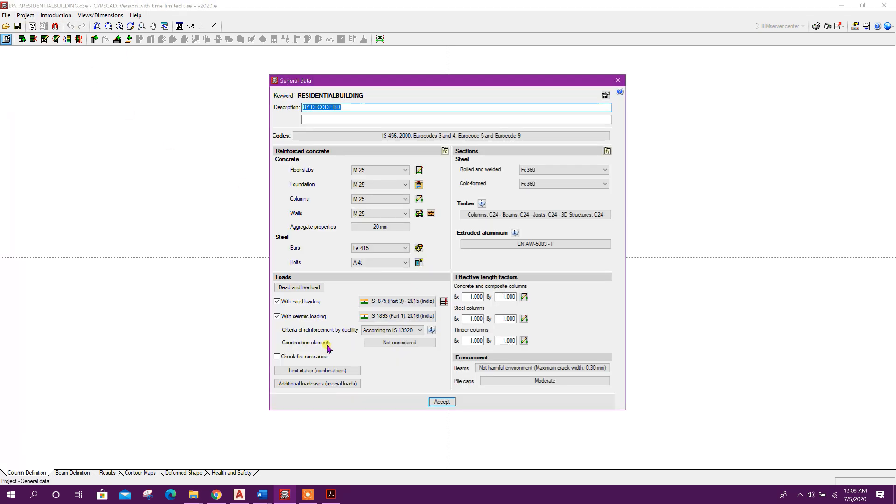
{"action": "left_click", "coordinate": [404, 320]}
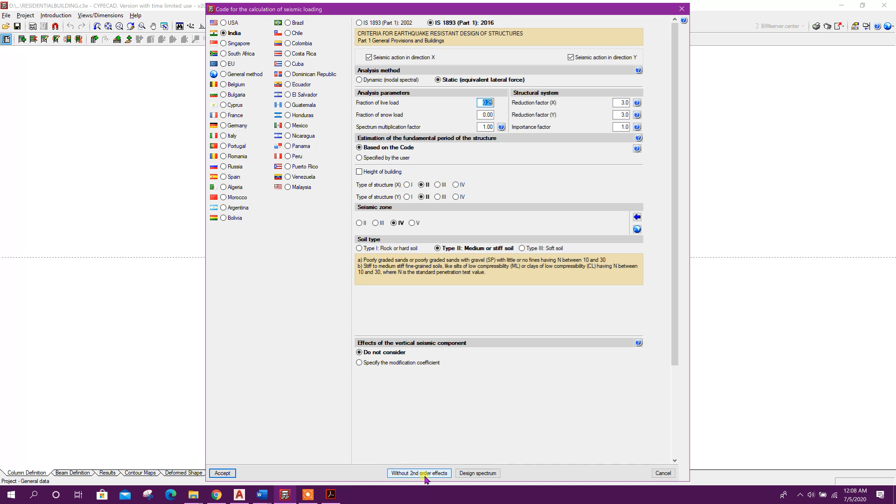
{"action": "left_click", "coordinate": [432, 478]}
{"action": "left_click", "coordinate": [420, 250]}
{"action": "left_click", "coordinate": [392, 288]}
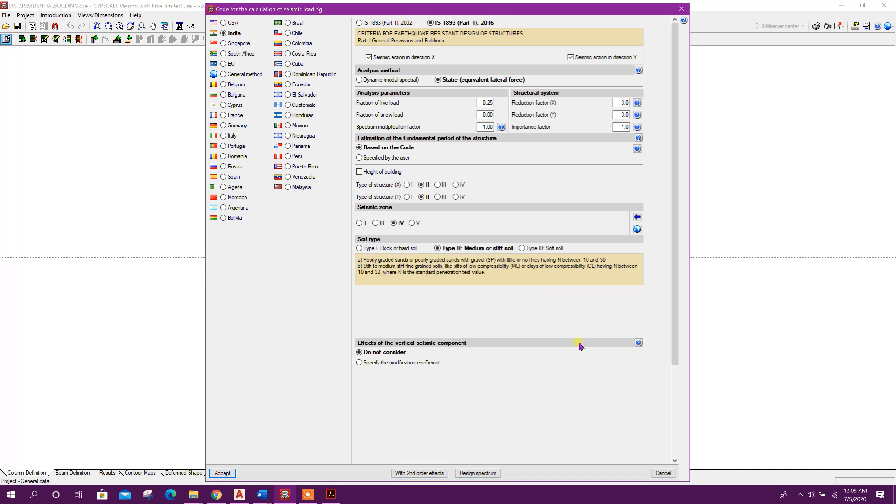
{"action": "left_click", "coordinate": [223, 472]}
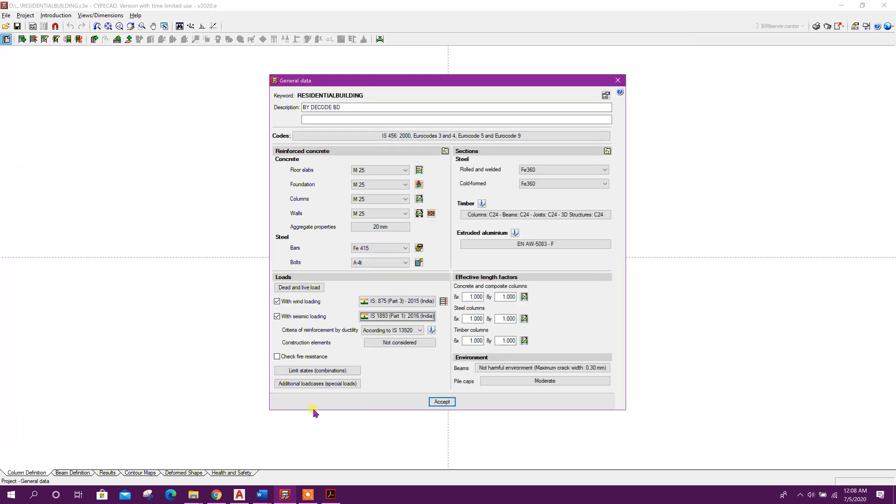
{"action": "left_click", "coordinate": [438, 402]}
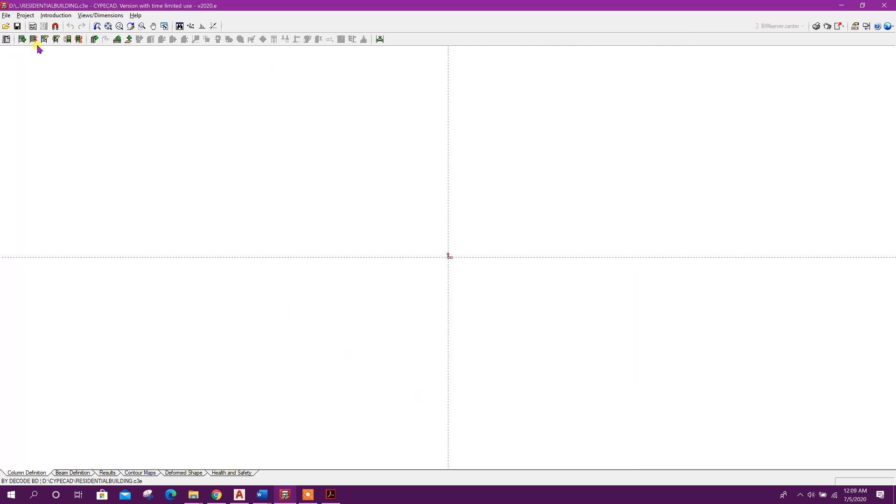
Import the Residential Building.dwg drawing as a new template view
{"action": "left_click", "coordinate": [34, 28]}
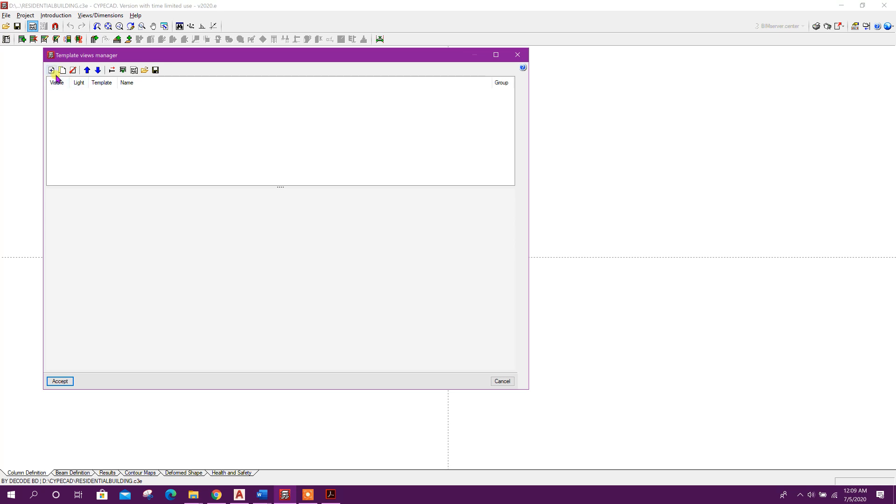
{"action": "left_click", "coordinate": [51, 69]}
{"action": "left_click", "coordinate": [77, 94]}
{"action": "left_click", "coordinate": [316, 169]}
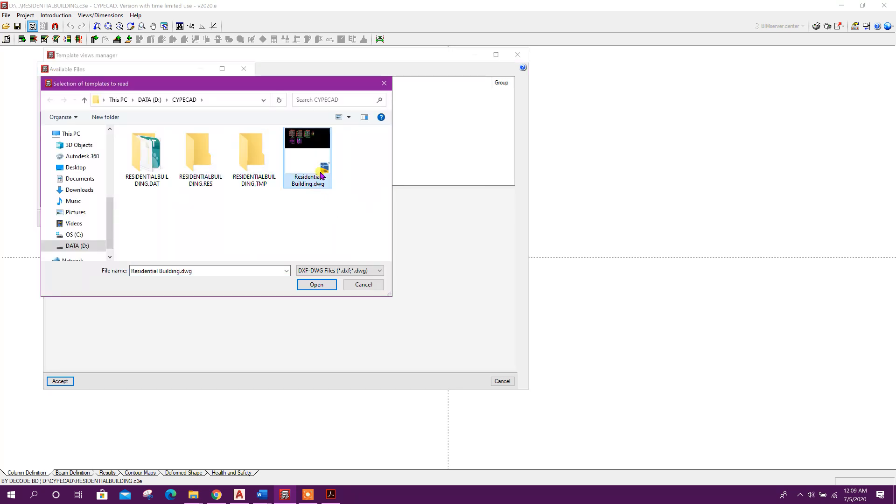
{"action": "left_click", "coordinate": [315, 285]}
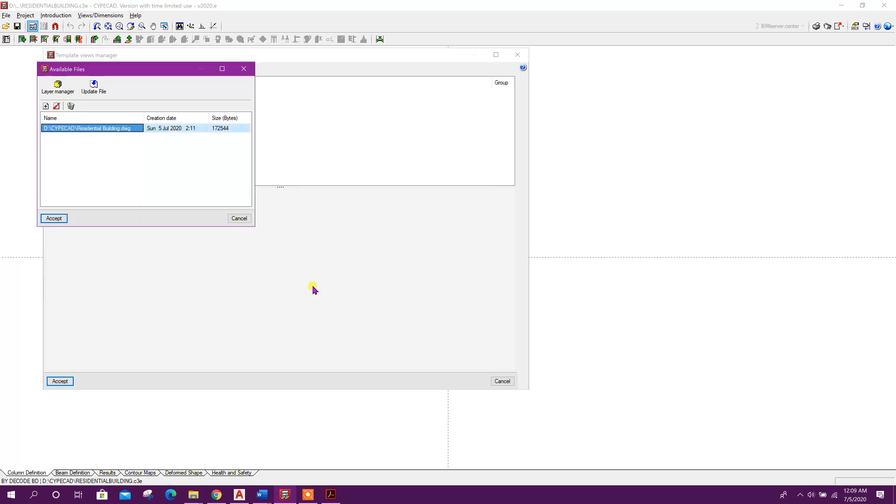
{"action": "left_click", "coordinate": [64, 219]}
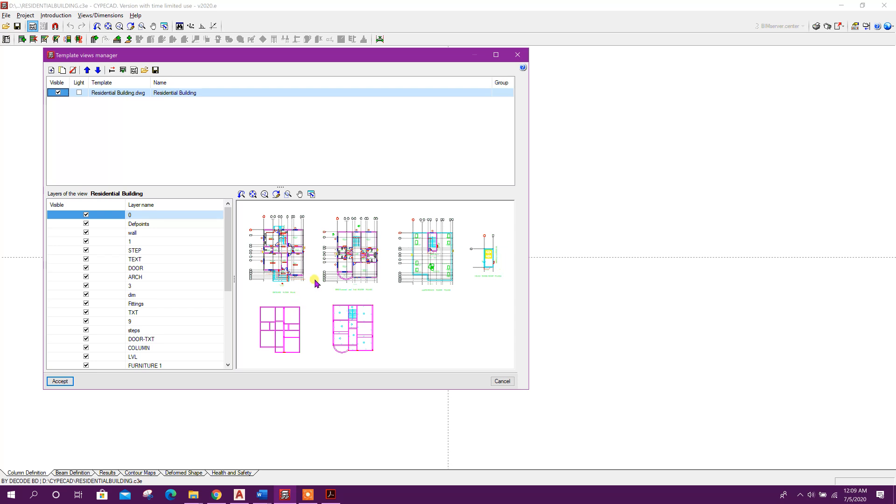
Hide the Grids layer of the template view
{"action": "left_click_drag", "start_coordinate": [225, 229], "coordinate": [228, 306]}
{"action": "left_click", "coordinate": [85, 259]}
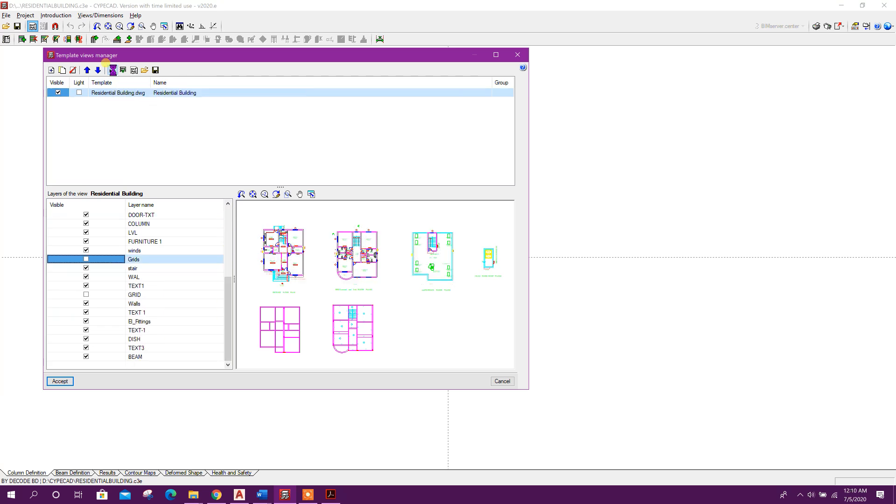
Scale the template view by 0.01 in both X and Y
{"action": "left_click", "coordinate": [113, 70]}
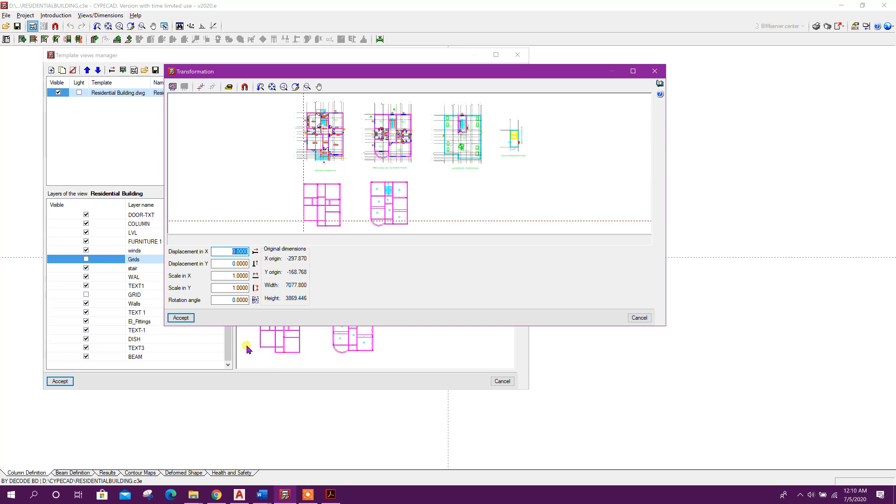
{"action": "left_click", "coordinate": [241, 495]}
{"action": "scroll", "coordinate": [360, 262], "scroll_direction": "down", "scroll_amount": 5}
{"action": "scroll", "coordinate": [358, 266], "scroll_direction": "up", "scroll_amount": 8}
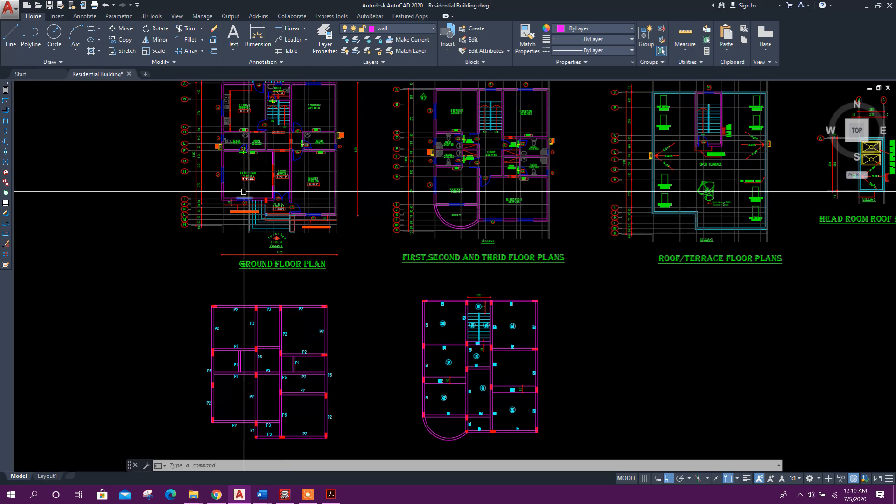
{"action": "scroll", "coordinate": [244, 189], "scroll_direction": "down", "scroll_amount": 6}
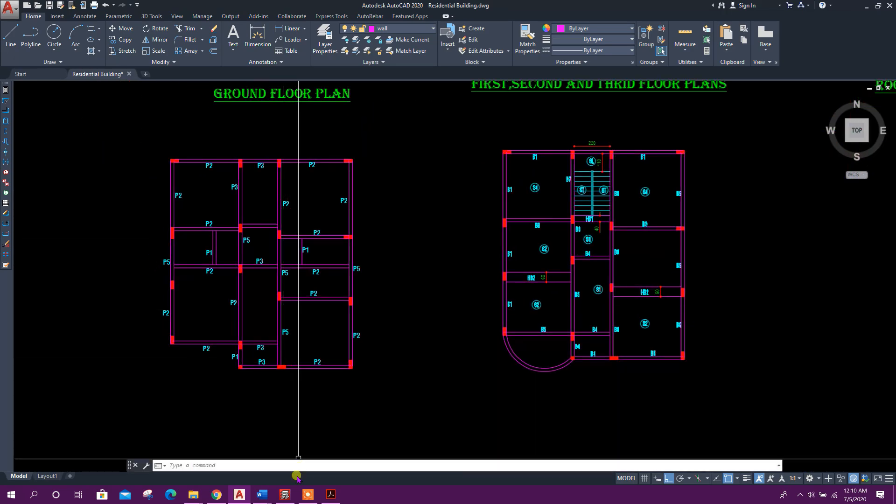
{"action": "left_click", "coordinate": [284, 495]}
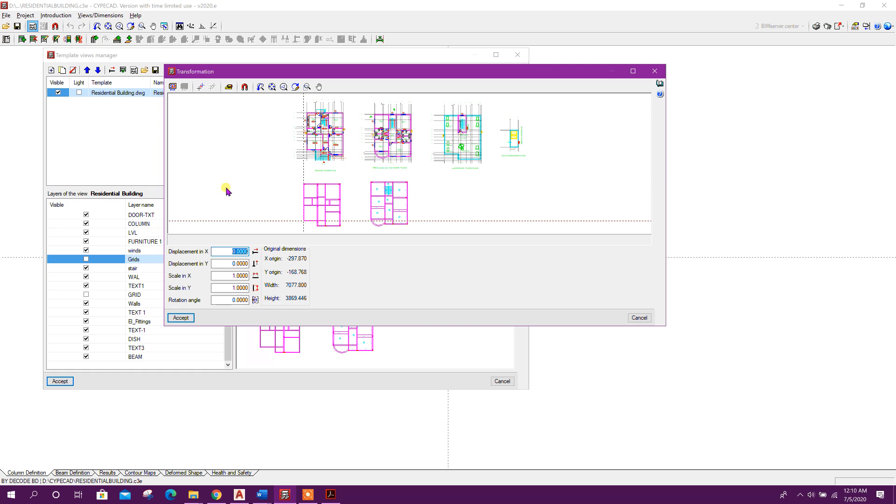
{"action": "left_click", "coordinate": [232, 288]}
{"action": "left_click_drag", "start_coordinate": [228, 277], "coordinate": [263, 282]}
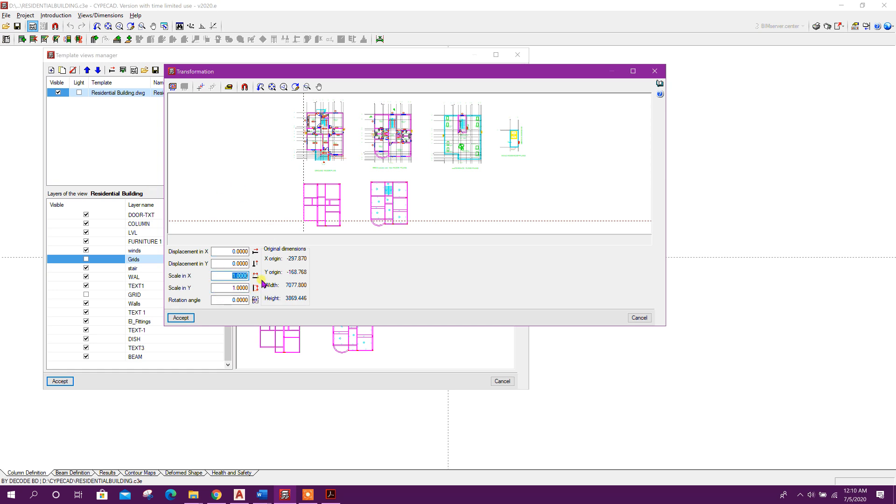
{"action": "type", "text": "0.01"}
{"action": "left_click_drag", "start_coordinate": [232, 288], "coordinate": [254, 291]}
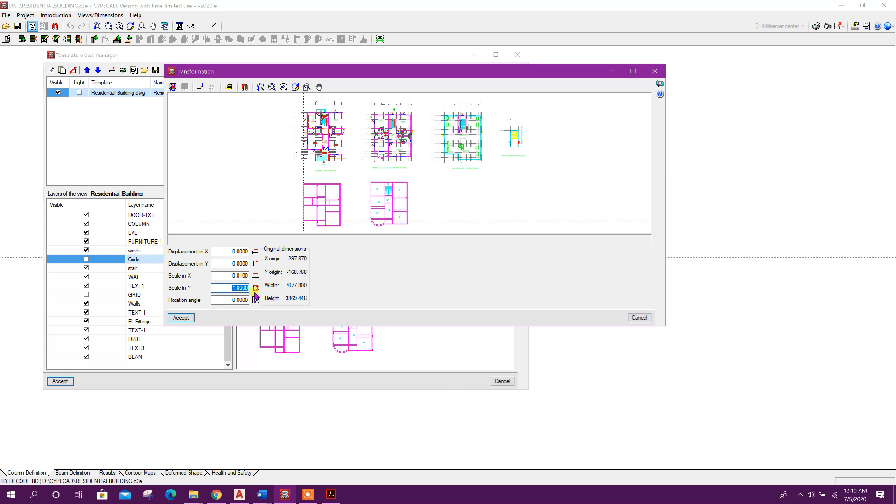
{"action": "type", "text": "0.01"}
{"action": "left_click", "coordinate": [236, 276]}
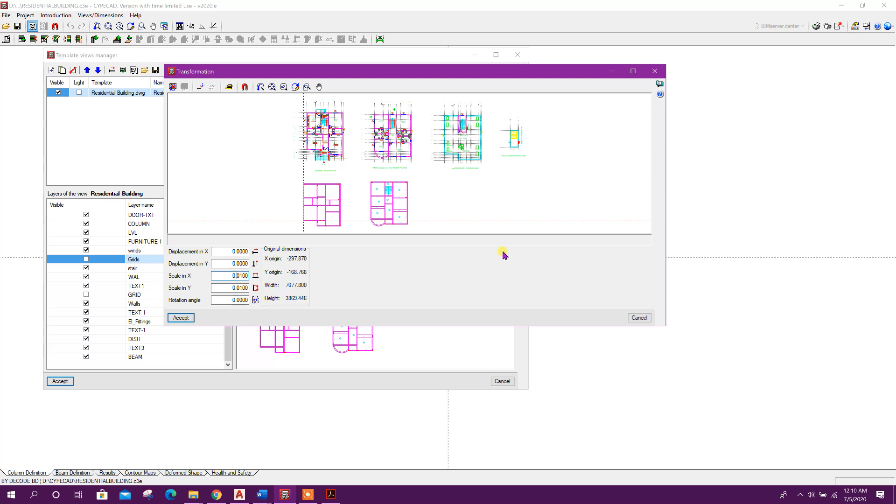
{"action": "left_click", "coordinate": [306, 88]}
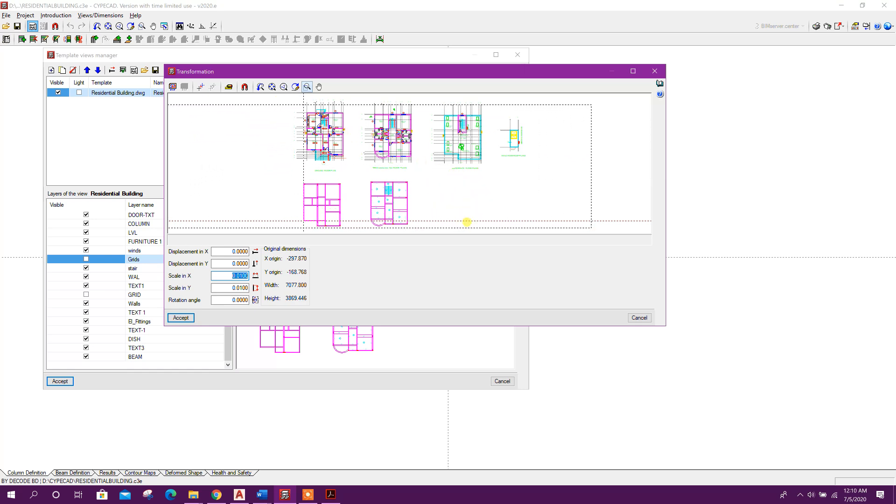
{"action": "left_click", "coordinate": [470, 223]}
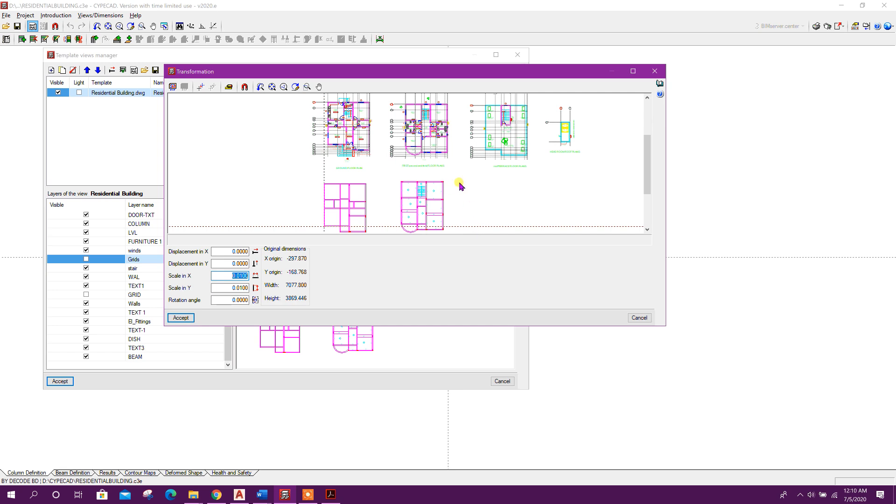
{"action": "left_click", "coordinate": [181, 318]}
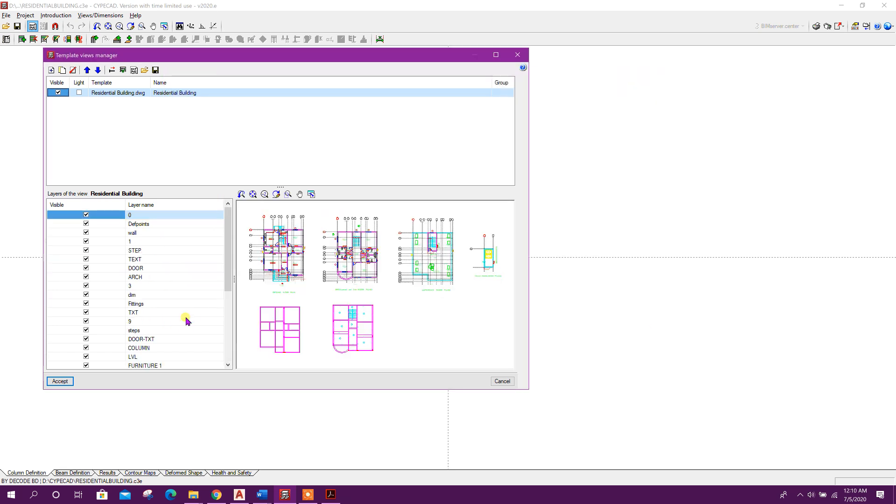
Hide the Grids and GRID layers and assign the template view to all groups
{"action": "scroll", "coordinate": [136, 254], "scroll_direction": "up", "scroll_amount": 3}
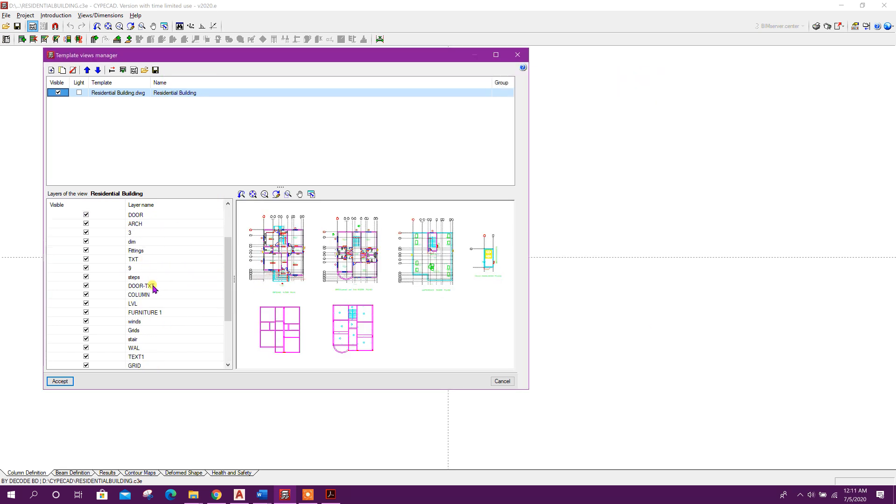
{"action": "scroll", "coordinate": [88, 303], "scroll_direction": "down", "scroll_amount": 1}
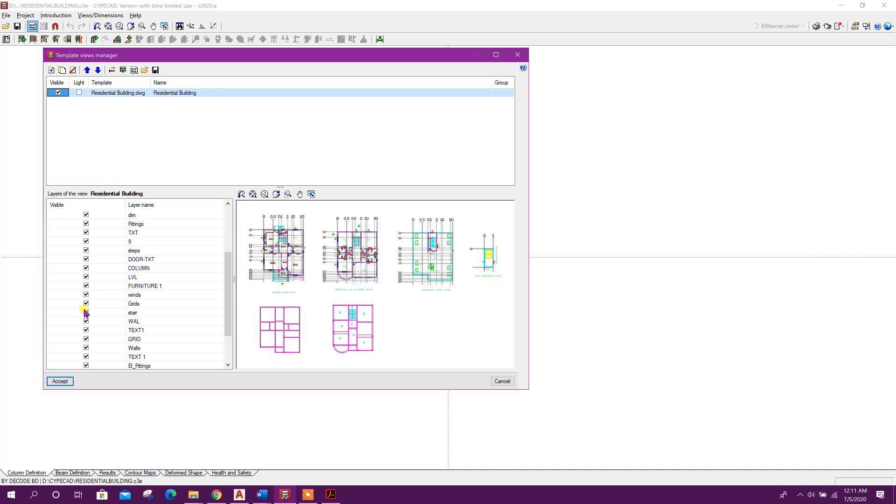
{"action": "left_click", "coordinate": [86, 304]}
{"action": "scroll", "coordinate": [149, 303], "scroll_direction": "down", "scroll_amount": 2}
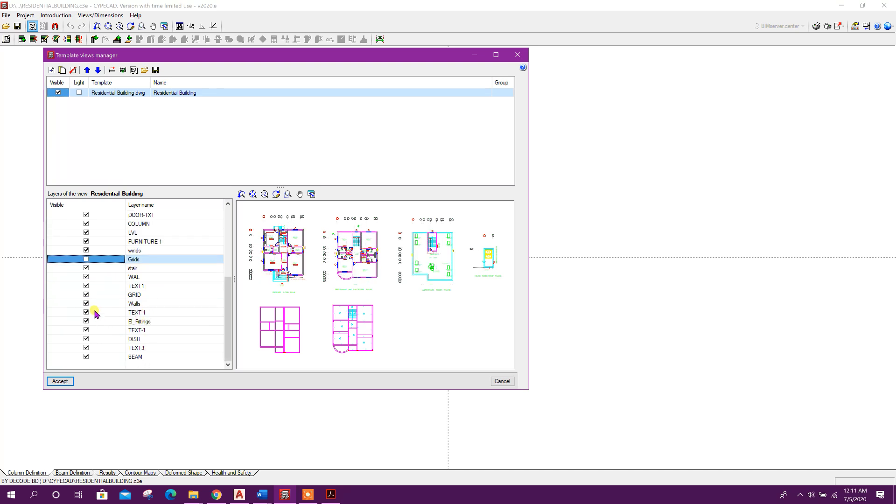
{"action": "left_click", "coordinate": [86, 294]}
{"action": "left_click", "coordinate": [60, 381]}
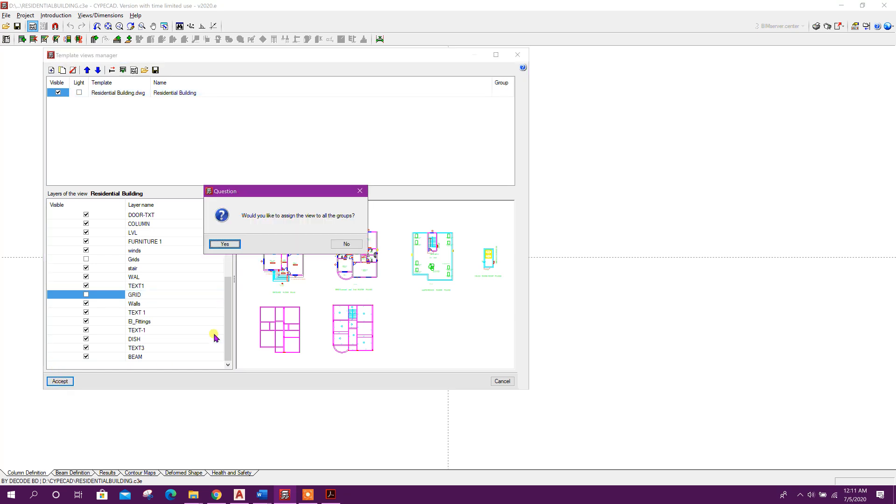
{"action": "left_click", "coordinate": [224, 241]}
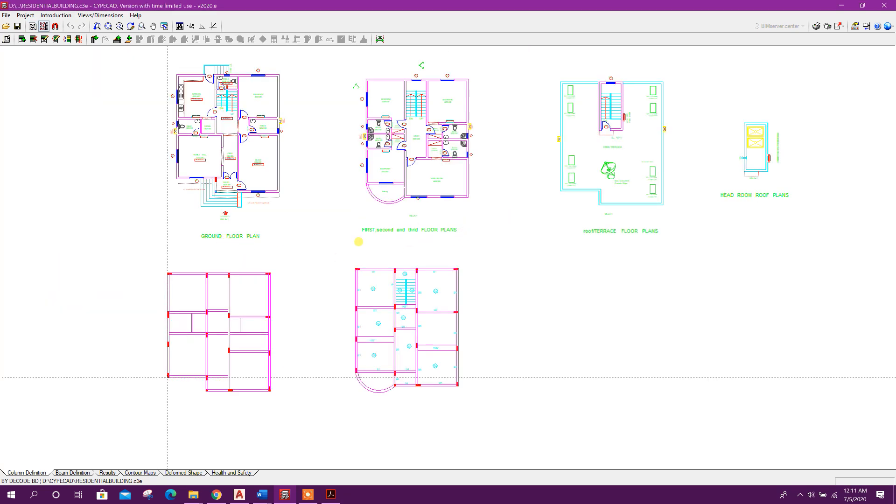
{"action": "scroll", "coordinate": [330, 275], "scroll_direction": "down", "scroll_amount": 2}
{"action": "middle_click_drag", "start_coordinate": [501, 248], "coordinate": [476, 264]}
{"action": "scroll", "coordinate": [279, 297], "scroll_direction": "up", "scroll_amount": 1}
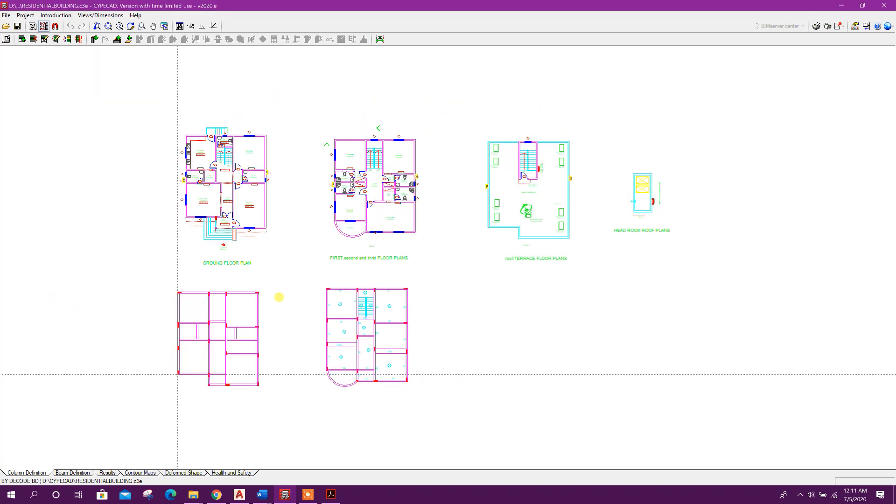
{"action": "scroll", "coordinate": [268, 323], "scroll_direction": "up", "scroll_amount": 1}
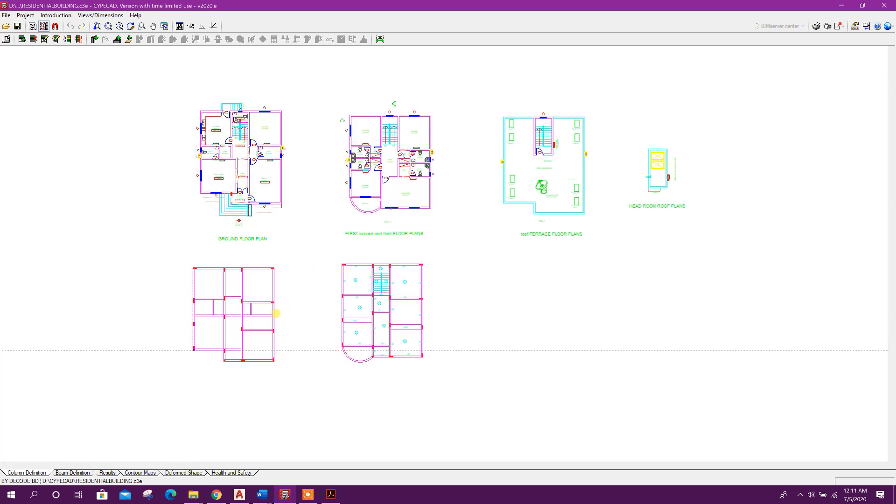
Start a new column C1 and set its STTOP section to 25 cm X width by 50 cm Y width
{"action": "scroll", "coordinate": [274, 310], "scroll_direction": "up", "scroll_amount": 1}
{"action": "scroll", "coordinate": [272, 333], "scroll_direction": "up", "scroll_amount": 1}
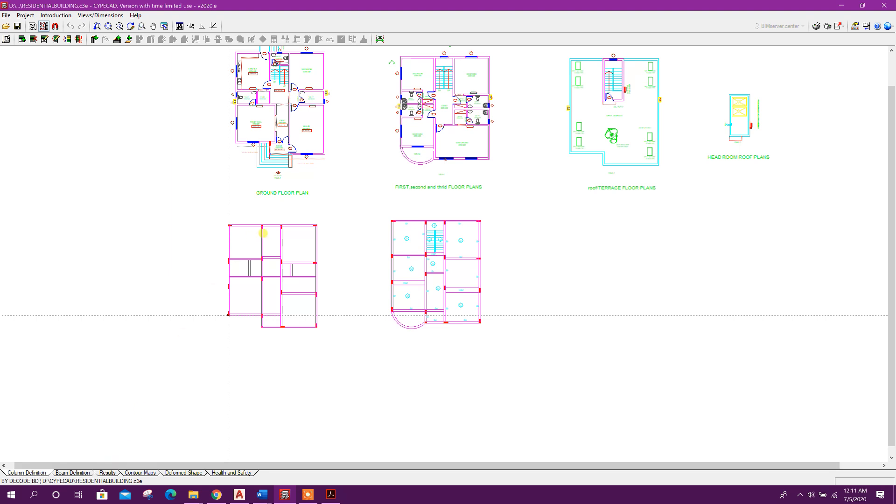
{"action": "left_click", "coordinate": [55, 16]}
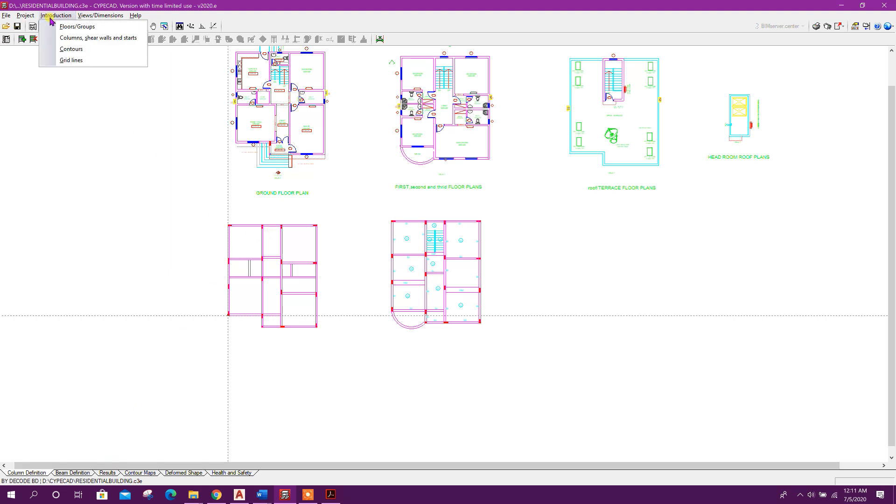
{"action": "left_click", "coordinate": [108, 39]}
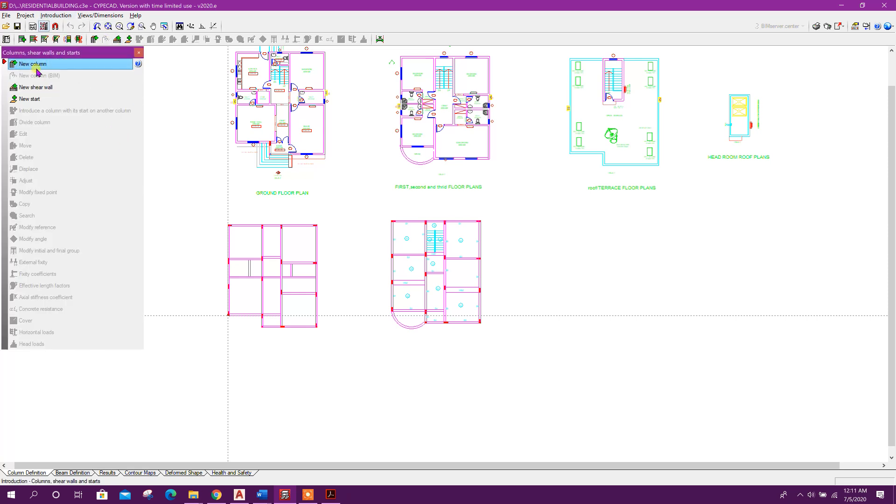
{"action": "left_click", "coordinate": [39, 69]}
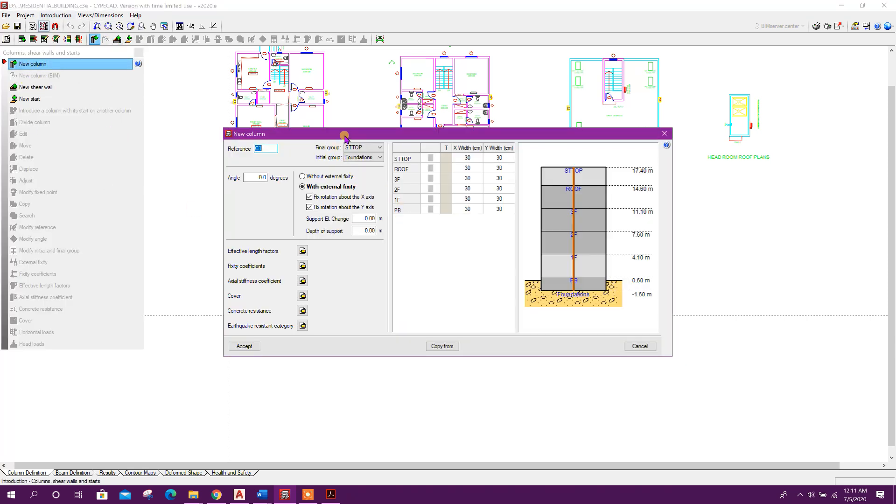
{"action": "left_click_drag", "start_coordinate": [346, 136], "coordinate": [368, 131]}
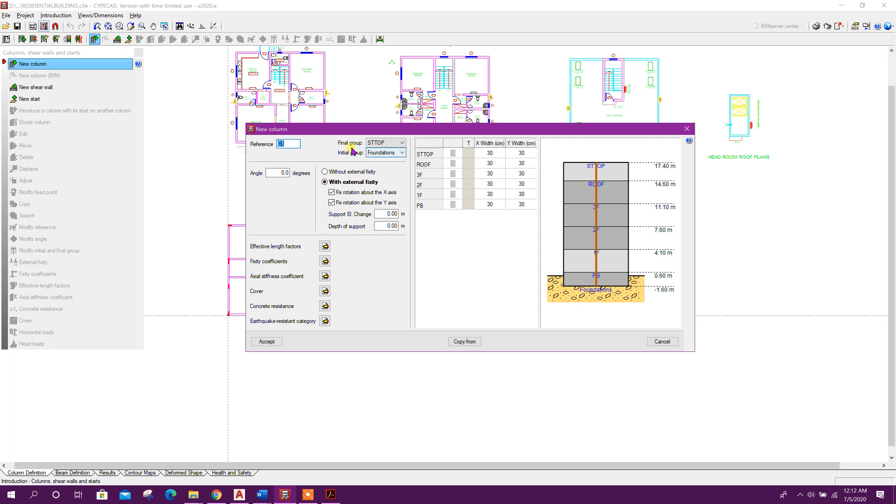
{"action": "left_click", "coordinate": [385, 143]}
{"action": "left_click", "coordinate": [385, 143]}
{"action": "left_click", "coordinate": [490, 154]}
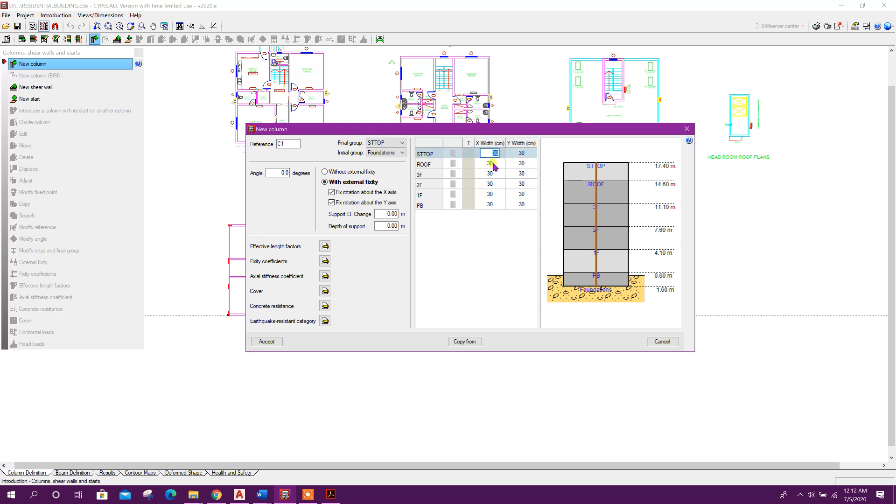
{"action": "type", "text": "25"}
{"action": "key", "text": "Tab"}
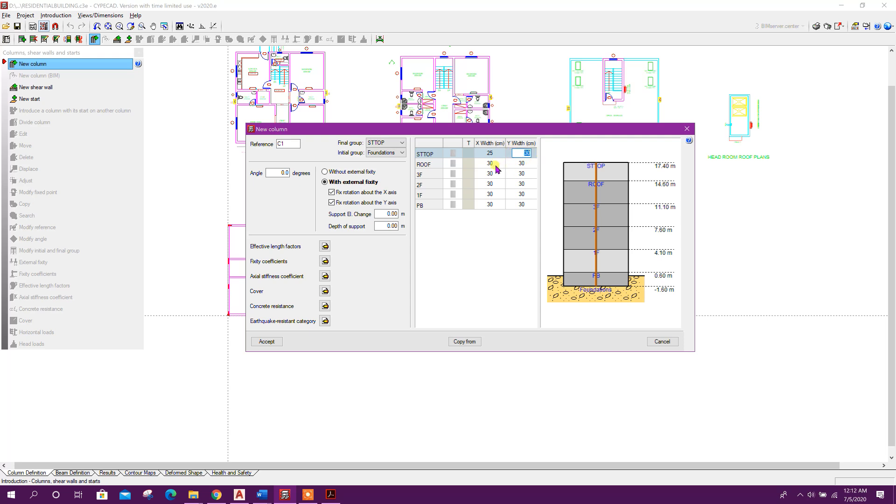
{"action": "left_click", "coordinate": [488, 154]}
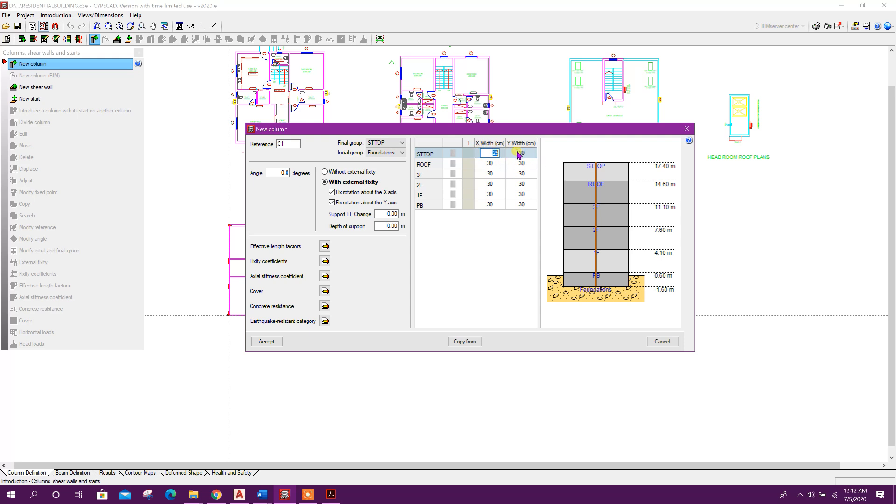
{"action": "left_click", "coordinate": [516, 153]}
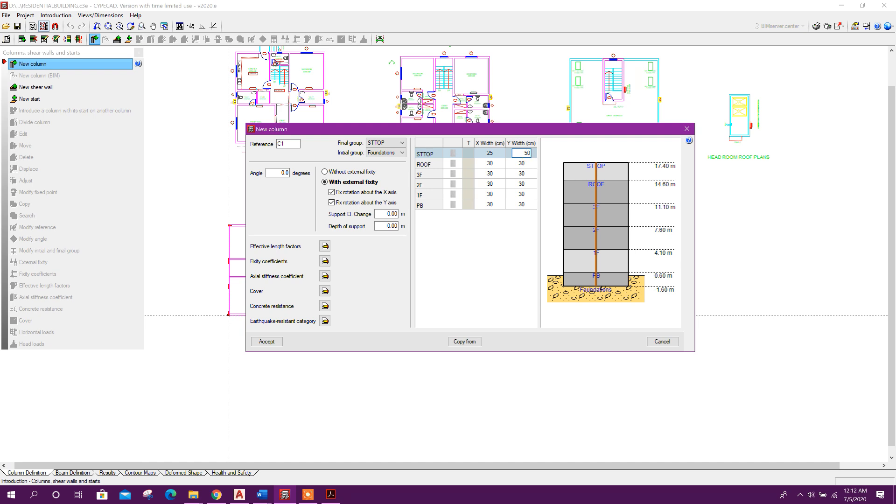
Set the ROOF, 3F, 2F and 1F column sections to 25 cm X width and 50 cm Y width
{"action": "left_click", "coordinate": [524, 165]}
{"action": "left_click", "coordinate": [491, 164]}
{"action": "type", "text": "25"}
{"action": "left_click", "coordinate": [494, 174]}
{"action": "type", "text": "25"}
{"action": "left_click", "coordinate": [494, 183]}
{"action": "type", "text": "25"}
{"action": "left_click", "coordinate": [495, 193]}
{"action": "type", "text": "25"}
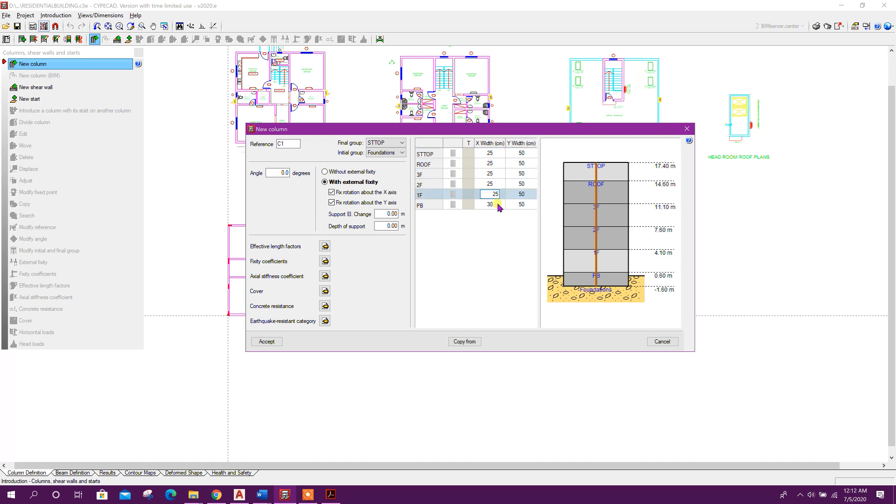
Browse the column section materials, types and sections library, keeping a rectangular concrete section
{"action": "left_click", "coordinate": [451, 153]}
{"action": "left_click", "coordinate": [465, 154]}
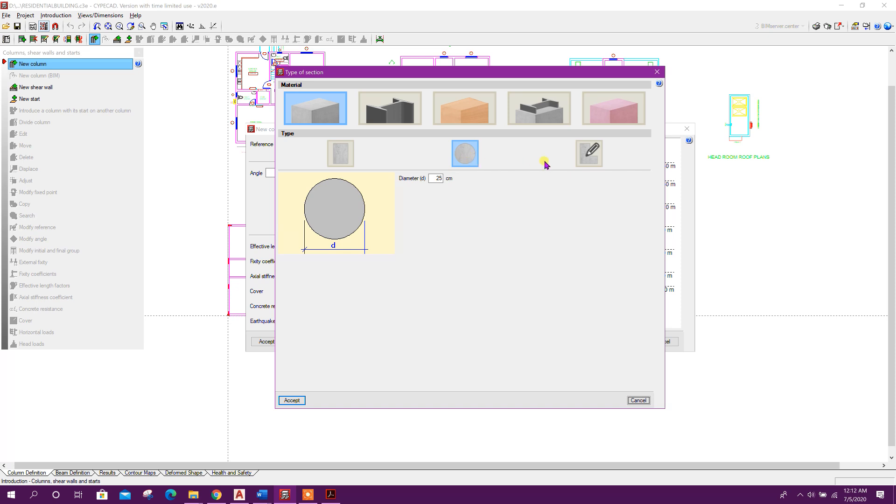
{"action": "left_click", "coordinate": [536, 111]}
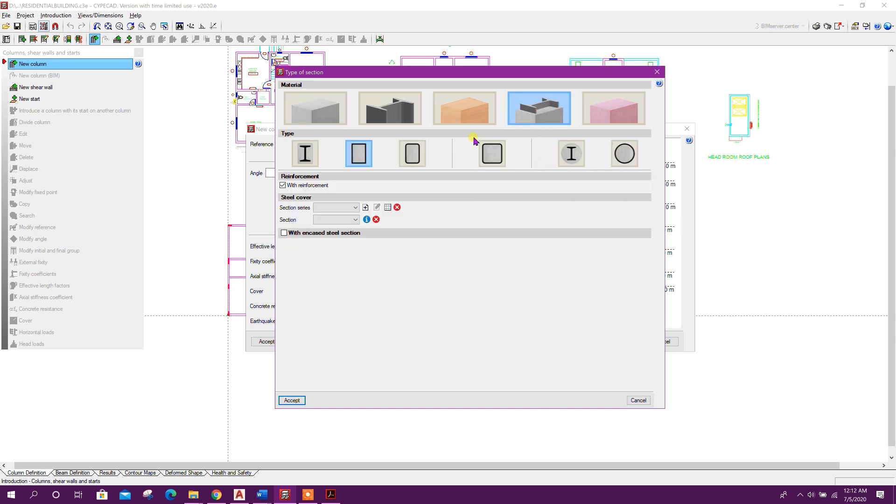
{"action": "left_click", "coordinate": [299, 112]}
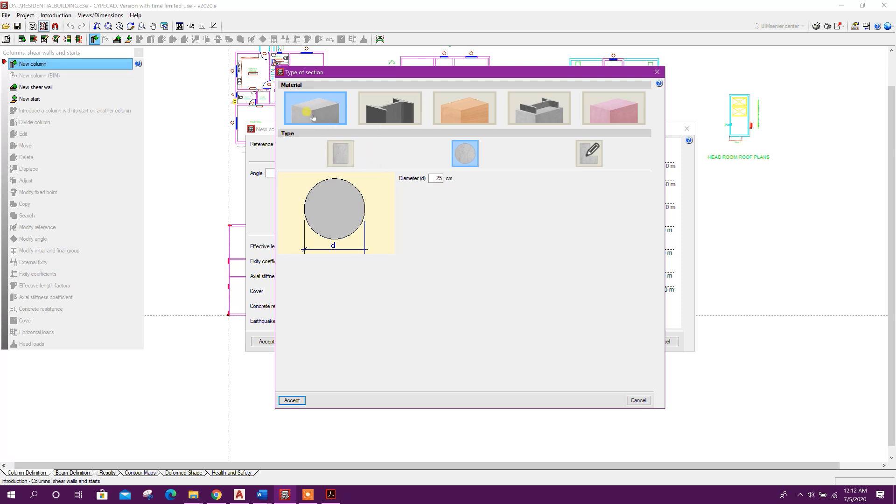
{"action": "left_click", "coordinate": [340, 155]}
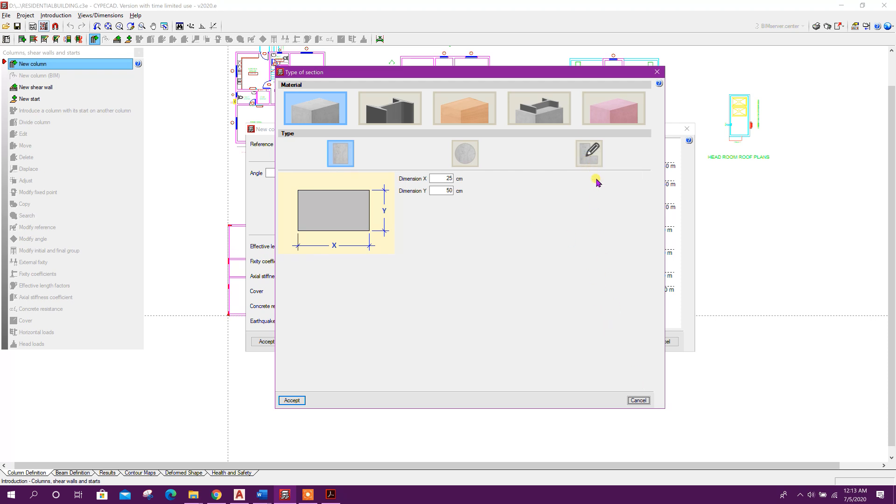
{"action": "left_click", "coordinate": [588, 155]}
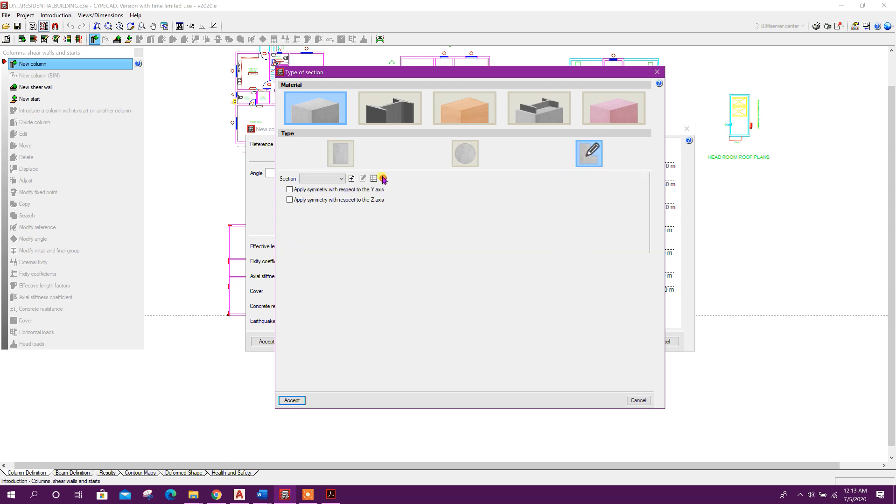
{"action": "left_click", "coordinate": [363, 178]}
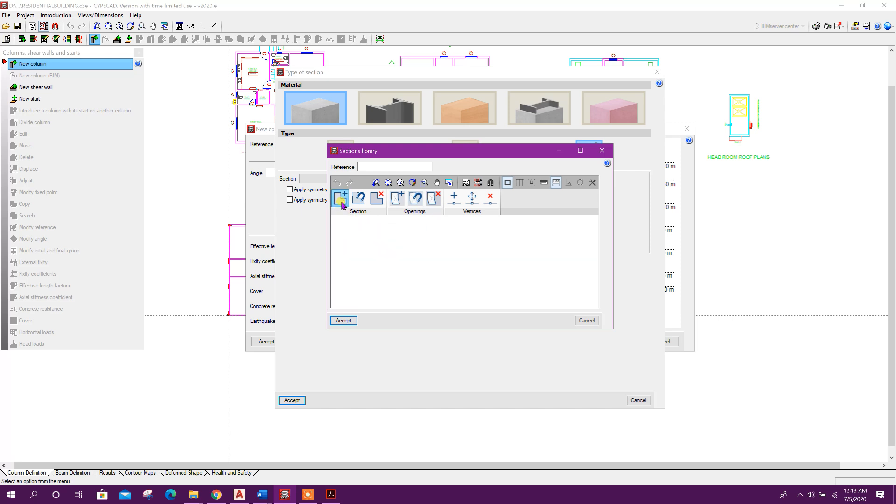
{"action": "left_click", "coordinate": [601, 152]}
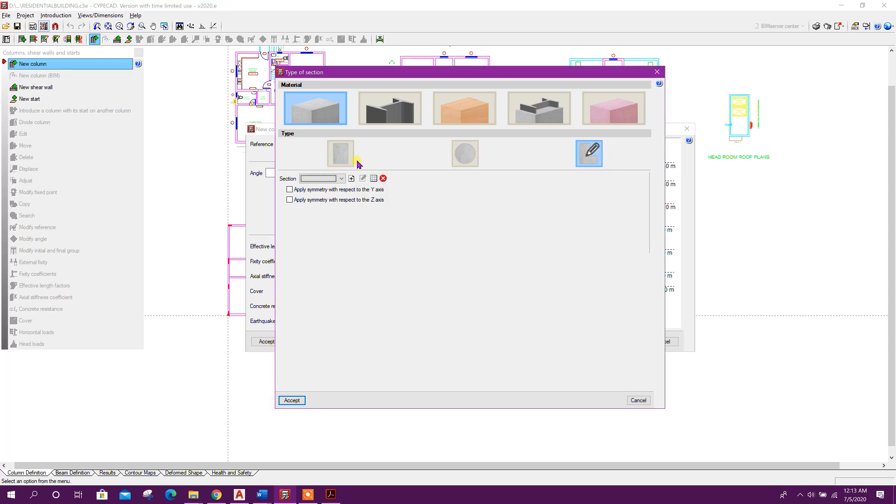
{"action": "left_click", "coordinate": [342, 153]}
{"action": "left_click", "coordinate": [291, 400]}
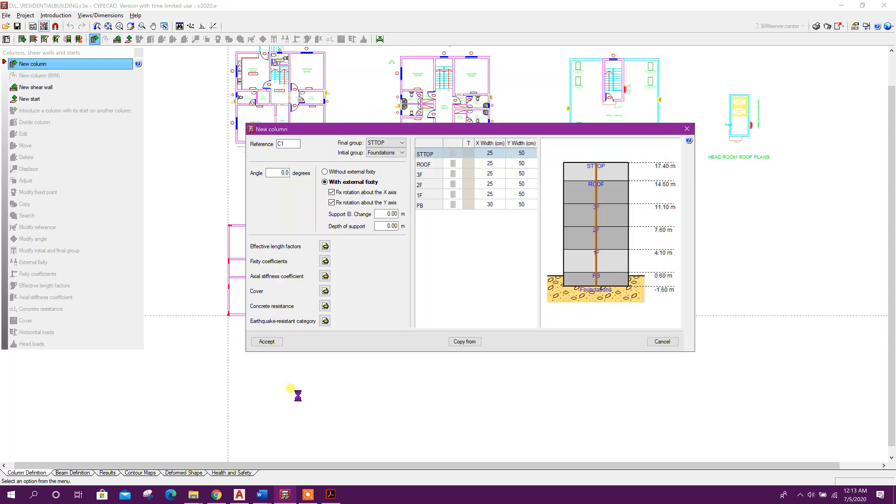
Set the PB floor X width to 25 cm and accept the column definition
{"action": "double_click", "coordinate": [491, 205]}
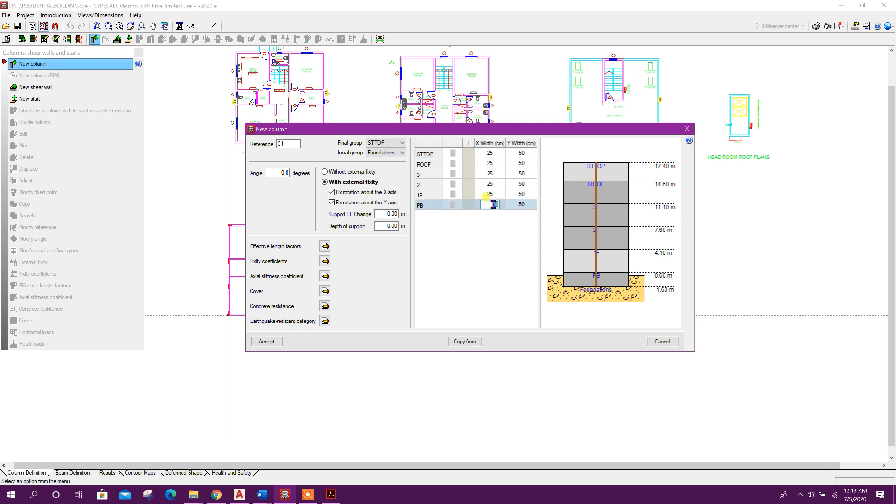
{"action": "type", "text": "25"}
{"action": "left_click", "coordinate": [490, 194]}
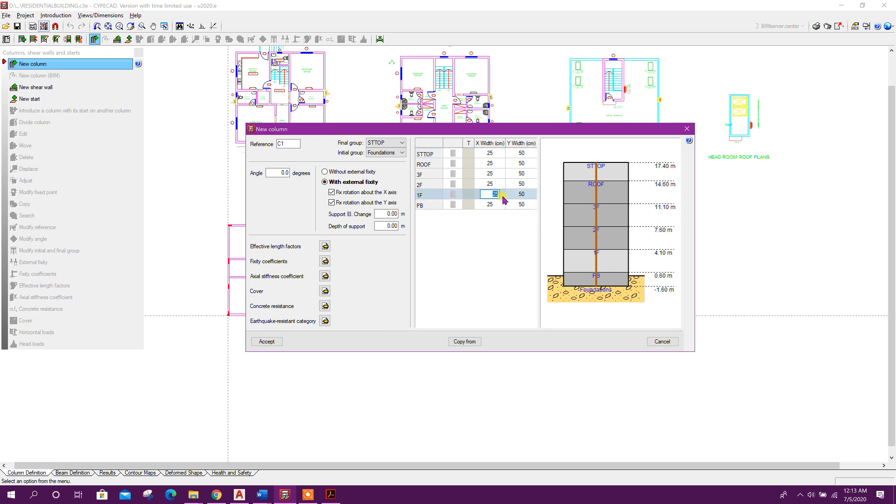
{"action": "left_click", "coordinate": [276, 343]}
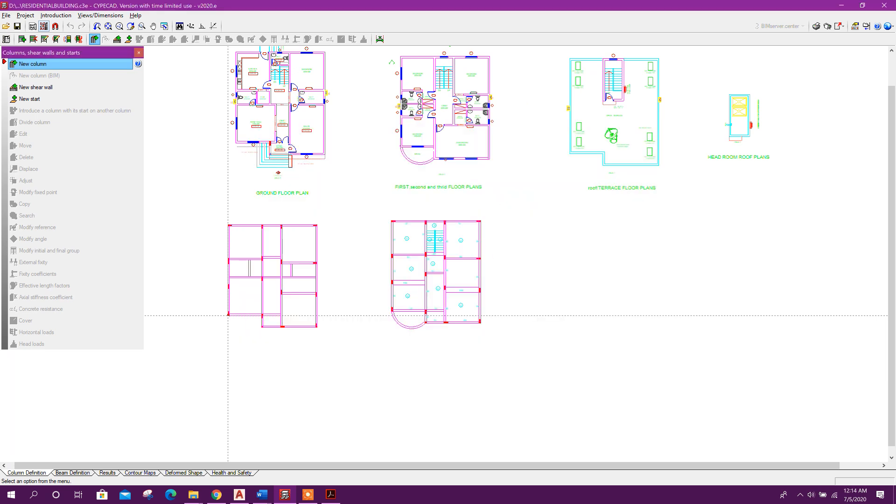
Check the object snap settings and place columns C1 and C2 on the left edge of the ground floor framing plan
{"action": "scroll", "coordinate": [228, 315], "scroll_direction": "up", "scroll_amount": 3}
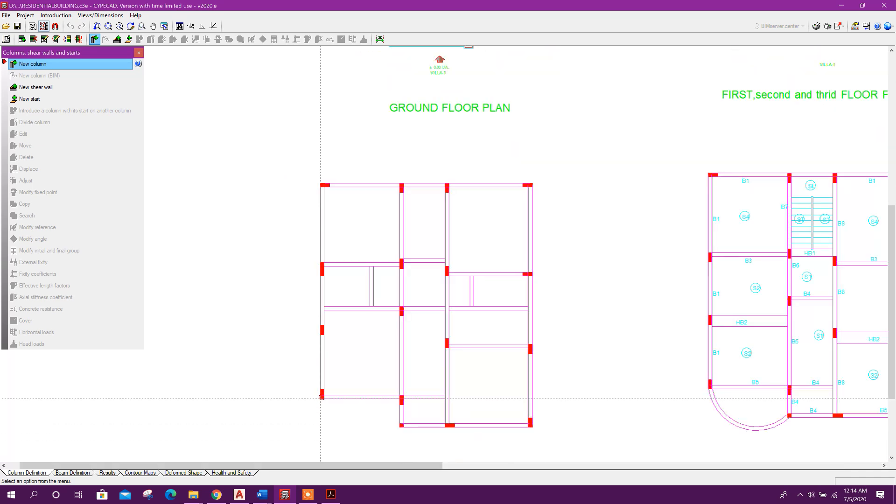
{"action": "left_click", "coordinate": [55, 27]}
{"action": "left_click", "coordinate": [388, 188]}
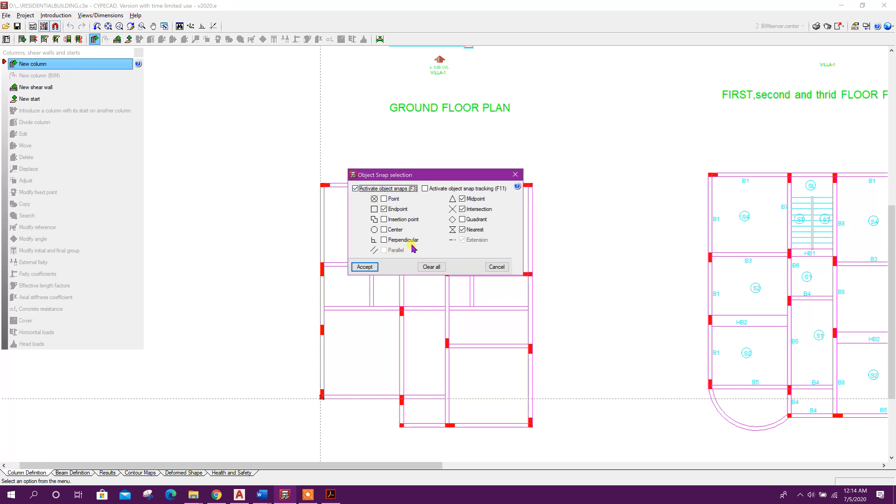
{"action": "left_click", "coordinate": [364, 267]}
{"action": "scroll", "coordinate": [340, 366], "scroll_direction": "up", "scroll_amount": 1}
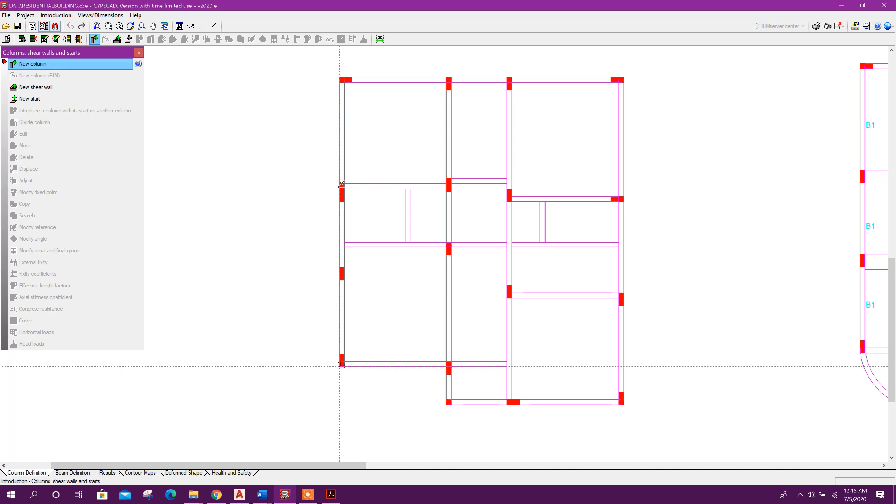
{"action": "left_click", "coordinate": [339, 183]}
{"action": "scroll", "coordinate": [338, 280], "scroll_direction": "up", "scroll_amount": 2}
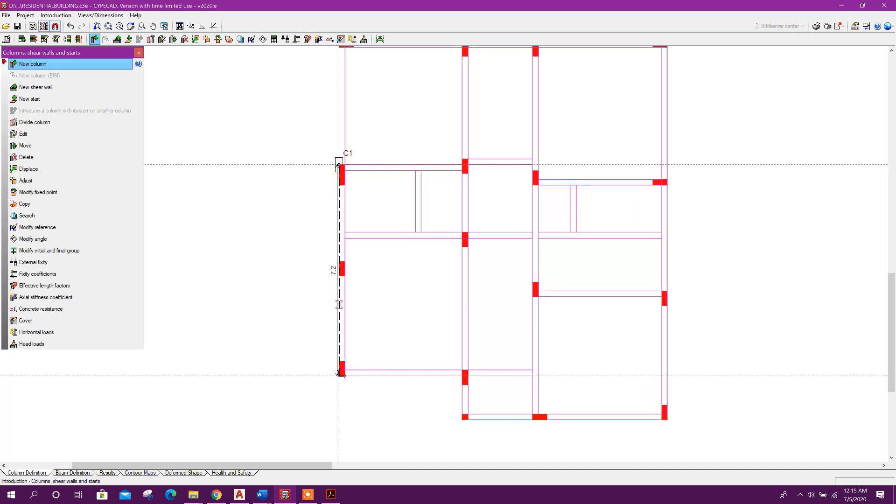
{"action": "left_click", "coordinate": [339, 258]}
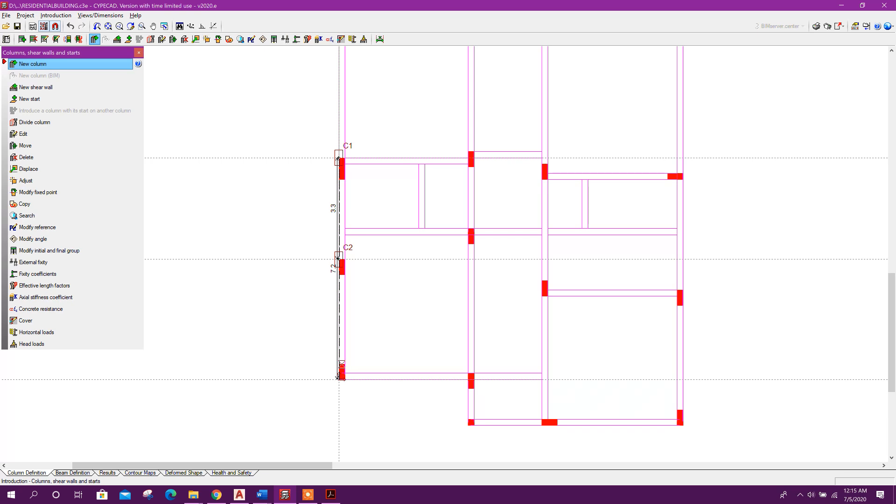
Place columns C3 to C7 along the bottom, right and top edges of the framing plan
{"action": "left_click", "coordinate": [339, 379]}
{"action": "middle_click_drag", "start_coordinate": [339, 379], "coordinate": [298, 284]}
{"action": "left_click", "coordinate": [636, 332]}
{"action": "middle_click_drag", "start_coordinate": [636, 332], "coordinate": [571, 414]}
{"action": "left_click", "coordinate": [569, 278]}
{"action": "middle_click_drag", "start_coordinate": [570, 278], "coordinate": [555, 411]}
{"action": "left_click", "coordinate": [425, 157]}
{"action": "left_click", "coordinate": [351, 150]}
{"action": "middle_click_drag", "start_coordinate": [352, 150], "coordinate": [444, 110]}
{"action": "right_click", "coordinate": [443, 337]}
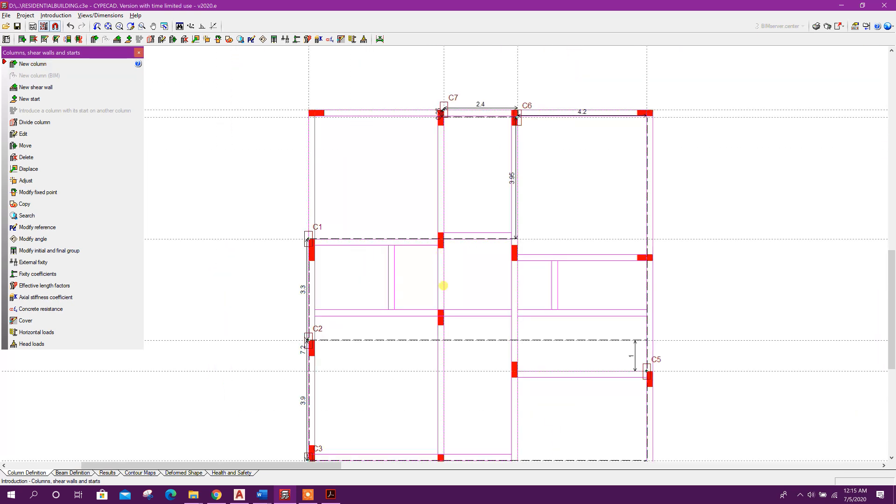
Start a new column C8 with its Y width set to 60 cm on all floors
{"action": "left_click", "coordinate": [62, 64]}
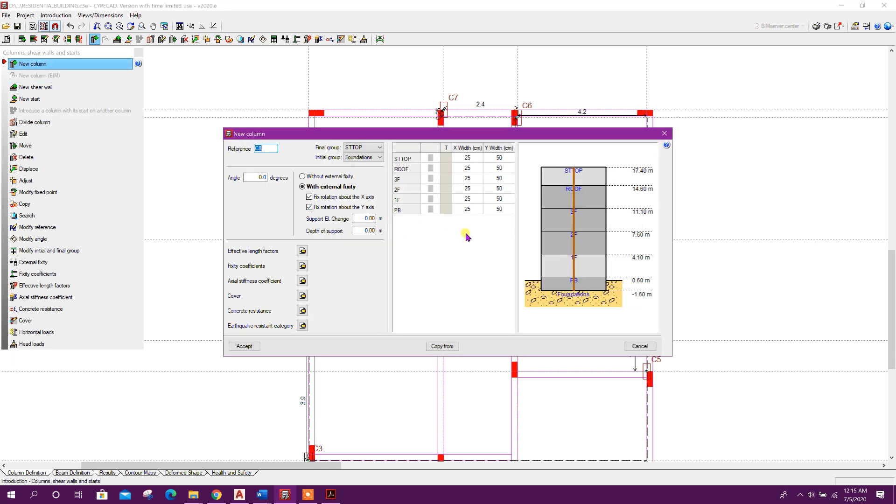
{"action": "left_click", "coordinate": [497, 159]}
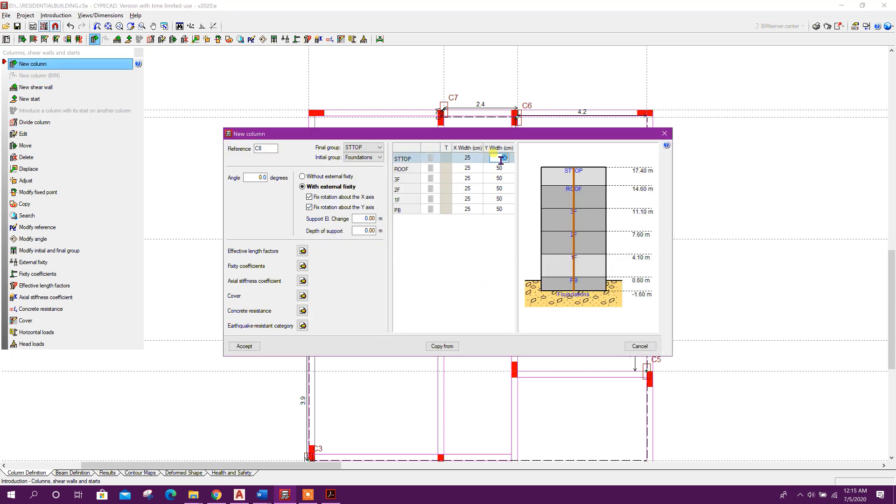
{"action": "type", "text": "60"}
{"action": "key", "text": "Return"}
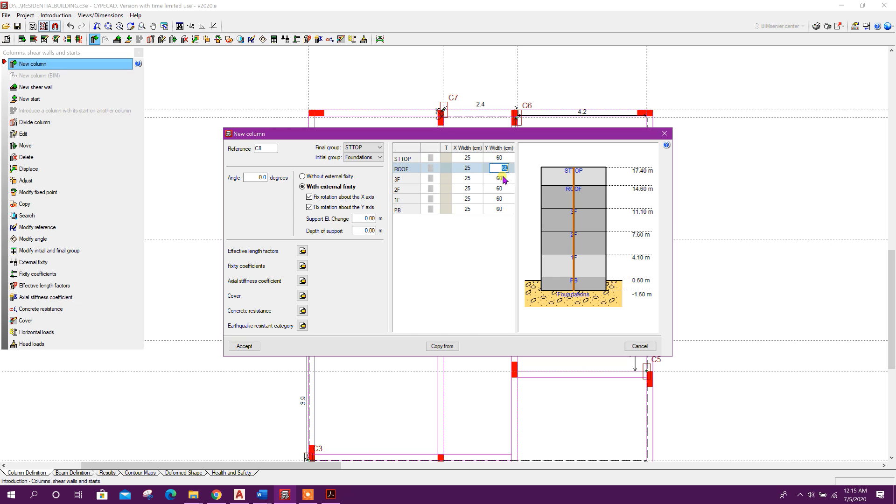
{"action": "key", "text": "Return"}
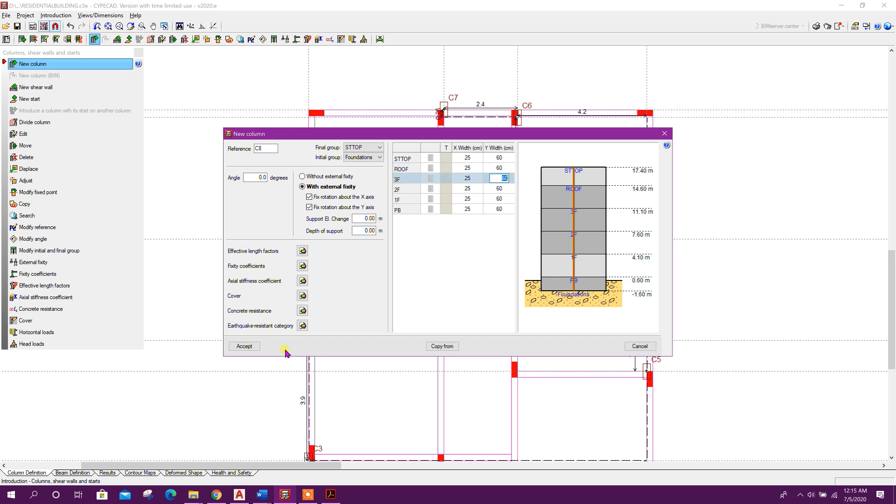
{"action": "left_click", "coordinate": [245, 346]}
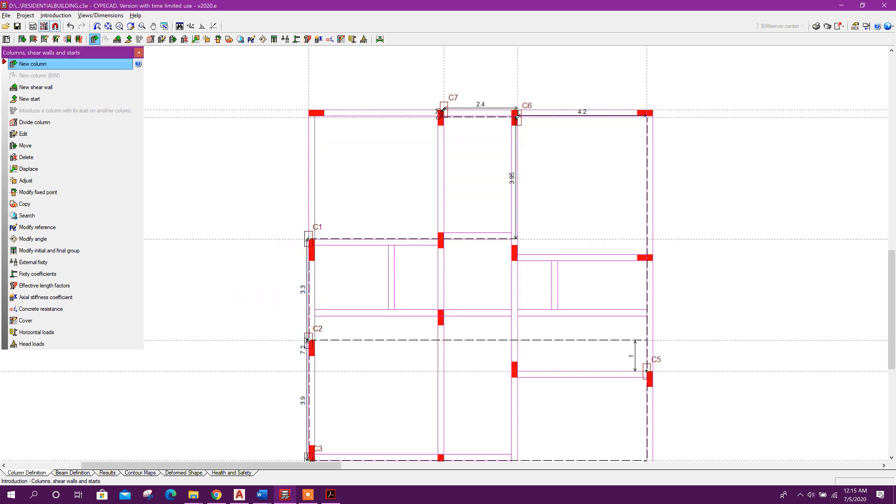
Place columns C8 to C12 at the interior beam intersections of the framing plan
{"action": "left_click", "coordinate": [440, 232]}
{"action": "left_click", "coordinate": [517, 260]}
{"action": "left_click", "coordinate": [444, 310]}
{"action": "left_click", "coordinate": [517, 377]}
{"action": "middle_click_drag", "start_coordinate": [481, 415], "coordinate": [493, 323]}
{"action": "left_click", "coordinate": [449, 362]}
{"action": "middle_click_drag", "start_coordinate": [491, 383], "coordinate": [477, 457]}
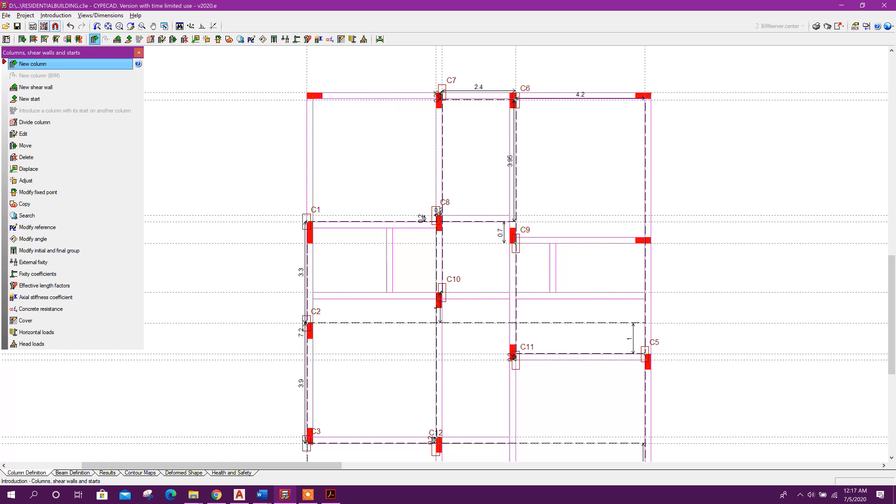
Create column C13 rotated 90 degrees and place it on the plan's right edge
{"action": "right_click", "coordinate": [363, 156]}
{"action": "left_click", "coordinate": [265, 179]}
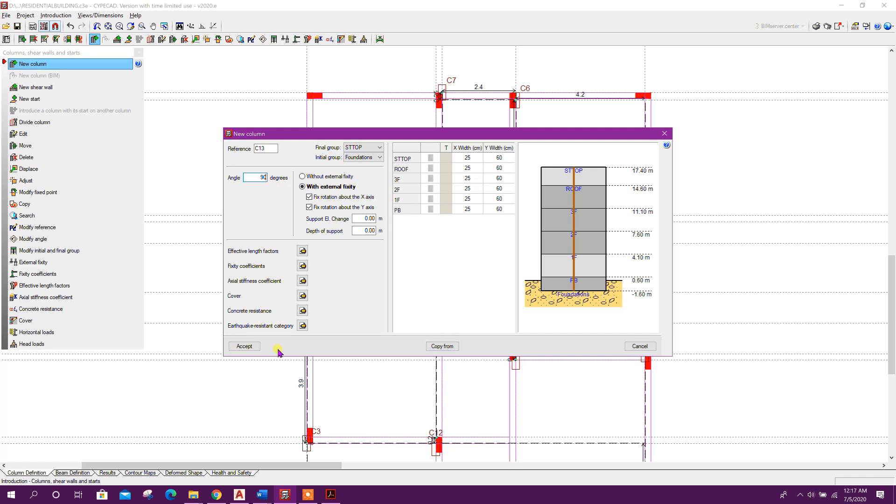
{"action": "left_click", "coordinate": [254, 349]}
{"action": "left_click", "coordinate": [645, 243]}
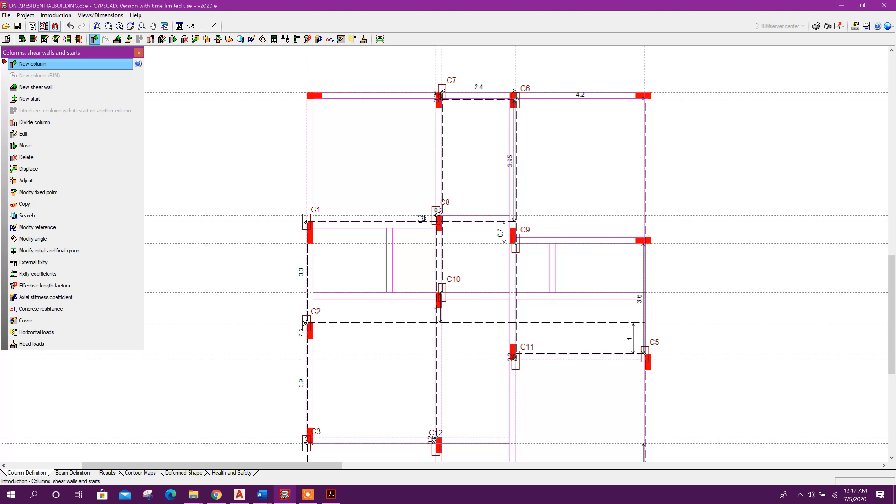
Place columns C14 and C15 at the top-left and top-right corners of the framing plan
{"action": "left_click", "coordinate": [307, 92]}
{"action": "left_click", "coordinate": [644, 92]}
{"action": "middle_click_drag", "start_coordinate": [536, 373], "coordinate": [542, 292]}
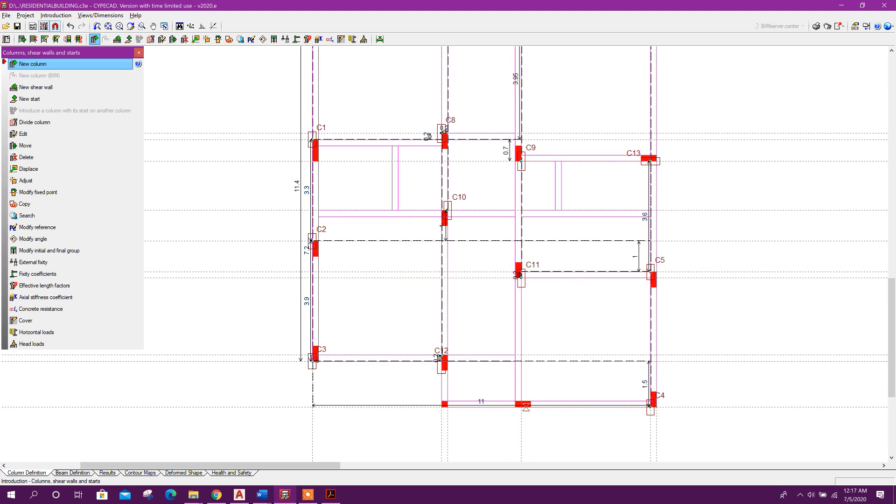
{"action": "scroll", "coordinate": [512, 422], "scroll_direction": "up", "scroll_amount": 1}
{"action": "scroll", "coordinate": [476, 457], "scroll_direction": "down", "scroll_amount": 2}
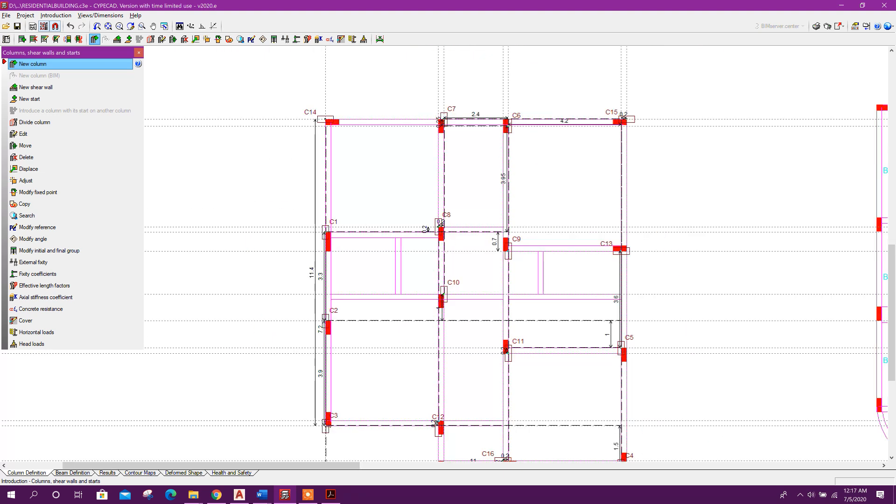
Edit column C14 and set its Y width to 50 cm on every floor
{"action": "left_click", "coordinate": [38, 135]}
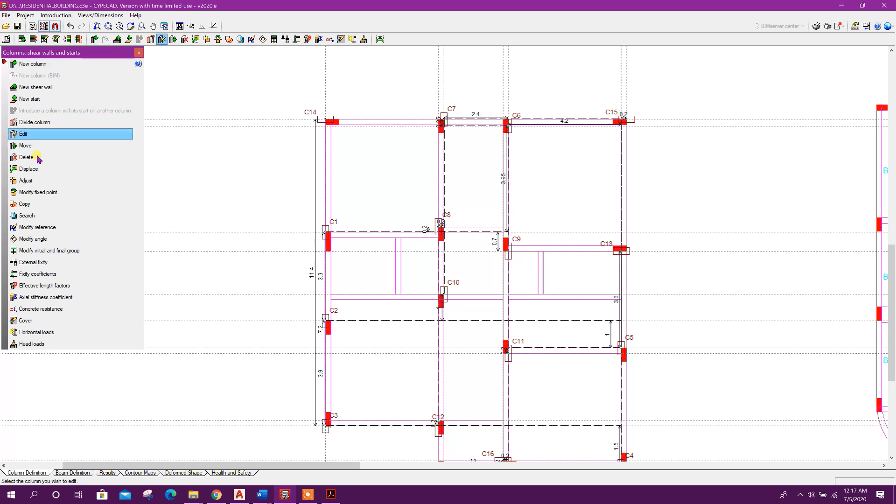
{"action": "left_click", "coordinate": [333, 122]}
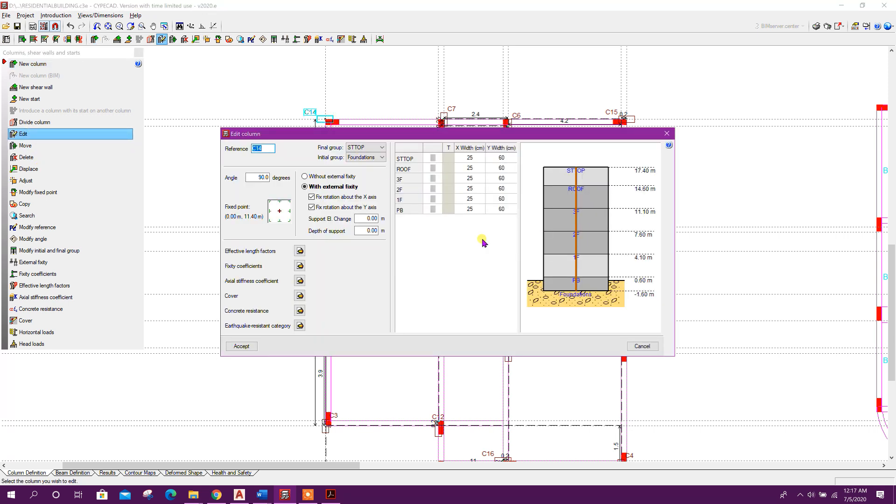
{"action": "left_click", "coordinate": [497, 158]}
{"action": "type", "text": "50"}
{"action": "left_click", "coordinate": [499, 168]}
{"action": "type", "text": "50"}
{"action": "left_click", "coordinate": [499, 178]}
{"action": "type", "text": "50"}
{"action": "left_click", "coordinate": [497, 190]}
{"action": "type", "text": "50"}
{"action": "left_click", "coordinate": [505, 199]}
{"action": "type", "text": "50"}
{"action": "left_click", "coordinate": [510, 209]}
{"action": "type", "text": "50"}
{"action": "left_click", "coordinate": [248, 346]}
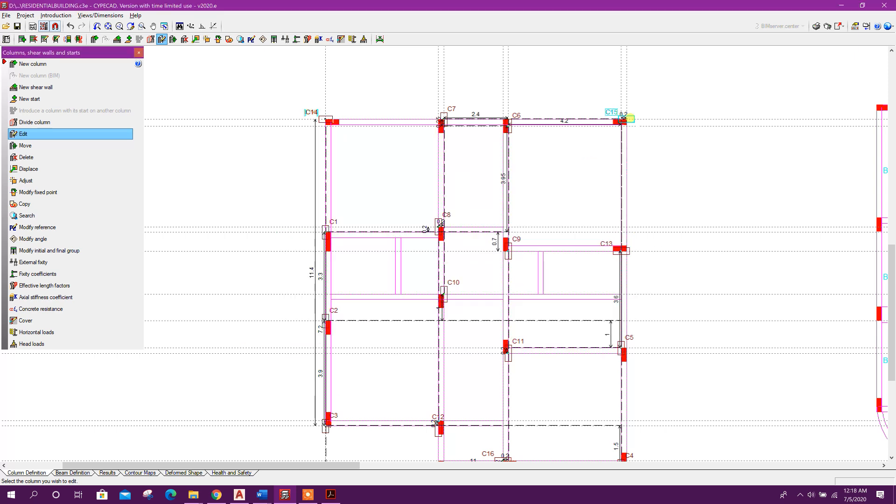
Edit column C15 and set its Y width to 50 cm on every floor
{"action": "left_click", "coordinate": [623, 118]}
{"action": "left_click", "coordinate": [502, 158]}
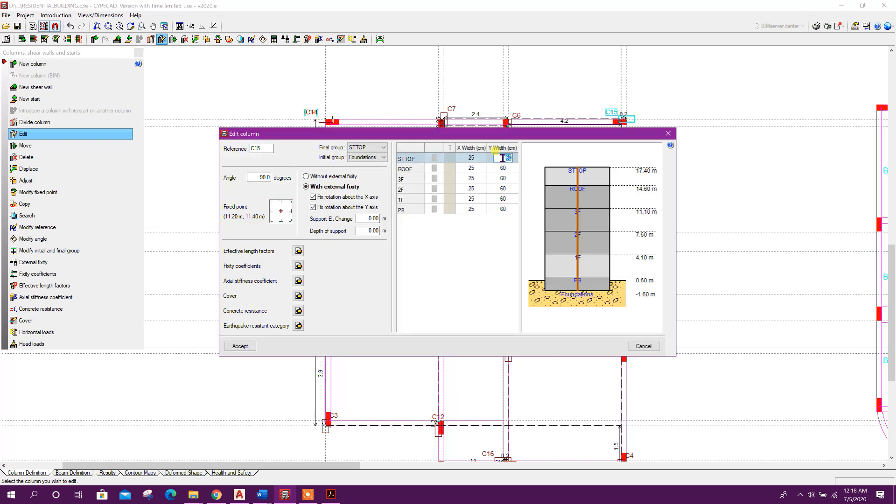
{"action": "type", "text": "50"}
{"action": "key", "text": "Return"}
{"action": "type", "text": "50"}
{"action": "key", "text": "Return"}
{"action": "type", "text": "50"}
{"action": "key", "text": "Return"}
{"action": "type", "text": "50"}
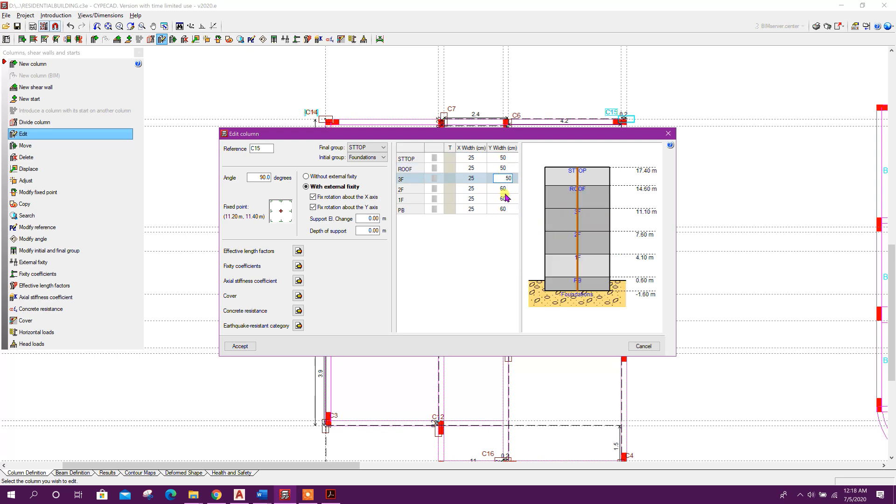
{"action": "key", "text": "Down"}
{"action": "type", "text": "50"}
{"action": "key", "text": "Down"}
{"action": "type", "text": "50"}
{"action": "key", "text": "Menu"}
{"action": "key", "text": "Escape"}
{"action": "key", "text": "Up"}
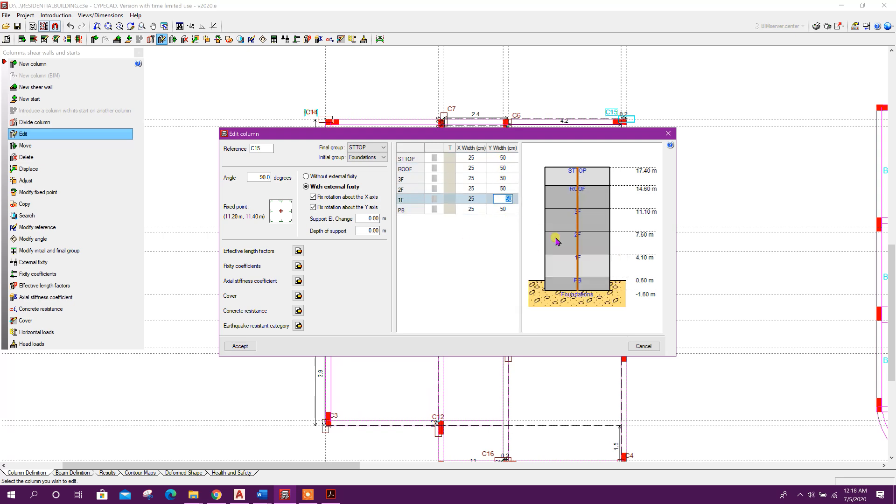
{"action": "left_click", "coordinate": [246, 348]}
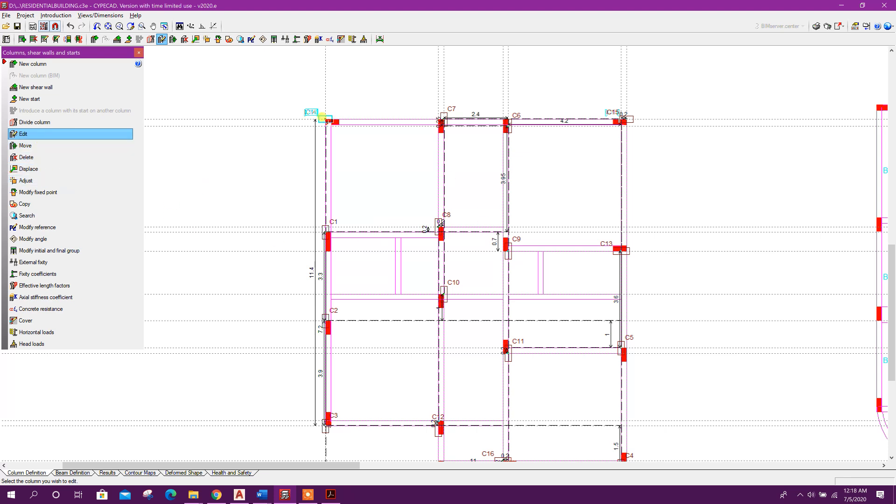
Adjust column C14 to the top-left corner of the beam outline without any displacement
{"action": "left_click", "coordinate": [26, 180]}
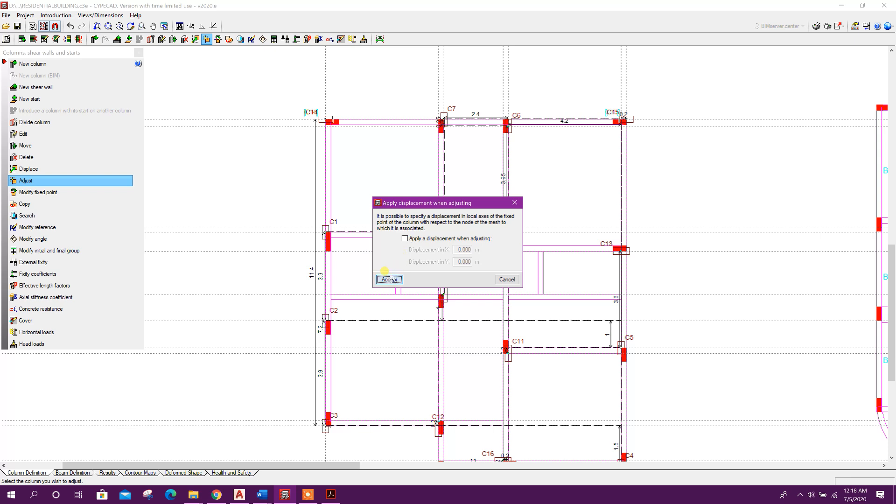
{"action": "left_click", "coordinate": [389, 279]}
{"action": "scroll", "coordinate": [320, 113], "scroll_direction": "up", "scroll_amount": 2}
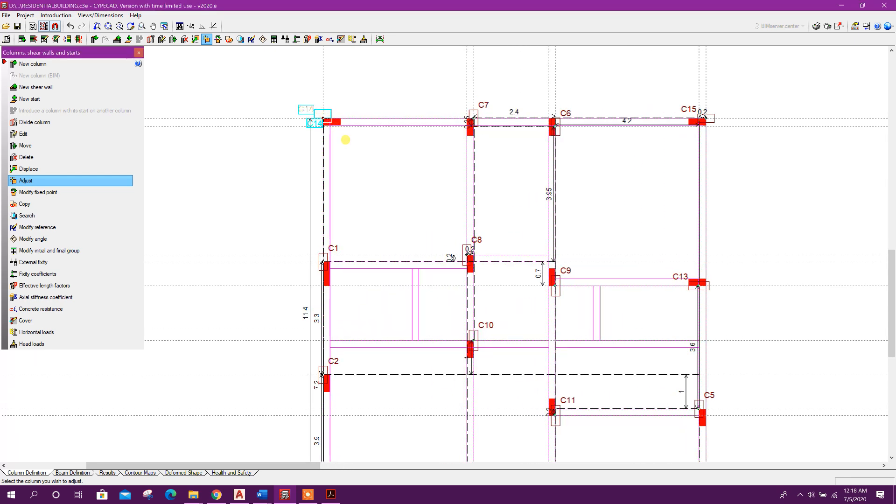
{"action": "scroll", "coordinate": [327, 123], "scroll_direction": "up", "scroll_amount": 1}
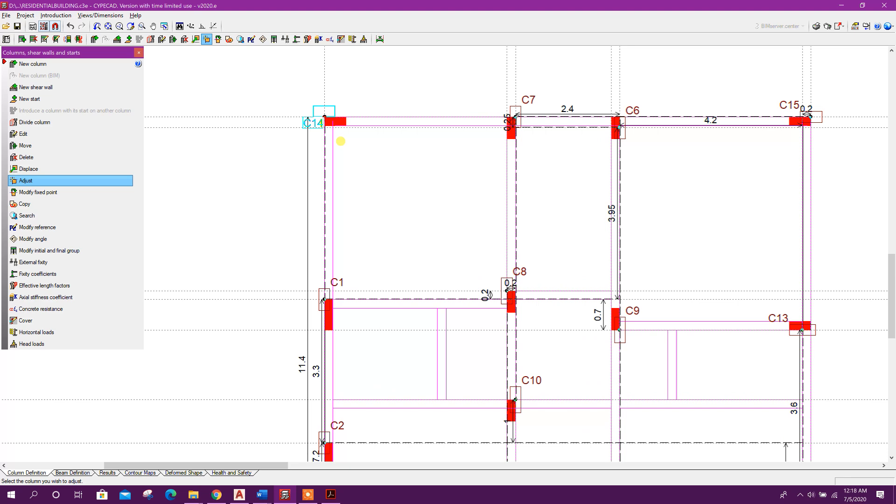
{"action": "scroll", "coordinate": [342, 129], "scroll_direction": "up", "scroll_amount": 1}
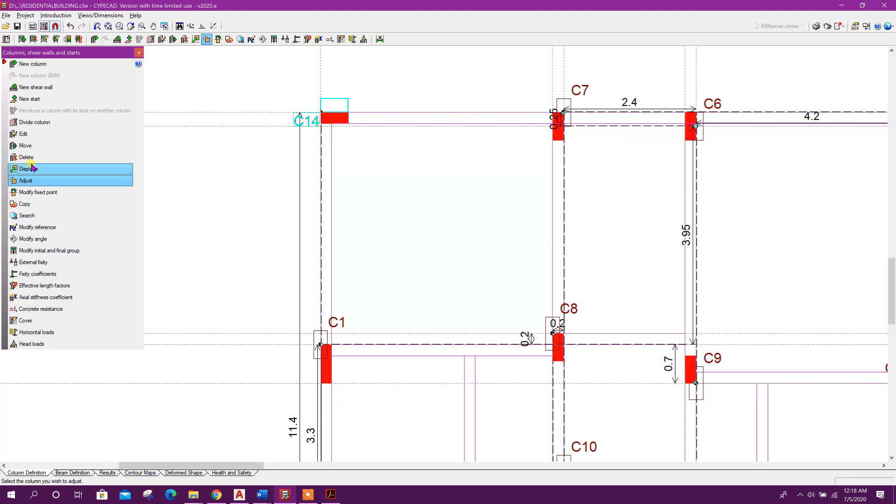
Open column C14's properties repeatedly to check its fixed point and dimensions
{"action": "left_click", "coordinate": [42, 135]}
{"action": "left_click", "coordinate": [348, 103]}
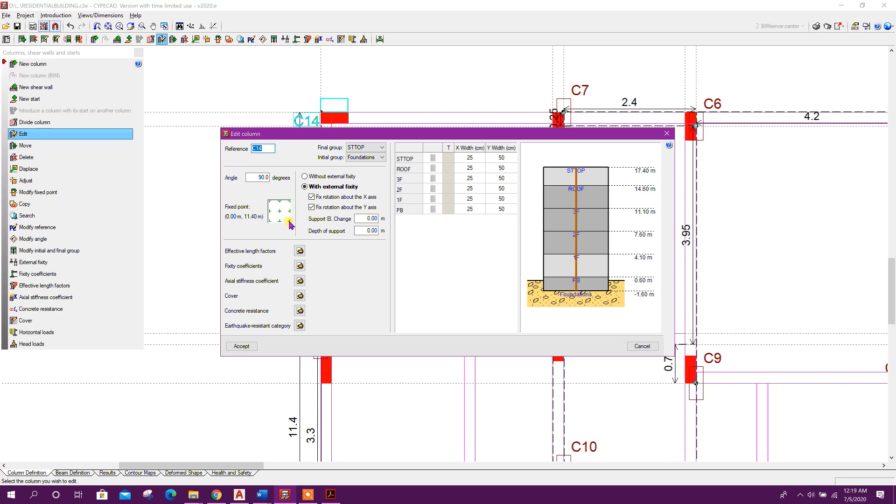
{"action": "left_click", "coordinate": [242, 346]}
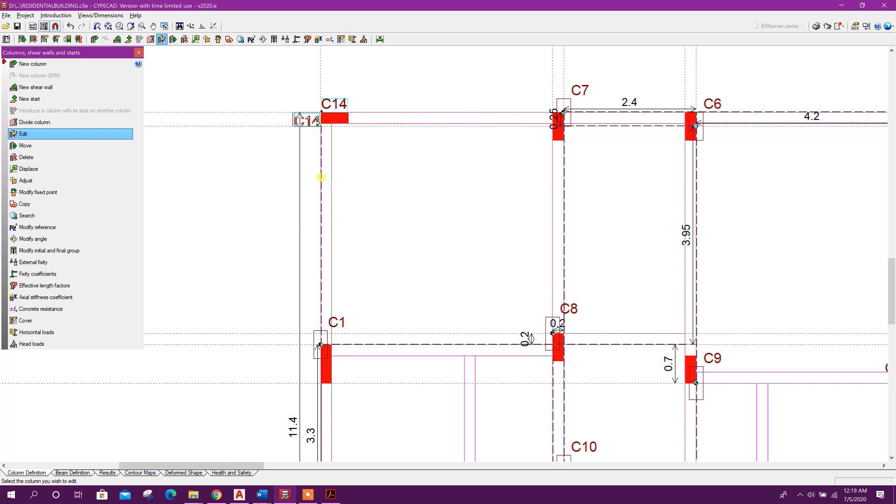
{"action": "left_click", "coordinate": [309, 122]}
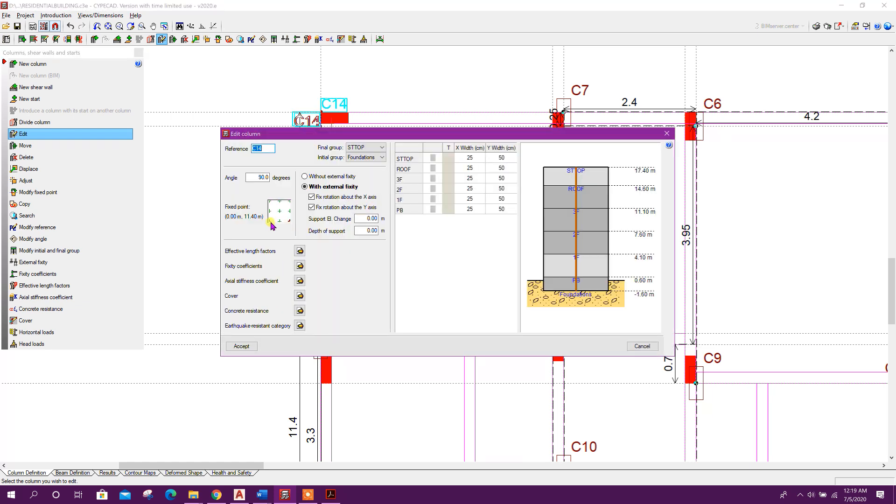
{"action": "left_click", "coordinate": [243, 345]}
{"action": "left_click", "coordinate": [309, 121]}
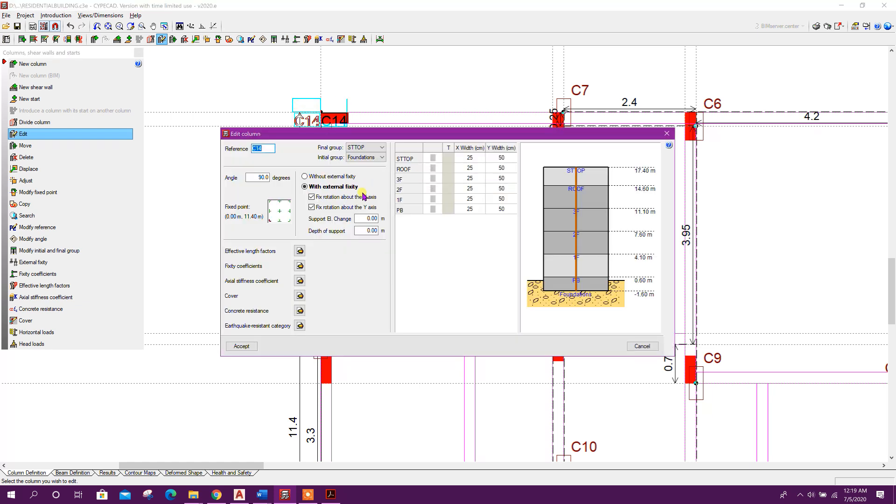
{"action": "left_click", "coordinate": [242, 346]}
Adjust columns C15 and C1 to their fixed points on the beam outline
{"action": "scroll", "coordinate": [322, 118], "scroll_direction": "up", "scroll_amount": 5}
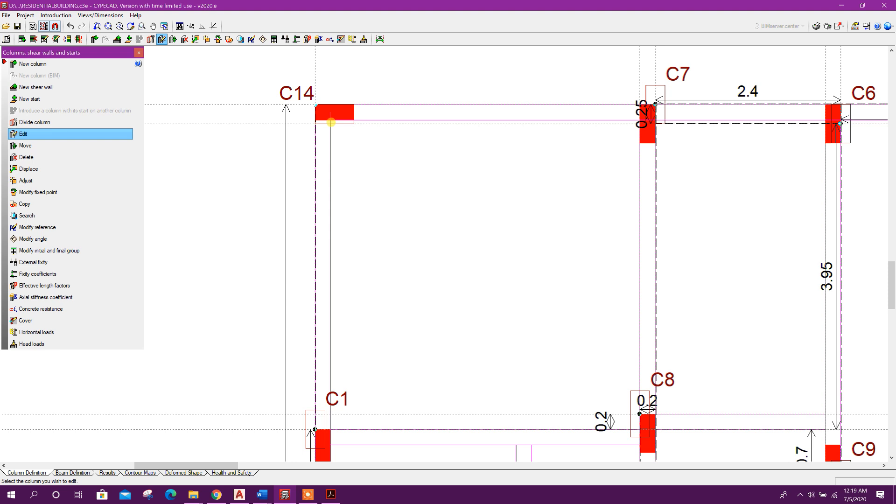
{"action": "scroll", "coordinate": [329, 125], "scroll_direction": "down", "scroll_amount": 3}
{"action": "left_click", "coordinate": [32, 180]}
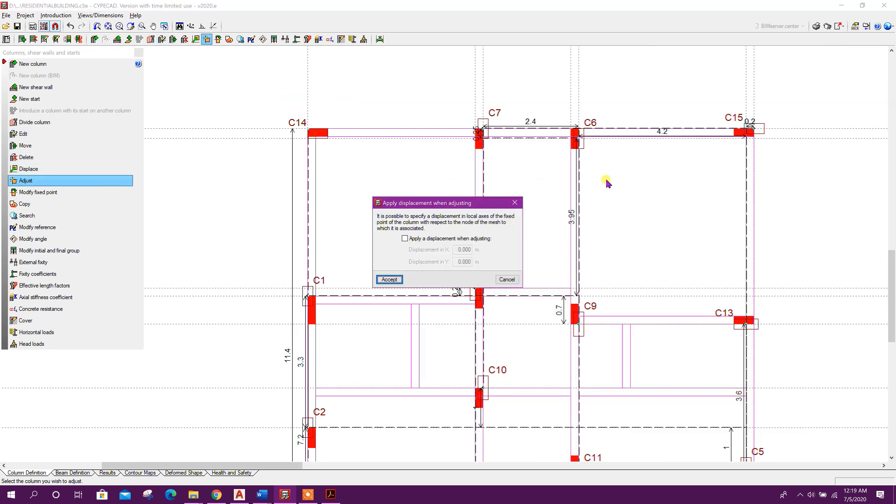
{"action": "left_click", "coordinate": [381, 279]}
{"action": "left_click", "coordinate": [749, 132]}
{"action": "scroll", "coordinate": [749, 136], "scroll_direction": "down", "scroll_amount": 1}
{"action": "middle_click_drag", "start_coordinate": [514, 280], "coordinate": [513, 212]}
{"action": "left_click", "coordinate": [382, 207]}
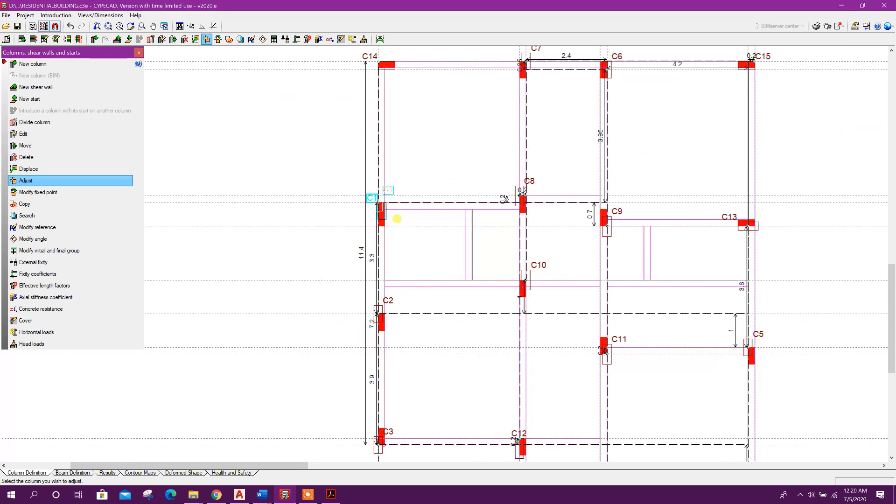
Adjust the columns along the left edge and bottom of the plan, including C12 and C16
{"action": "scroll", "coordinate": [398, 218], "scroll_direction": "up", "scroll_amount": 1}
{"action": "middle_click_drag", "start_coordinate": [410, 338], "coordinate": [428, 264]}
{"action": "left_click", "coordinate": [401, 261]}
{"action": "middle_click_drag", "start_coordinate": [410, 387], "coordinate": [402, 314]}
{"action": "left_click", "coordinate": [403, 307]}
{"action": "scroll", "coordinate": [403, 305], "scroll_direction": "up", "scroll_amount": 1}
{"action": "middle_click_drag", "start_coordinate": [543, 362], "coordinate": [393, 334]}
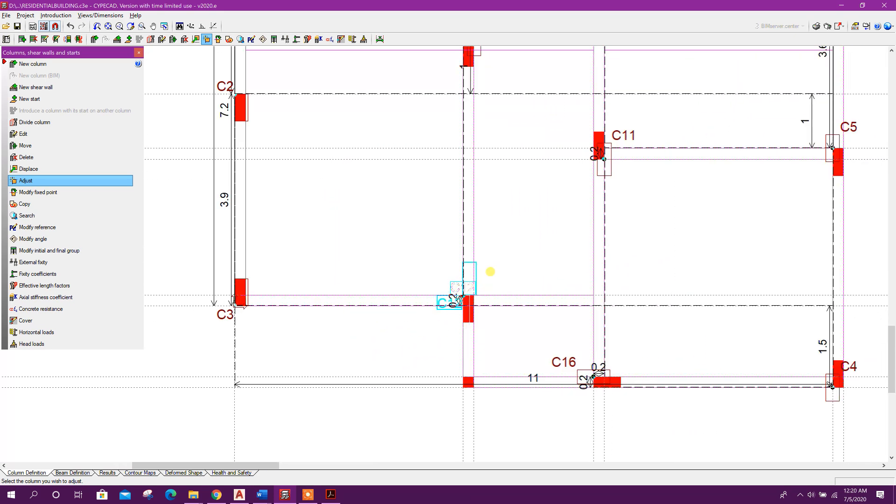
{"action": "left_click", "coordinate": [488, 322]}
{"action": "scroll", "coordinate": [450, 345], "scroll_direction": "down", "scroll_amount": 1}
{"action": "scroll", "coordinate": [576, 304], "scroll_direction": "up", "scroll_amount": 2}
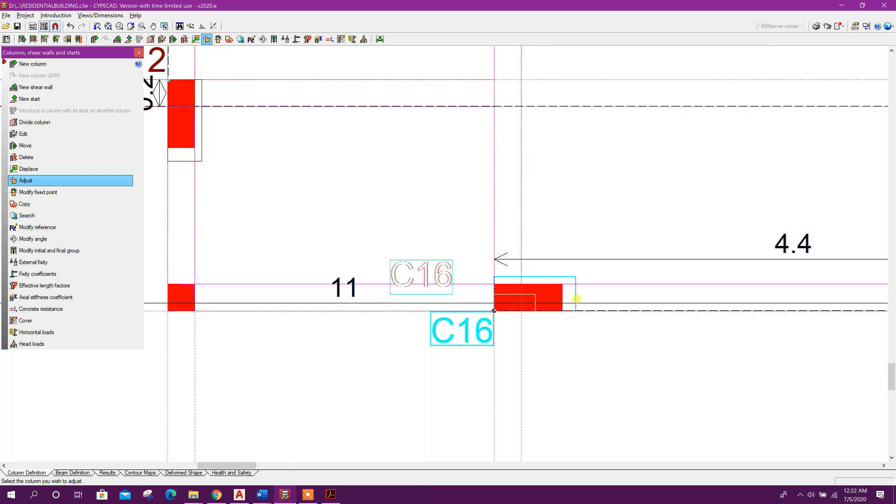
{"action": "left_click", "coordinate": [609, 308]}
{"action": "scroll", "coordinate": [610, 257], "scroll_direction": "down", "scroll_amount": 1}
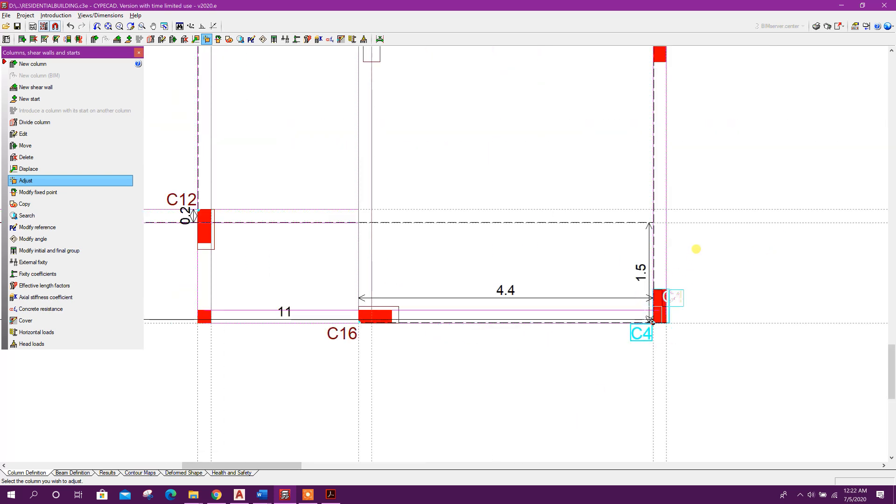
{"action": "scroll", "coordinate": [687, 325], "scroll_direction": "up", "scroll_amount": 1}
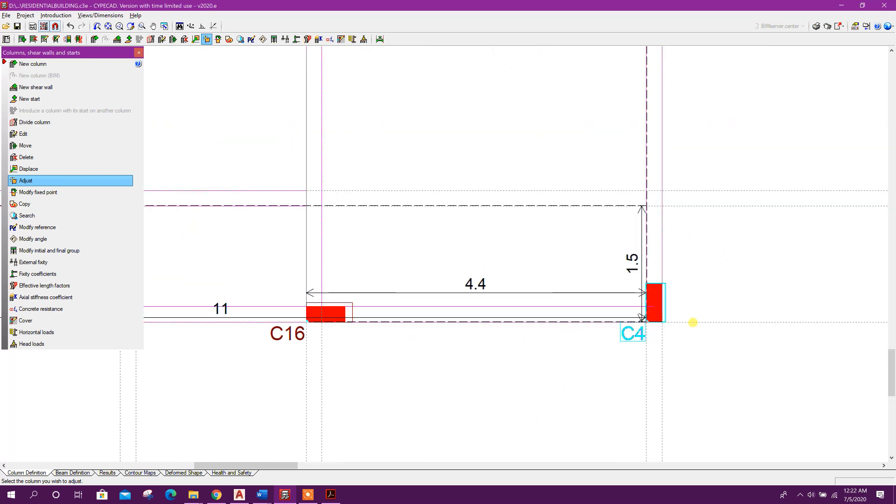
Move column C4 down to the bottom-right corner of the beam outline
{"action": "left_click", "coordinate": [40, 147]}
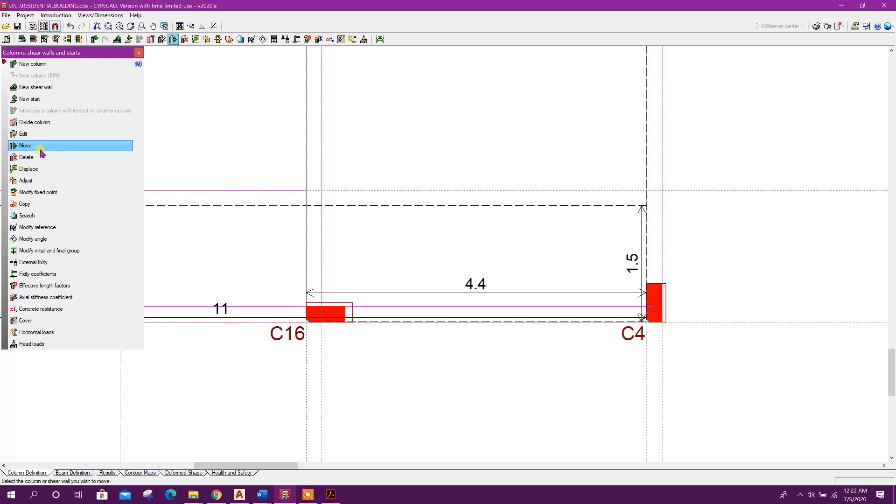
{"action": "left_click", "coordinate": [653, 313]}
{"action": "scroll", "coordinate": [653, 315], "scroll_direction": "up", "scroll_amount": 1}
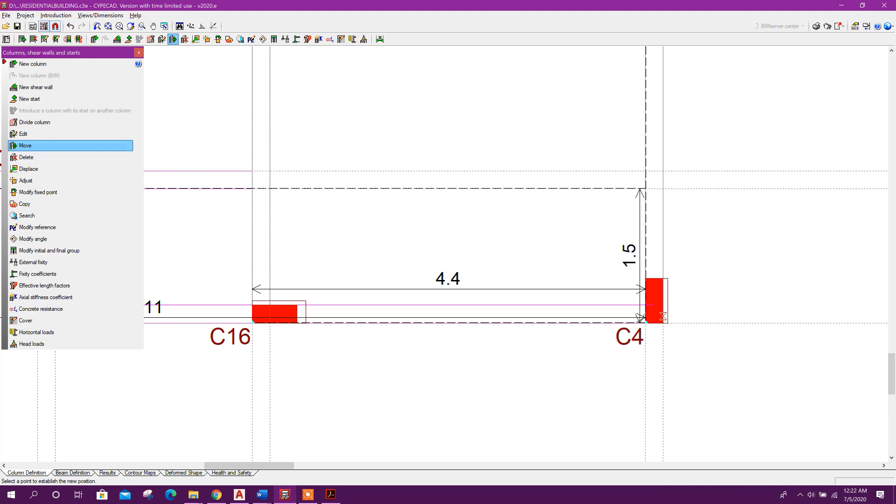
{"action": "left_click", "coordinate": [663, 322]}
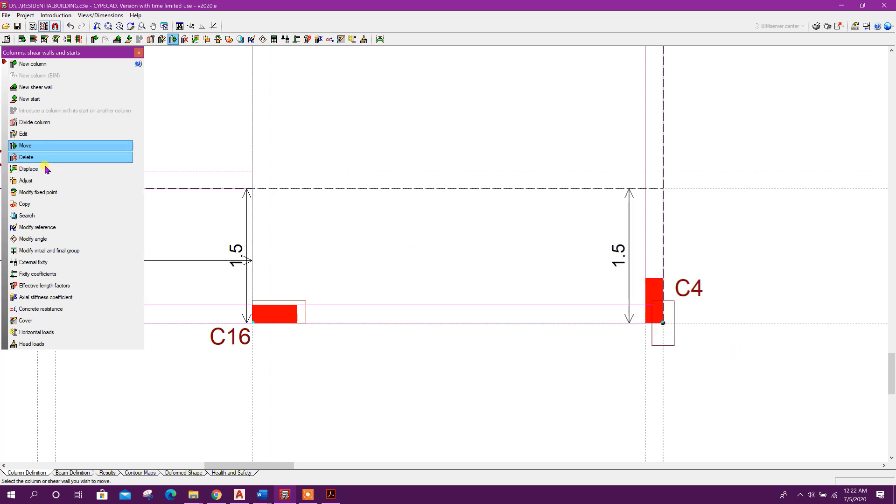
{"action": "left_click", "coordinate": [35, 180]}
{"action": "left_click", "coordinate": [389, 279]}
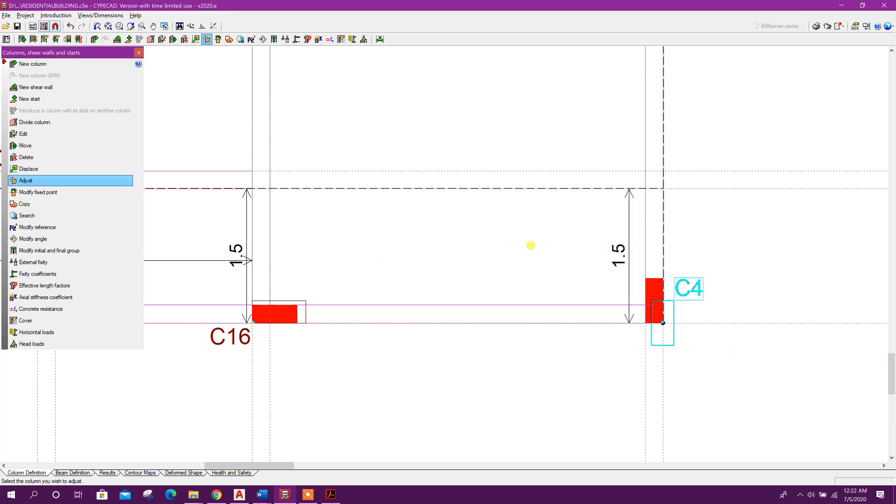
{"action": "scroll", "coordinate": [601, 296], "scroll_direction": "down", "scroll_amount": 5}
{"action": "middle_click_drag", "start_coordinate": [642, 260], "coordinate": [646, 419]}
Move column C6 to a new point on the top beam
{"action": "left_click", "coordinate": [73, 146]}
{"action": "scroll", "coordinate": [471, 205], "scroll_direction": "up", "scroll_amount": 2}
{"action": "left_click", "coordinate": [544, 209]}
{"action": "scroll", "coordinate": [539, 201], "scroll_direction": "up", "scroll_amount": 1}
{"action": "left_click", "coordinate": [519, 164]}
Adjust columns C6 and C8 to their fixed points without displacement
{"action": "left_click", "coordinate": [35, 181]}
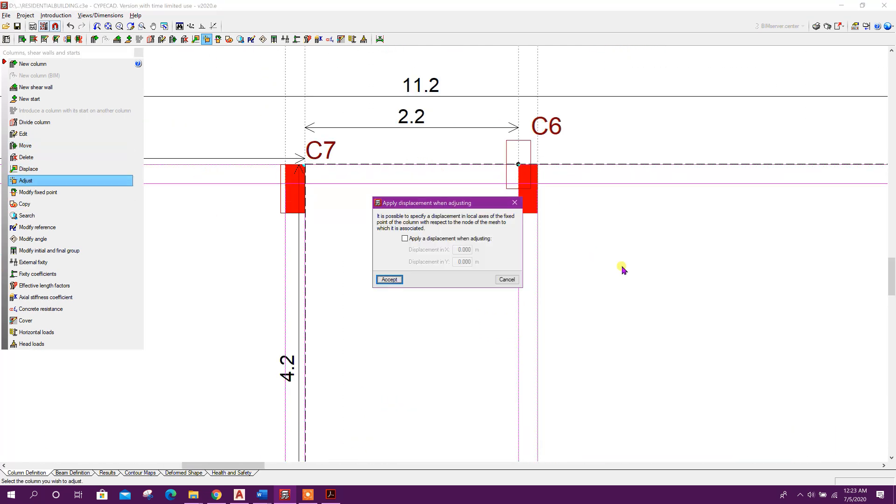
{"action": "left_click", "coordinate": [389, 279]}
{"action": "left_click", "coordinate": [527, 175]}
{"action": "scroll", "coordinate": [441, 276], "scroll_direction": "down", "scroll_amount": 2}
{"action": "middle_click_drag", "start_coordinate": [450, 348], "coordinate": [497, 138]}
{"action": "left_click", "coordinate": [554, 317]}
{"action": "scroll", "coordinate": [543, 332], "scroll_direction": "up", "scroll_amount": 3}
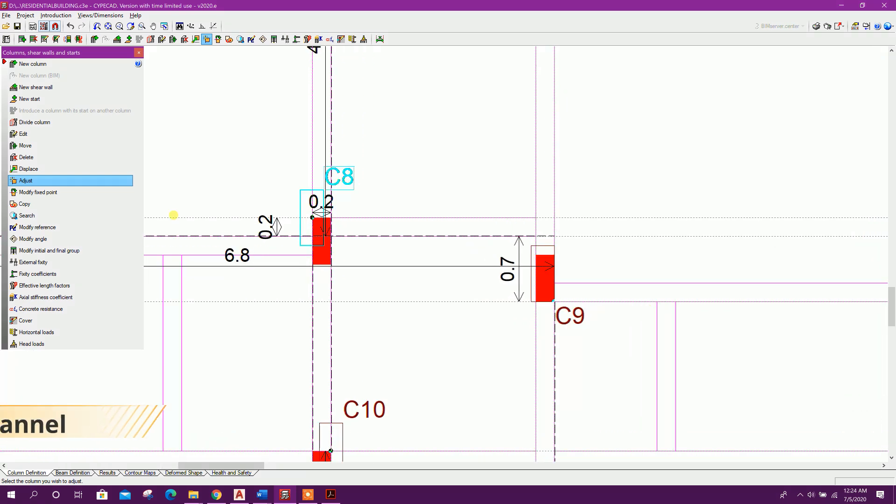
Move column C9 up onto the beam line and adjust it
{"action": "left_click", "coordinate": [36, 146]}
{"action": "left_click", "coordinate": [538, 299]}
{"action": "left_click", "coordinate": [536, 255]}
{"action": "left_click", "coordinate": [26, 180]}
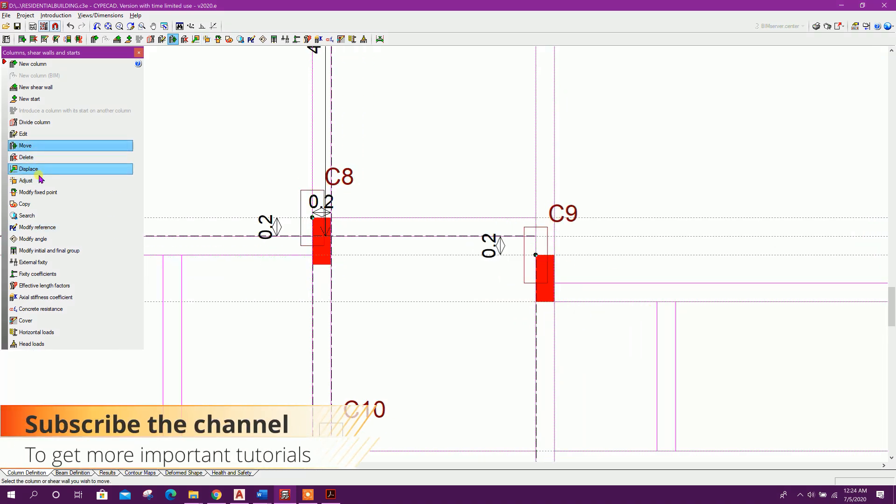
{"action": "scroll", "coordinate": [564, 330], "scroll_direction": "up", "scroll_amount": 1}
{"action": "scroll", "coordinate": [564, 330], "scroll_direction": "down", "scroll_amount": 2}
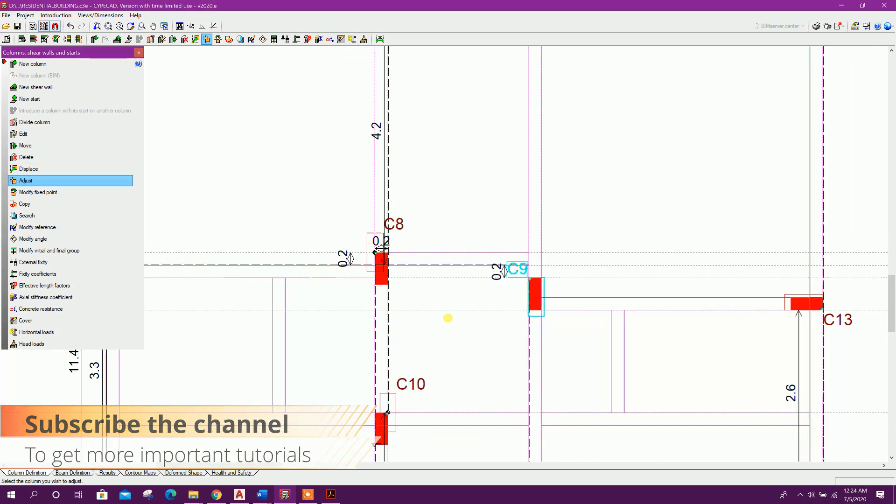
{"action": "middle_click_drag", "start_coordinate": [448, 316], "coordinate": [524, 326]}
{"action": "scroll", "coordinate": [524, 325], "scroll_direction": "up", "scroll_amount": 1}
{"action": "scroll", "coordinate": [211, 219], "scroll_direction": "up", "scroll_amount": 1}
Move column C8 slightly down along its beam line
{"action": "left_click", "coordinate": [51, 149]}
{"action": "scroll", "coordinate": [501, 297], "scroll_direction": "up", "scroll_amount": 1}
{"action": "left_click", "coordinate": [501, 297]}
{"action": "left_click", "coordinate": [515, 310]}
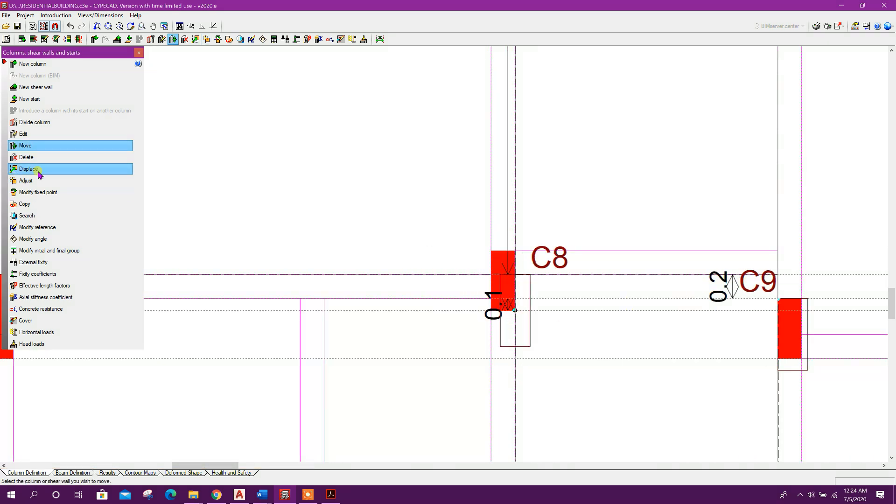
{"action": "left_click", "coordinate": [38, 171]}
{"action": "key", "text": "Escape"}
Adjust column C8 and the interior columns below it to their fixed points
{"action": "left_click", "coordinate": [41, 181]}
{"action": "left_click", "coordinate": [509, 301]}
{"action": "scroll", "coordinate": [400, 198], "scroll_direction": "down", "scroll_amount": 4}
{"action": "middle_click_drag", "start_coordinate": [467, 446], "coordinate": [472, 316]}
{"action": "left_click", "coordinate": [471, 316]}
{"action": "scroll", "coordinate": [434, 326], "scroll_direction": "down", "scroll_amount": 3}
{"action": "middle_click_drag", "start_coordinate": [609, 432], "coordinate": [582, 290]}
{"action": "scroll", "coordinate": [581, 290], "scroll_direction": "up", "scroll_amount": 2}
{"action": "left_click", "coordinate": [578, 285]}
{"action": "scroll", "coordinate": [532, 302], "scroll_direction": "down", "scroll_amount": 3}
{"action": "scroll", "coordinate": [628, 319], "scroll_direction": "down", "scroll_amount": 1}
{"action": "scroll", "coordinate": [524, 316], "scroll_direction": "down", "scroll_amount": 1}
{"action": "middle_click_drag", "start_coordinate": [394, 179], "coordinate": [378, 314]}
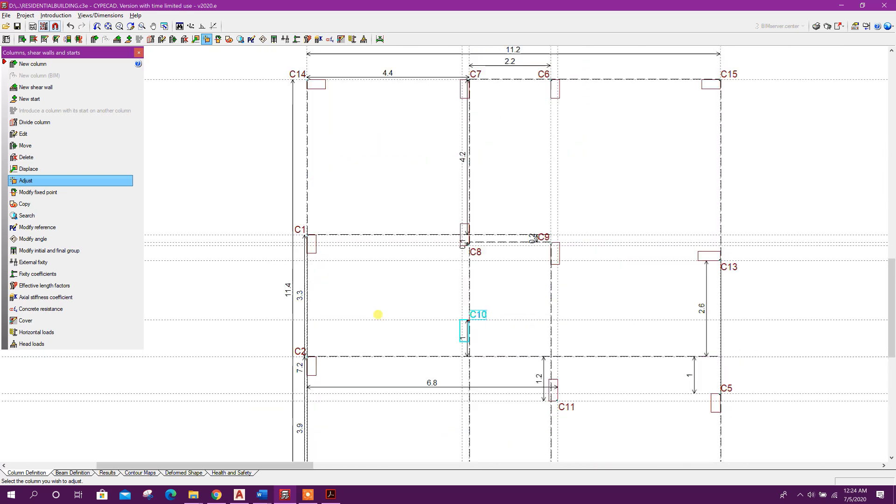
{"action": "scroll", "coordinate": [386, 143], "scroll_direction": "down", "scroll_amount": 2}
Edit columns C14 and C1 so their final group is ROOF
{"action": "left_click", "coordinate": [46, 134]}
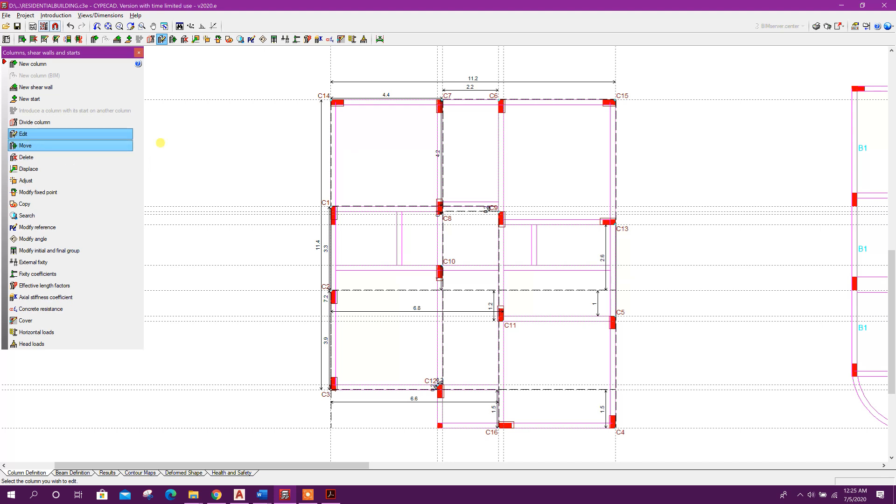
{"action": "left_click", "coordinate": [337, 102]}
{"action": "left_click", "coordinate": [364, 148]}
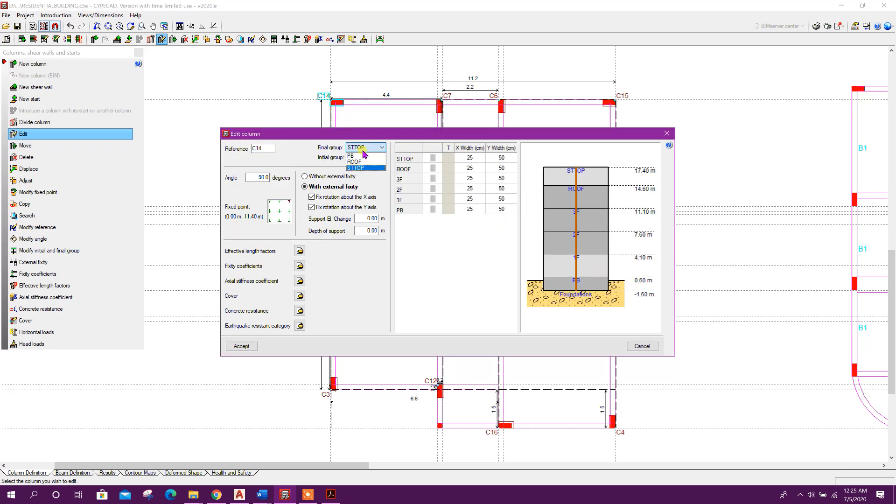
{"action": "left_click", "coordinate": [362, 162]}
{"action": "left_click", "coordinate": [241, 345]}
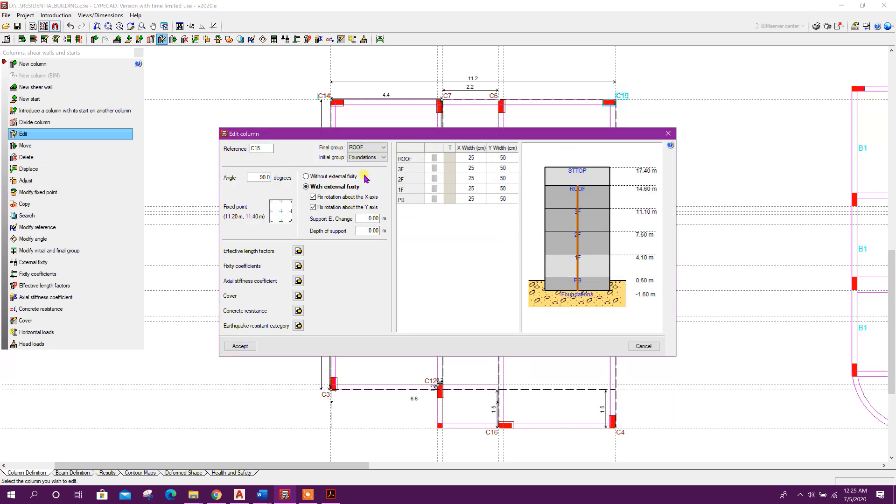
{"action": "left_click", "coordinate": [241, 346]}
{"action": "left_click", "coordinate": [333, 213]}
{"action": "left_click", "coordinate": [251, 346]}
Edit columns C2 and C3 so their final group is ROOF
{"action": "left_click", "coordinate": [333, 296]}
{"action": "left_click", "coordinate": [364, 148]}
{"action": "left_click", "coordinate": [362, 162]}
{"action": "left_click", "coordinate": [247, 347]}
{"action": "left_click", "coordinate": [333, 382]}
{"action": "left_click", "coordinate": [364, 147]}
{"action": "left_click", "coordinate": [362, 162]}
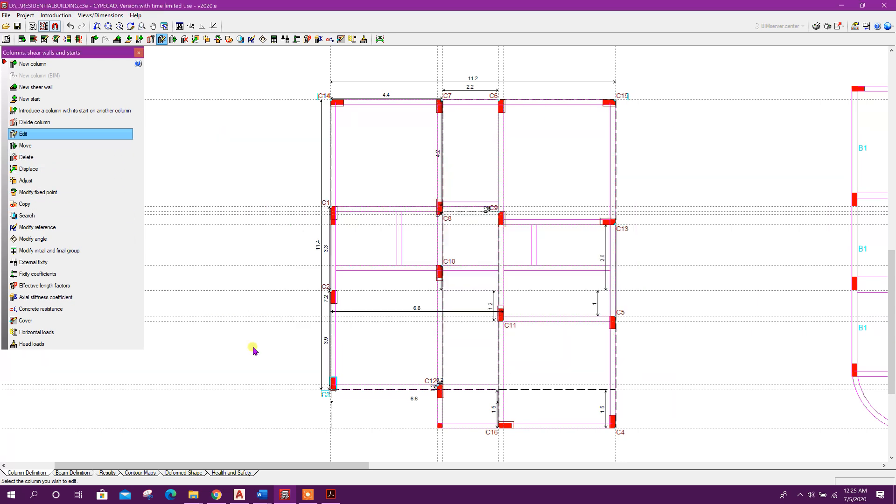
{"action": "left_click", "coordinate": [363, 162]}
{"action": "left_click", "coordinate": [245, 347]}
Set the final group of columns C16, C4 and the right-side column above them to ROOF
{"action": "left_click", "coordinate": [506, 425]}
{"action": "left_click", "coordinate": [363, 162]}
{"action": "left_click", "coordinate": [245, 346]}
{"action": "left_click", "coordinate": [612, 422]}
{"action": "left_click", "coordinate": [363, 162]}
{"action": "left_click", "coordinate": [238, 346]}
{"action": "scroll", "coordinate": [435, 423], "scroll_direction": "down", "scroll_amount": 1}
{"action": "left_click", "coordinate": [577, 298]}
{"action": "left_click", "coordinate": [364, 148]}
{"action": "left_click", "coordinate": [360, 162]}
{"action": "left_click", "coordinate": [243, 346]}
Set the final group of the remaining right-side and interior columns to ROOF
{"action": "left_click", "coordinate": [574, 202]}
{"action": "left_click", "coordinate": [364, 148]}
{"action": "left_click", "coordinate": [359, 161]}
{"action": "left_click", "coordinate": [247, 347]}
{"action": "left_click", "coordinate": [576, 88]}
{"action": "left_click", "coordinate": [245, 347]}
{"action": "left_click", "coordinate": [415, 247]}
{"action": "left_click", "coordinate": [364, 148]}
{"action": "left_click", "coordinate": [362, 161]}
{"action": "left_click", "coordinate": [245, 346]}
{"action": "left_click", "coordinate": [473, 290]}
{"action": "left_click", "coordinate": [240, 346]}
Start a new column with final group ROOF and set its Y width to 25 cm on ROOF and 3F
{"action": "left_click", "coordinate": [32, 64]}
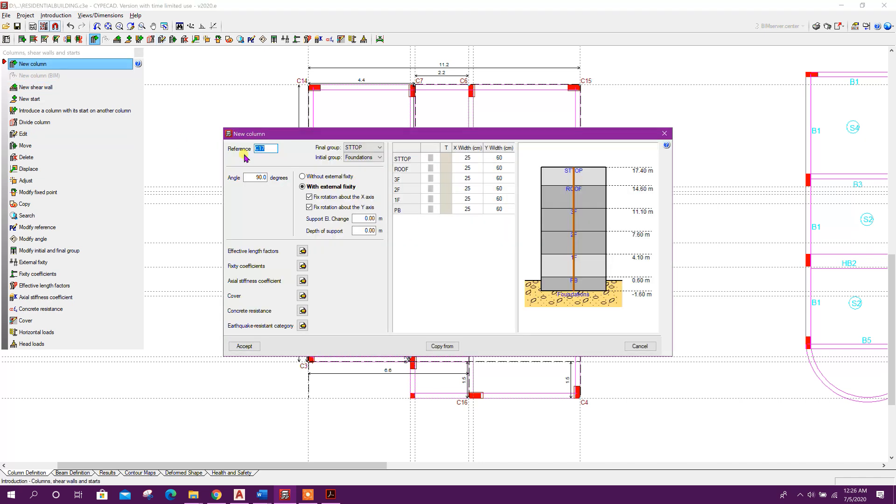
{"action": "left_click", "coordinate": [364, 147]}
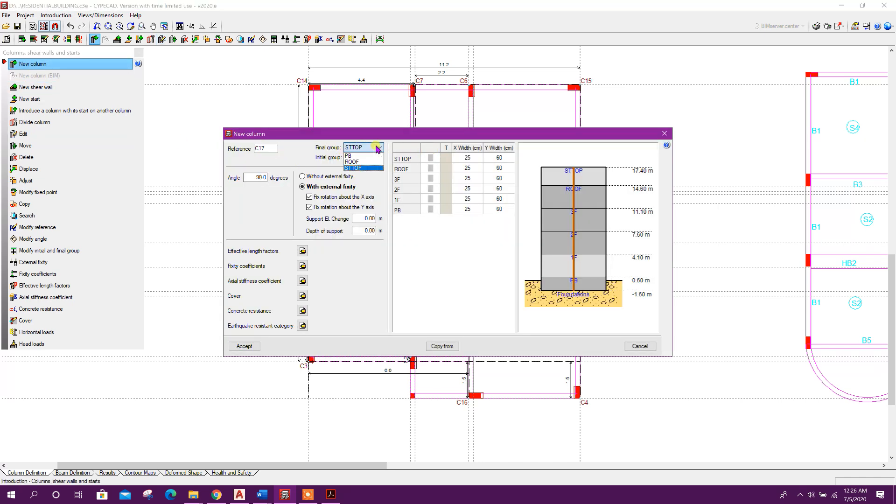
{"action": "left_click", "coordinate": [363, 162]}
{"action": "left_click", "coordinate": [471, 158]}
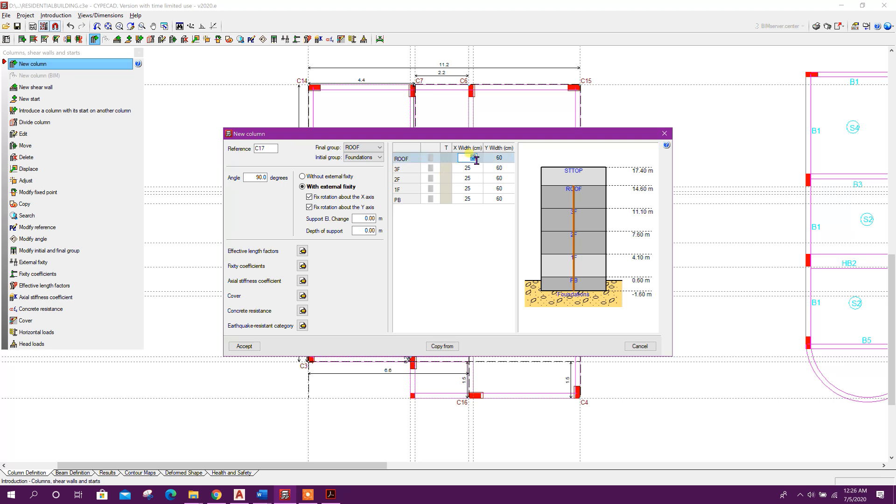
{"action": "left_click", "coordinate": [501, 158]}
{"action": "type", "text": "25"}
{"action": "left_click", "coordinate": [504, 168]}
{"action": "type", "text": "25"}
Set the Y width to 25 cm on the lower floors and place the new column at the bottom below C12
{"action": "left_click", "coordinate": [508, 179]}
{"action": "left_click", "coordinate": [504, 188]}
{"action": "type", "text": "2"}
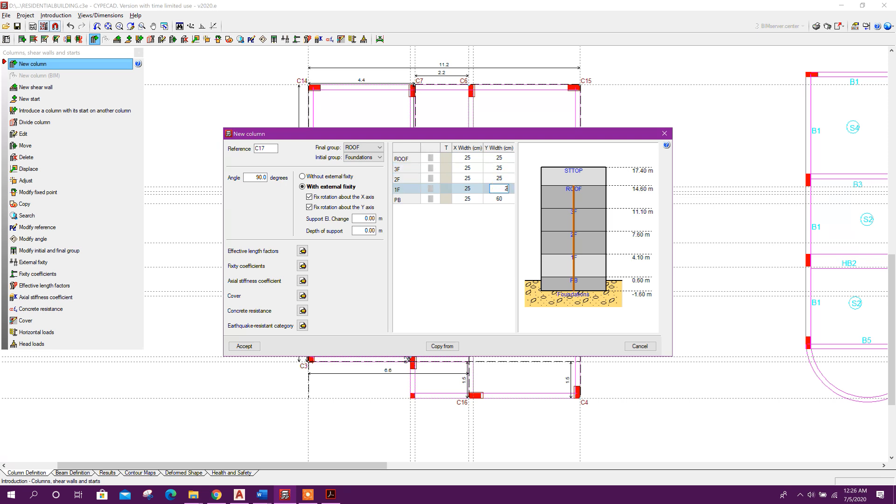
{"action": "left_click", "coordinate": [503, 199]}
{"action": "type", "text": "25"}
{"action": "left_click", "coordinate": [248, 347]}
{"action": "scroll", "coordinate": [420, 398], "scroll_direction": "up", "scroll_amount": 3}
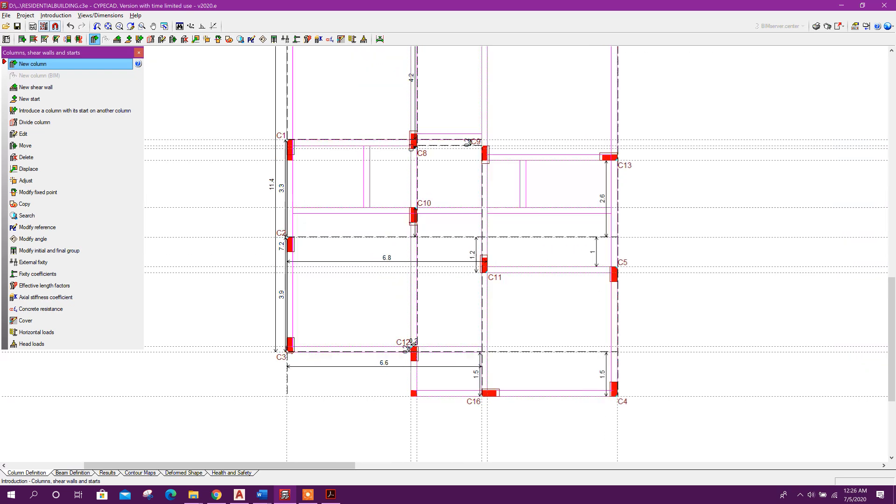
{"action": "left_click", "coordinate": [411, 392]}
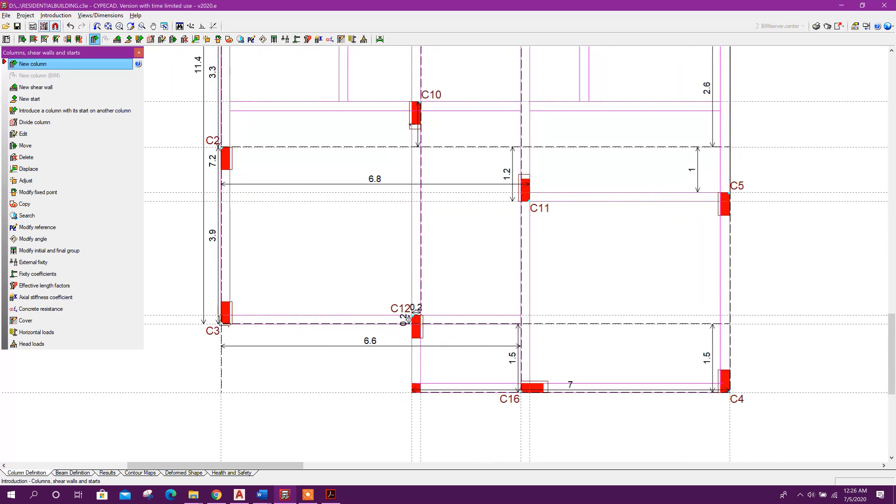
Adjust the new column C17 to its fixed point and close the columns panel
{"action": "left_click", "coordinate": [26, 180]}
{"action": "left_click", "coordinate": [444, 416]}
{"action": "scroll", "coordinate": [443, 416], "scroll_direction": "up", "scroll_amount": 1}
{"action": "scroll", "coordinate": [432, 391], "scroll_direction": "up", "scroll_amount": 3}
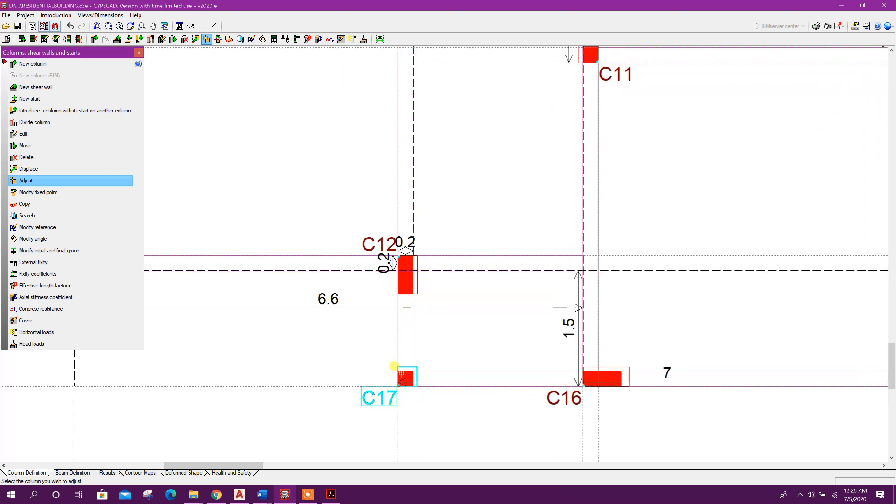
{"action": "scroll", "coordinate": [439, 375], "scroll_direction": "up", "scroll_amount": 1}
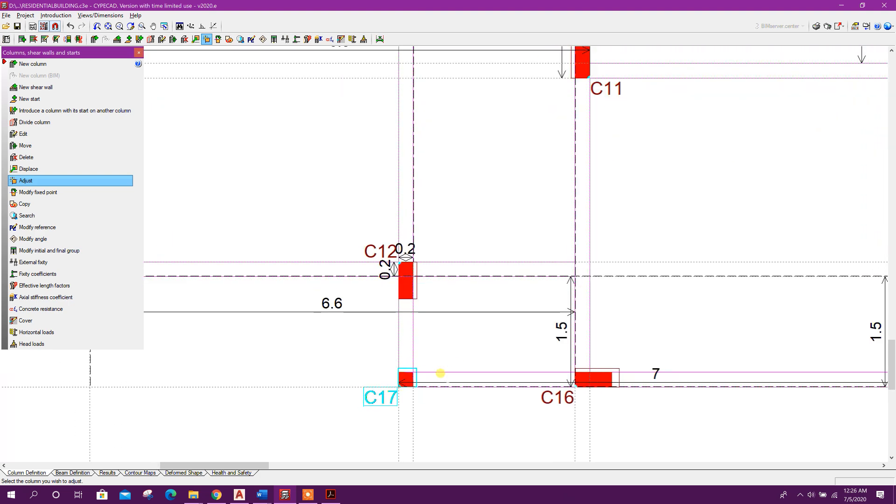
{"action": "left_click", "coordinate": [139, 52]}
{"action": "scroll", "coordinate": [404, 336], "scroll_direction": "down", "scroll_amount": 1}
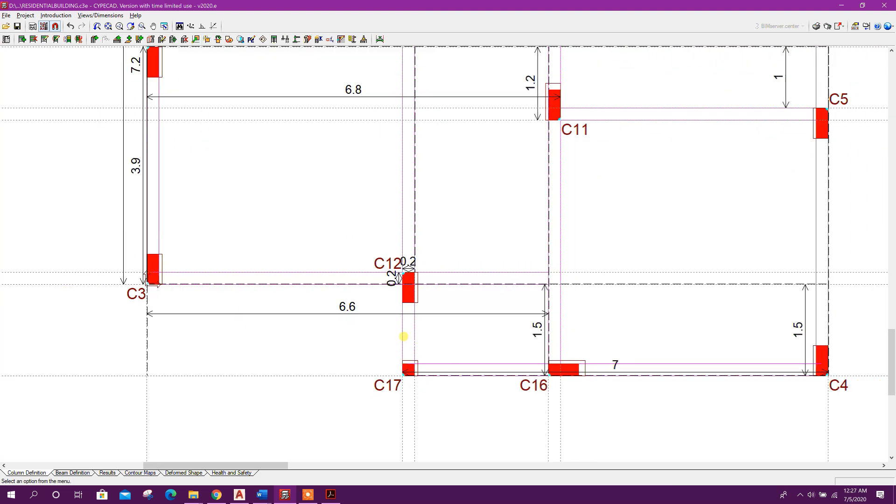
{"action": "scroll", "coordinate": [404, 336], "scroll_direction": "down", "scroll_amount": 5}
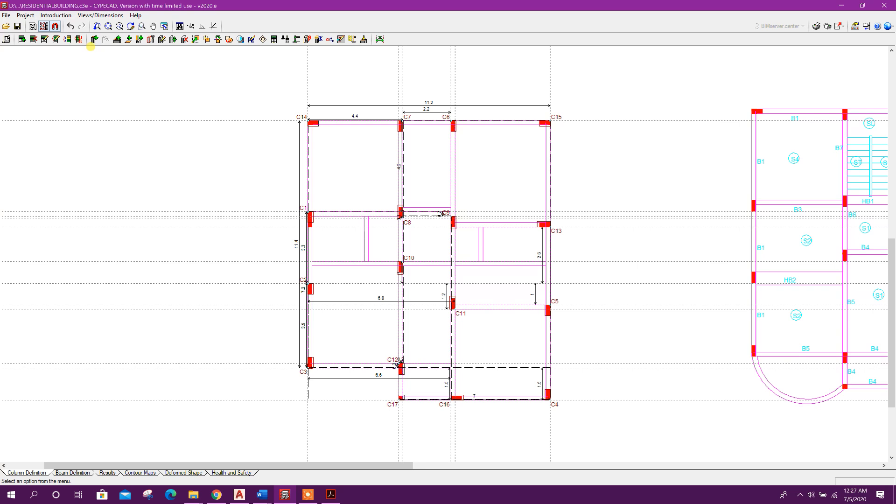
Switch to beam definition and arrange the floor plan view
{"action": "left_click", "coordinate": [70, 472]}
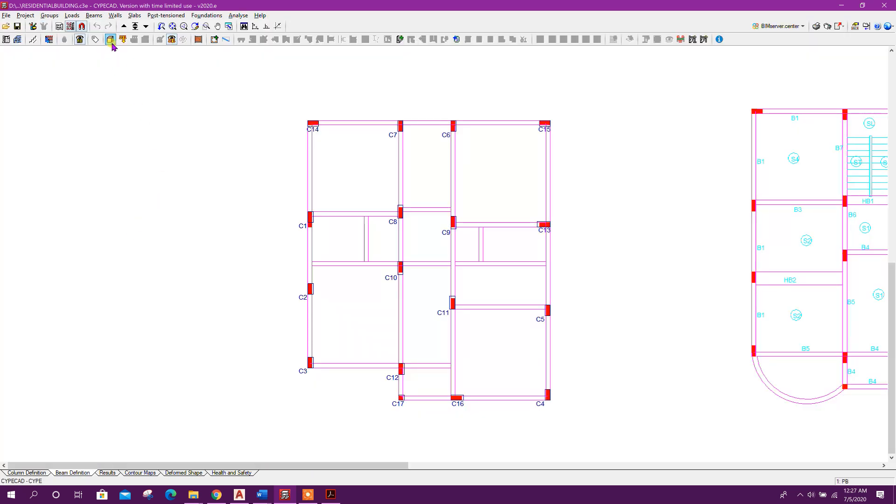
{"action": "left_click", "coordinate": [110, 40]}
{"action": "left_click_drag", "start_coordinate": [322, 240], "coordinate": [272, 240]}
{"action": "left_click_drag", "start_coordinate": [464, 124], "coordinate": [817, 157]}
{"action": "left_click_drag", "start_coordinate": [560, 246], "coordinate": [670, 282]}
{"action": "left_click", "coordinate": [883, 5]}
{"action": "middle_click_drag", "start_coordinate": [445, 278], "coordinate": [369, 272]}
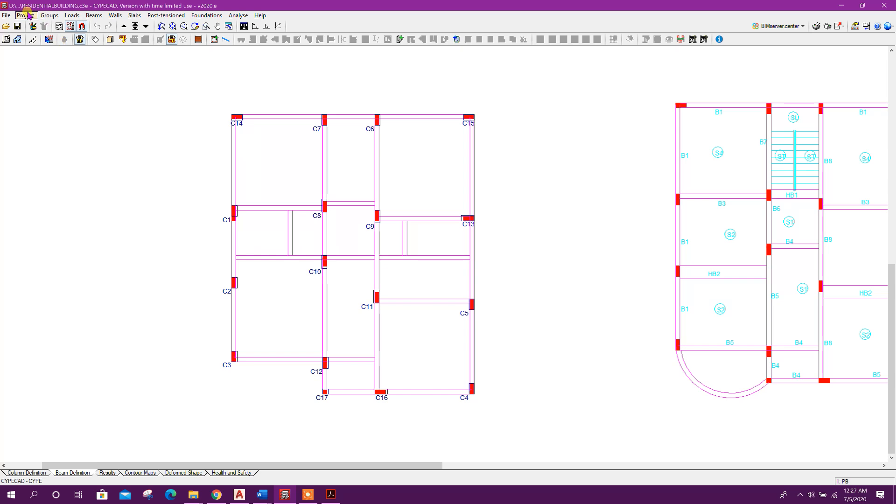
Start defining a beam and choose its section family
{"action": "left_click", "coordinate": [94, 15]}
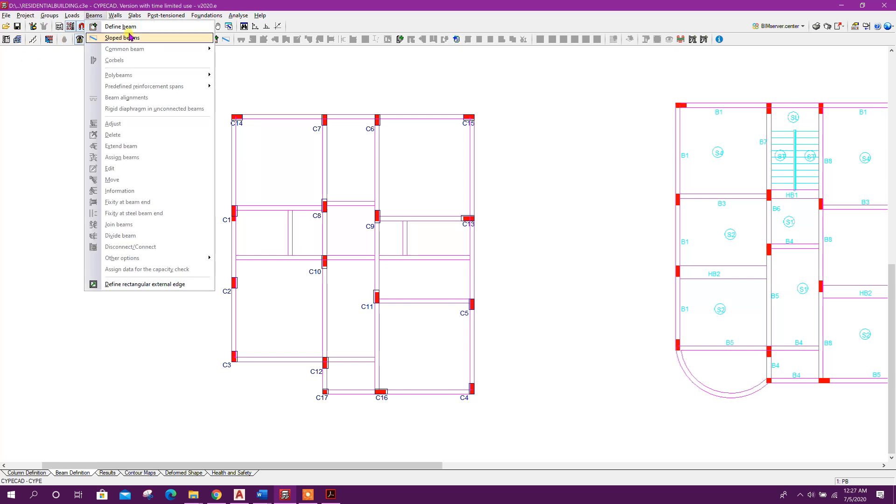
{"action": "left_click", "coordinate": [133, 31]}
{"action": "left_click_drag", "start_coordinate": [409, 145], "coordinate": [223, 145]}
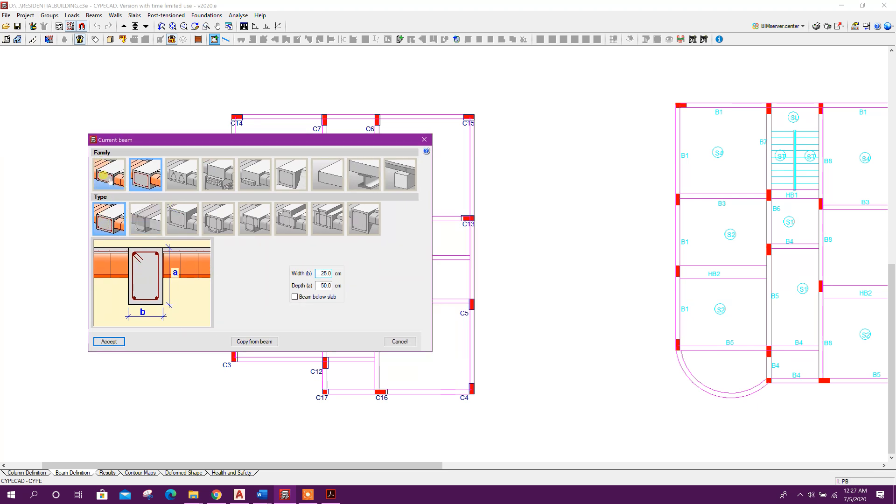
{"action": "left_click", "coordinate": [105, 177]}
{"action": "left_click", "coordinate": [154, 184]}
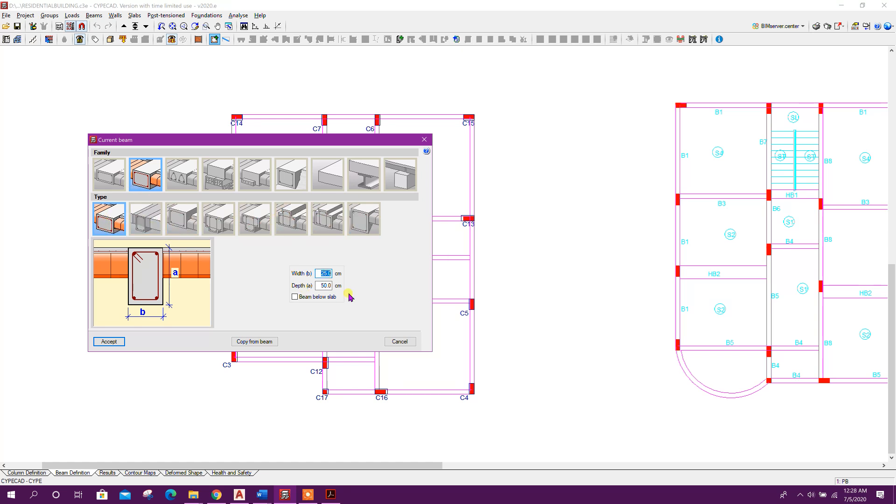
Accept the 25x50 cm section and draw a left-aligned beam along the top edge between C14 and C7
{"action": "left_click", "coordinate": [107, 342]}
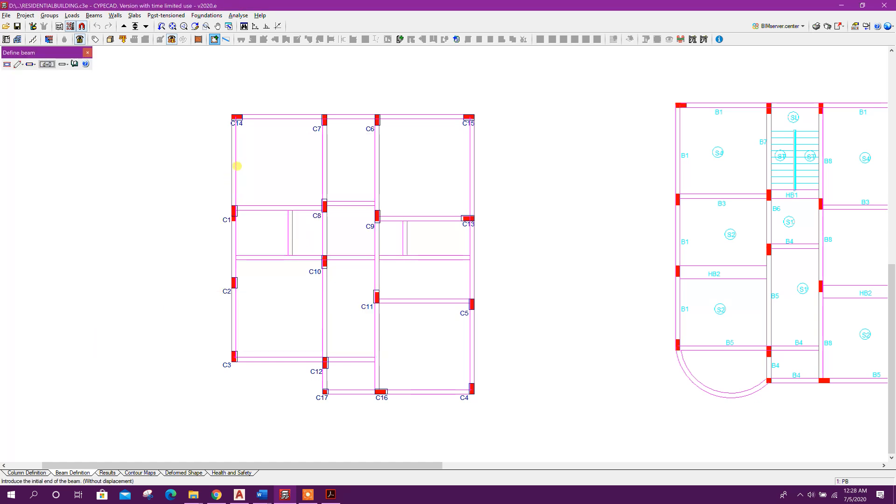
{"action": "left_click", "coordinate": [30, 64]}
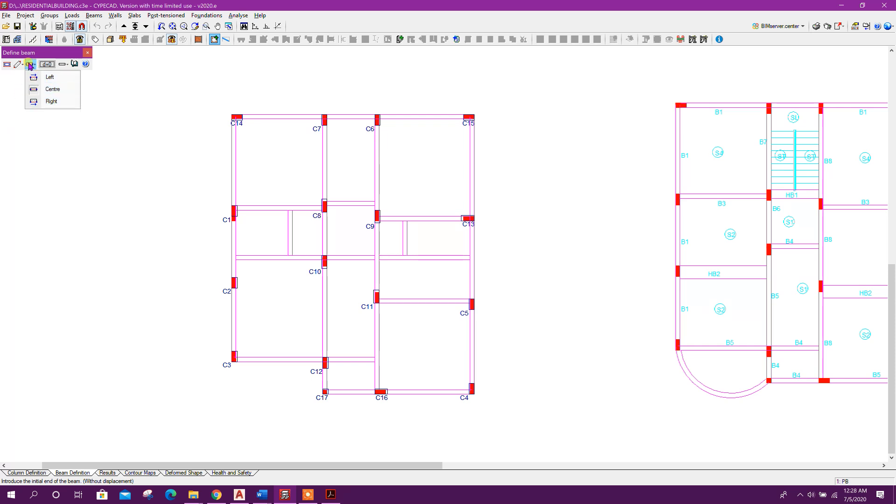
{"action": "left_click", "coordinate": [52, 101]}
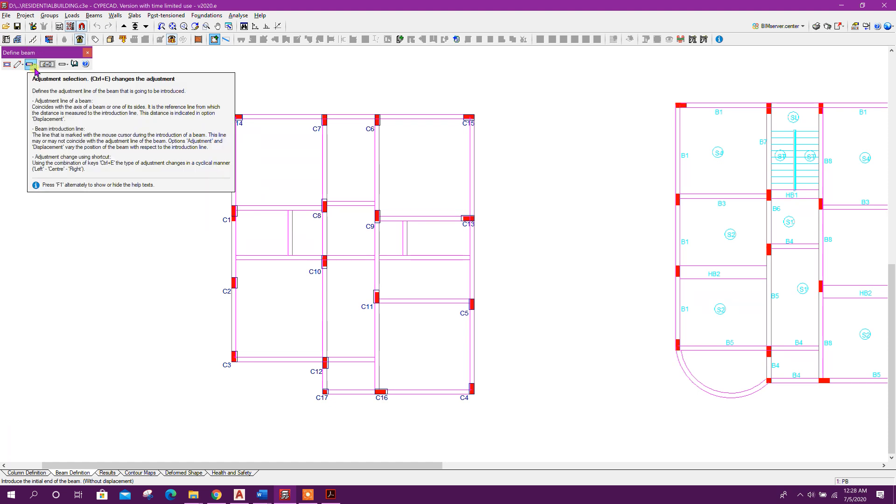
{"action": "scroll", "coordinate": [256, 113], "scroll_direction": "up", "scroll_amount": 2}
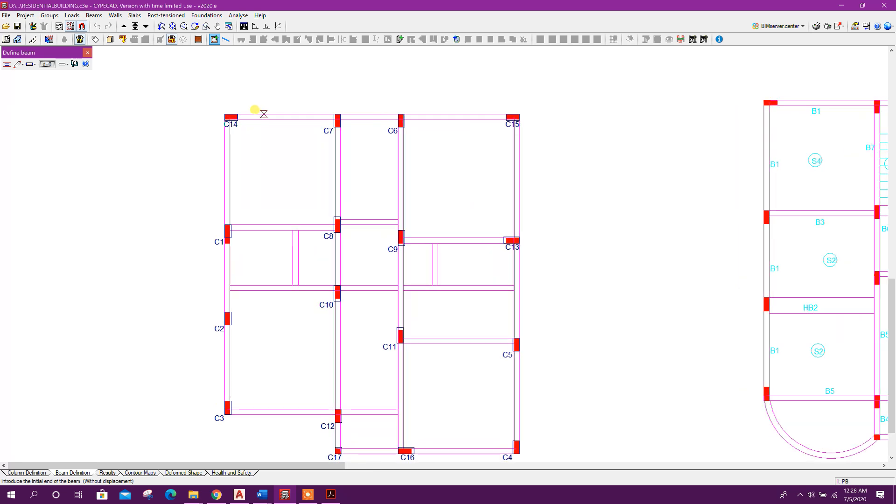
{"action": "left_click", "coordinate": [257, 113]}
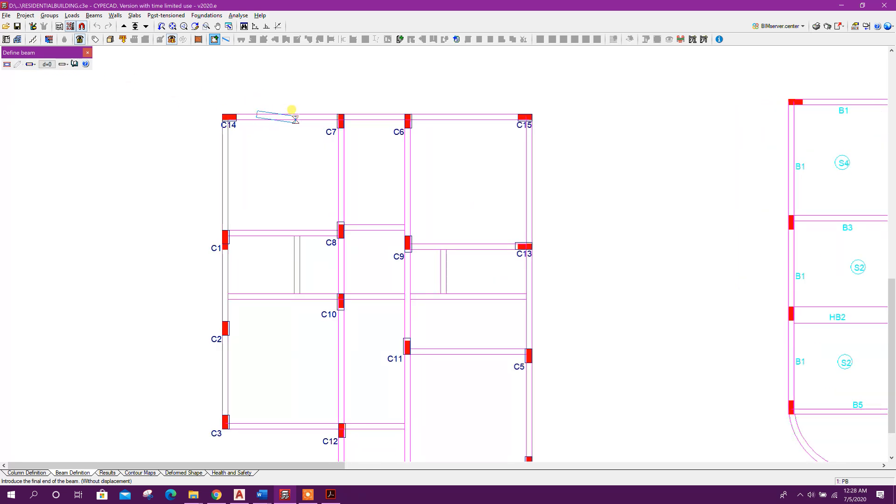
{"action": "right_click", "coordinate": [303, 147]}
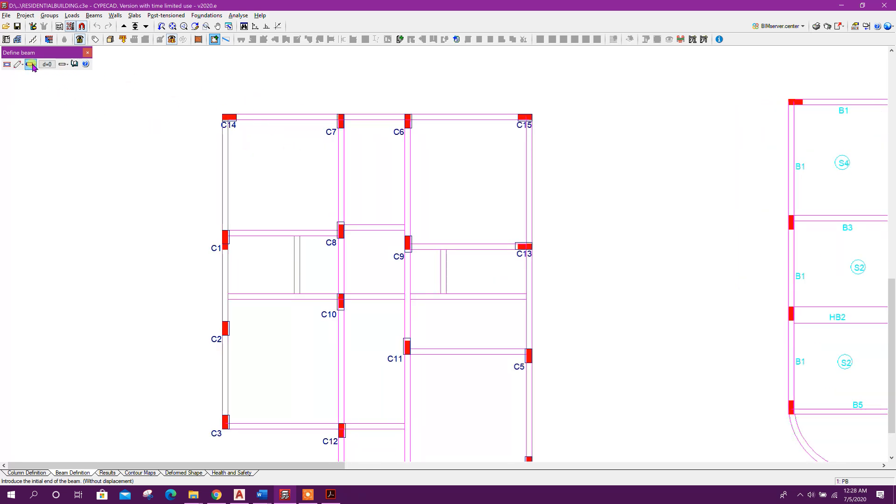
{"action": "left_click", "coordinate": [33, 64]}
{"action": "left_click", "coordinate": [58, 78]}
{"action": "left_click", "coordinate": [257, 116]}
{"action": "left_click", "coordinate": [315, 116]}
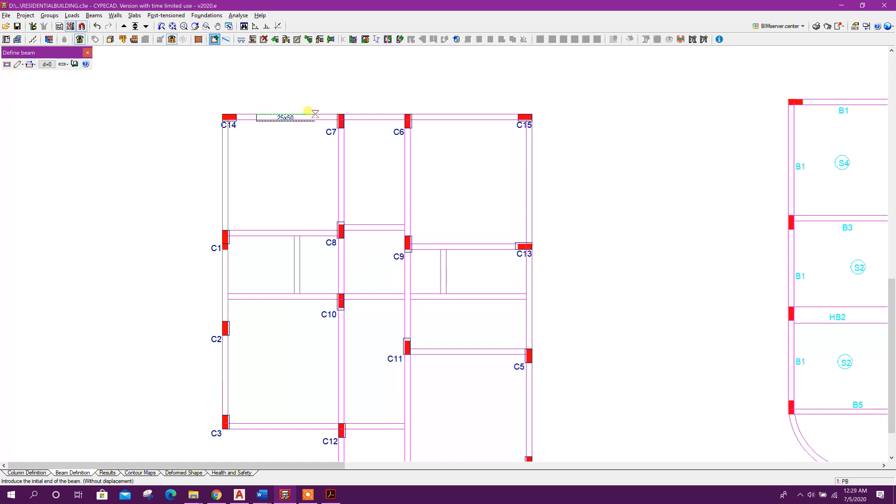
Draw a beam along the left edge between C14 and C1, keeping the 25x50 cm section
{"action": "left_click", "coordinate": [222, 158]}
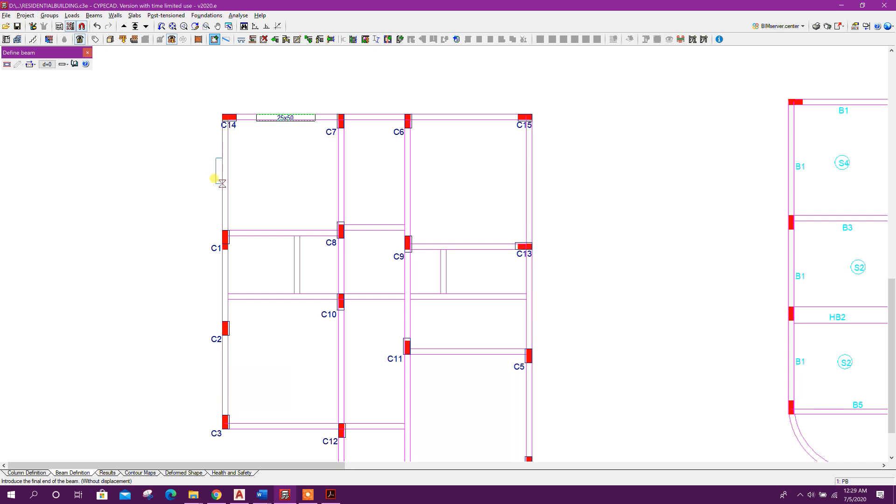
{"action": "right_click", "coordinate": [216, 181]}
{"action": "left_click", "coordinate": [222, 194]}
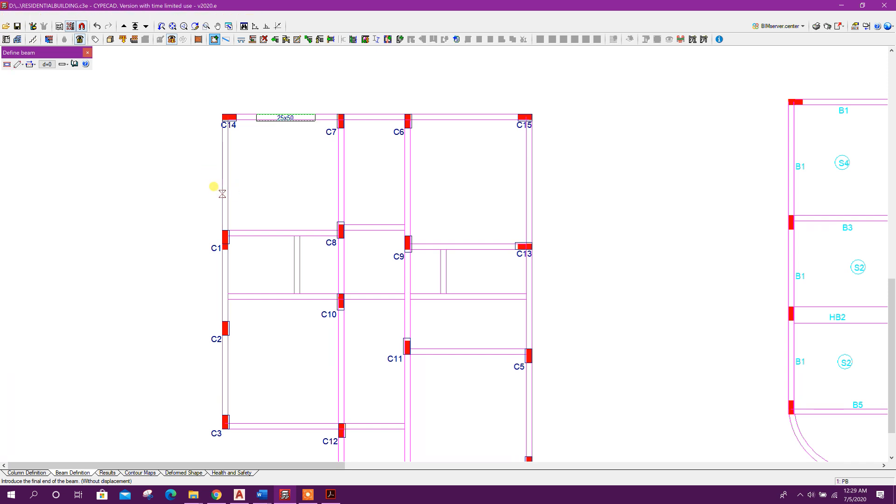
{"action": "left_click", "coordinate": [222, 160]}
{"action": "right_click", "coordinate": [270, 166]}
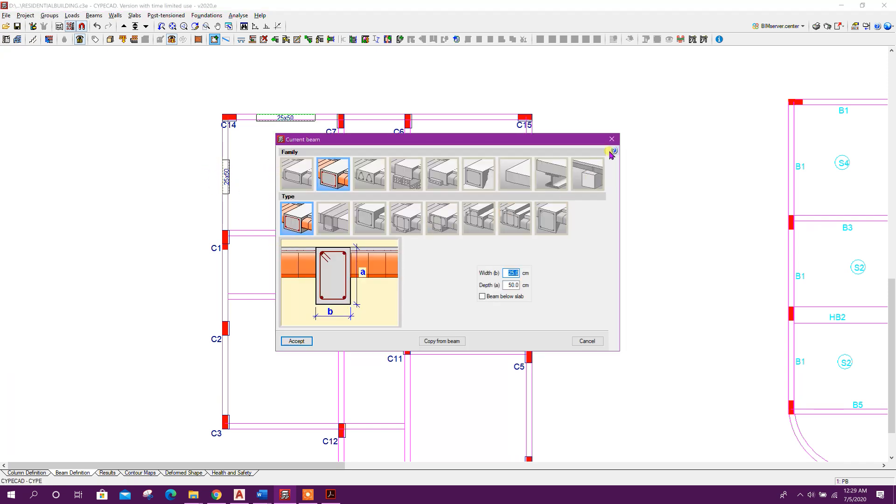
{"action": "left_click", "coordinate": [301, 340]}
Draw 25x50 beams between C3 and C12, between C11 and C5, and between C16 and C4
{"action": "scroll", "coordinate": [261, 322], "scroll_direction": "down", "scroll_amount": 2}
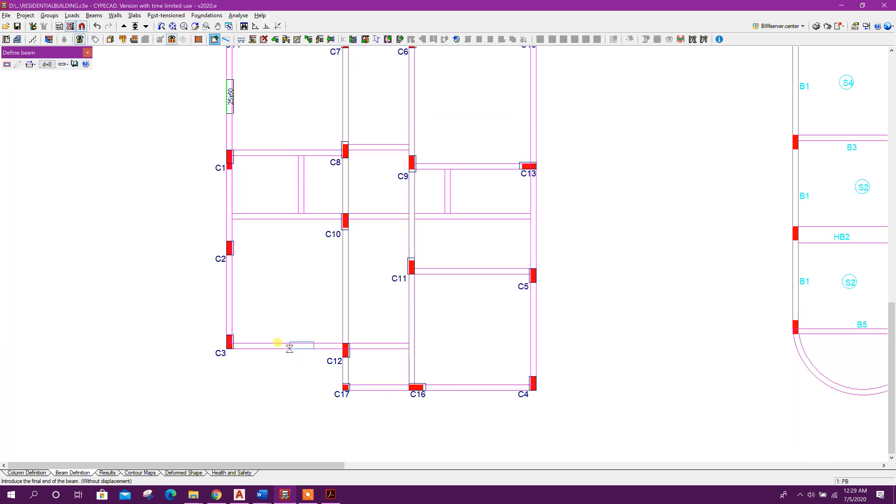
{"action": "left_click", "coordinate": [472, 387]}
{"action": "left_click", "coordinate": [498, 271]}
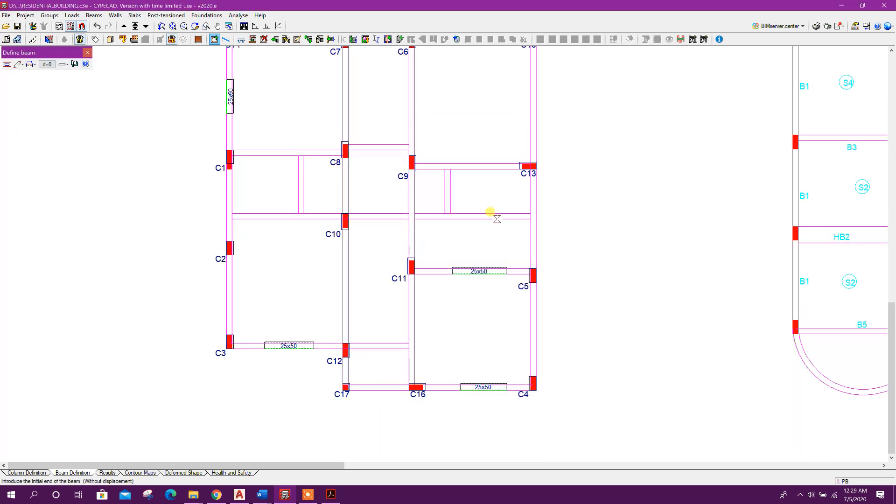
Draw 25x50 beams between C1 and C10, between C9 and C13, and along the right edge from C5 to C4
{"action": "left_click", "coordinate": [292, 215]}
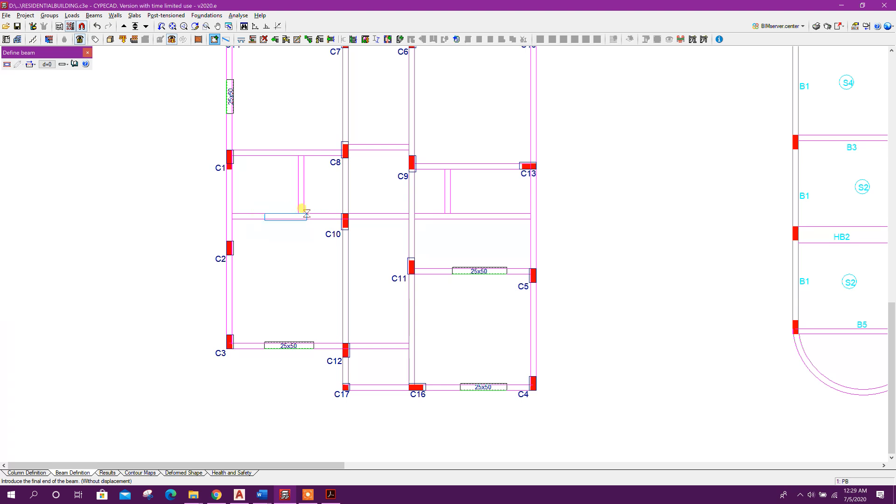
{"action": "left_click", "coordinate": [485, 166]}
{"action": "left_click", "coordinate": [533, 301]}
{"action": "middle_click_drag", "start_coordinate": [533, 195], "coordinate": [526, 290]}
{"action": "left_click", "coordinate": [497, 132]}
{"action": "left_click", "coordinate": [465, 131]}
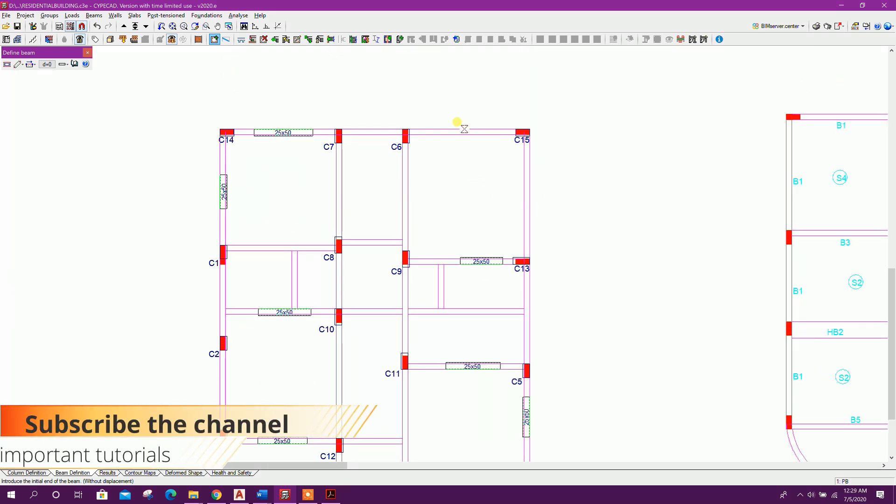
Set the beam depth to 60 cm and draw 25x60 beams from C7 down to C8 and from C6 down to C9
{"action": "left_click", "coordinate": [97, 27]}
{"action": "middle_click_drag", "start_coordinate": [256, 242], "coordinate": [279, 171]}
{"action": "scroll", "coordinate": [459, 213], "scroll_direction": "down", "scroll_amount": 1}
{"action": "left_click", "coordinate": [214, 40]}
{"action": "left_click_drag", "start_coordinate": [509, 284], "coordinate": [526, 285]}
{"action": "type", "text": "60"}
{"action": "key", "text": "Return"}
{"action": "left_click", "coordinate": [369, 125]}
{"action": "left_click", "coordinate": [429, 111]}
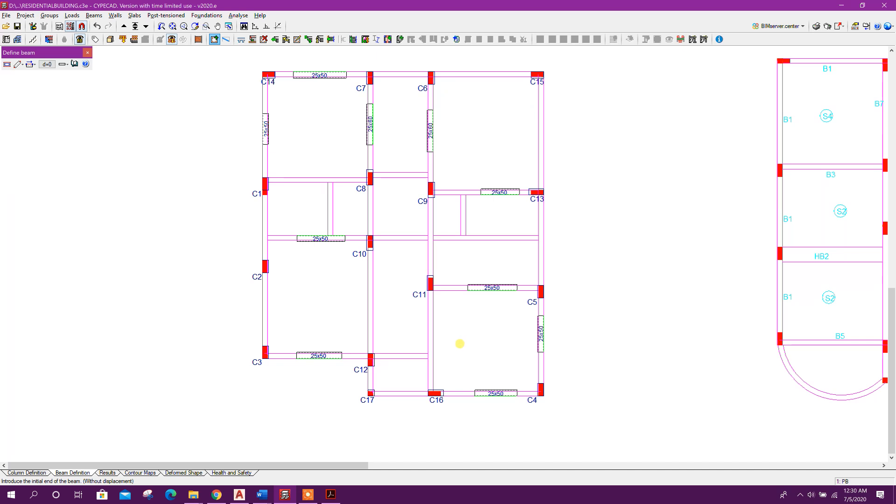
Extend the top beam line past C15 with Extend beam, keeping the extended beam's type
{"action": "left_click", "coordinate": [88, 52]}
{"action": "left_click", "coordinate": [94, 15]}
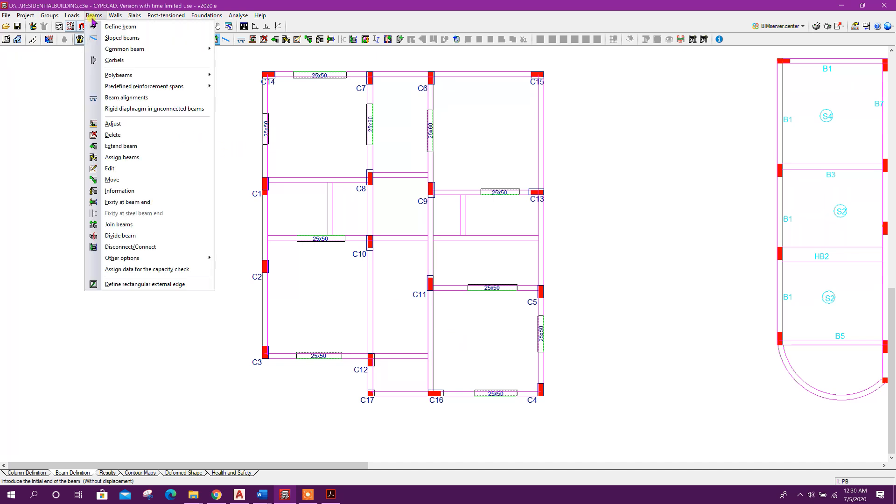
{"action": "left_click", "coordinate": [116, 146]}
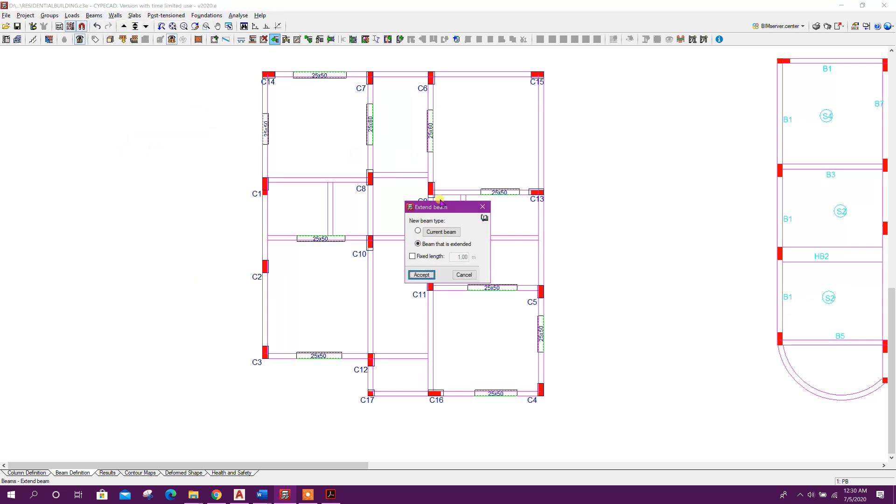
{"action": "left_click", "coordinate": [421, 275]}
{"action": "left_click", "coordinate": [325, 69]}
{"action": "left_click", "coordinate": [575, 85]}
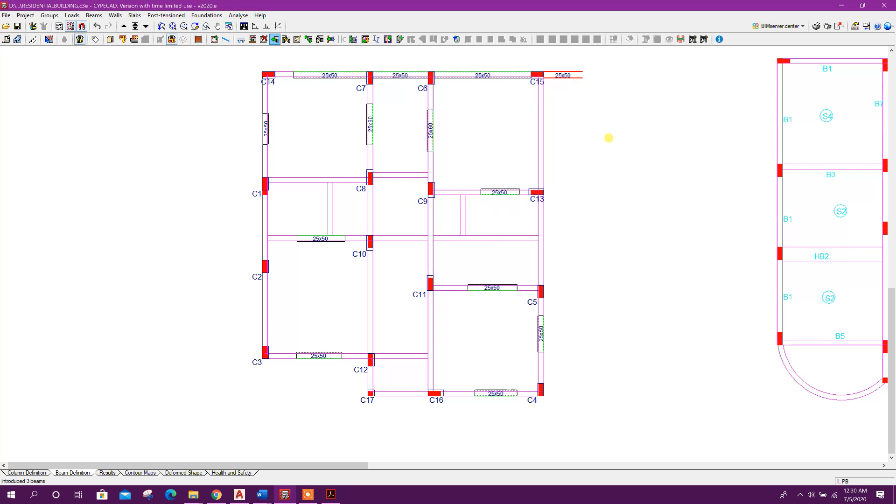
Extend the top beam line beyond C14 and the left-edge beams down beyond C3
{"action": "left_click", "coordinate": [286, 70]}
{"action": "left_click", "coordinate": [183, 73]}
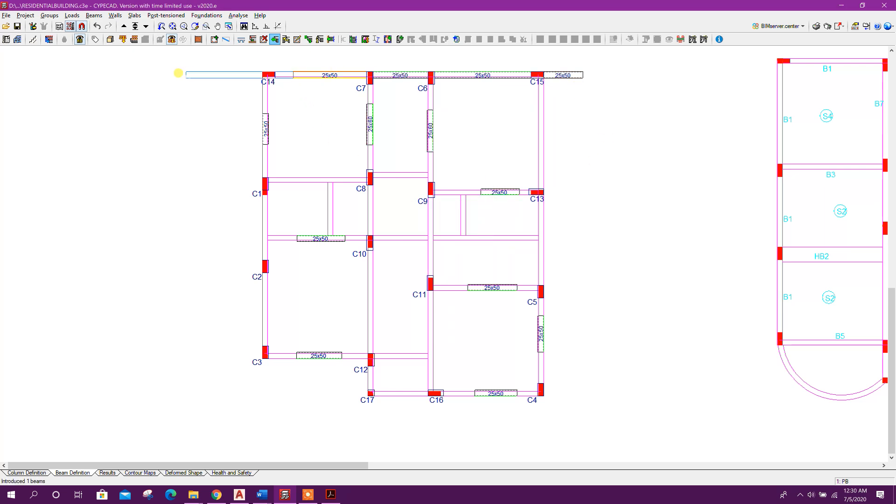
{"action": "left_click", "coordinate": [253, 117]}
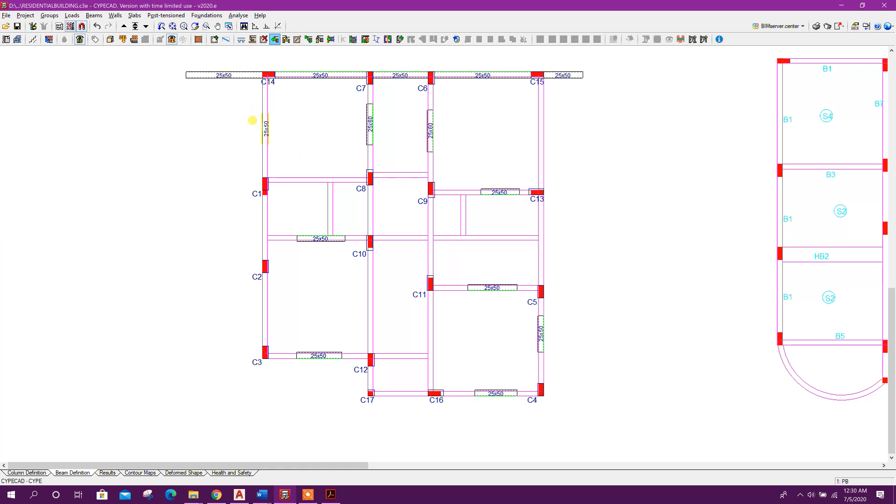
{"action": "left_click", "coordinate": [224, 380]}
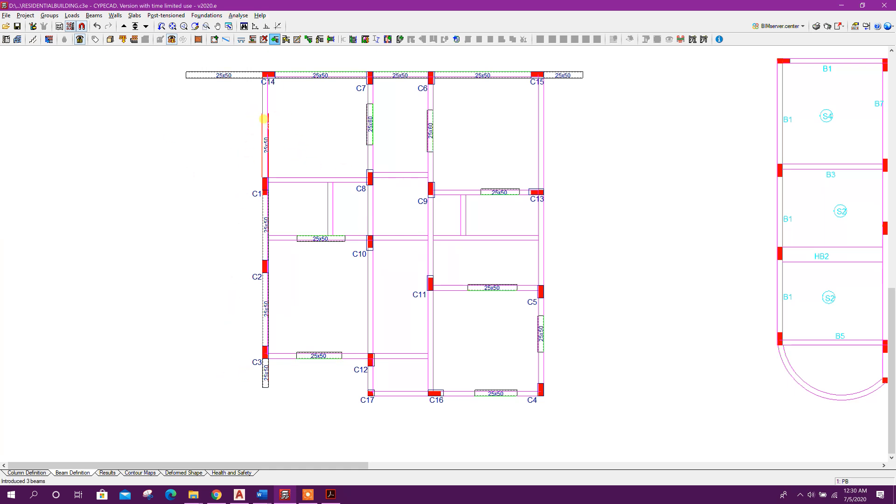
Extend the beams on the column line through C7, C8 and C12 beyond both ends of the plan
{"action": "middle_click_drag", "start_coordinate": [386, 280], "coordinate": [380, 353]}
{"action": "left_click", "coordinate": [280, 96]}
{"action": "left_click", "coordinate": [364, 196]}
{"action": "mouse_move", "coordinate": [378, 261]}
{"action": "middle_mouse_down"}
{"action": "mouse_move", "coordinate": [364, 191]}
{"action": "mouse_move", "coordinate": [363, 252]}
{"action": "middle_mouse_up"}
{"action": "left_click", "coordinate": [363, 417]}
{"action": "left_click", "coordinate": [349, 140]}
{"action": "left_click", "coordinate": [343, 70]}
{"action": "scroll", "coordinate": [420, 210], "scroll_direction": "down", "scroll_amount": 1}
Extend the C9–C13 beam beyond both columns and the right-edge line from C15 to C4 beyond both ends
{"action": "left_click", "coordinate": [429, 193]}
{"action": "left_click", "coordinate": [359, 194]}
{"action": "left_click", "coordinate": [420, 194]}
{"action": "left_click", "coordinate": [543, 196]}
{"action": "left_click", "coordinate": [480, 322]}
{"action": "left_click", "coordinate": [481, 71]}
{"action": "left_click", "coordinate": [479, 324]}
{"action": "left_click", "coordinate": [481, 415]}
Extend the bottom beam line beyond C17 and the C11–C5 beam beyond both ends
{"action": "left_click", "coordinate": [438, 377]}
{"action": "left_click", "coordinate": [285, 378]}
{"action": "left_click", "coordinate": [433, 377]}
{"action": "left_click", "coordinate": [429, 281]}
{"action": "left_click", "coordinate": [364, 283]}
{"action": "left_click", "coordinate": [437, 282]}
{"action": "left_click", "coordinate": [554, 283]}
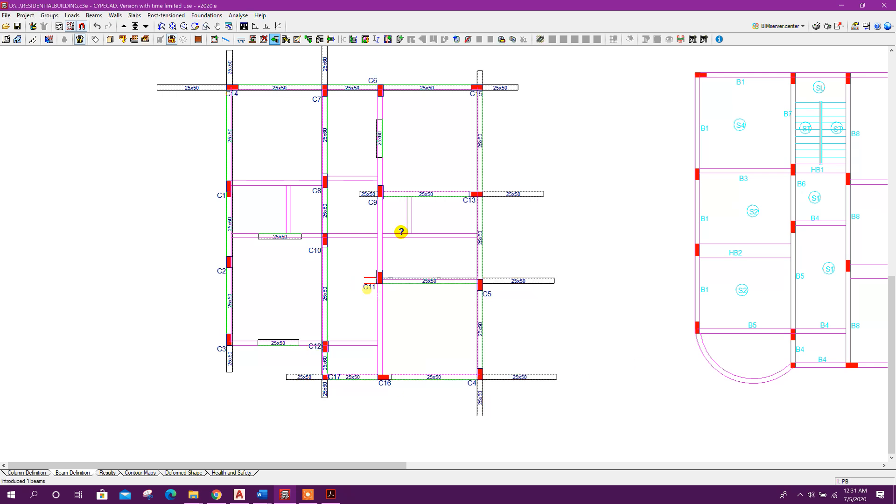
Extend the beam line through C1 and C10 beyond both edges of the plan
{"action": "left_click", "coordinate": [279, 237]}
{"action": "left_click", "coordinate": [178, 237]}
{"action": "left_click", "coordinate": [294, 236]}
{"action": "left_click", "coordinate": [514, 235]}
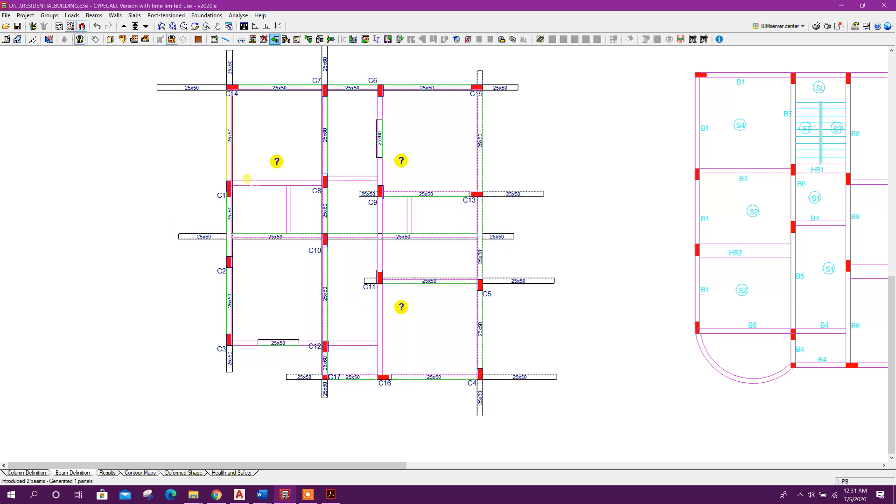
Extend the beams on the C3–C12 line and on the column line through C6, C9 and C16
{"action": "middle_click_drag", "start_coordinate": [251, 186], "coordinate": [256, 156]}
{"action": "left_click", "coordinate": [284, 311]}
{"action": "left_click", "coordinate": [407, 310]}
{"action": "left_click", "coordinate": [283, 311]}
{"action": "left_click", "coordinate": [179, 309]}
{"action": "middle_click_drag", "start_coordinate": [326, 140], "coordinate": [319, 184]}
{"action": "left_click", "coordinate": [375, 150]}
{"action": "left_click", "coordinate": [375, 413]}
{"action": "left_click", "coordinate": [375, 152]}
{"action": "left_click", "coordinate": [383, 68]}
{"action": "middle_click_drag", "start_coordinate": [392, 65], "coordinate": [395, 84]}
{"action": "scroll", "coordinate": [379, 179], "scroll_direction": "up", "scroll_amount": 1}
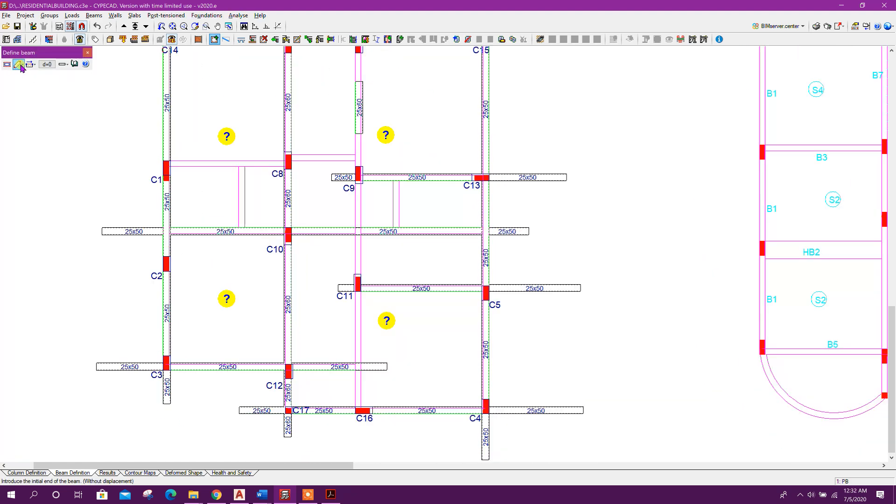
Change the current beam section to 25 cm wide by 40 cm deep
{"action": "left_click", "coordinate": [19, 69]}
{"action": "double_click", "coordinate": [511, 285]}
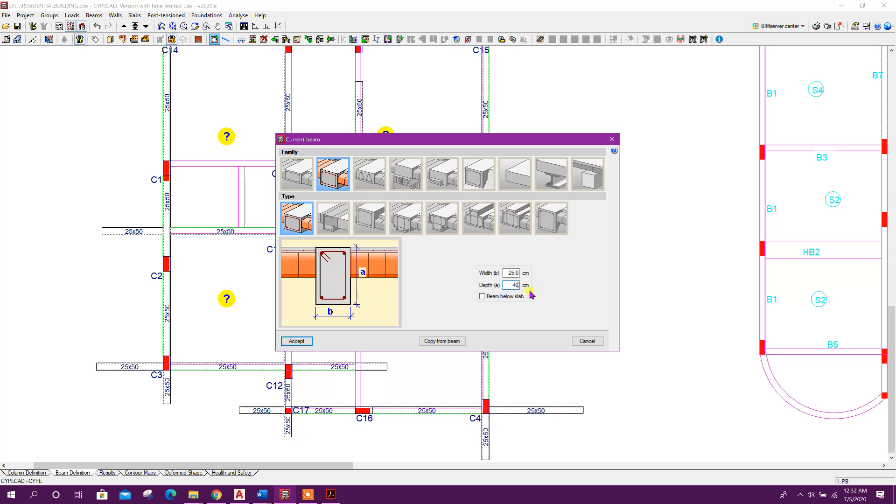
{"action": "left_click", "coordinate": [297, 341]}
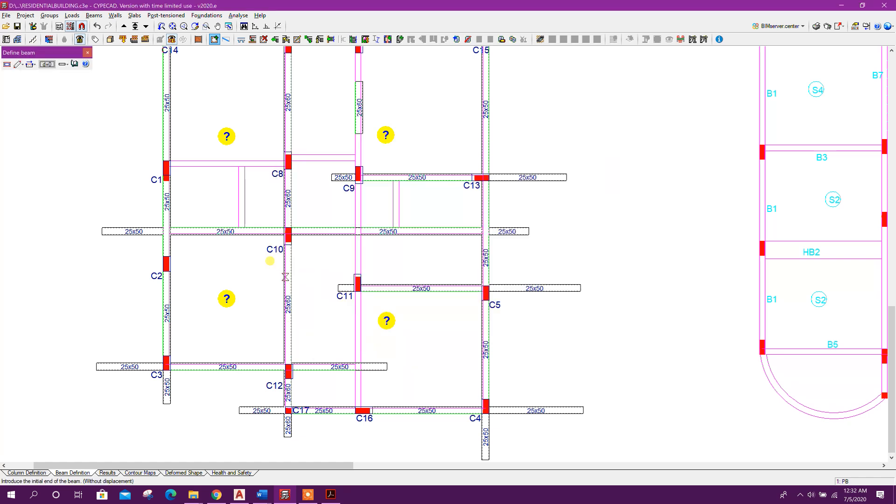
Draw 25x40 beams over the inner walls: two short vertical beams and the horizontal beam from C1 towards C8
{"action": "left_click", "coordinate": [245, 169]}
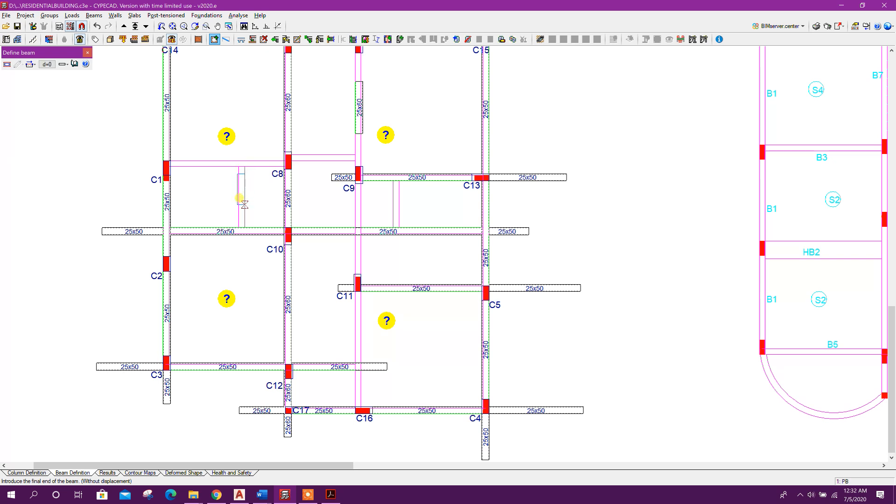
{"action": "left_click", "coordinate": [245, 210]}
{"action": "left_click", "coordinate": [396, 192]}
{"action": "left_click", "coordinate": [396, 215]}
{"action": "left_click", "coordinate": [189, 163]}
{"action": "left_click", "coordinate": [264, 166]}
{"action": "left_click", "coordinate": [298, 155]}
{"action": "left_click", "coordinate": [341, 156]}
Extend the 25x40 beams near C1 and C8 and close the incidents report
{"action": "left_click", "coordinate": [275, 39]}
{"action": "left_click", "coordinate": [359, 130]}
{"action": "middle_click_drag", "start_coordinate": [404, 141], "coordinate": [392, 252]}
{"action": "scroll", "coordinate": [350, 233], "scroll_direction": "up", "scroll_amount": 1}
{"action": "left_click", "coordinate": [351, 196]}
{"action": "left_click", "coordinate": [323, 197]}
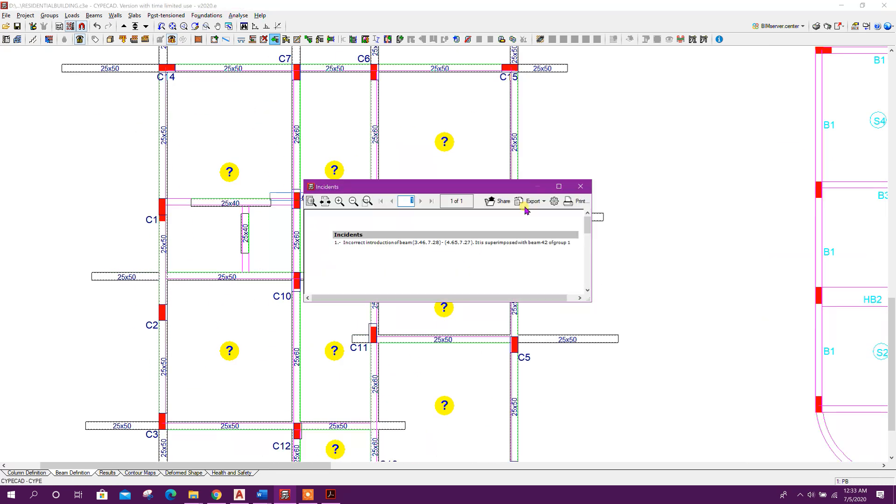
{"action": "left_click", "coordinate": [587, 186]}
Extend the 25x40 beams in the C1 row and between C1 and C10 beyond their ends
{"action": "scroll", "coordinate": [310, 212], "scroll_direction": "up", "scroll_amount": 1}
{"action": "left_click", "coordinate": [294, 193]}
{"action": "middle_click_drag", "start_coordinate": [328, 218], "coordinate": [348, 183]}
{"action": "left_click", "coordinate": [279, 166]}
{"action": "left_click", "coordinate": [314, 166]}
{"action": "left_click", "coordinate": [190, 165]}
{"action": "left_click", "coordinate": [110, 166]}
{"action": "scroll", "coordinate": [240, 280], "scroll_direction": "down", "scroll_amount": 2}
{"action": "left_click", "coordinate": [264, 199]}
{"action": "left_click", "coordinate": [265, 255]}
Extend the 25x40 beam between C9 and C13 and the remaining inner beams beyond their ends
{"action": "scroll", "coordinate": [269, 261], "scroll_direction": "down", "scroll_amount": 1}
{"action": "middle_click_drag", "start_coordinate": [419, 207], "coordinate": [396, 222]}
{"action": "left_click", "coordinate": [397, 220]}
{"action": "left_click", "coordinate": [398, 273]}
{"action": "left_click", "coordinate": [397, 206]}
{"action": "left_click", "coordinate": [400, 156]}
{"action": "scroll", "coordinate": [425, 229], "scroll_direction": "down", "scroll_amount": 1}
{"action": "middle_click_drag", "start_coordinate": [458, 264], "coordinate": [492, 253]}
{"action": "scroll", "coordinate": [439, 257], "scroll_direction": "down", "scroll_amount": 1}
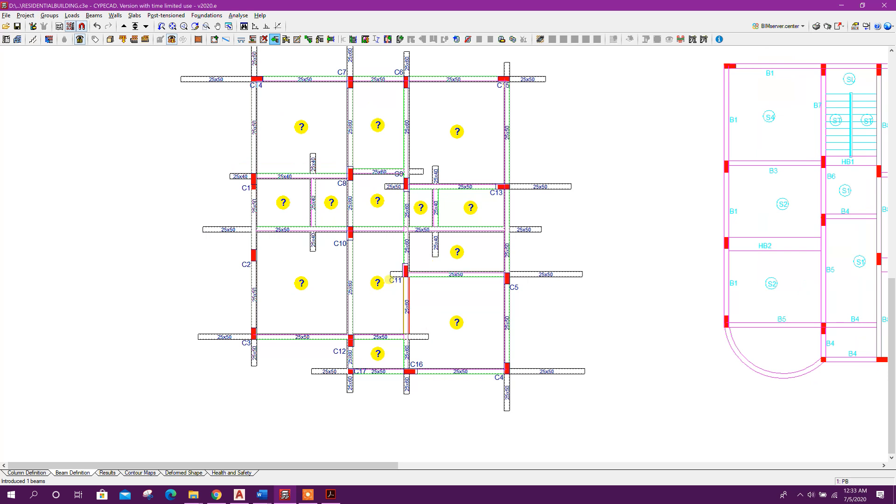
{"action": "middle_click_drag", "start_coordinate": [285, 67], "coordinate": [277, 124]}
{"action": "middle_click_drag", "start_coordinate": [459, 312], "coordinate": [458, 276]}
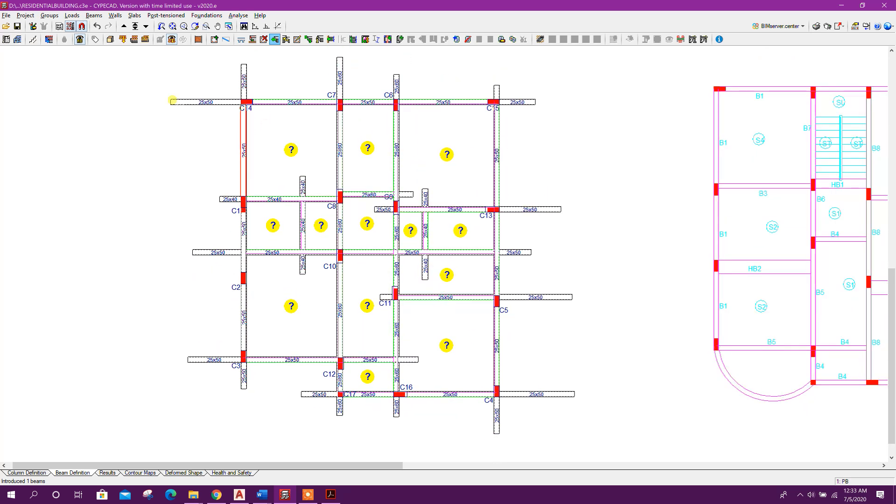
Trim the extended beam ends at the top and right of the plan back to the columns with Adjust
{"action": "left_click", "coordinate": [94, 15]}
{"action": "left_click", "coordinate": [115, 125]}
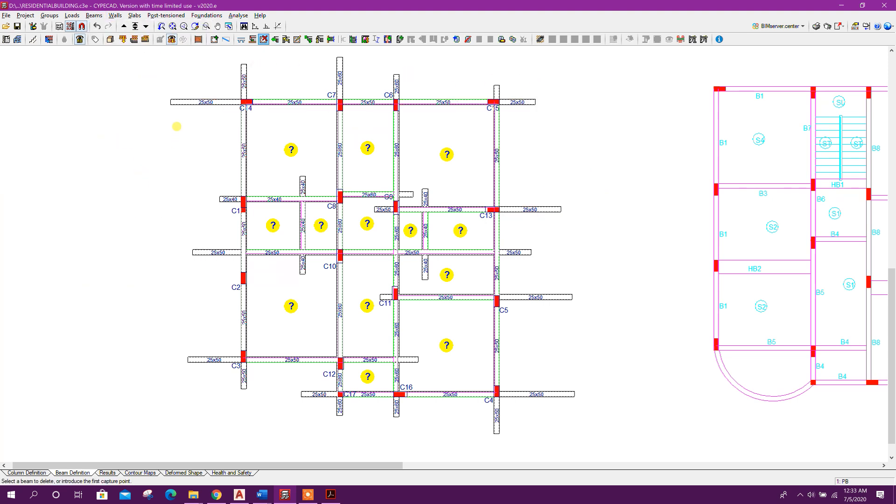
{"action": "left_click", "coordinate": [196, 102]}
{"action": "left_click", "coordinate": [243, 74]}
{"action": "left_click", "coordinate": [343, 75]}
{"action": "left_click", "coordinate": [394, 79]}
{"action": "left_click", "coordinate": [497, 87]}
{"action": "left_click", "coordinate": [519, 102]}
{"action": "left_click", "coordinate": [536, 210]}
{"action": "left_click", "coordinate": [520, 252]}
{"action": "left_click", "coordinate": [541, 297]}
{"action": "middle_click_drag", "start_coordinate": [541, 362], "coordinate": [545, 294]}
{"action": "left_click", "coordinate": [500, 346]}
{"action": "left_click", "coordinate": [399, 339]}
{"action": "left_click", "coordinate": [344, 338]}
{"action": "left_click", "coordinate": [322, 325]}
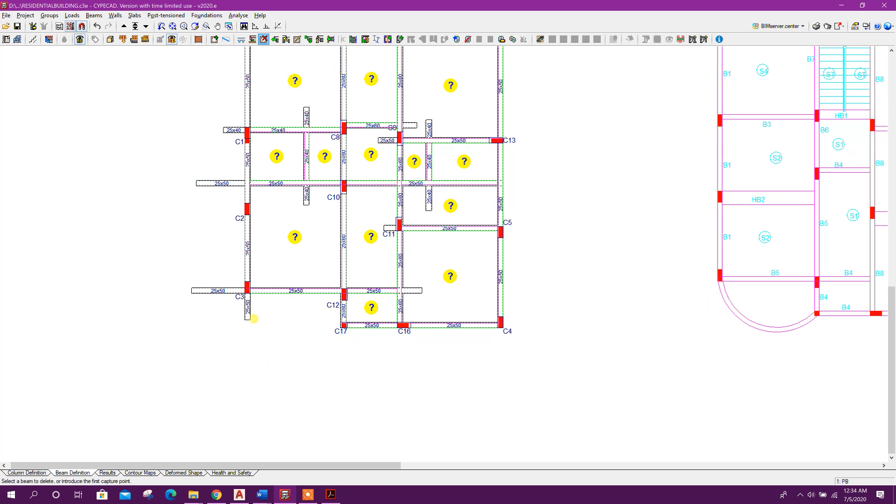
Trim the remaining extended beam ends at the bottom, left and interior back to their intersections with Adjust
{"action": "middle_click_drag", "start_coordinate": [446, 280], "coordinate": [499, 292]}
{"action": "left_click", "coordinate": [466, 303]}
{"action": "middle_click_drag", "start_coordinate": [422, 206], "coordinate": [416, 265]}
{"action": "left_click", "coordinate": [475, 269]}
{"action": "left_click", "coordinate": [354, 271]}
{"action": "left_click", "coordinate": [216, 158]}
{"action": "left_click", "coordinate": [275, 290]}
{"action": "left_click", "coordinate": [258, 363]}
{"action": "left_click", "coordinate": [294, 382]}
{"action": "left_click", "coordinate": [426, 214]}
Open the panel manager and define flat slab panels in the top three bays and the bay between C8 and C9
{"action": "scroll", "coordinate": [329, 174], "scroll_direction": "down", "scroll_amount": 1}
{"action": "middle_click_drag", "start_coordinate": [329, 174], "coordinate": [289, 207]}
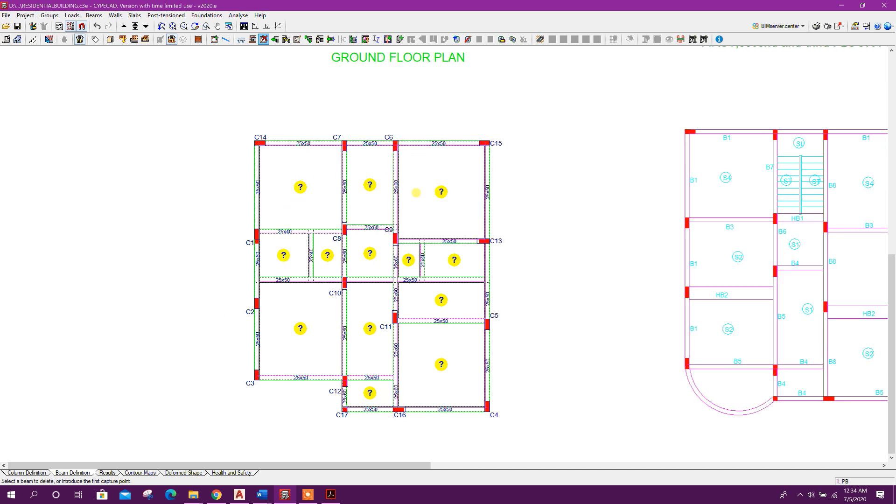
{"action": "middle_click_drag", "start_coordinate": [415, 337], "coordinate": [412, 292]}
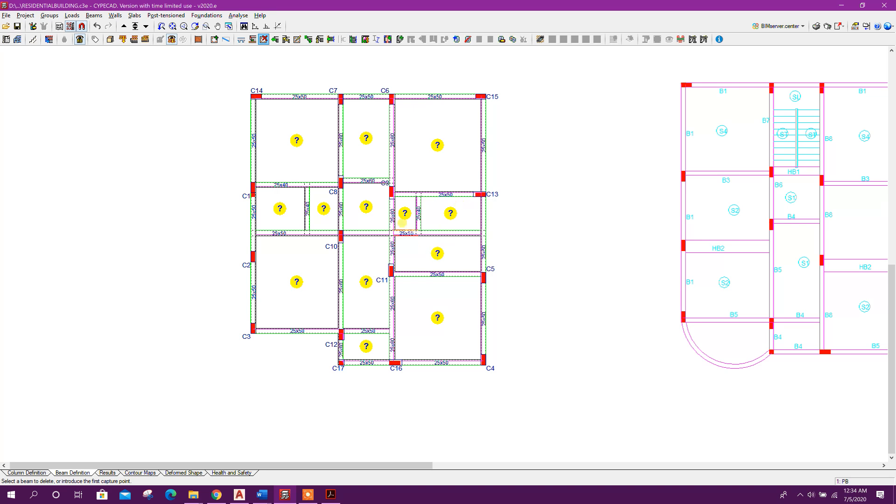
{"action": "left_click", "coordinate": [134, 16]}
{"action": "left_click", "coordinate": [167, 27]}
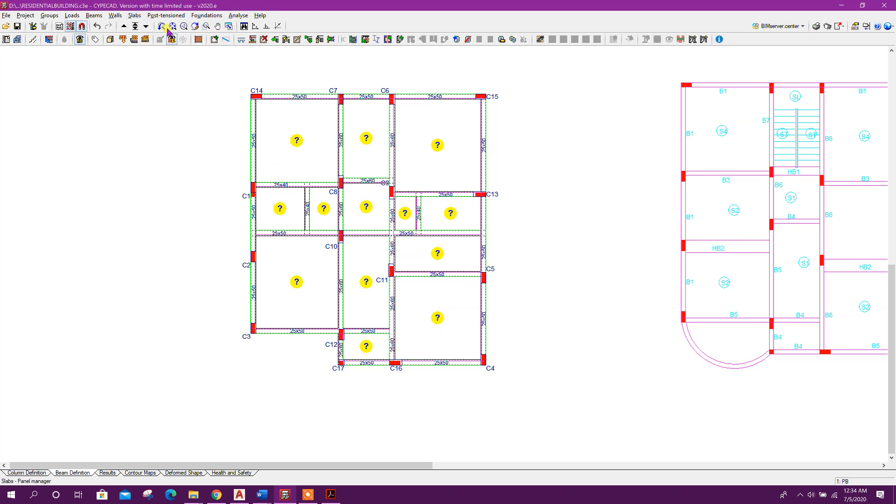
{"action": "left_click", "coordinate": [26, 64]}
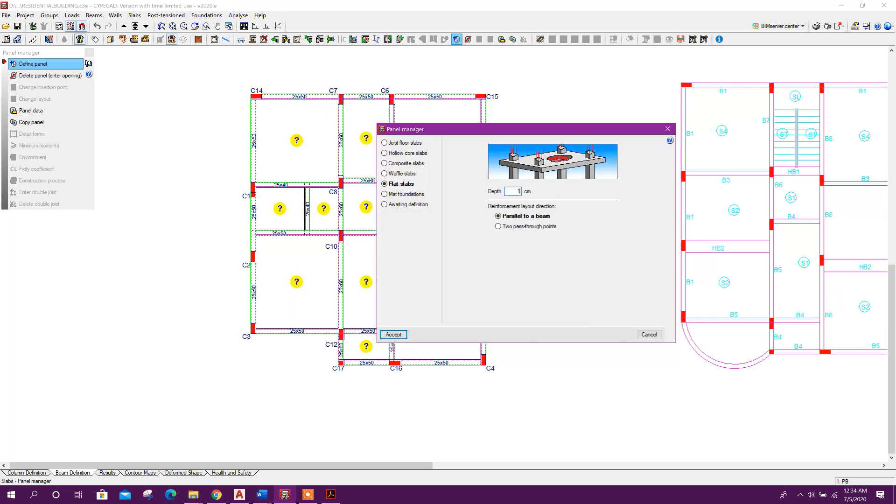
{"action": "left_click", "coordinate": [394, 334]}
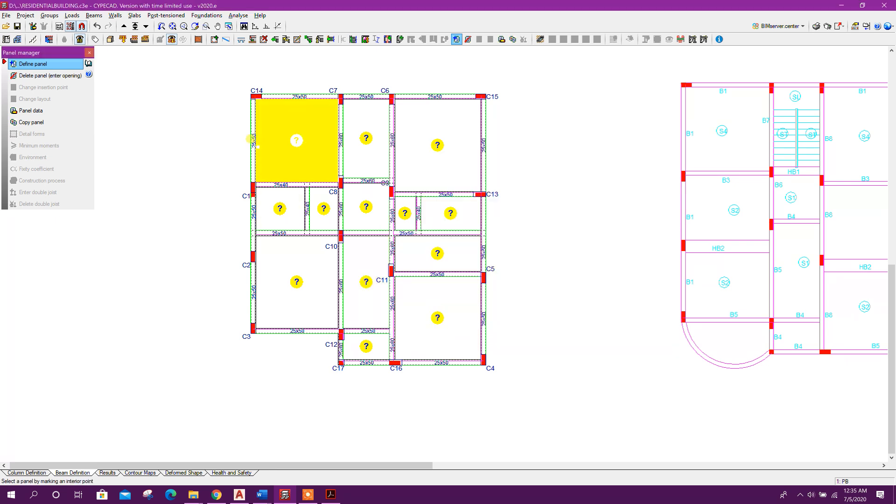
{"action": "left_click", "coordinate": [304, 146]}
{"action": "left_click", "coordinate": [315, 145]}
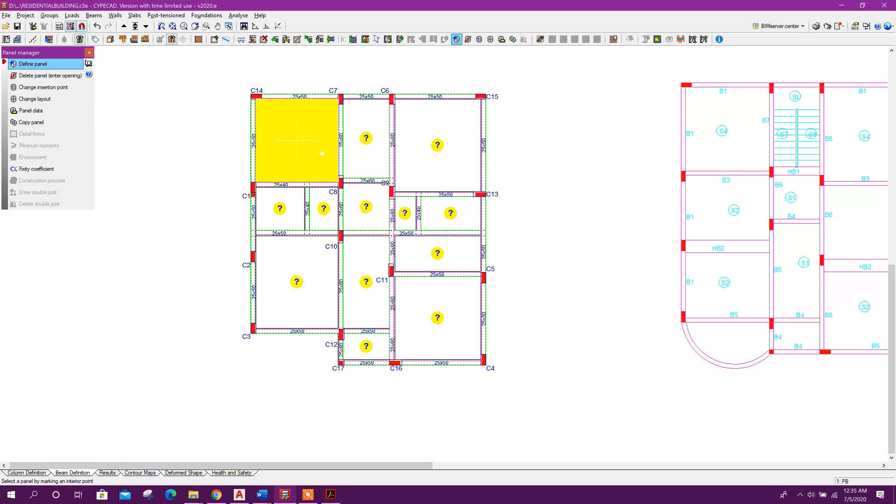
{"action": "left_click", "coordinate": [374, 154]}
{"action": "left_click", "coordinate": [375, 151]}
{"action": "left_click", "coordinate": [434, 144]}
{"action": "left_click", "coordinate": [434, 193]}
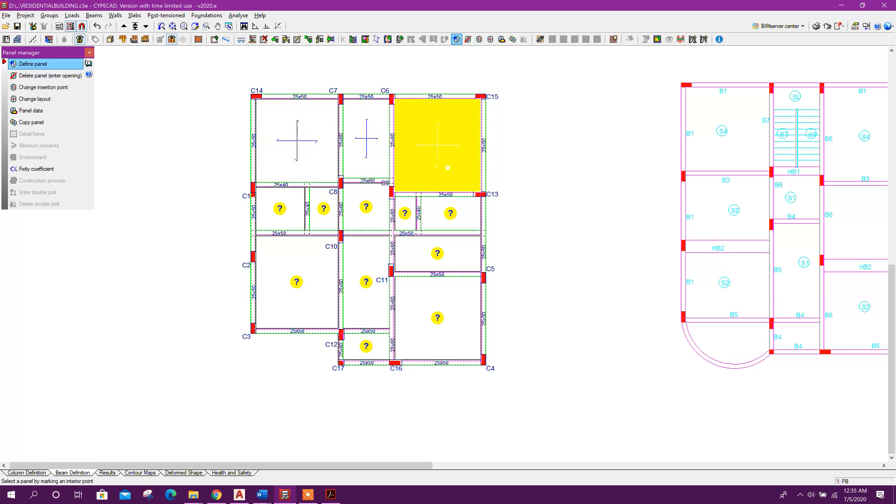
{"action": "left_click", "coordinate": [366, 207]}
{"action": "left_click", "coordinate": [350, 233]}
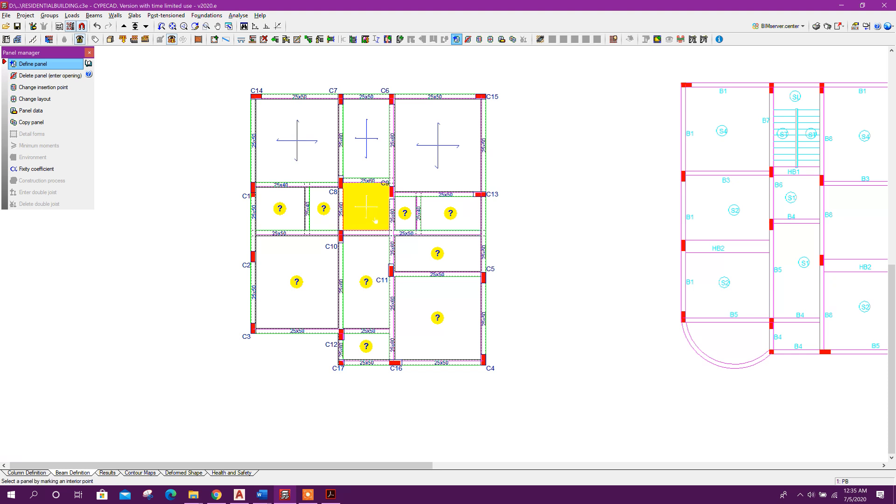
Define flat slab panels in the remaining ground floor bays, setting the reinforcement direction parallel to a beam where requested
{"action": "left_click", "coordinate": [316, 222]}
{"action": "left_click", "coordinate": [305, 219]}
{"action": "left_click", "coordinate": [281, 213]}
{"action": "left_click", "coordinate": [280, 226]}
{"action": "left_click", "coordinate": [283, 252]}
{"action": "left_click", "coordinate": [326, 285]}
{"action": "left_click", "coordinate": [364, 294]}
{"action": "left_click", "coordinate": [392, 301]}
{"action": "left_click", "coordinate": [437, 252]}
{"action": "left_click", "coordinate": [446, 273]}
{"action": "left_click", "coordinate": [438, 315]}
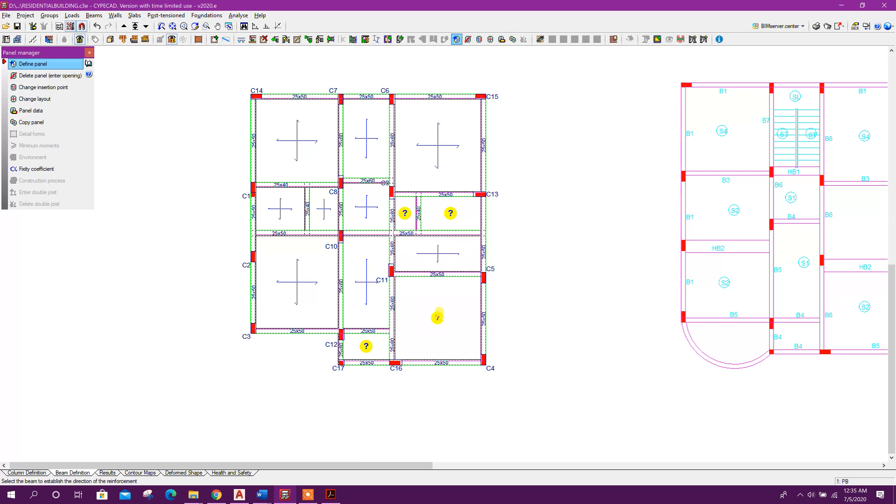
{"action": "left_click", "coordinate": [437, 318]}
{"action": "left_click", "coordinate": [450, 213]}
{"action": "left_click", "coordinate": [452, 219]}
{"action": "left_click", "coordinate": [406, 212]}
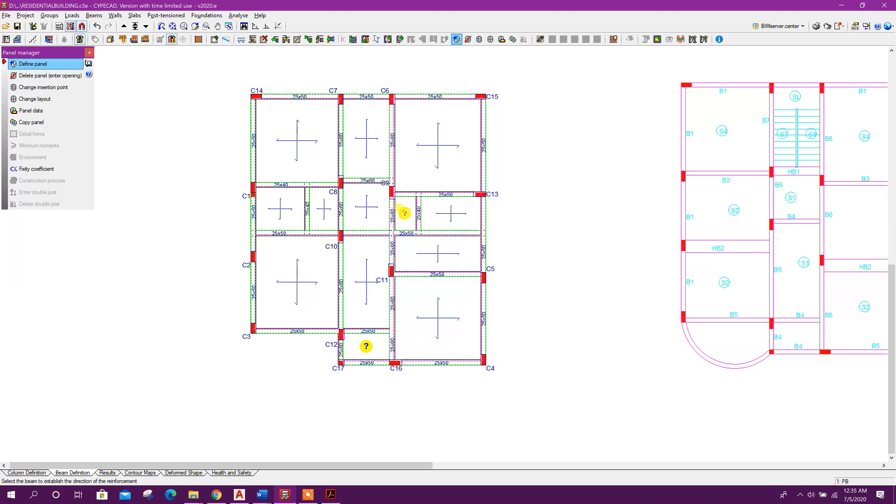
{"action": "left_click", "coordinate": [404, 215]}
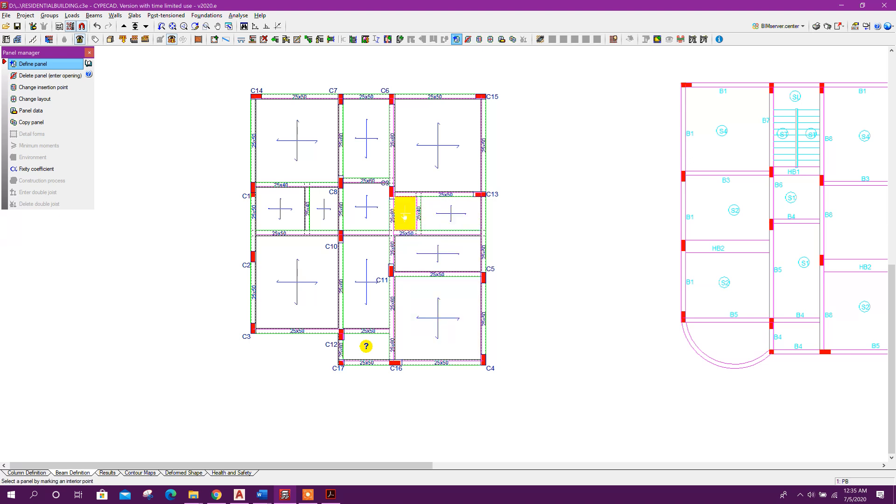
{"action": "left_click", "coordinate": [374, 357]}
{"action": "left_click", "coordinate": [369, 361]}
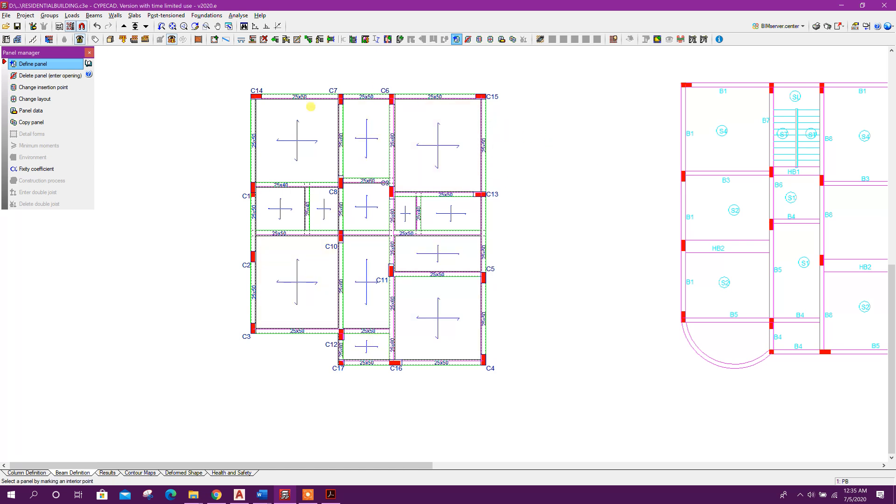
Delete every ground floor panel, turning each bay into an opening, and close the panel manager
{"action": "left_click", "coordinate": [69, 77]}
{"action": "left_click", "coordinate": [322, 146]}
{"action": "left_click", "coordinate": [373, 143]}
{"action": "left_click", "coordinate": [458, 153]}
{"action": "left_click", "coordinate": [448, 213]}
{"action": "left_click", "coordinate": [405, 213]}
{"action": "left_click", "coordinate": [366, 207]}
{"action": "left_click", "coordinate": [295, 219]}
{"action": "left_click", "coordinate": [323, 209]}
{"action": "left_click", "coordinate": [296, 271]}
{"action": "left_click", "coordinate": [366, 296]}
{"action": "left_click", "coordinate": [373, 349]}
{"action": "left_click", "coordinate": [458, 308]}
{"action": "left_click", "coordinate": [460, 253]}
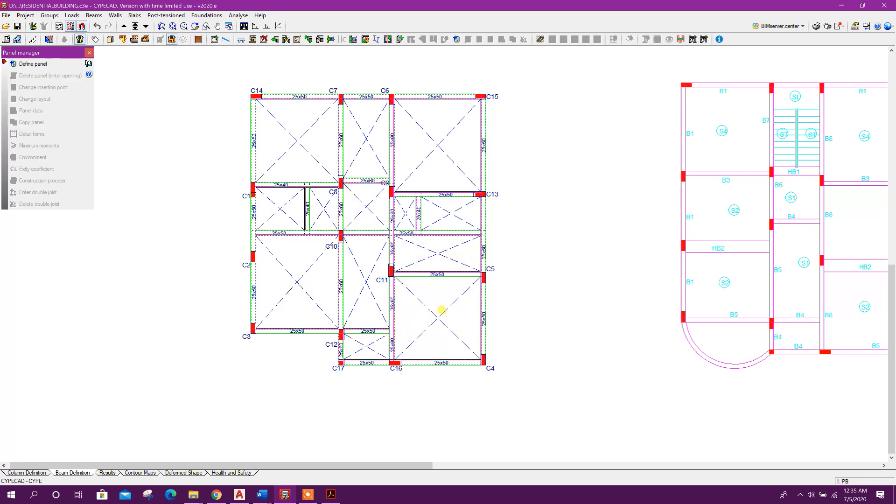
{"action": "left_click", "coordinate": [87, 55]}
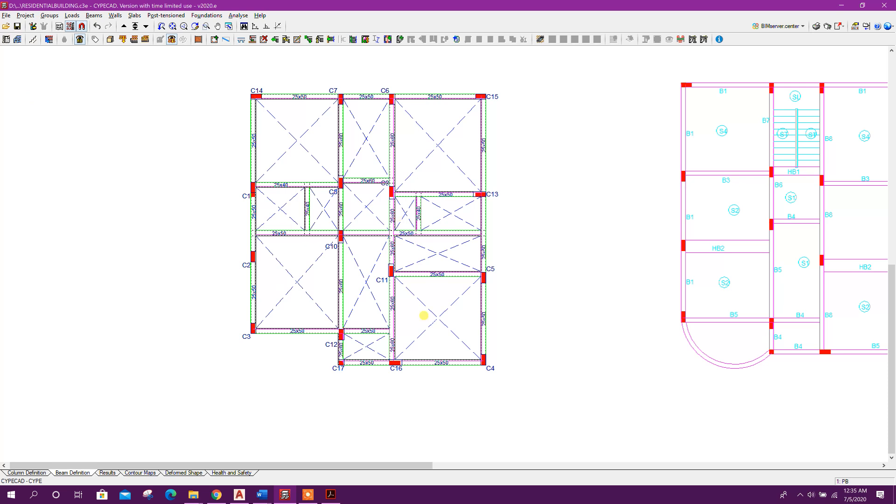
Go to the Floors 2 to 4 group
{"action": "middle_click_drag", "start_coordinate": [540, 219], "coordinate": [486, 224]}
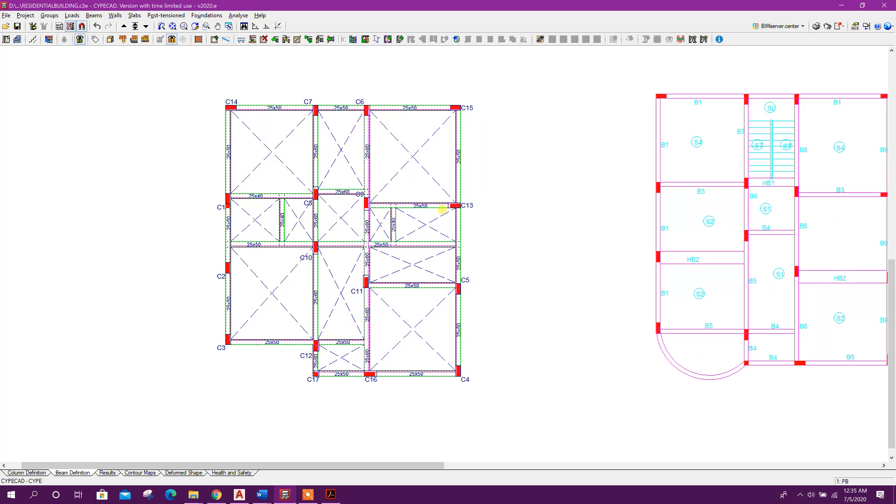
{"action": "left_click", "coordinate": [135, 27]}
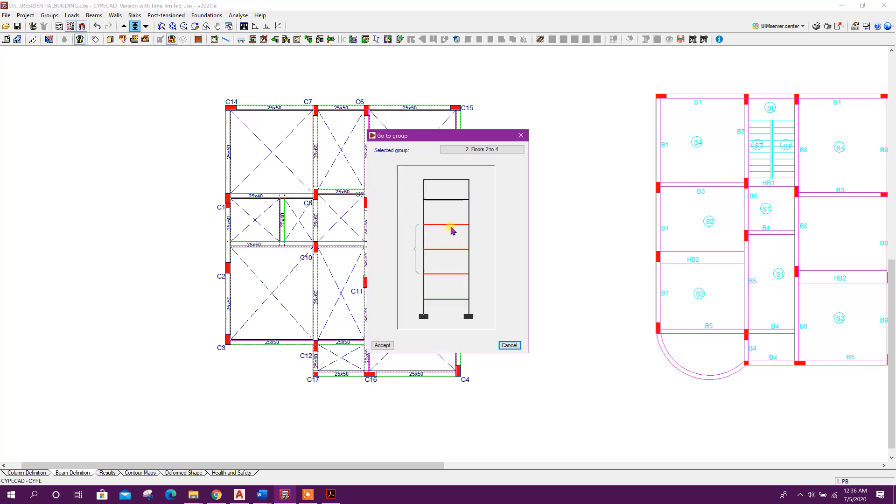
{"action": "double_click", "coordinate": [455, 254]}
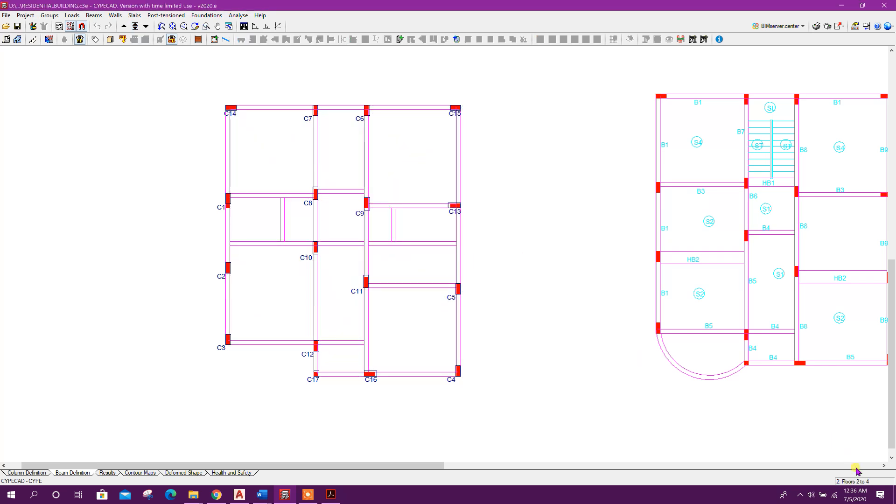
Rename the Floors 2 to 4 group as T1T3 in the group editor and accept
{"action": "left_click", "coordinate": [36, 471]}
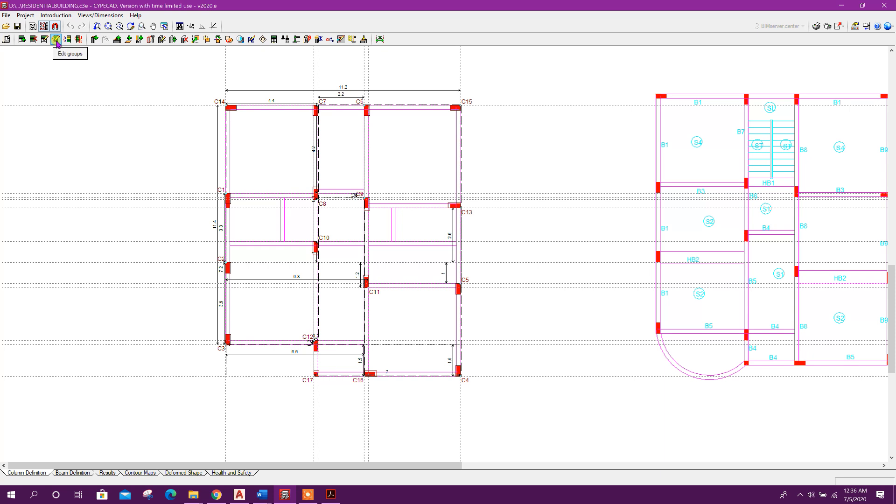
{"action": "left_click", "coordinate": [57, 41]}
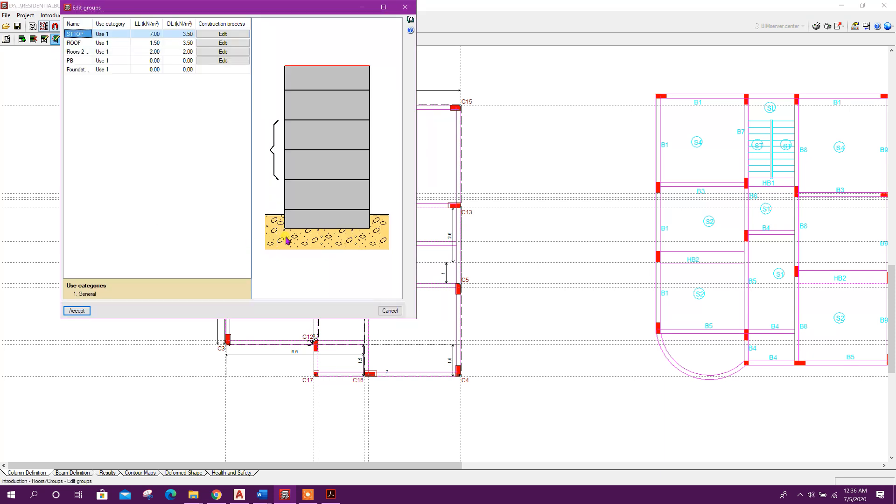
{"action": "left_click", "coordinate": [90, 52]}
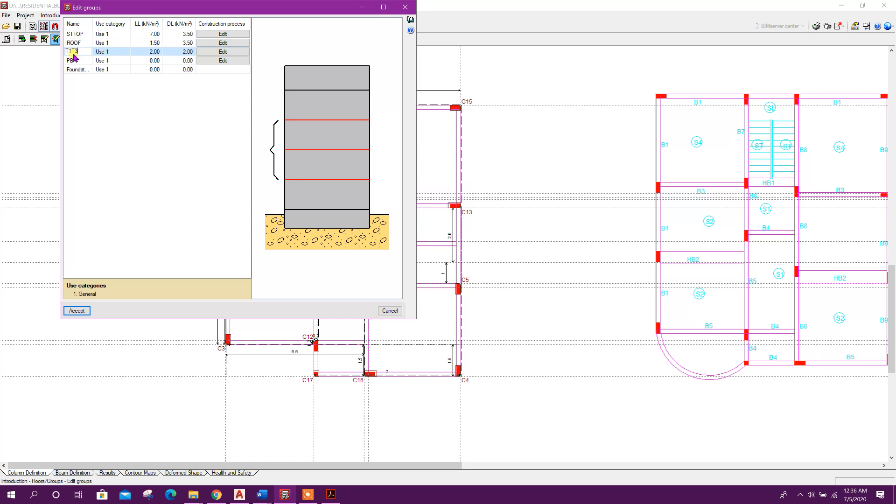
{"action": "left_click", "coordinate": [79, 312]}
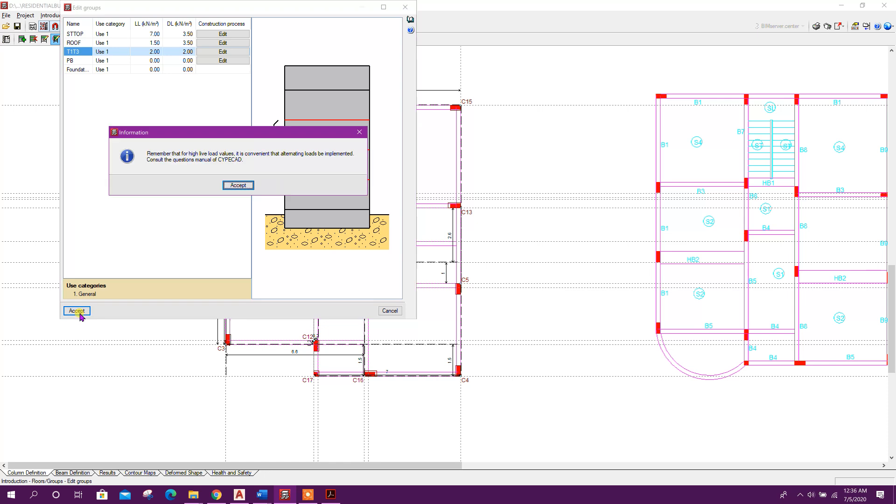
{"action": "left_click", "coordinate": [239, 186]}
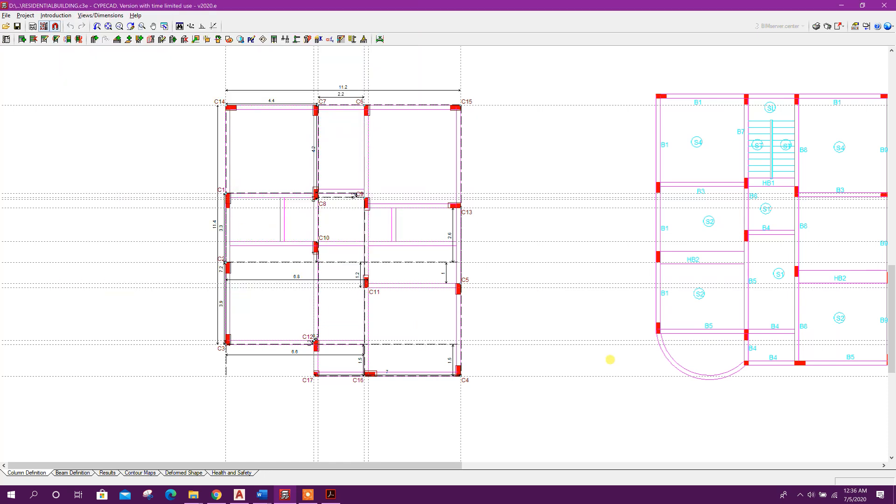
Copy the elements of the ground floor group into T1T3 and review the building in 3D
{"action": "left_click", "coordinate": [62, 470]}
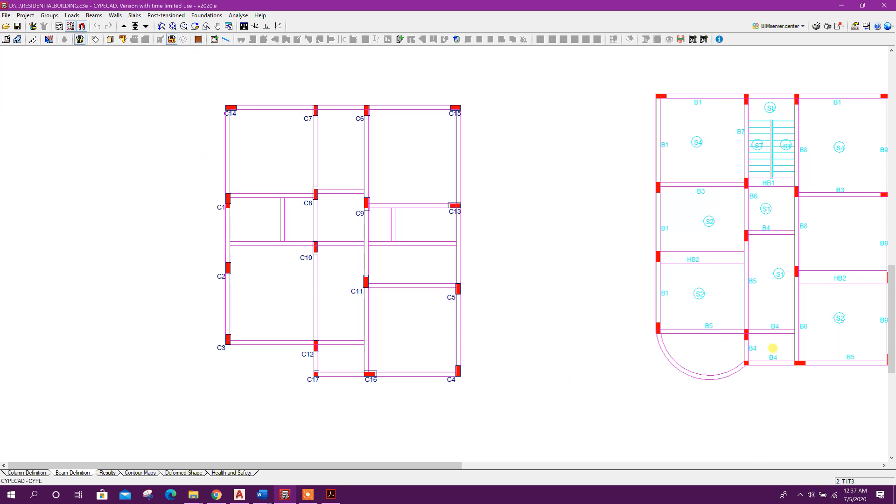
{"action": "scroll", "coordinate": [363, 261], "scroll_direction": "down", "scroll_amount": 1}
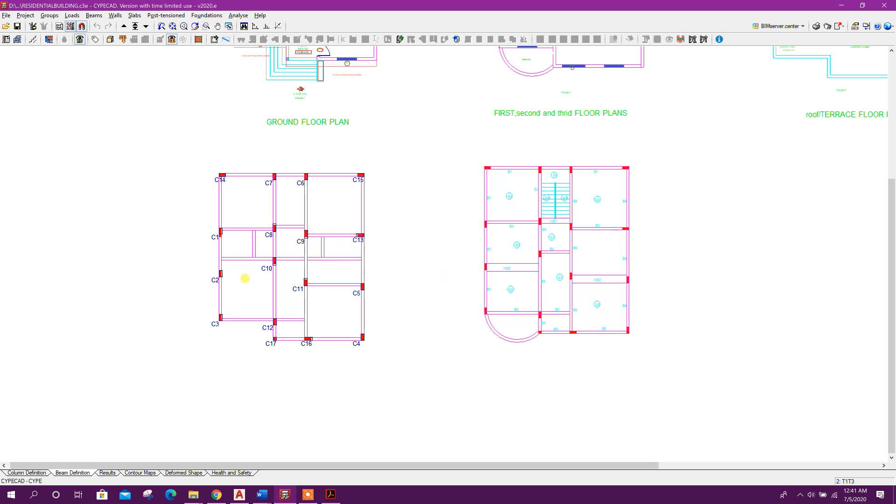
{"action": "left_click", "coordinate": [50, 17]}
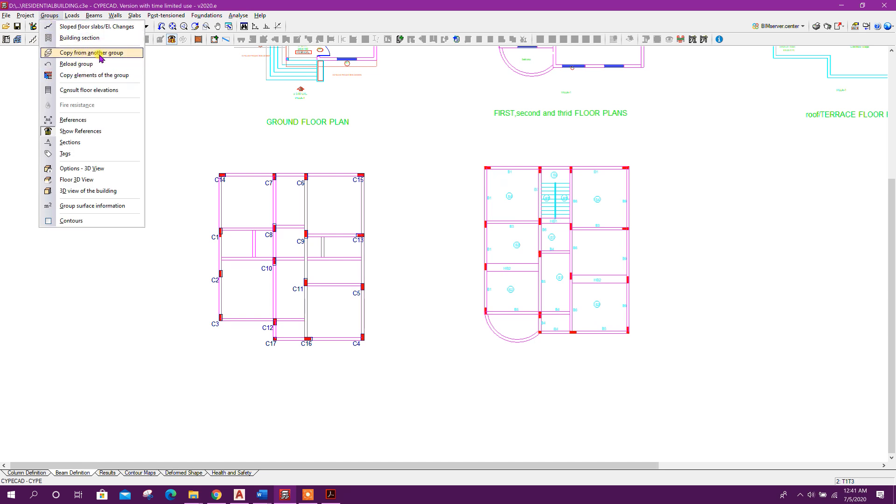
{"action": "left_click", "coordinate": [120, 53]}
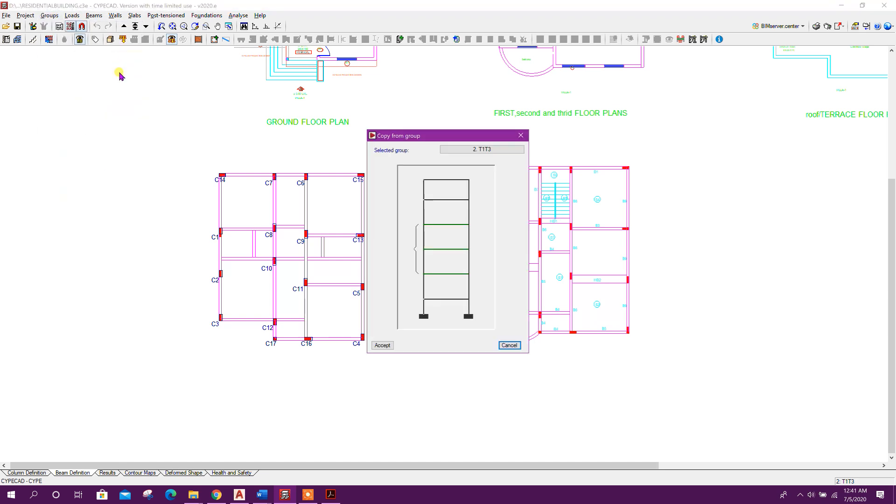
{"action": "left_click", "coordinate": [450, 293]}
{"action": "left_click", "coordinate": [382, 345]}
{"action": "scroll", "coordinate": [186, 388], "scroll_direction": "up", "scroll_amount": 3}
{"action": "middle_click_drag", "start_coordinate": [185, 388], "coordinate": [412, 270]}
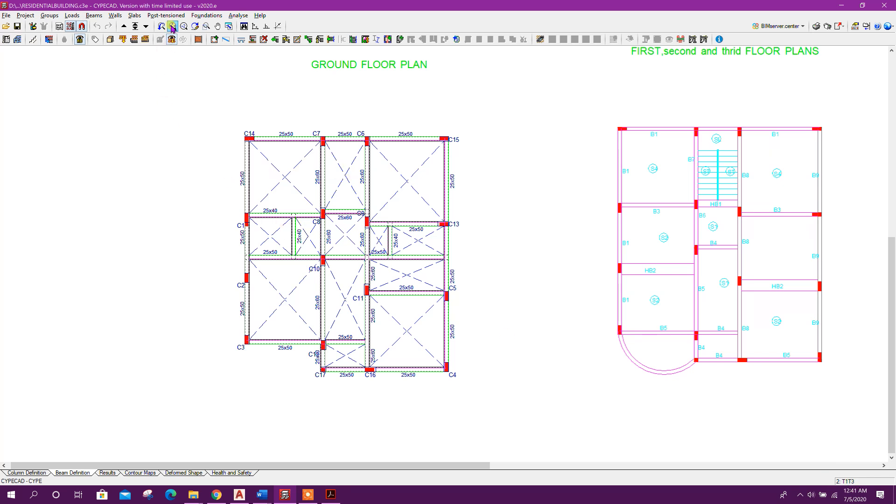
{"action": "left_click", "coordinate": [79, 40]}
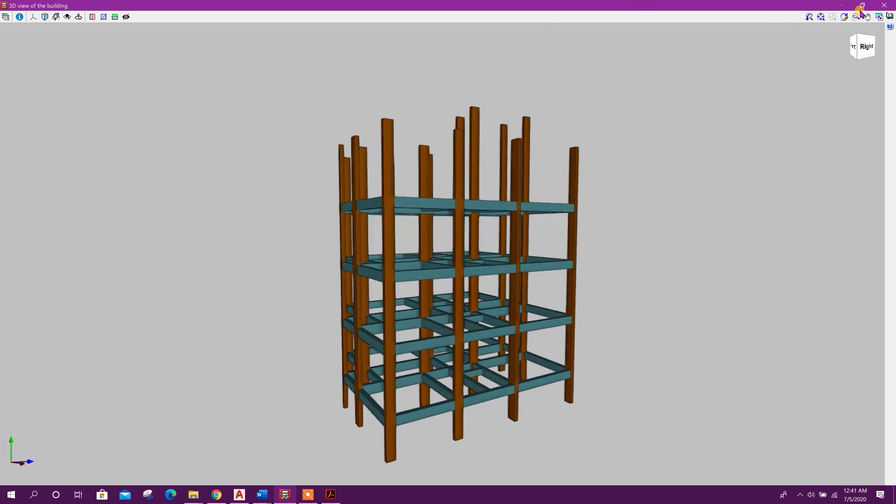
{"action": "left_click", "coordinate": [884, 5]}
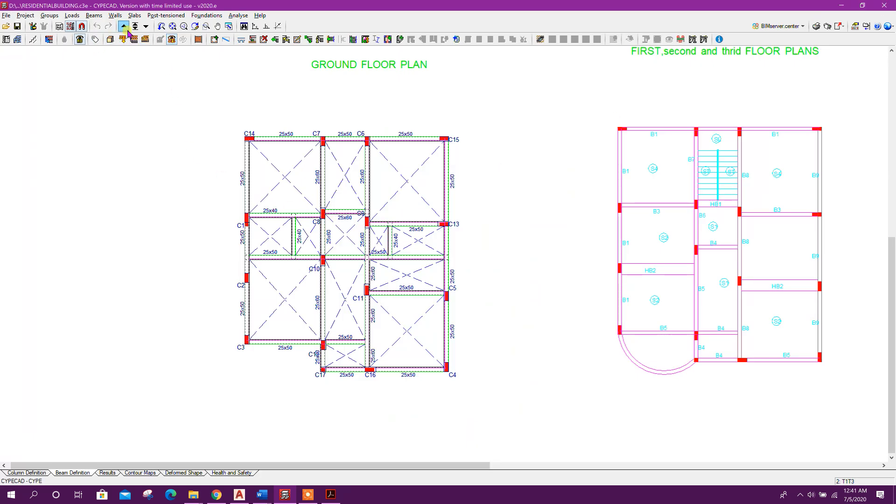
Delete the interior secondary beams around the C1–C8 and C9–C11 bays on the T1T3 floor
{"action": "left_click", "coordinate": [94, 15]}
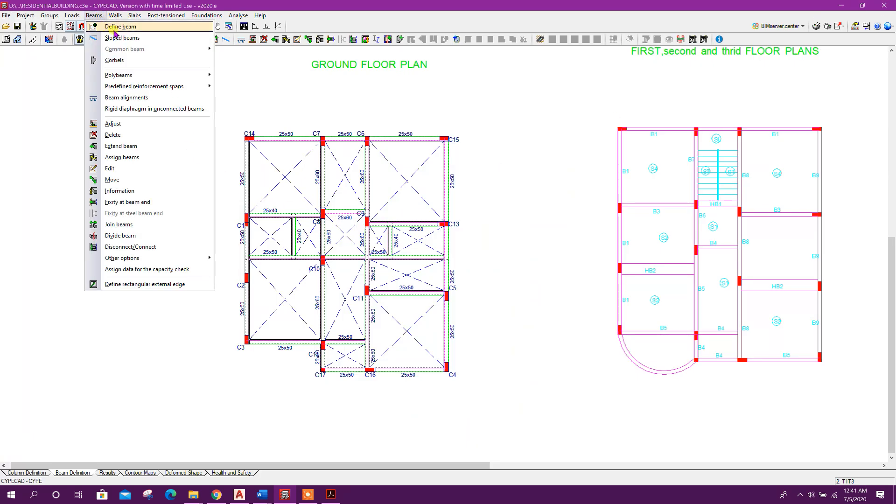
{"action": "left_click", "coordinate": [114, 135]}
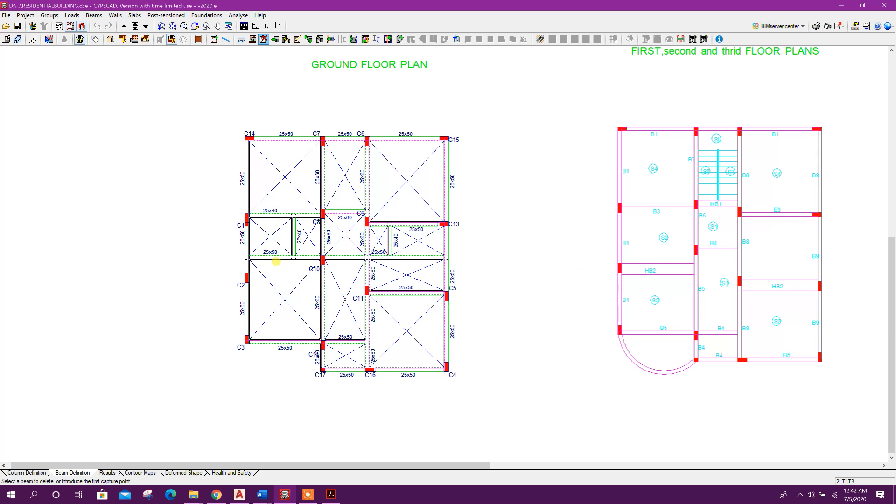
{"action": "left_click", "coordinate": [274, 252]}
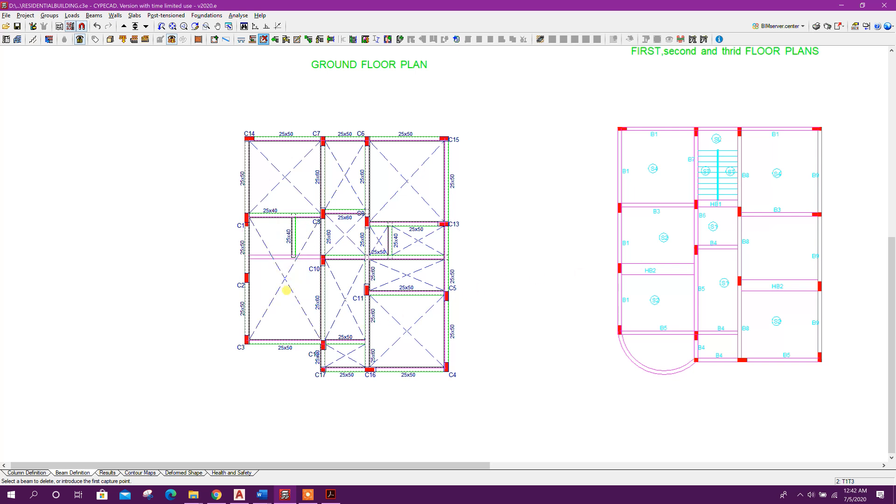
{"action": "left_click", "coordinate": [292, 233]}
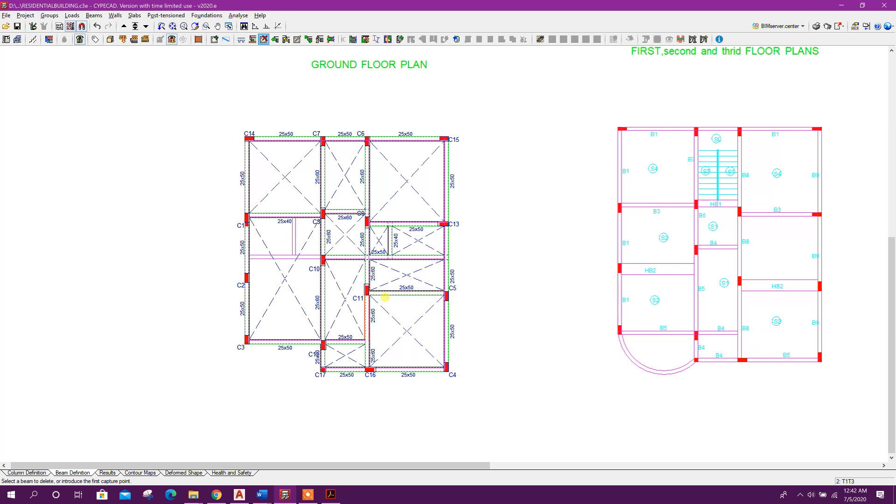
{"action": "left_click", "coordinate": [414, 257]}
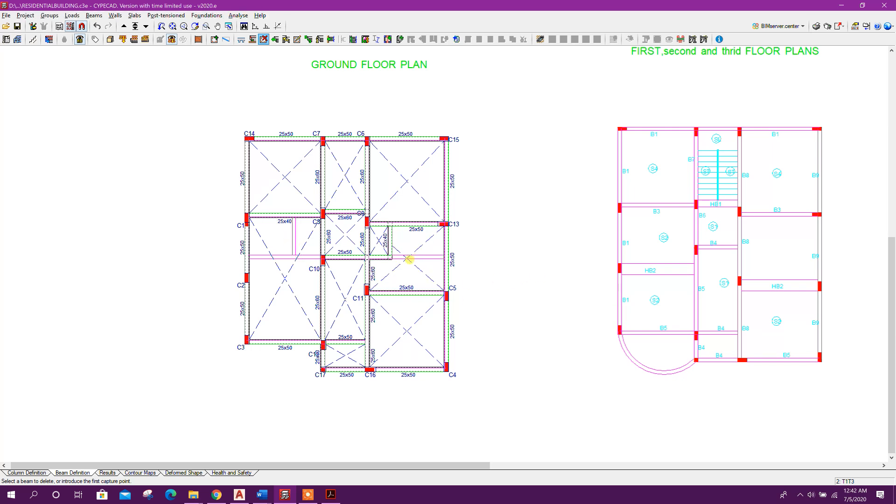
{"action": "left_click", "coordinate": [377, 256]}
{"action": "left_click", "coordinate": [389, 242]}
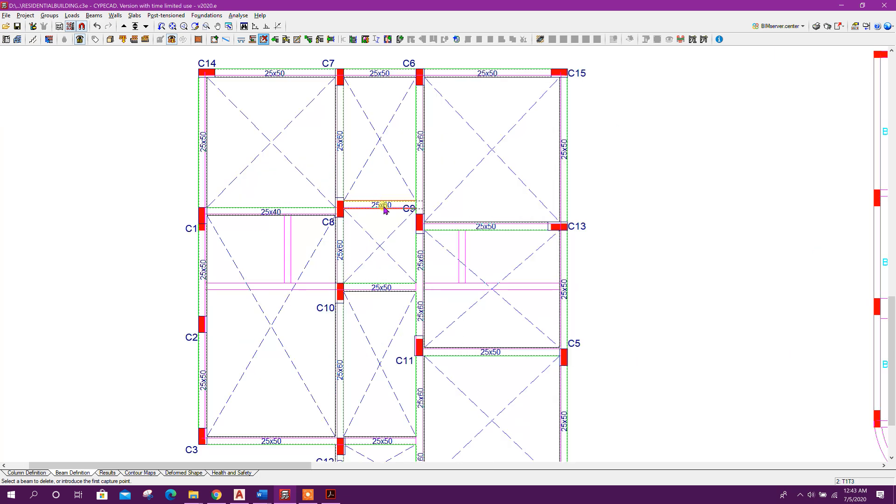
{"action": "left_click", "coordinate": [382, 206]}
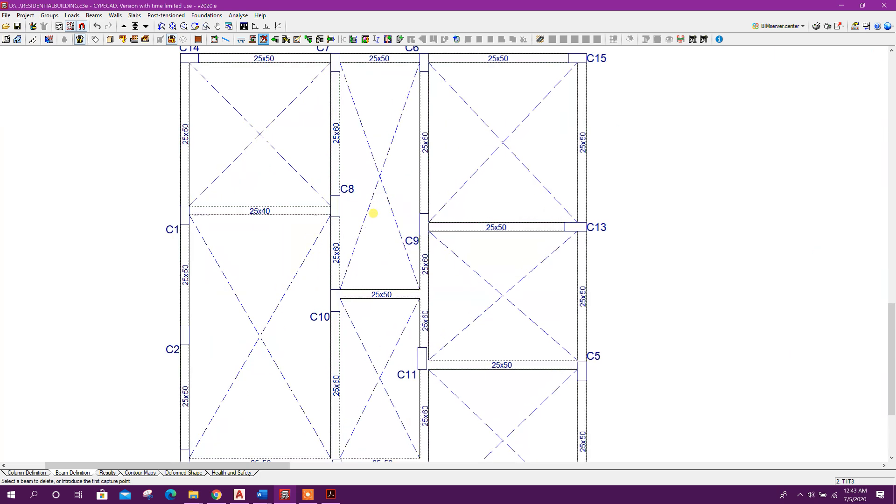
Define a 50x38 cm beam section and draw it between columns C8 and C9
{"action": "scroll", "coordinate": [373, 213], "scroll_direction": "up", "scroll_amount": 3}
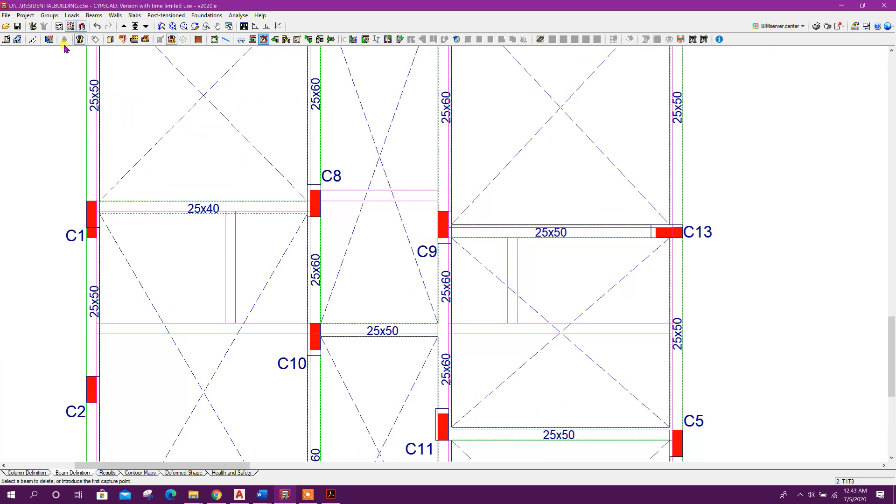
{"action": "left_click", "coordinate": [95, 16]}
{"action": "left_click", "coordinate": [107, 25]}
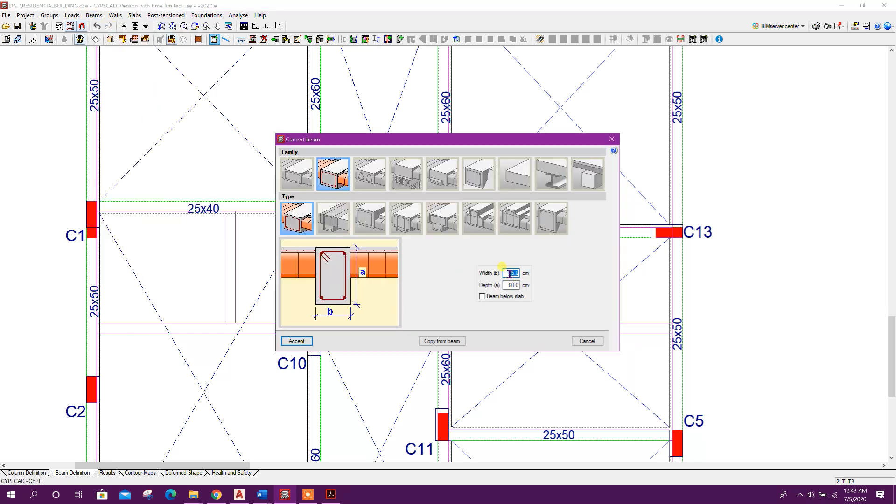
{"action": "type", "text": "60"}
{"action": "left_click_drag", "start_coordinate": [507, 285], "coordinate": [531, 286]}
{"action": "type", "text": "50"}
{"action": "type", "text": "38"}
{"action": "left_click", "coordinate": [369, 219]}
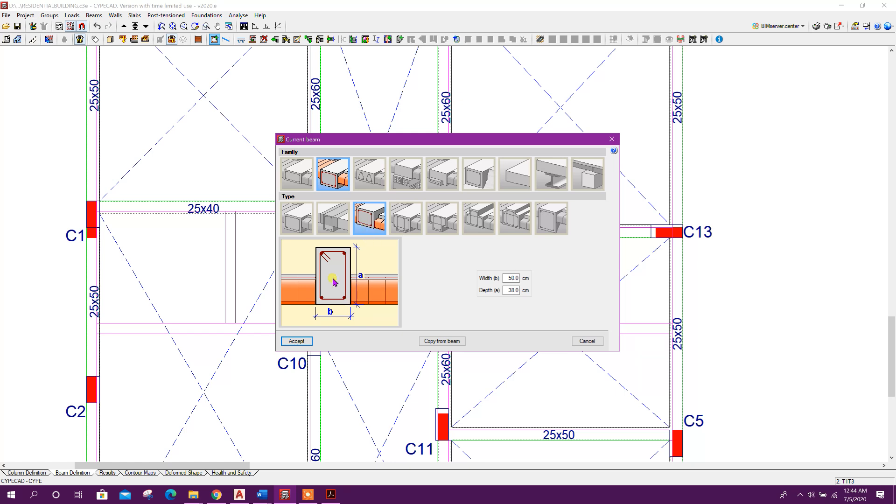
{"action": "left_click", "coordinate": [301, 341]}
{"action": "left_click", "coordinate": [365, 222]}
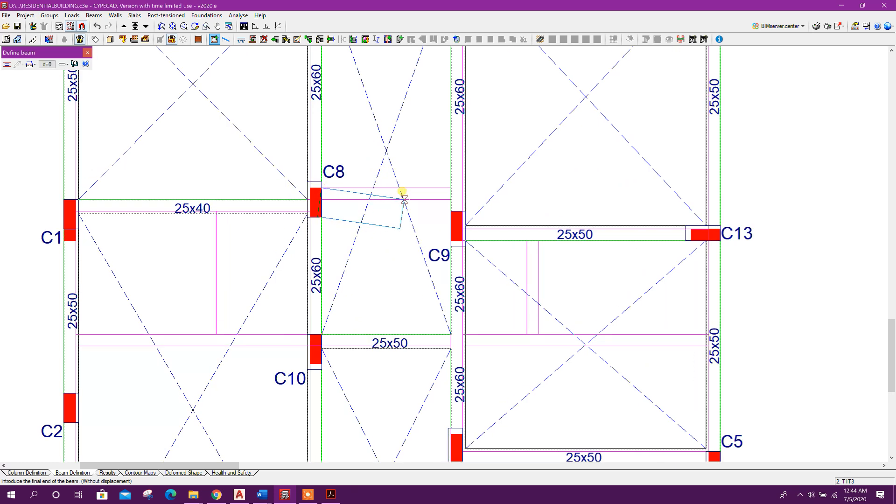
{"action": "left_click", "coordinate": [266, 26]}
{"action": "left_click", "coordinate": [515, 217]}
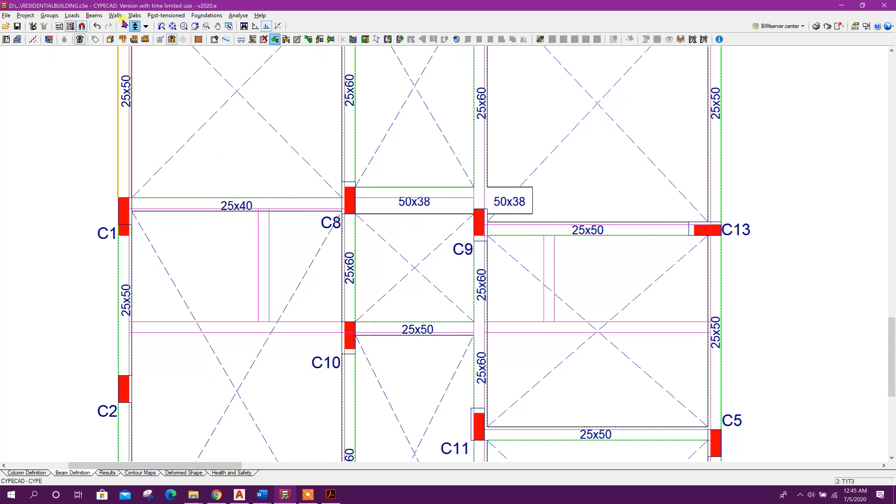
Try to delete the new beam between C8 and C9
{"action": "left_click", "coordinate": [116, 15]}
{"action": "mouse_move", "coordinate": [94, 15]}
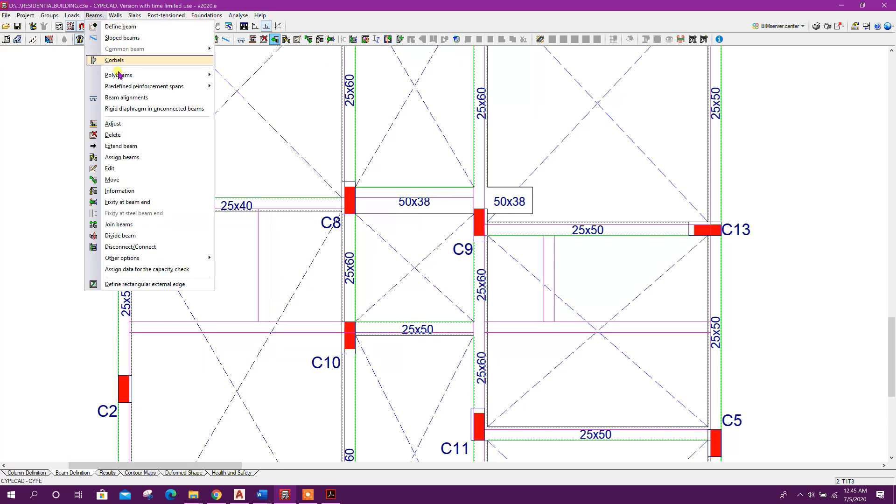
{"action": "left_click", "coordinate": [112, 135]}
{"action": "left_click", "coordinate": [510, 201]}
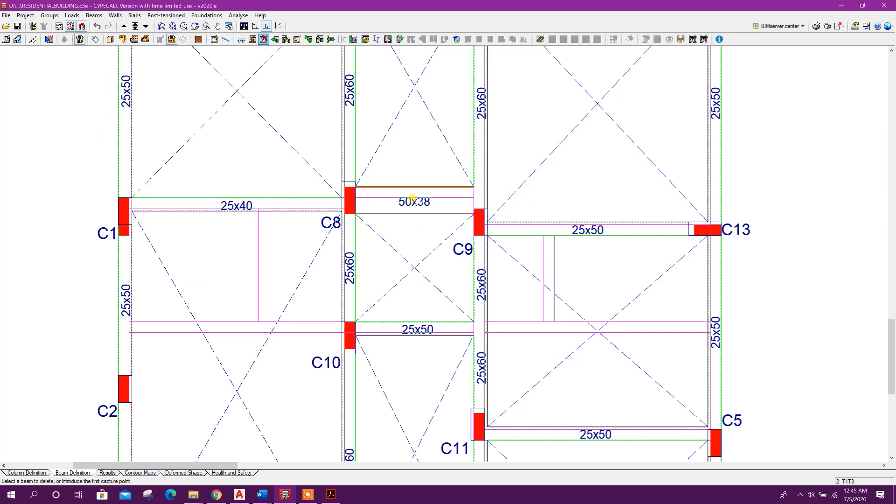
{"action": "scroll", "coordinate": [406, 205], "scroll_direction": "up", "scroll_amount": 1}
{"action": "scroll", "coordinate": [373, 213], "scroll_direction": "down", "scroll_amount": 3}
Draw a 60x38 cm beam from column C2 to column C10
{"action": "left_click", "coordinate": [73, 16]}
{"action": "mouse_move", "coordinate": [94, 16]}
{"action": "left_click", "coordinate": [115, 27]}
{"action": "left_click", "coordinate": [18, 68]}
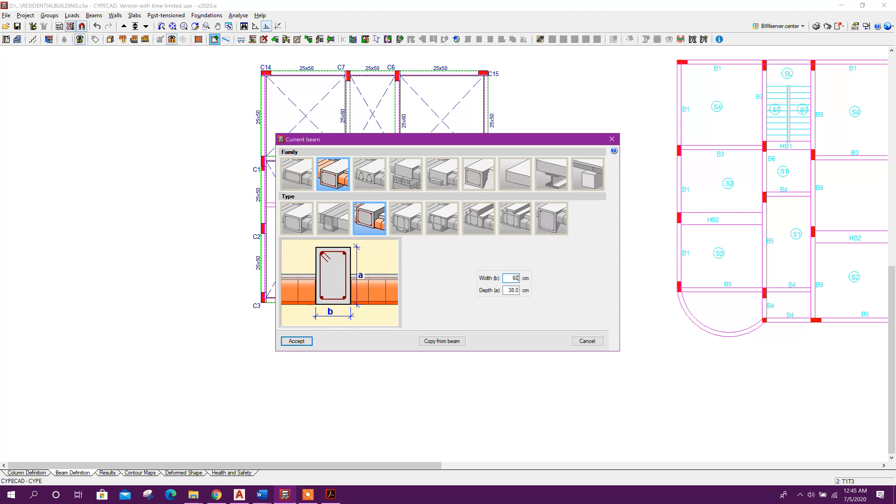
{"action": "left_click", "coordinate": [297, 341]}
{"action": "scroll", "coordinate": [268, 224], "scroll_direction": "up", "scroll_amount": 3}
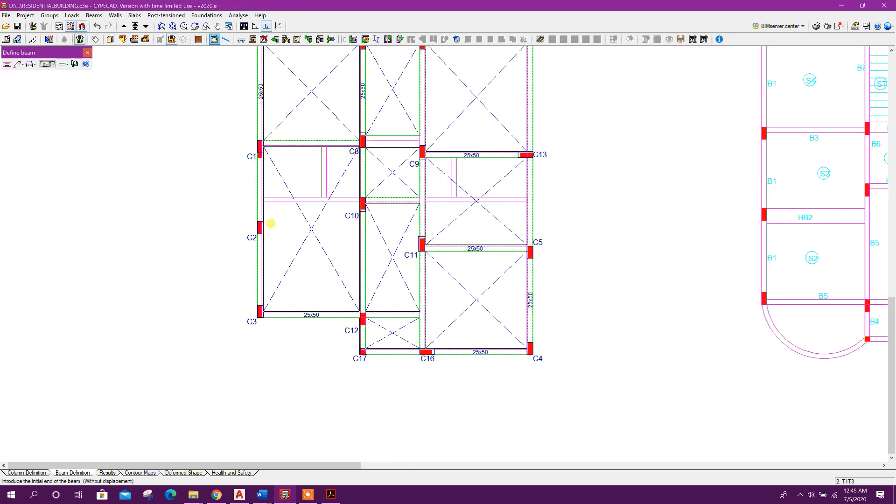
{"action": "left_click", "coordinate": [261, 221]}
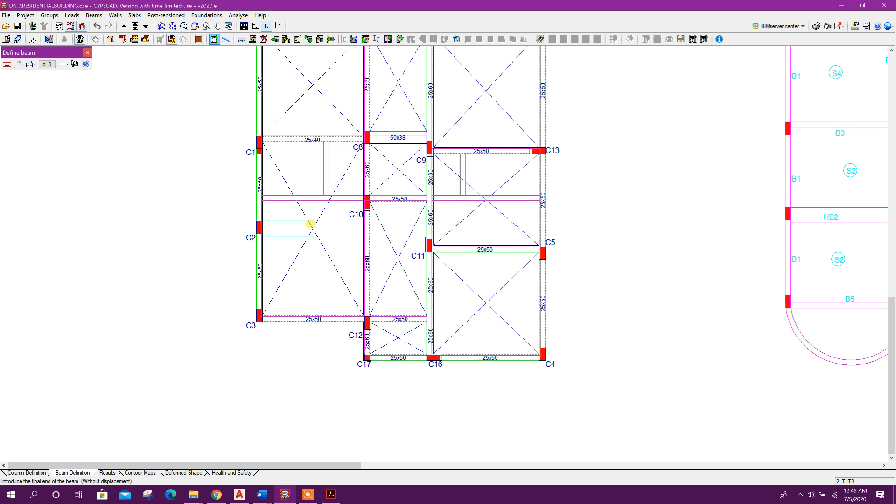
{"action": "scroll", "coordinate": [371, 230], "scroll_direction": "up", "scroll_amount": 1}
{"action": "left_click", "coordinate": [379, 238]}
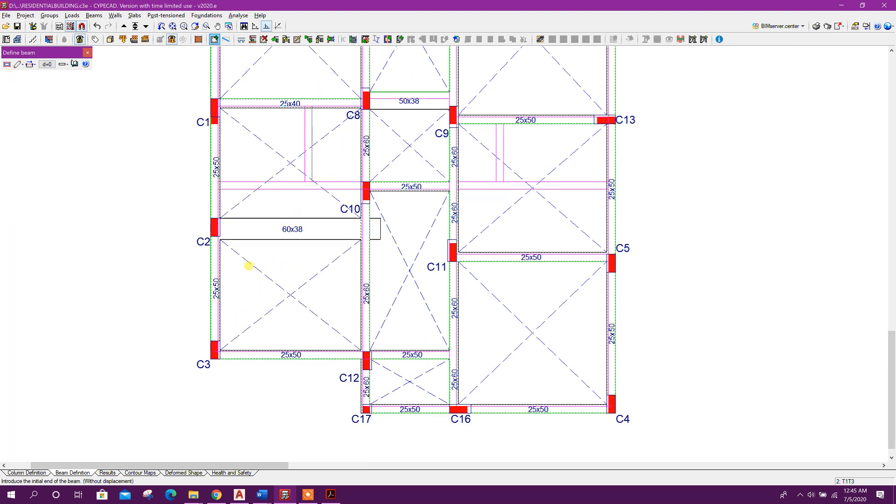
Extend the new 60x38 beam beyond column C2
{"action": "left_click", "coordinate": [94, 15]}
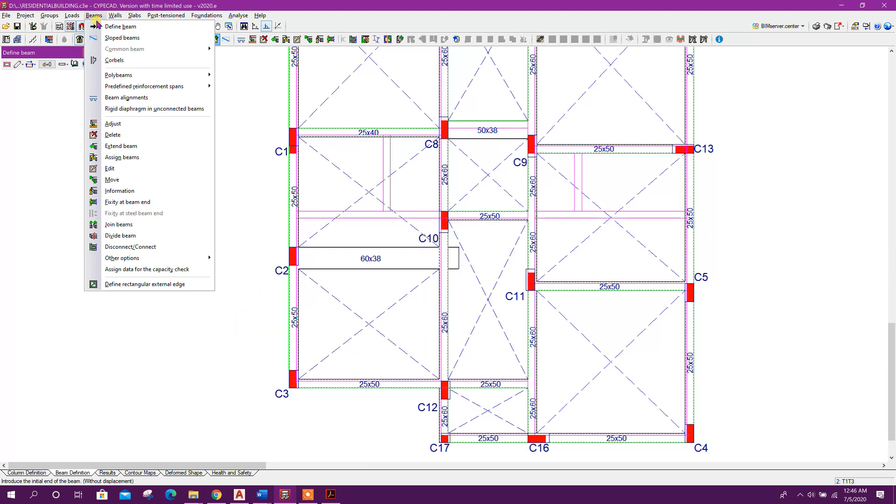
{"action": "left_click", "coordinate": [120, 146]}
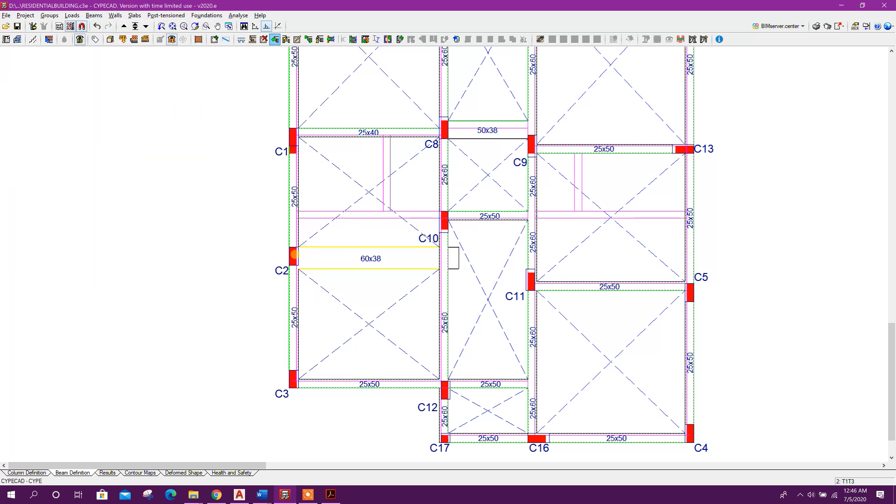
{"action": "left_click", "coordinate": [206, 246]}
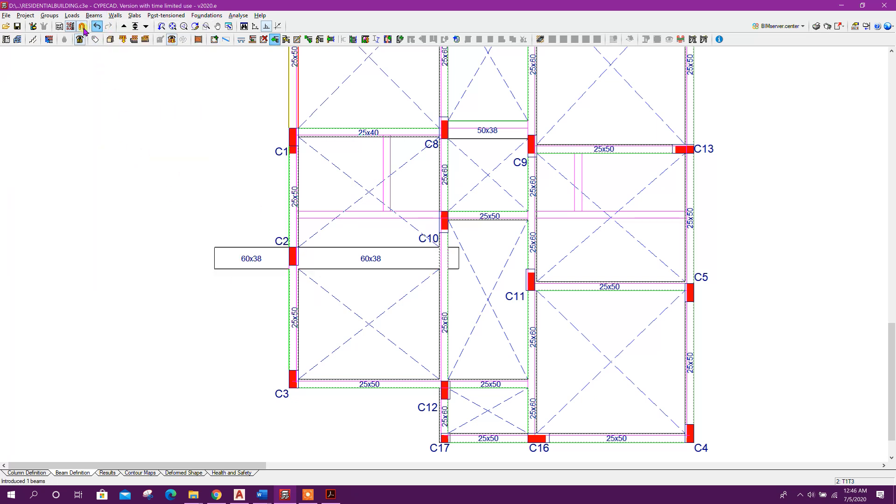
Delete the beam extension outside column C2 with a selection window
{"action": "left_click", "coordinate": [93, 15]}
{"action": "left_click", "coordinate": [115, 122]}
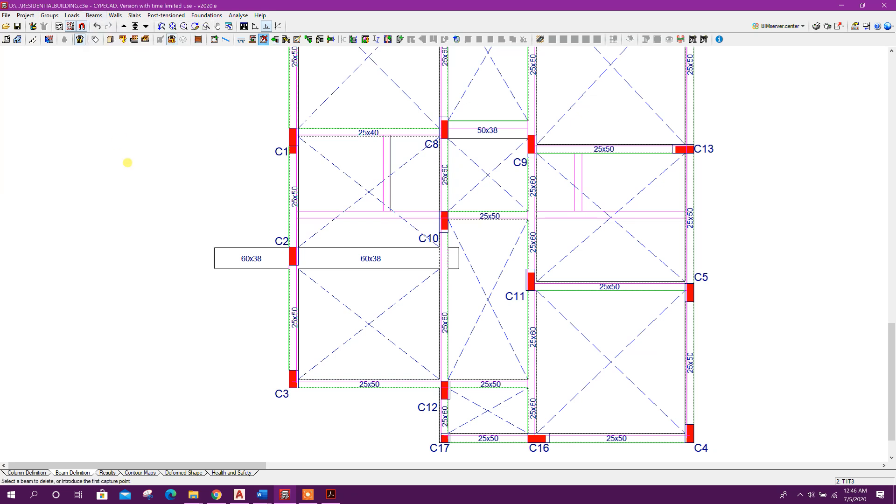
{"action": "left_click", "coordinate": [212, 250]}
{"action": "left_click", "coordinate": [450, 256]}
Delete the 25x50 beam between columns C11 and C5
{"action": "scroll", "coordinate": [370, 294], "scroll_direction": "down", "scroll_amount": 1}
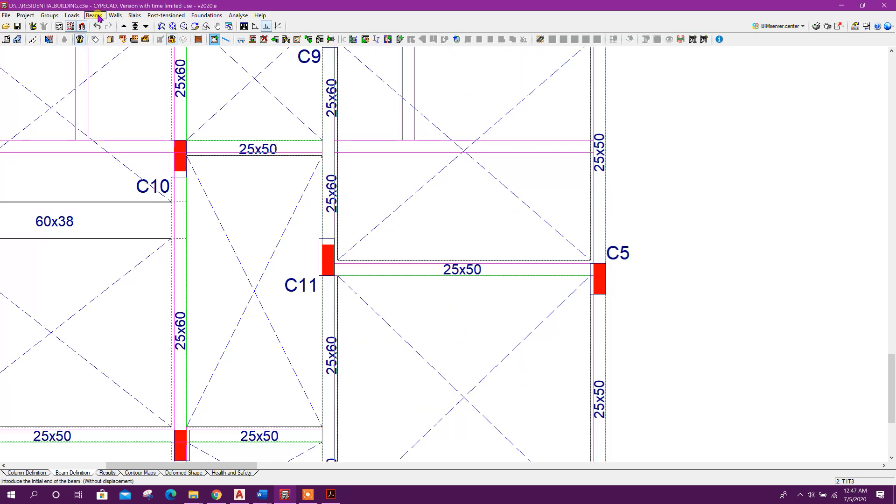
{"action": "left_click", "coordinate": [98, 16]}
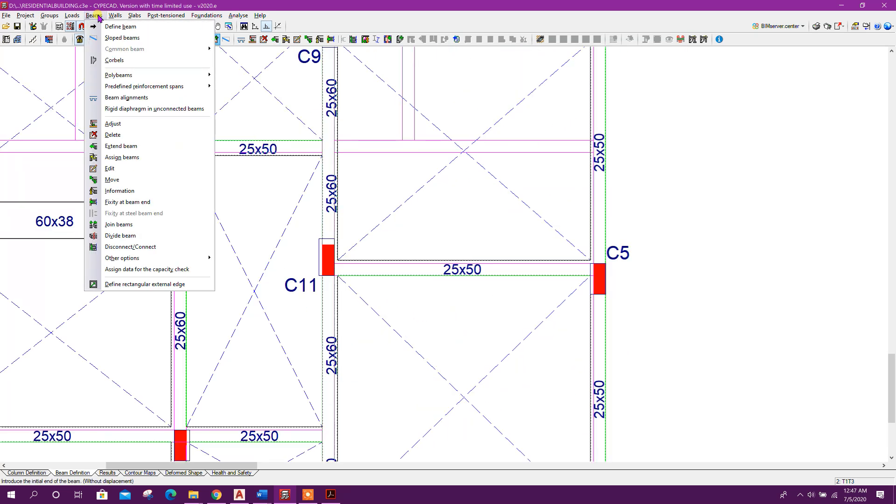
{"action": "left_click", "coordinate": [112, 134]}
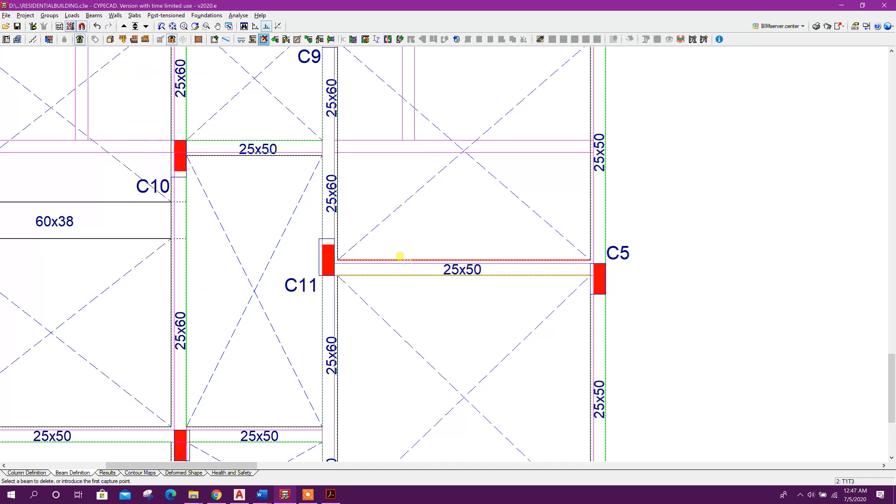
{"action": "left_click", "coordinate": [400, 256]}
Draw a 60x38 cm beam from column C11 to column C5
{"action": "left_click", "coordinate": [94, 15]}
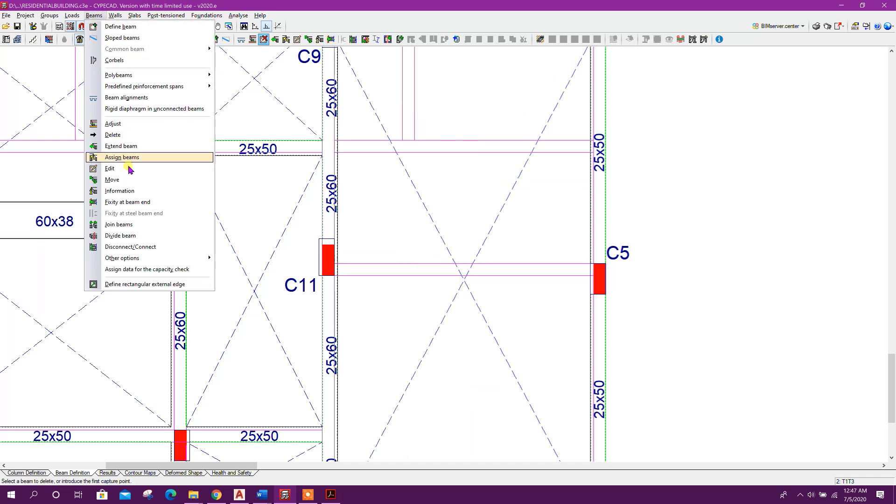
{"action": "left_click", "coordinate": [120, 27]}
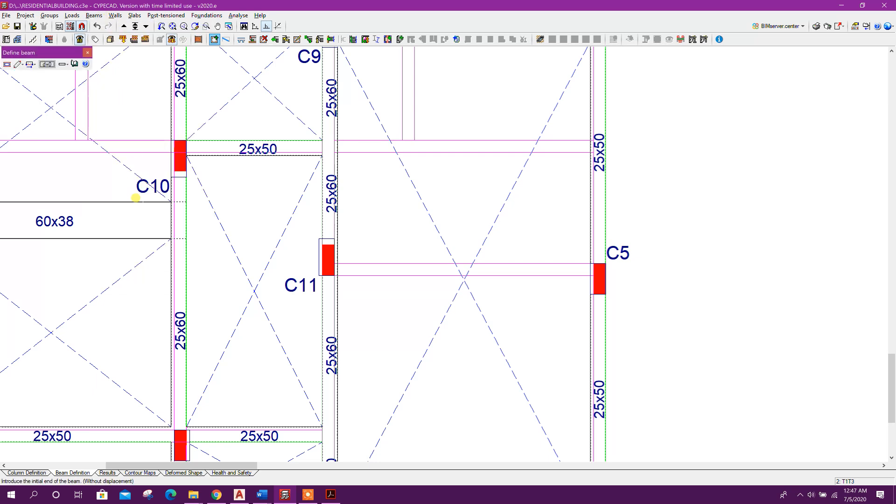
{"action": "left_click", "coordinate": [5, 59]}
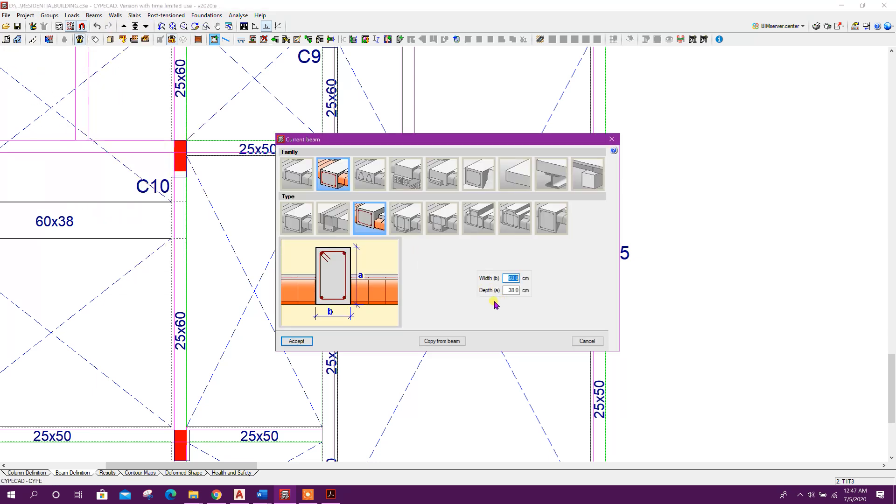
{"action": "left_click", "coordinate": [297, 341]}
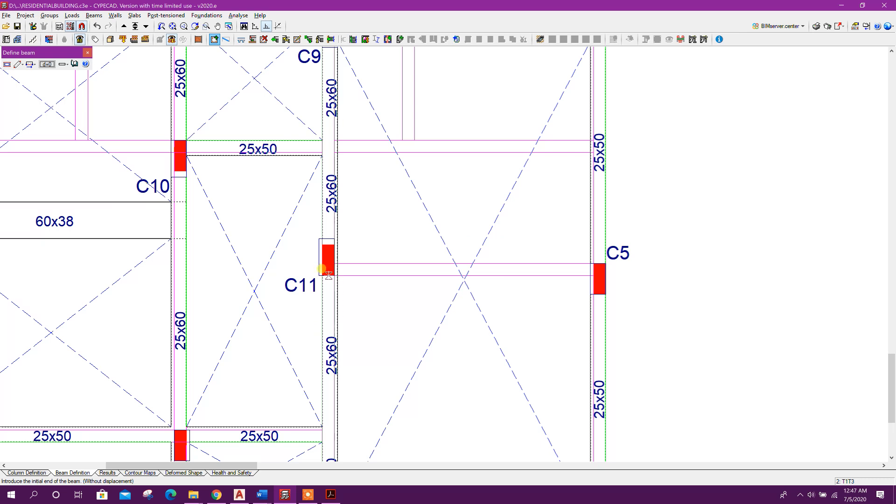
{"action": "left_click", "coordinate": [336, 275]}
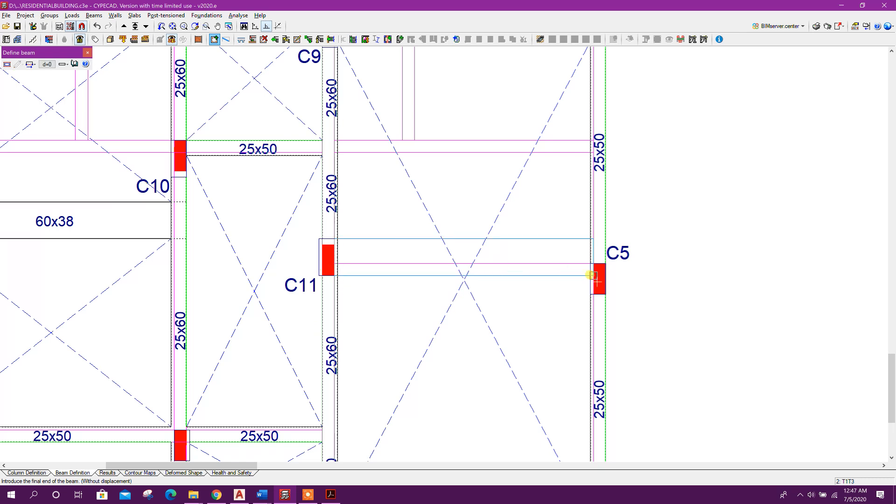
{"action": "left_click", "coordinate": [657, 275]}
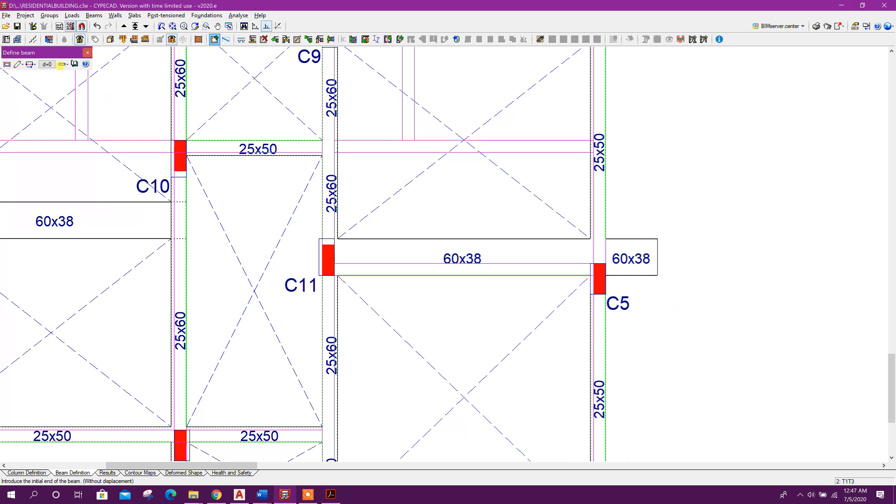
{"action": "left_click", "coordinate": [83, 53]}
Extend the C11–C5 beam beyond column C11
{"action": "left_click", "coordinate": [93, 15]}
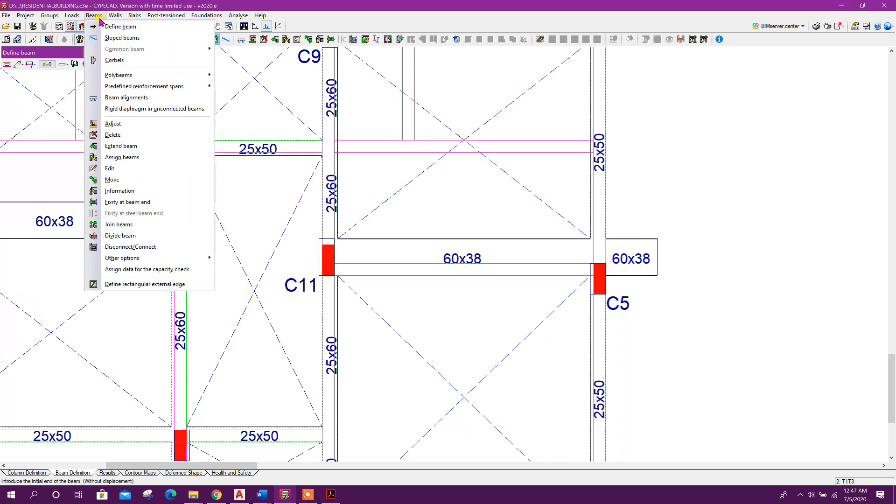
{"action": "left_click", "coordinate": [124, 146]}
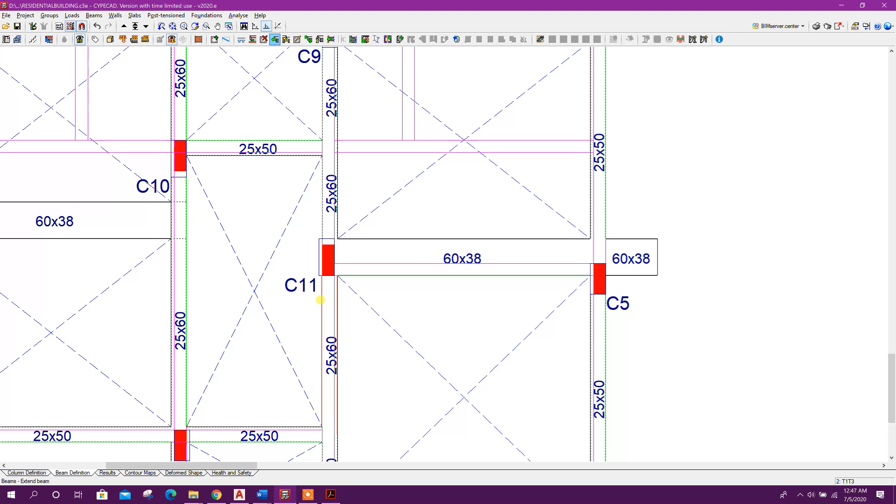
{"action": "left_click", "coordinate": [294, 256]}
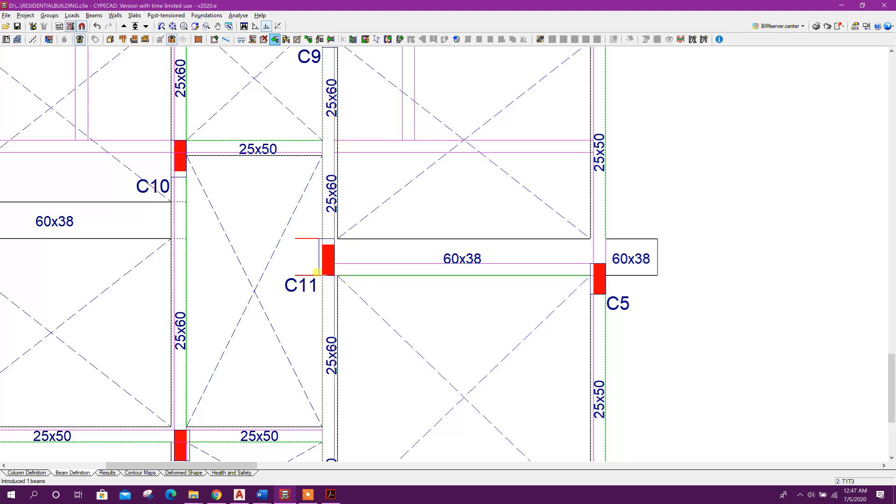
Delete the beam extension outside column C11 with a selection window
{"action": "left_click", "coordinate": [94, 15]}
{"action": "left_click", "coordinate": [112, 134]}
{"action": "left_click", "coordinate": [295, 247]}
{"action": "left_click", "coordinate": [647, 256]}
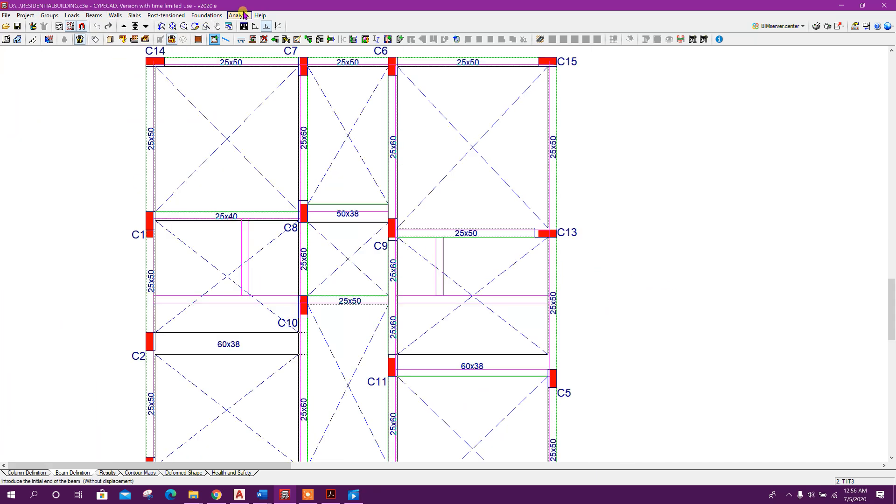
Check the geometry of all groups and close the incidents report and error message
{"action": "left_click", "coordinate": [238, 15]}
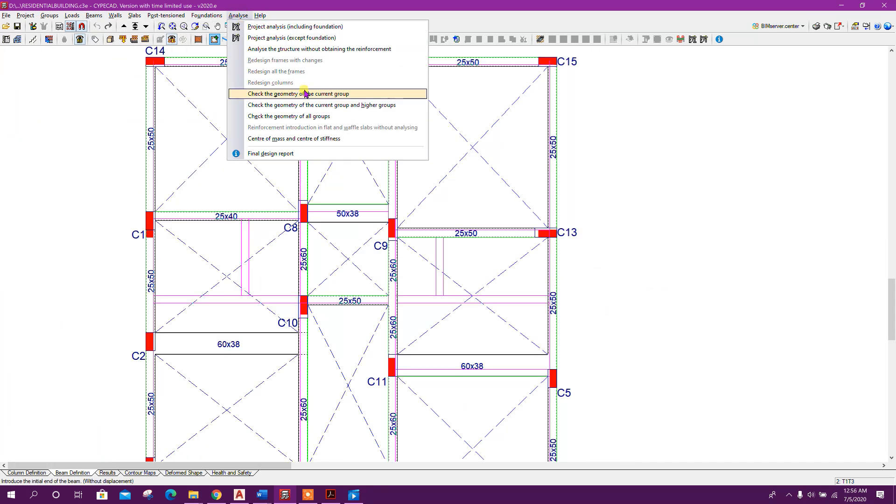
{"action": "left_click", "coordinate": [306, 116]}
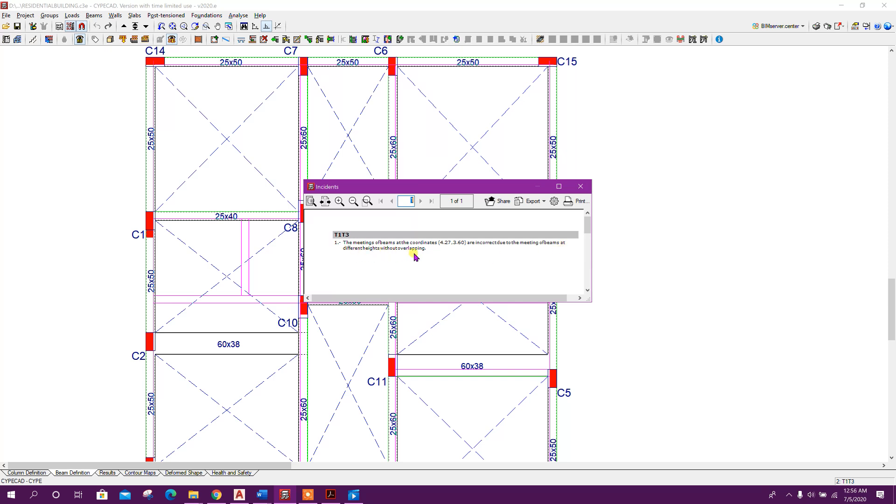
{"action": "left_click", "coordinate": [580, 187]}
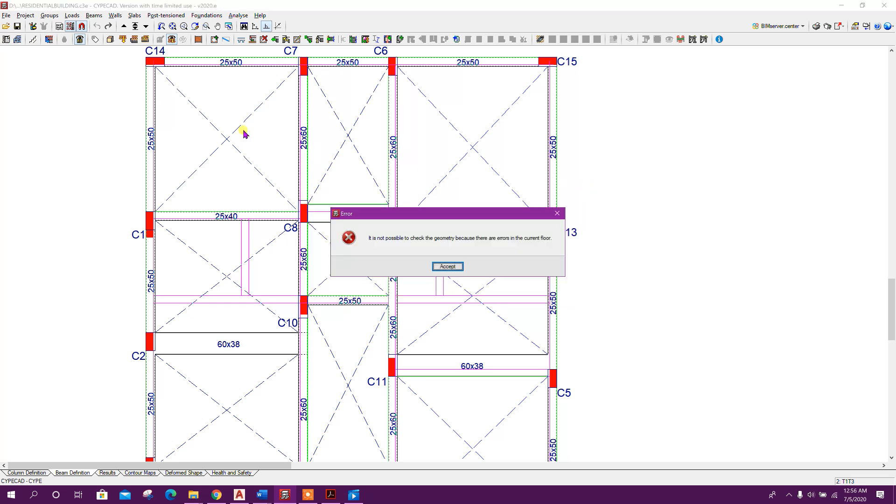
{"action": "left_click", "coordinate": [445, 265]}
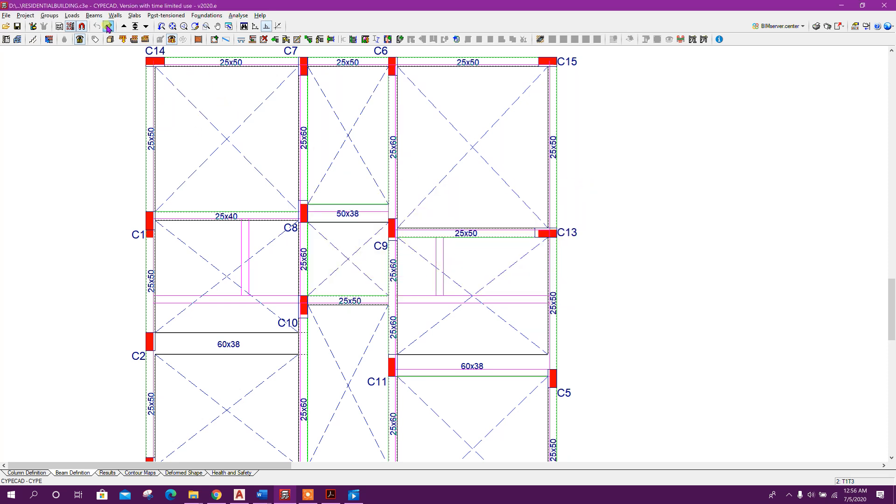
Try to enter a new beam starting at coordinates X 4.27, Y 3.6 m, then close the beam tool
{"action": "left_click", "coordinate": [95, 15]}
{"action": "left_click", "coordinate": [111, 28]}
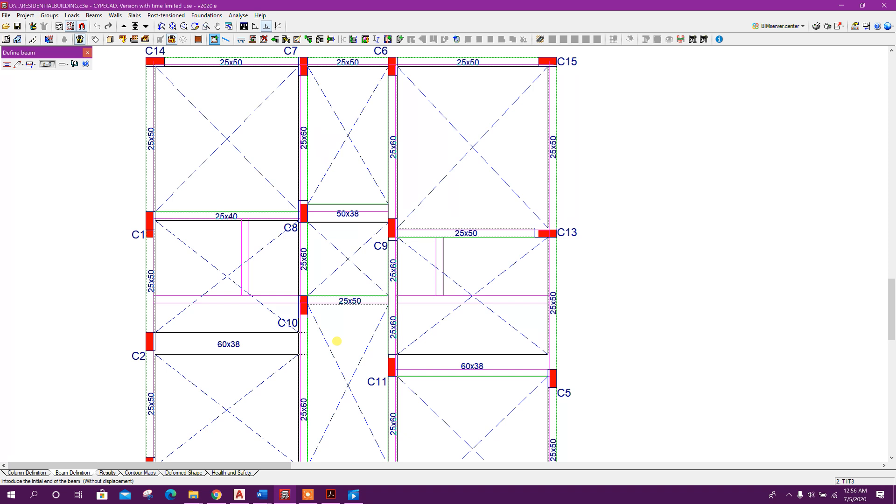
{"action": "type", "text": "8"}
{"action": "left_click_drag", "start_coordinate": [423, 198], "coordinate": [496, 217]}
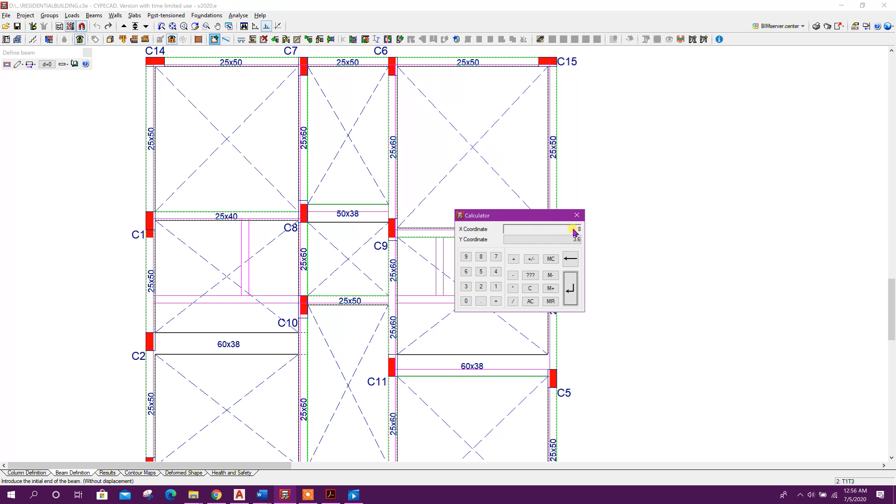
{"action": "left_click", "coordinate": [570, 259]}
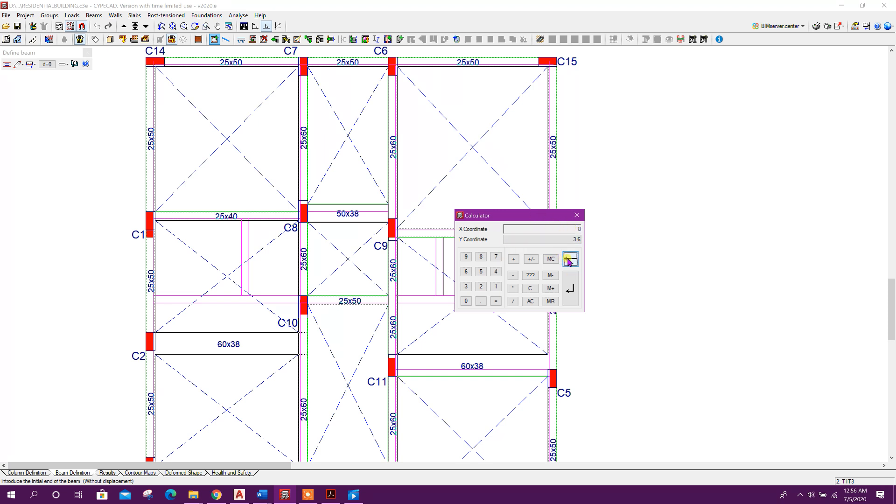
{"action": "left_click", "coordinate": [495, 272]}
{"action": "left_click", "coordinate": [481, 300]}
{"action": "left_click", "coordinate": [481, 286]}
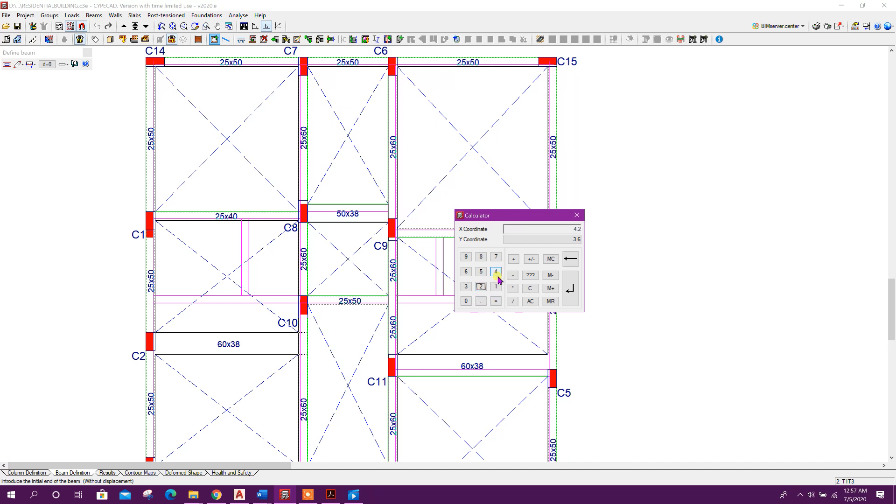
{"action": "left_click", "coordinate": [571, 259]}
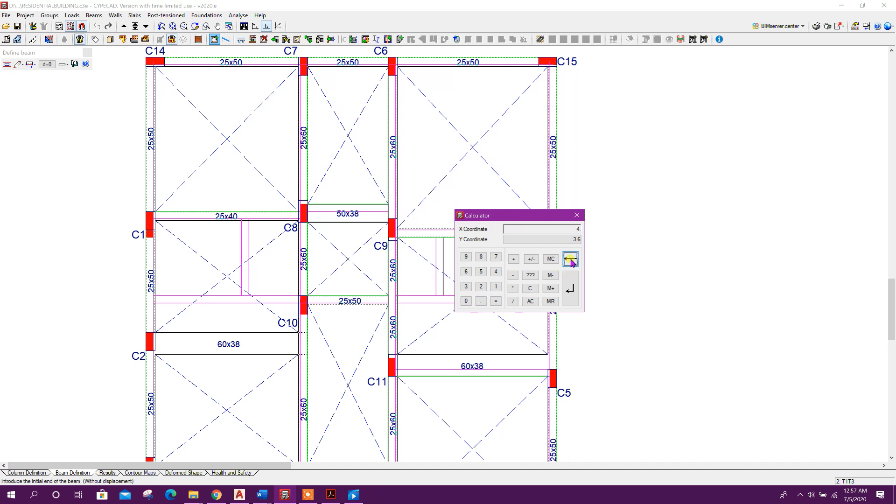
{"action": "left_click", "coordinate": [481, 288]}
{"action": "left_click", "coordinate": [566, 241]}
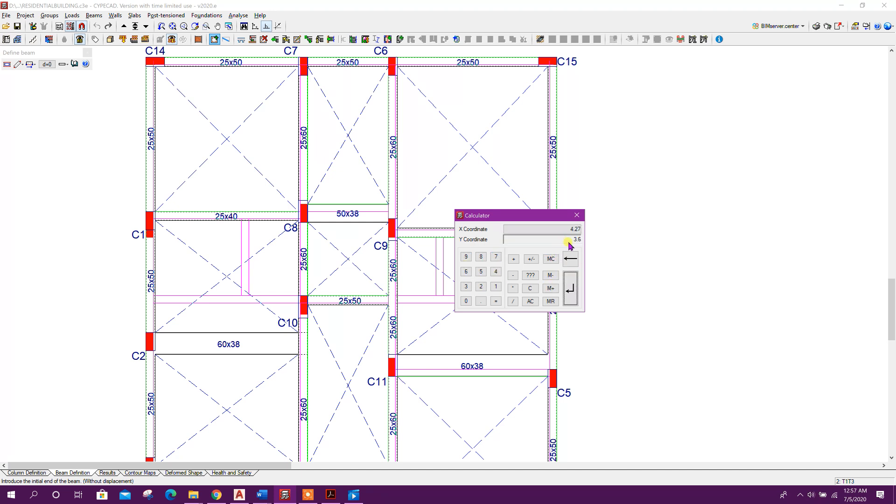
{"action": "left_click", "coordinate": [468, 287]}
{"action": "left_click", "coordinate": [480, 301]}
{"action": "left_click", "coordinate": [467, 271]}
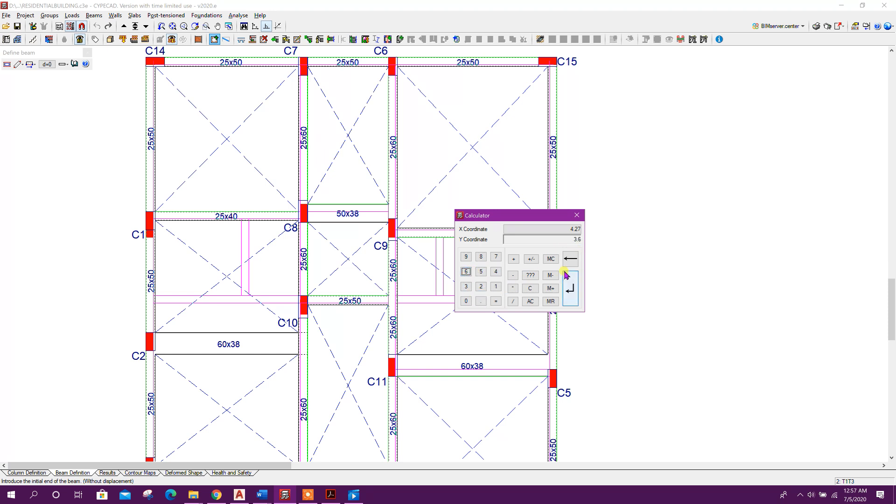
{"action": "left_click", "coordinate": [570, 289]}
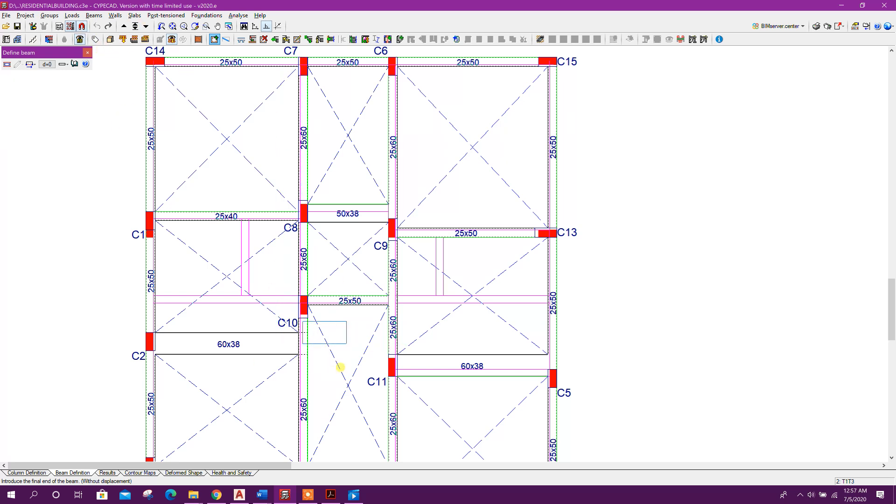
{"action": "left_click", "coordinate": [88, 52]}
{"action": "right_click", "coordinate": [353, 379]}
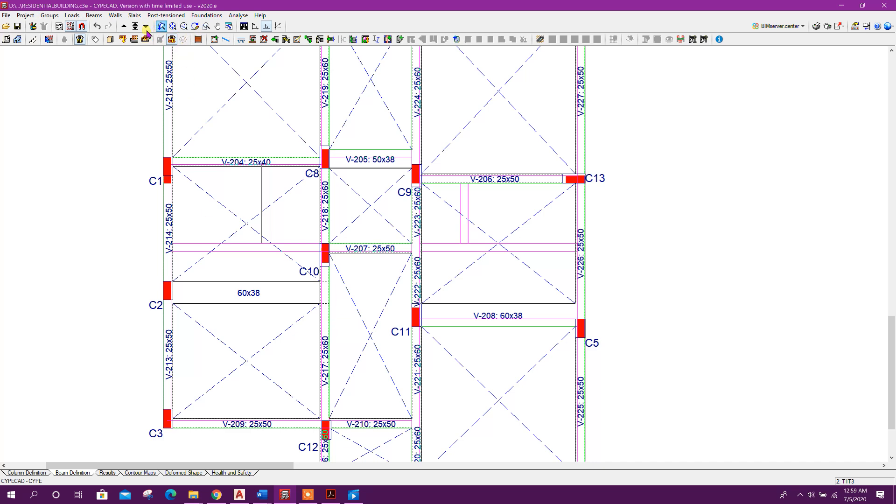
Inspect the building's columns and beams in the 3D view of the building, then close it
{"action": "left_click", "coordinate": [111, 39]}
{"action": "left_click_drag", "start_coordinate": [573, 350], "coordinate": [473, 341]}
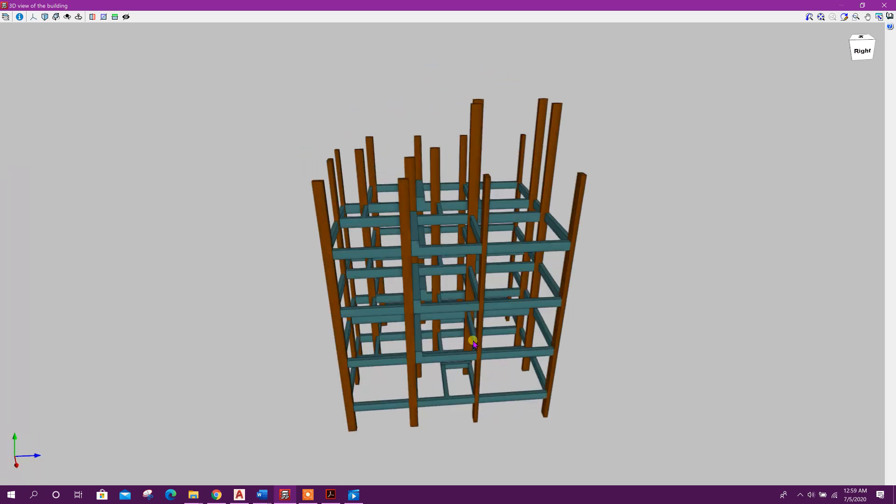
{"action": "scroll", "coordinate": [416, 246], "scroll_direction": "up", "scroll_amount": 5}
{"action": "left_click_drag", "start_coordinate": [417, 246], "coordinate": [512, 274]}
{"action": "scroll", "coordinate": [411, 265], "scroll_direction": "down", "scroll_amount": 4}
{"action": "scroll", "coordinate": [397, 288], "scroll_direction": "down", "scroll_amount": 2}
{"action": "left_click_drag", "start_coordinate": [397, 287], "coordinate": [471, 314]}
{"action": "scroll", "coordinate": [314, 264], "scroll_direction": "up", "scroll_amount": 5}
{"action": "scroll", "coordinate": [471, 314], "scroll_direction": "down", "scroll_amount": 4}
{"action": "scroll", "coordinate": [386, 314], "scroll_direction": "up", "scroll_amount": 3}
{"action": "middle_click_drag", "start_coordinate": [386, 314], "coordinate": [412, 235]}
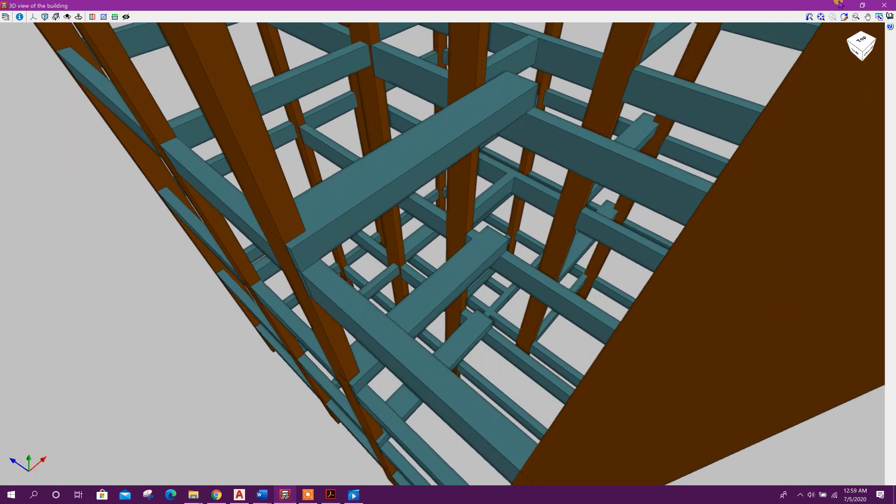
{"action": "left_click", "coordinate": [883, 5]}
Define flat slab panels in the empty bays of the floor, with reinforcement parallel to a beam, and close the panel manager
{"action": "scroll", "coordinate": [312, 239], "scroll_direction": "down", "scroll_amount": 4}
{"action": "scroll", "coordinate": [290, 269], "scroll_direction": "up", "scroll_amount": 5}
{"action": "middle_click_drag", "start_coordinate": [267, 279], "coordinate": [368, 276]}
{"action": "scroll", "coordinate": [384, 262], "scroll_direction": "down", "scroll_amount": 1}
{"action": "scroll", "coordinate": [427, 257], "scroll_direction": "down", "scroll_amount": 2}
{"action": "scroll", "coordinate": [489, 251], "scroll_direction": "down", "scroll_amount": 3}
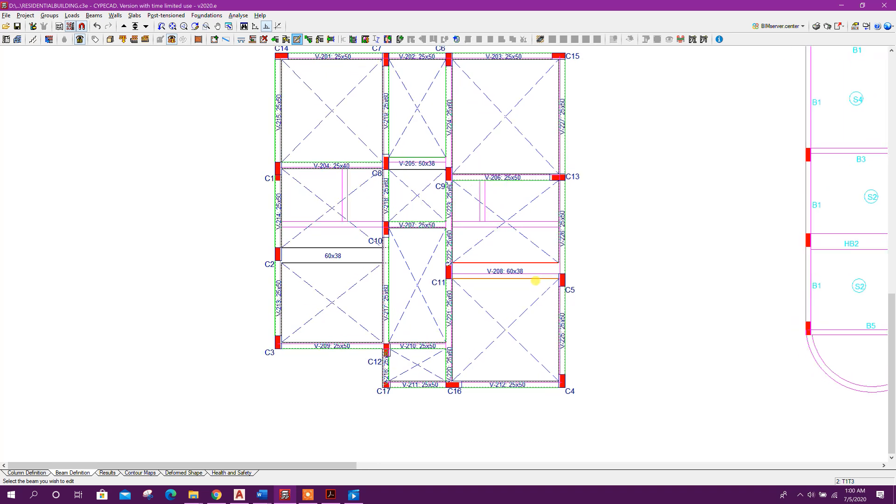
{"action": "scroll", "coordinate": [443, 238], "scroll_direction": "down", "scroll_amount": 3}
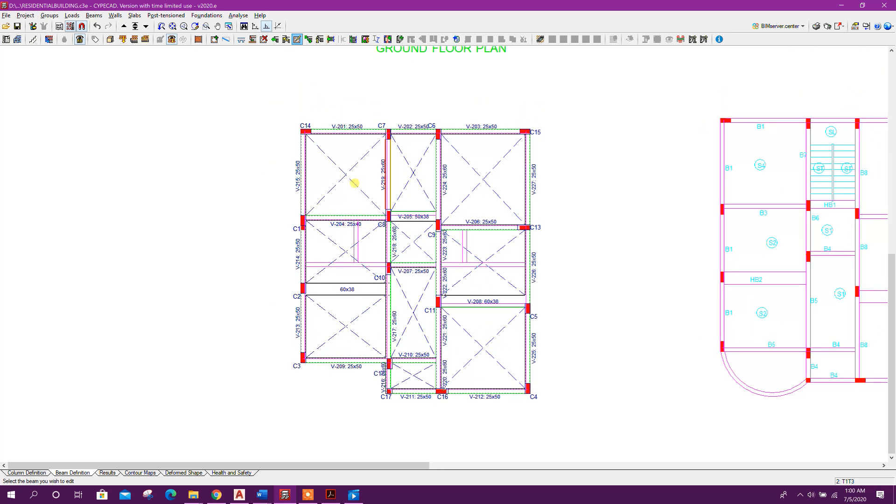
{"action": "middle_click_drag", "start_coordinate": [524, 274], "coordinate": [424, 261]}
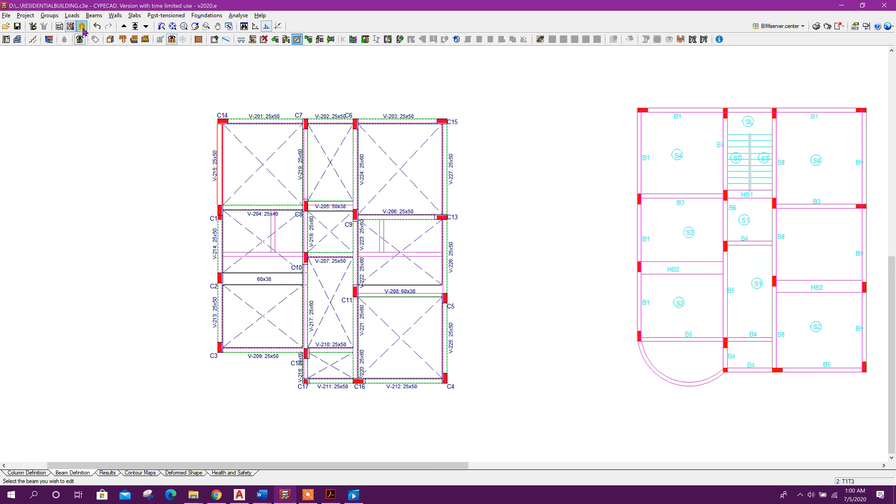
{"action": "left_click", "coordinate": [134, 15]}
{"action": "left_click", "coordinate": [166, 30]}
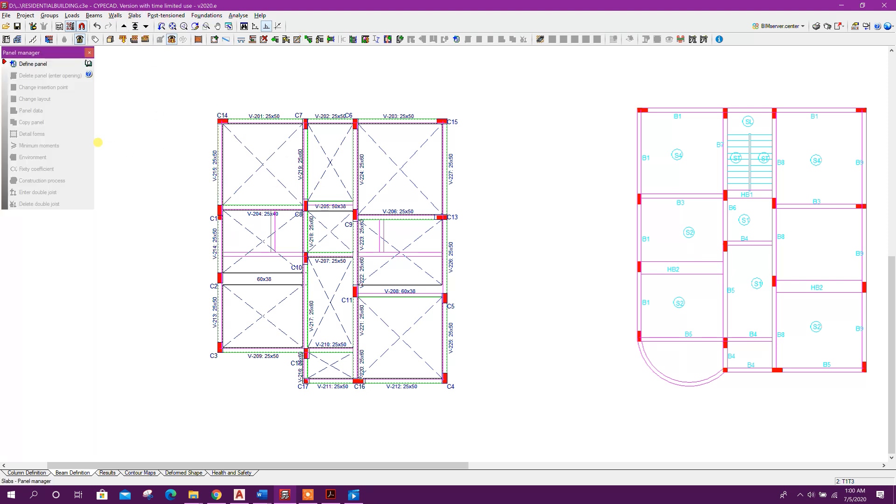
{"action": "left_click", "coordinate": [33, 65]}
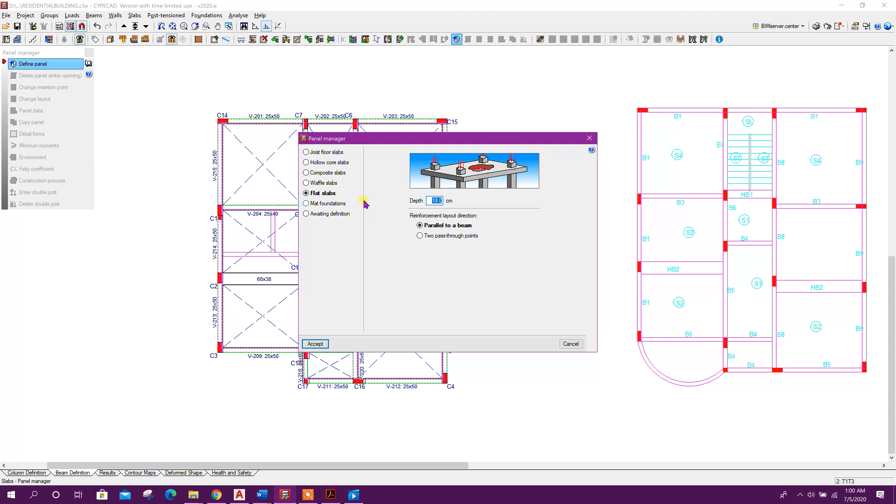
{"action": "left_click", "coordinate": [321, 346]}
{"action": "left_click", "coordinate": [281, 185]}
{"action": "scroll", "coordinate": [280, 185], "scroll_direction": "up", "scroll_amount": 1}
{"action": "left_click", "coordinate": [423, 170]}
{"action": "left_click", "coordinate": [269, 231]}
{"action": "left_click", "coordinate": [276, 337]}
{"action": "left_click", "coordinate": [406, 350]}
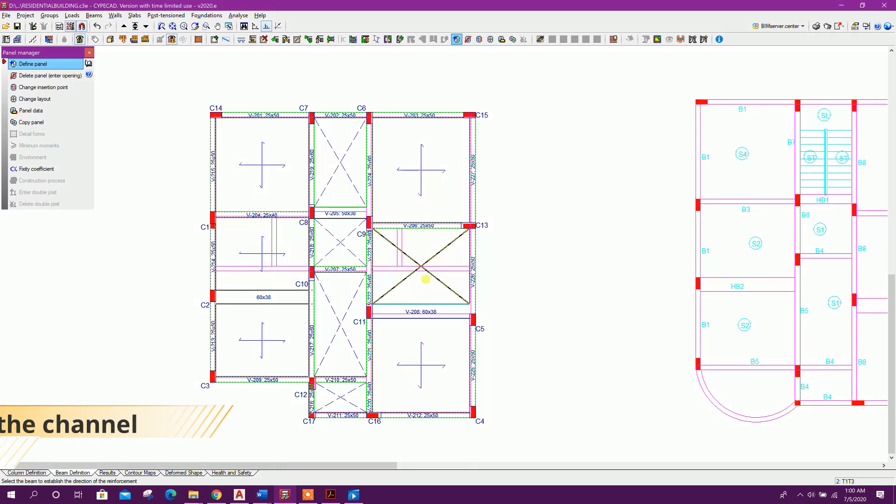
{"action": "left_click", "coordinate": [422, 277]}
{"action": "left_click", "coordinate": [336, 325]}
{"action": "left_click", "coordinate": [337, 397]}
{"action": "left_click", "coordinate": [337, 243]}
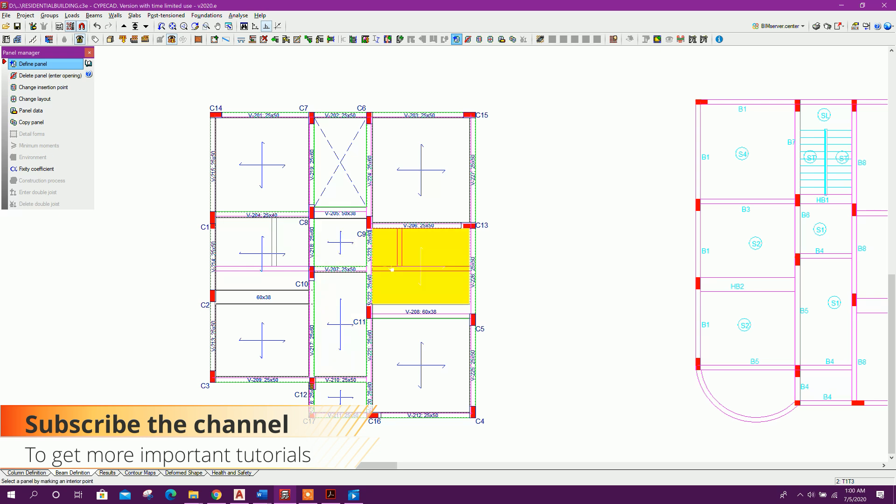
{"action": "middle_click_drag", "start_coordinate": [282, 403], "coordinate": [309, 373]}
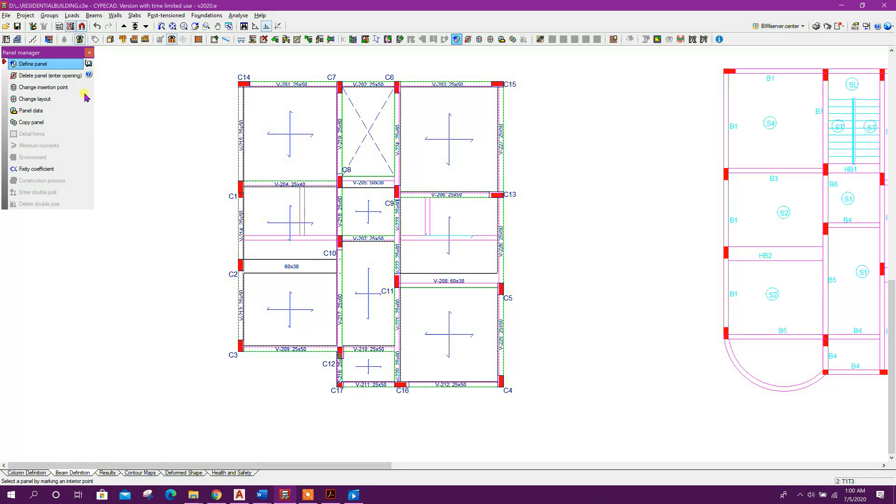
{"action": "left_click", "coordinate": [89, 53]}
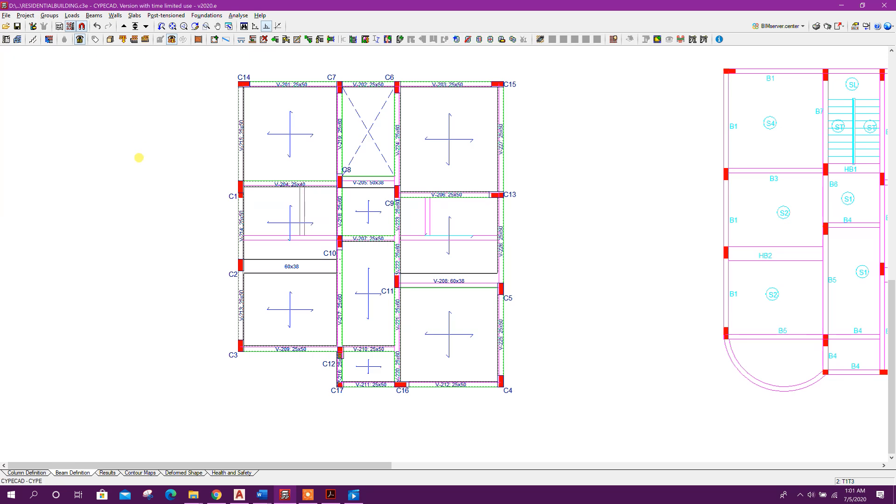
Examine the slabs and beams in the 3D view of the building, then close it
{"action": "left_click", "coordinate": [110, 40]}
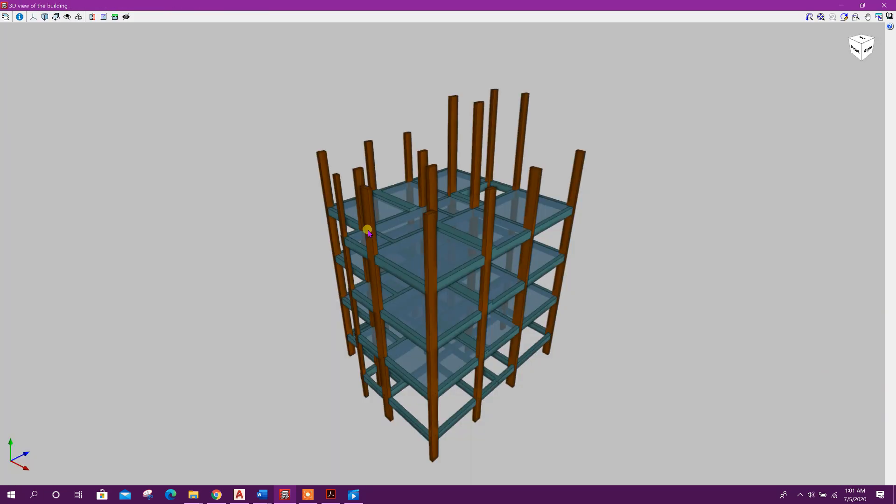
{"action": "left_click_drag", "start_coordinate": [336, 280], "coordinate": [459, 298]}
{"action": "scroll", "coordinate": [366, 229], "scroll_direction": "up", "scroll_amount": 3}
{"action": "left_click_drag", "start_coordinate": [504, 256], "coordinate": [562, 305]}
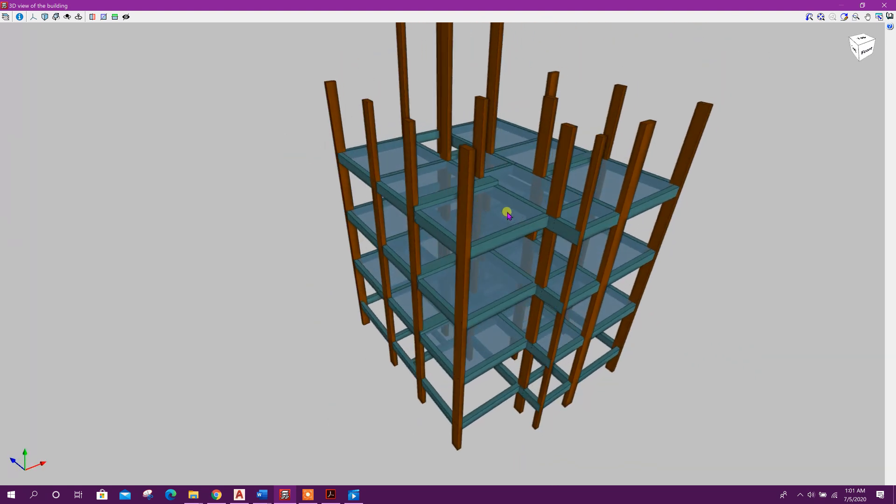
{"action": "scroll", "coordinate": [520, 212], "scroll_direction": "up", "scroll_amount": 5}
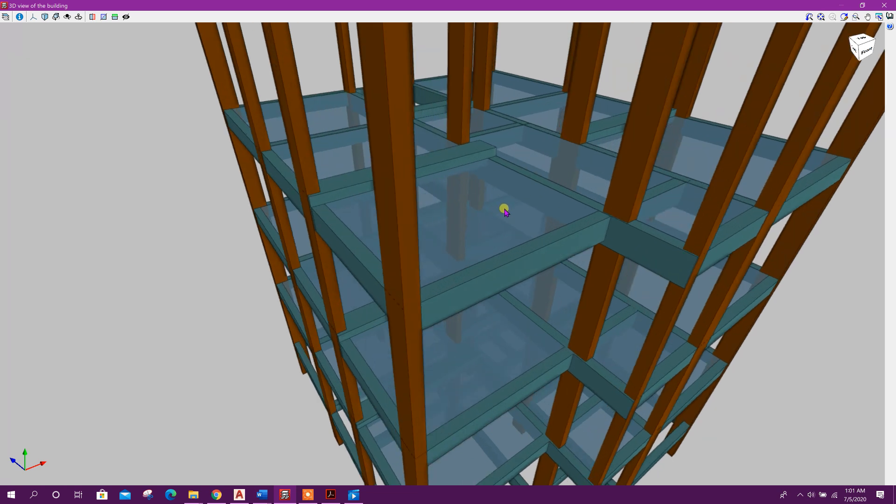
{"action": "scroll", "coordinate": [436, 252], "scroll_direction": "down", "scroll_amount": 4}
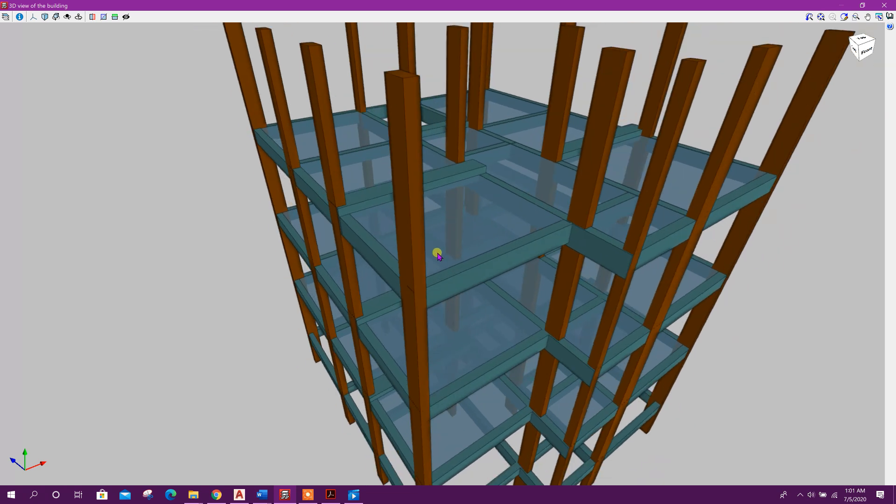
{"action": "left_click_drag", "start_coordinate": [538, 236], "coordinate": [496, 246]}
{"action": "scroll", "coordinate": [440, 211], "scroll_direction": "down", "scroll_amount": 3}
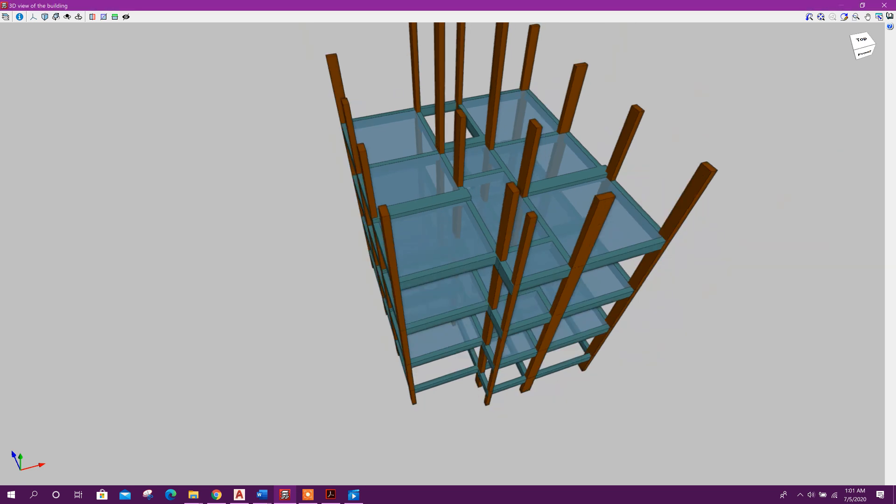
{"action": "left_click", "coordinate": [883, 5]}
Create a new horizontal plane named 20CMDOWN with an elevation change of -0.200 m
{"action": "left_click", "coordinate": [50, 16]}
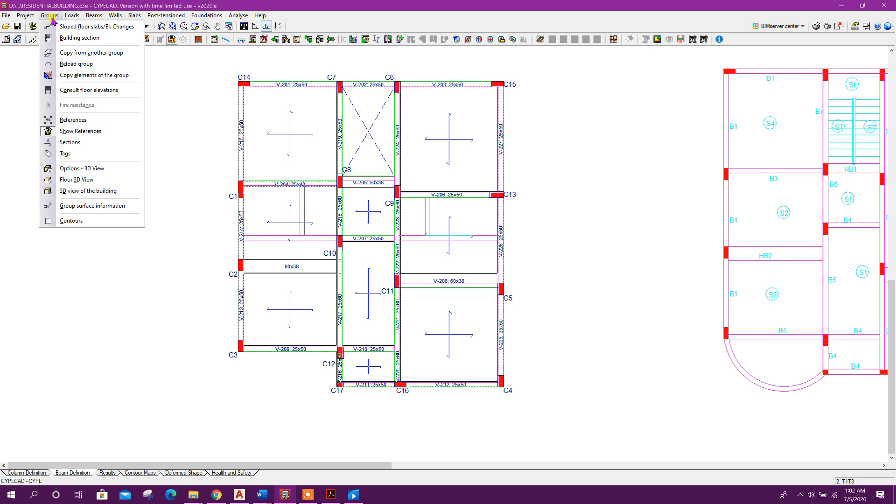
{"action": "left_click", "coordinate": [106, 27]}
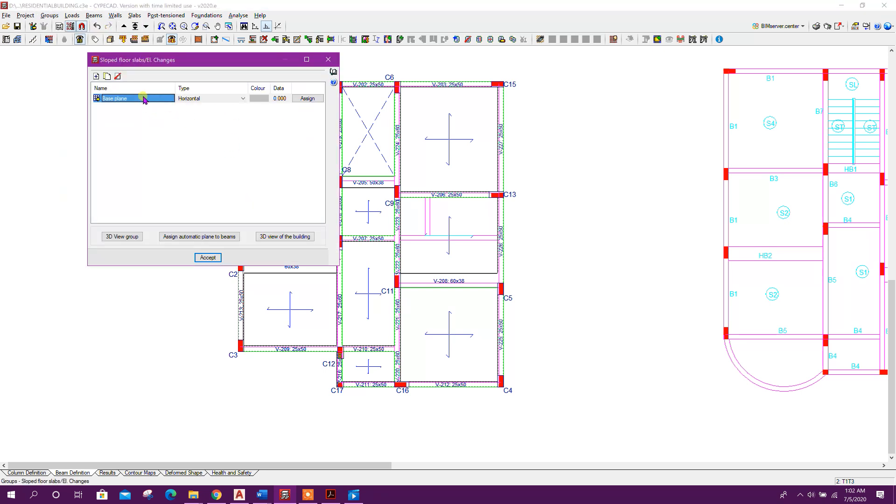
{"action": "left_click_drag", "start_coordinate": [162, 64], "coordinate": [274, 66]}
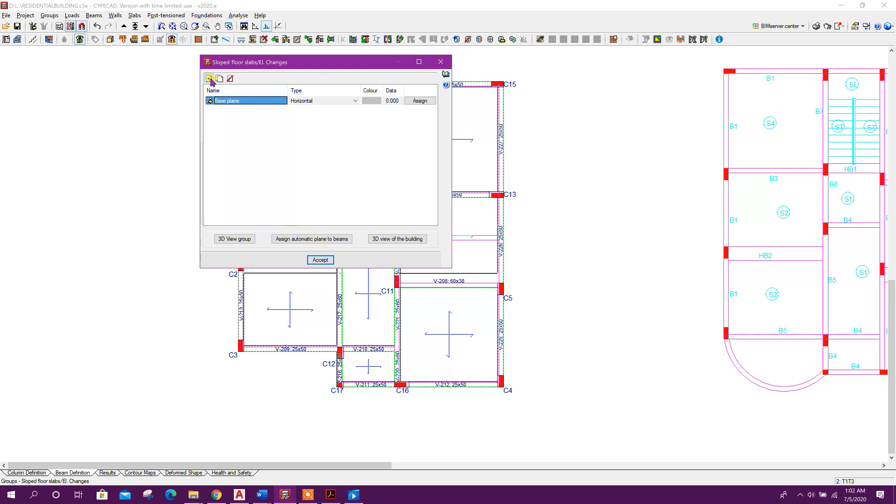
{"action": "left_click", "coordinate": [209, 79]}
{"action": "type", "text": "20CMDOWN"}
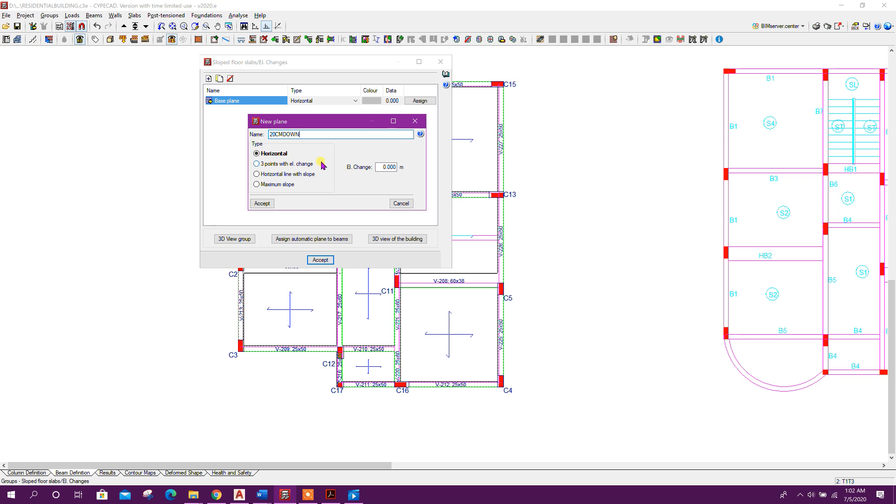
{"action": "left_click_drag", "start_coordinate": [378, 167], "coordinate": [420, 172]}
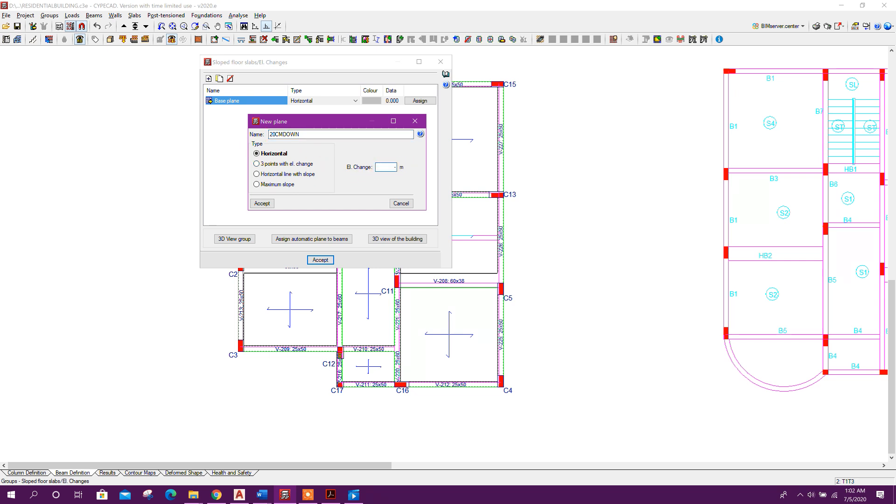
{"action": "type", "text": "-0.2"}
{"action": "left_click", "coordinate": [360, 133]}
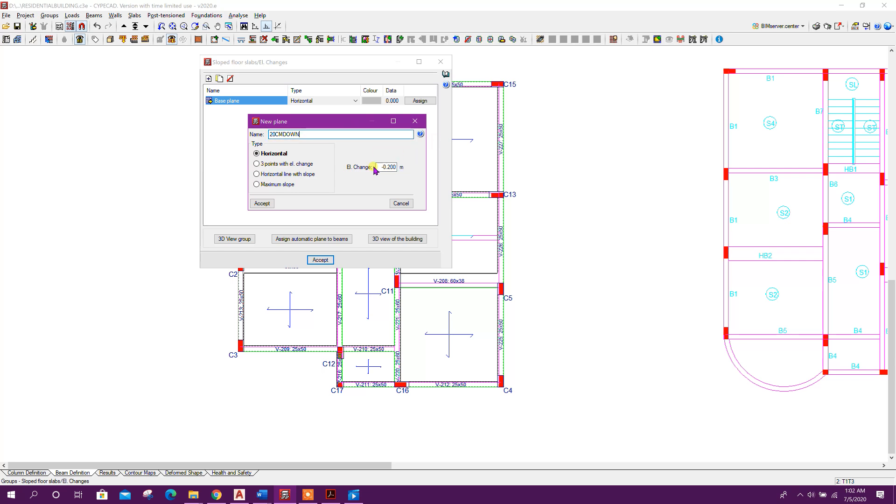
{"action": "left_click", "coordinate": [261, 203]}
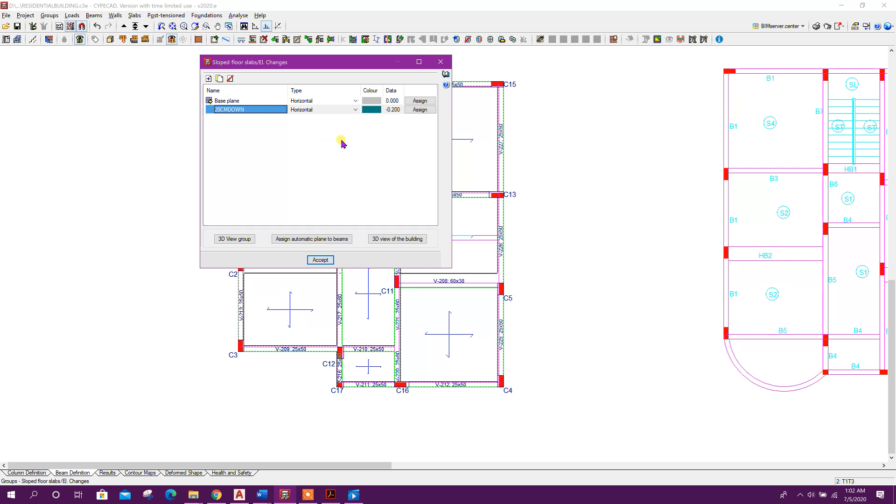
Assign the 20CMDOWN plane to the four slab panels on either side of the two 60x38 beams
{"action": "left_click", "coordinate": [419, 109]}
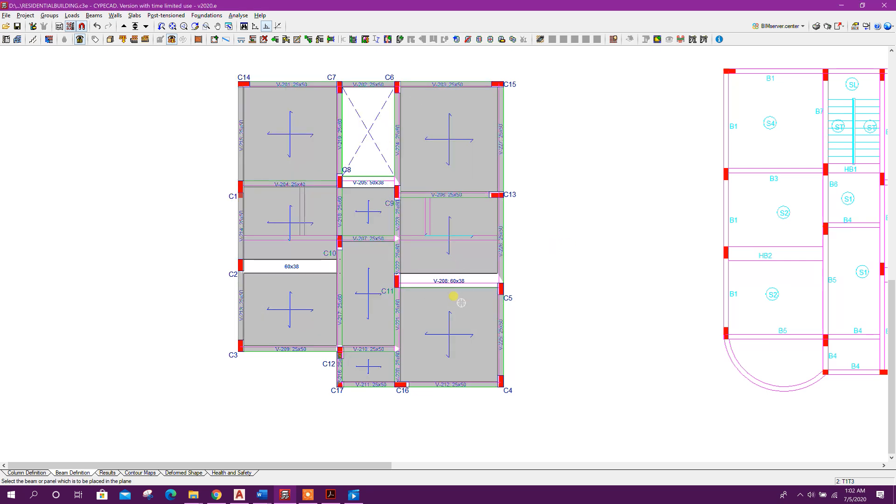
{"action": "scroll", "coordinate": [288, 348], "scroll_direction": "up", "scroll_amount": 1}
{"action": "left_click", "coordinate": [295, 293]}
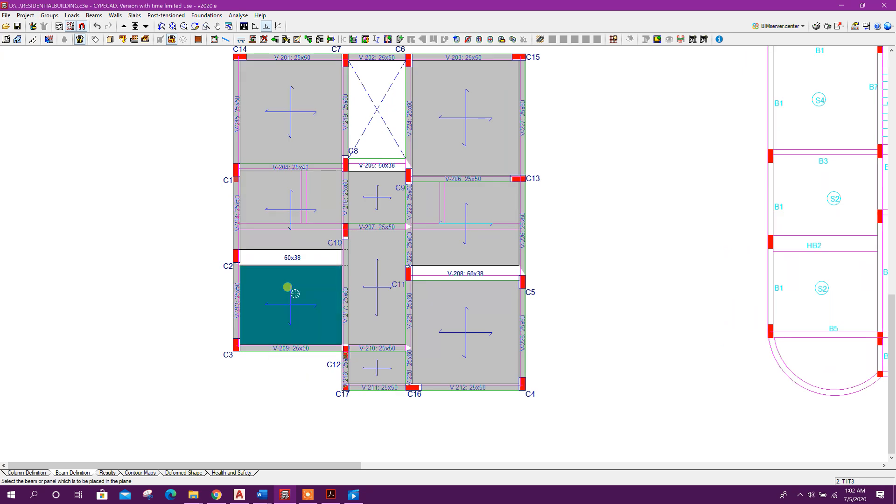
{"action": "left_click", "coordinate": [289, 227]}
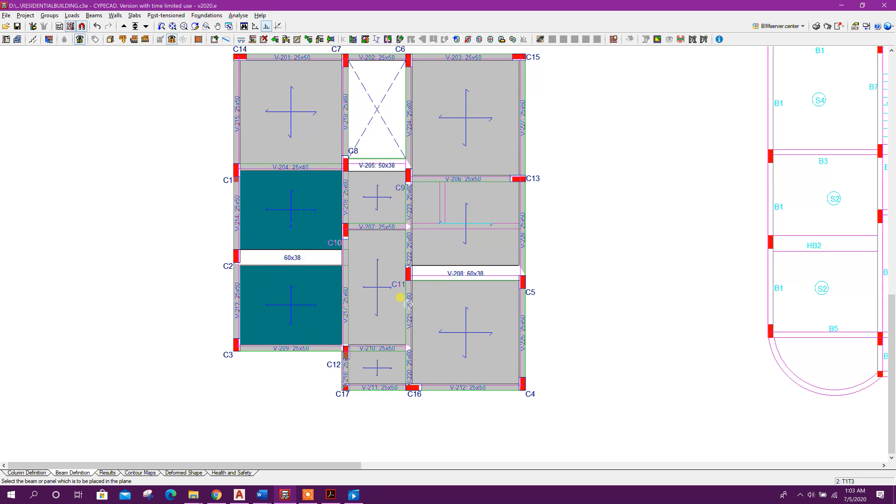
{"action": "left_click", "coordinate": [448, 310]}
{"action": "left_click", "coordinate": [470, 211]}
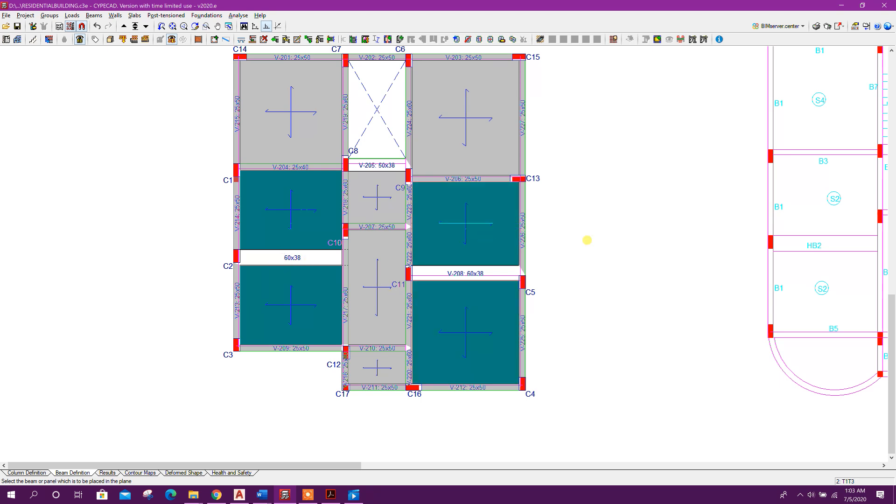
Assign the 20CMDOWN plane to the small slab panel between columns C8 and C9
{"action": "left_click", "coordinate": [371, 196]}
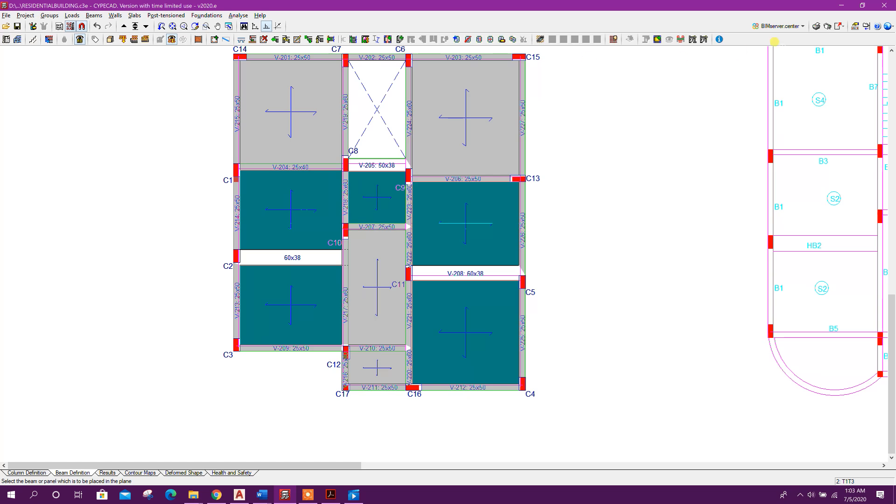
Inspect the lowered slab panels in the 3D view of the building, then close the 3D window
{"action": "left_click", "coordinate": [110, 39]}
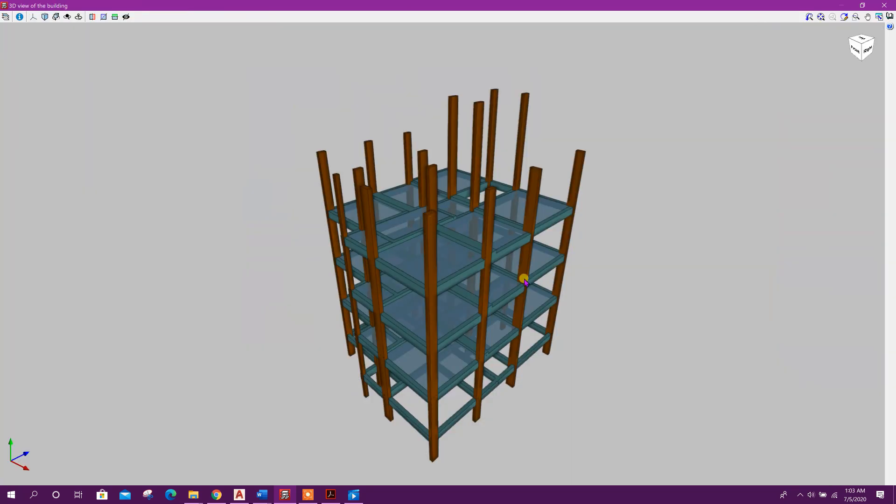
{"action": "left_click_drag", "start_coordinate": [523, 279], "coordinate": [443, 261]}
{"action": "scroll", "coordinate": [380, 284], "scroll_direction": "up", "scroll_amount": 4}
{"action": "left_click_drag", "start_coordinate": [505, 316], "coordinate": [401, 247]}
{"action": "left_click_drag", "start_coordinate": [476, 256], "coordinate": [230, 280]}
{"action": "left_click_drag", "start_coordinate": [191, 322], "coordinate": [174, 281]}
{"action": "scroll", "coordinate": [293, 214], "scroll_direction": "up", "scroll_amount": 3}
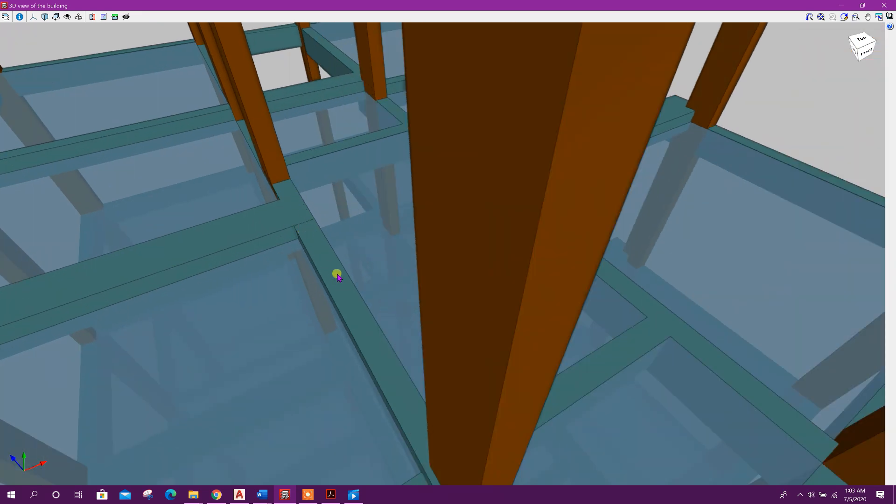
{"action": "scroll", "coordinate": [373, 213], "scroll_direction": "down", "scroll_amount": 3}
{"action": "scroll", "coordinate": [296, 242], "scroll_direction": "down", "scroll_amount": 5}
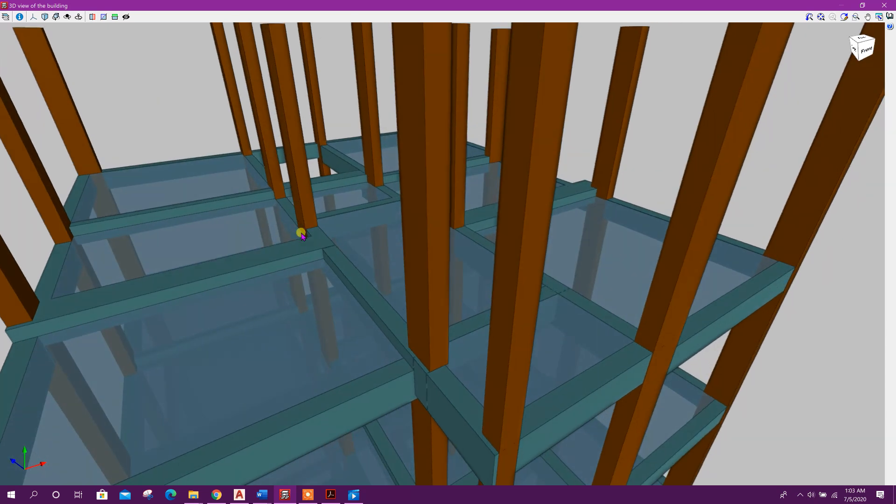
{"action": "left_click_drag", "start_coordinate": [286, 300], "coordinate": [206, 316]}
{"action": "scroll", "coordinate": [181, 297], "scroll_direction": "up", "scroll_amount": 5}
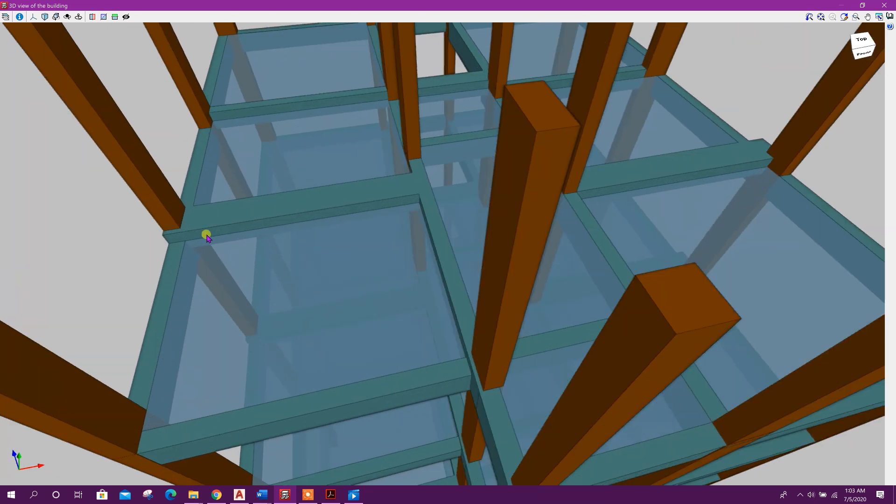
{"action": "left_click_drag", "start_coordinate": [316, 196], "coordinate": [259, 271]}
{"action": "scroll", "coordinate": [259, 272], "scroll_direction": "down", "scroll_amount": 3}
{"action": "scroll", "coordinate": [289, 266], "scroll_direction": "up", "scroll_amount": 2}
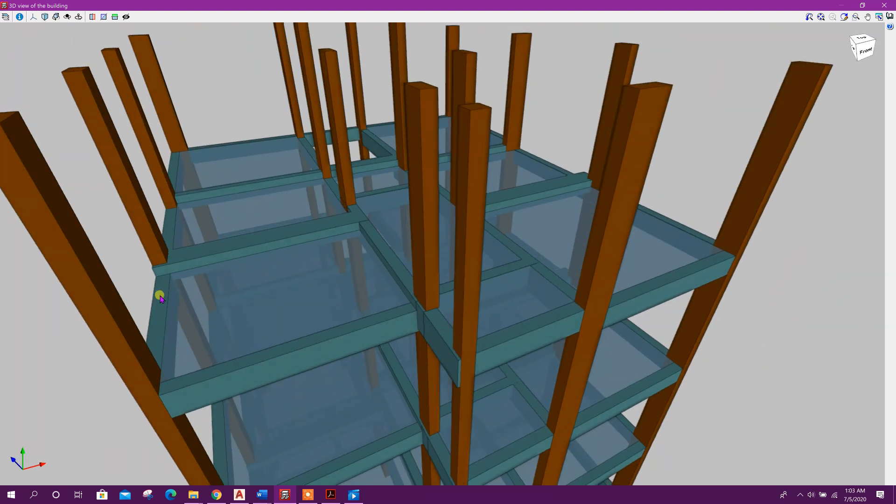
{"action": "scroll", "coordinate": [160, 297], "scroll_direction": "up", "scroll_amount": 1}
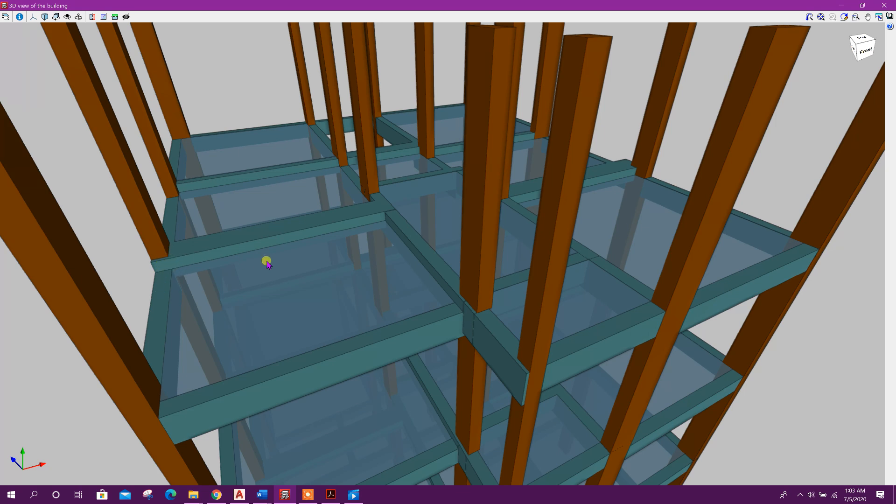
{"action": "left_click", "coordinate": [882, 8]}
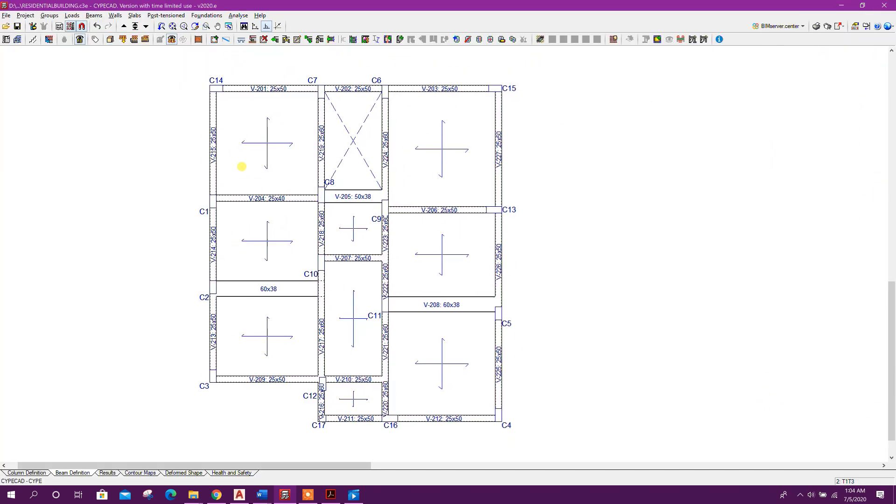
Open the sloped floor slab planes and assign the Base plane to the beams along the right edge beside the lowered panels
{"action": "left_click", "coordinate": [51, 15]}
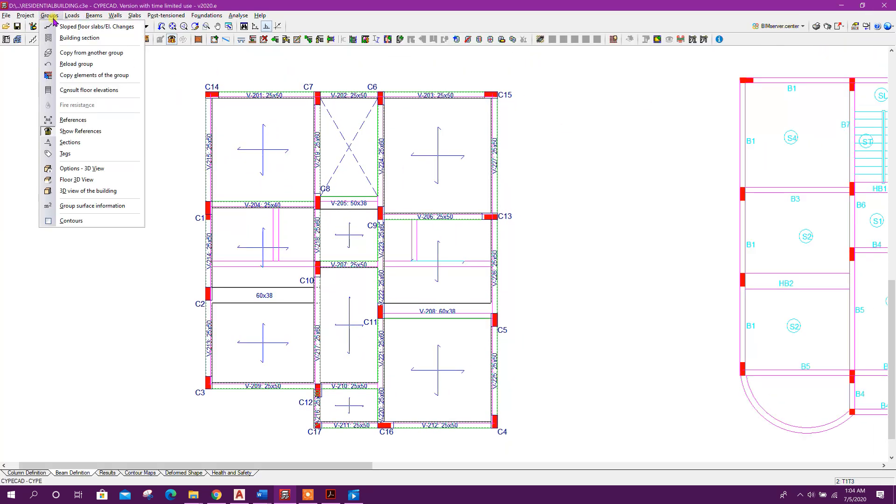
{"action": "left_click", "coordinate": [69, 25]}
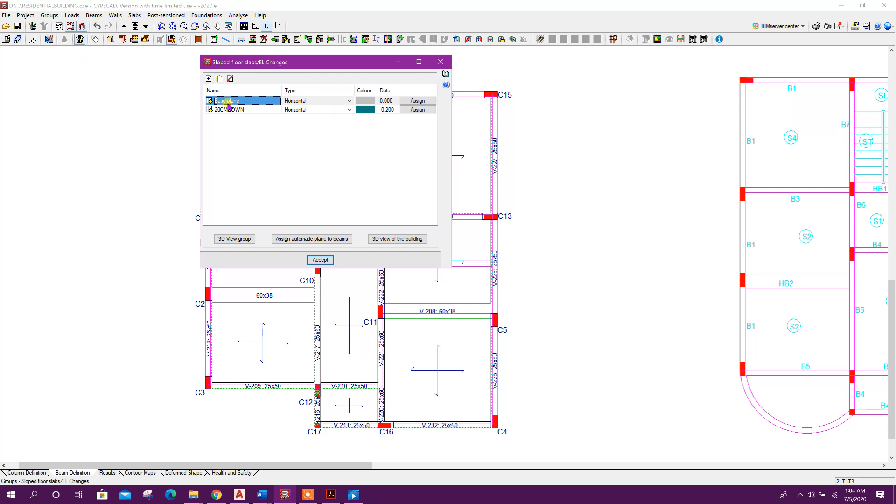
{"action": "left_click", "coordinate": [417, 101]}
{"action": "scroll", "coordinate": [194, 308], "scroll_direction": "up", "scroll_amount": 4}
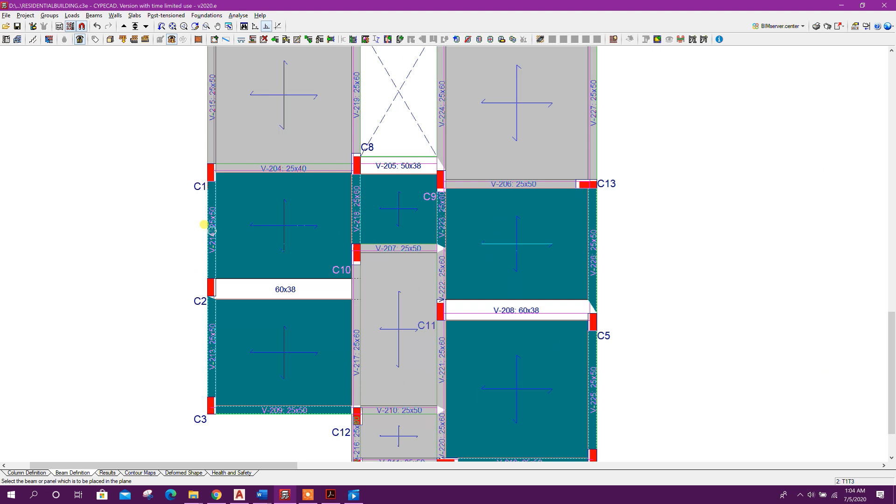
{"action": "middle_click_drag", "start_coordinate": [156, 382], "coordinate": [160, 322]}
{"action": "left_click", "coordinate": [594, 173]}
{"action": "left_click", "coordinate": [595, 317]}
{"action": "middle_click_drag", "start_coordinate": [530, 424], "coordinate": [536, 376]}
{"action": "left_click", "coordinate": [536, 352]}
{"action": "middle_click_drag", "start_coordinate": [295, 352], "coordinate": [295, 415]}
{"action": "scroll", "coordinate": [373, 202], "scroll_direction": "up", "scroll_amount": 1}
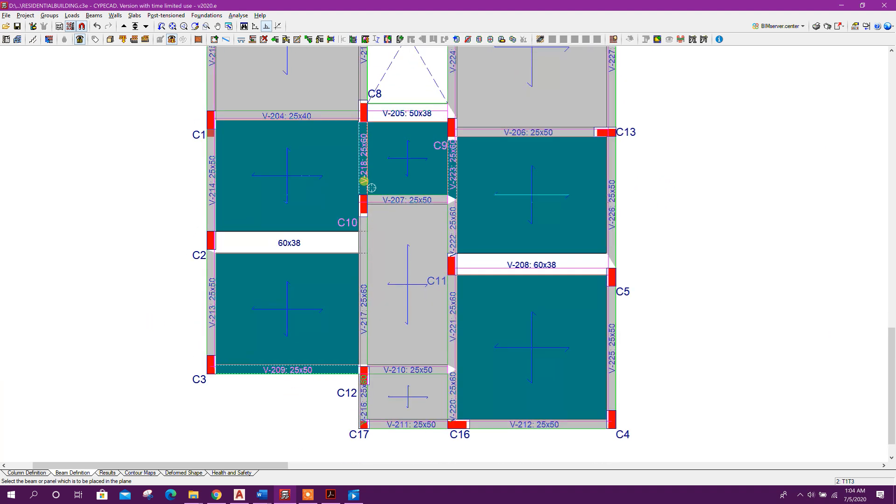
{"action": "scroll", "coordinate": [650, 283], "scroll_direction": "down", "scroll_amount": 2}
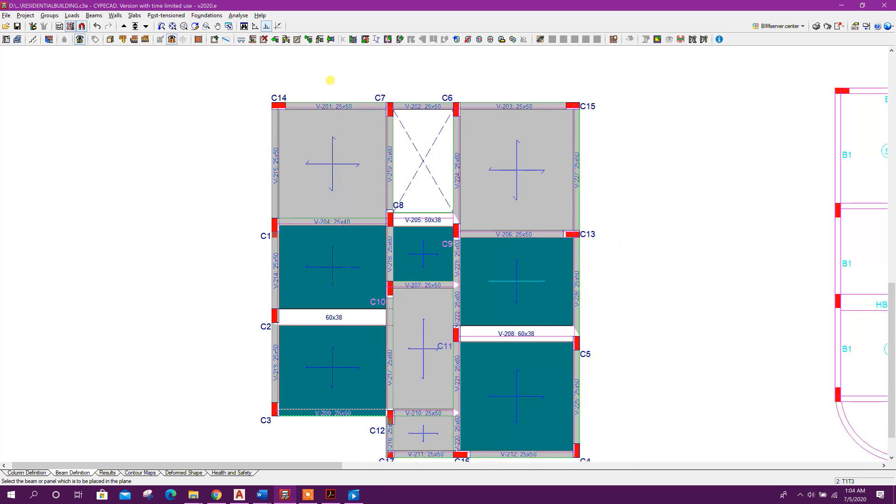
Review the building again in the 3D view and close it
{"action": "left_click", "coordinate": [110, 39]}
{"action": "middle_click_drag", "start_coordinate": [565, 311], "coordinate": [504, 306]}
{"action": "middle_click_drag", "start_coordinate": [441, 254], "coordinate": [225, 304]}
{"action": "scroll", "coordinate": [396, 202], "scroll_direction": "up", "scroll_amount": 5}
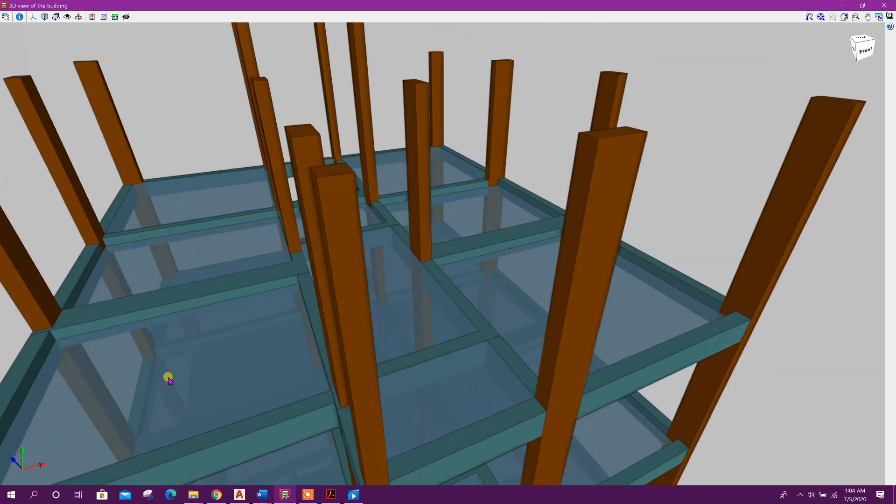
{"action": "middle_click_drag", "start_coordinate": [428, 389], "coordinate": [773, 62]}
{"action": "middle_click_drag", "start_coordinate": [476, 211], "coordinate": [534, 205]}
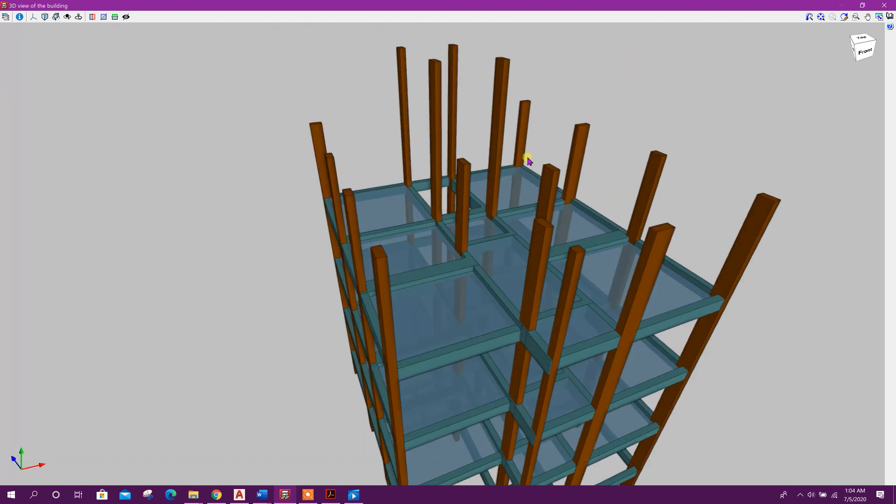
{"action": "left_click", "coordinate": [884, 6]}
Move up to the ROOF group and copy its elements from group 2 (T1T3)
{"action": "middle_click_drag", "start_coordinate": [410, 310], "coordinate": [338, 297]}
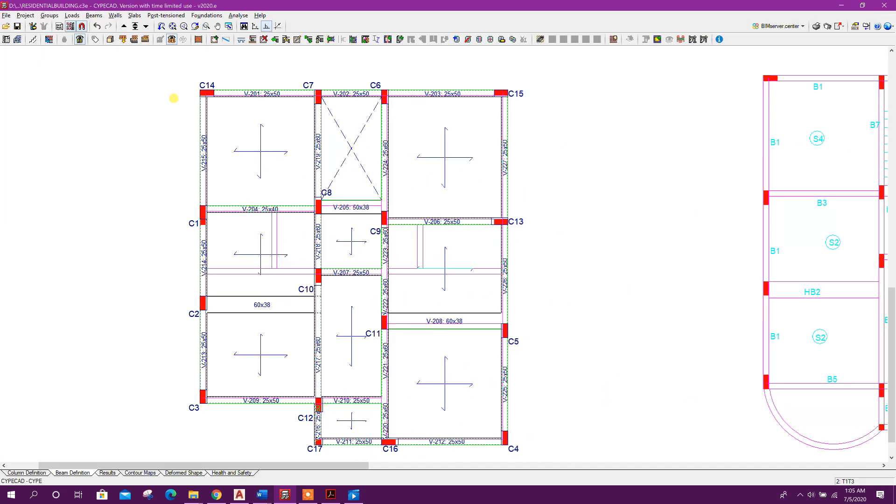
{"action": "left_click", "coordinate": [124, 28]}
{"action": "scroll", "coordinate": [328, 276], "scroll_direction": "down", "scroll_amount": 2}
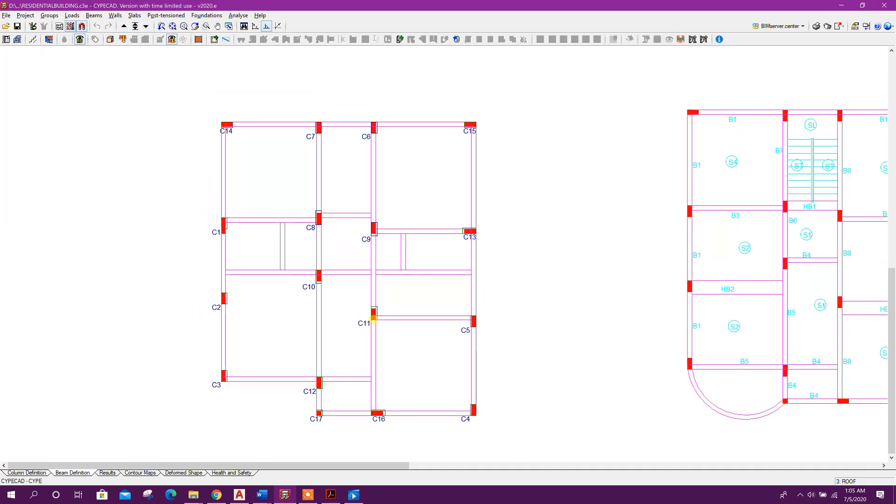
{"action": "middle_click_drag", "start_coordinate": [374, 318], "coordinate": [369, 292]}
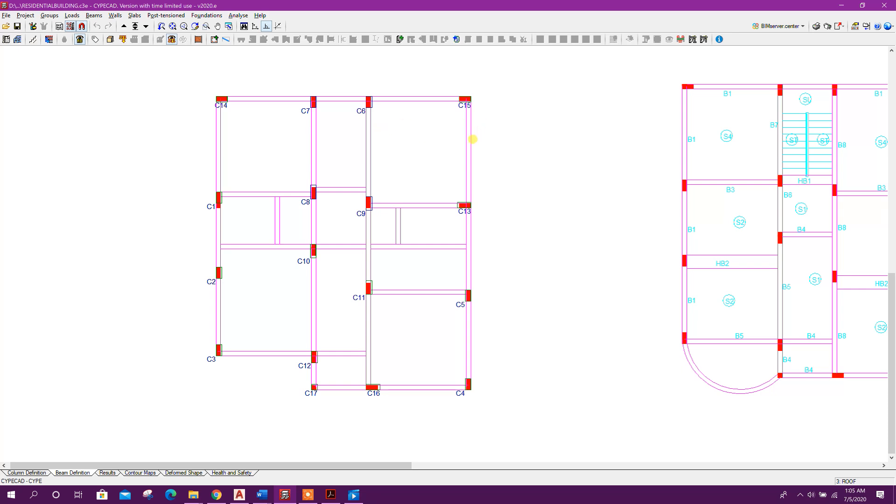
{"action": "left_click", "coordinate": [49, 16]}
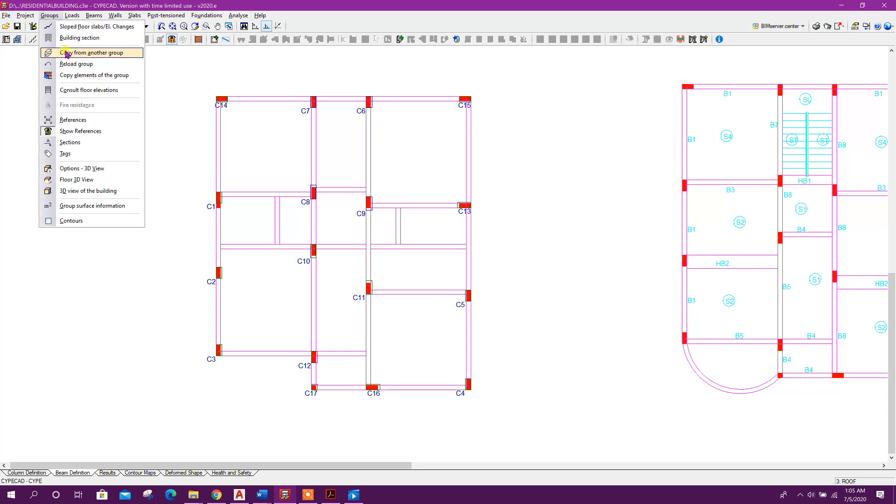
{"action": "left_click", "coordinate": [119, 54]}
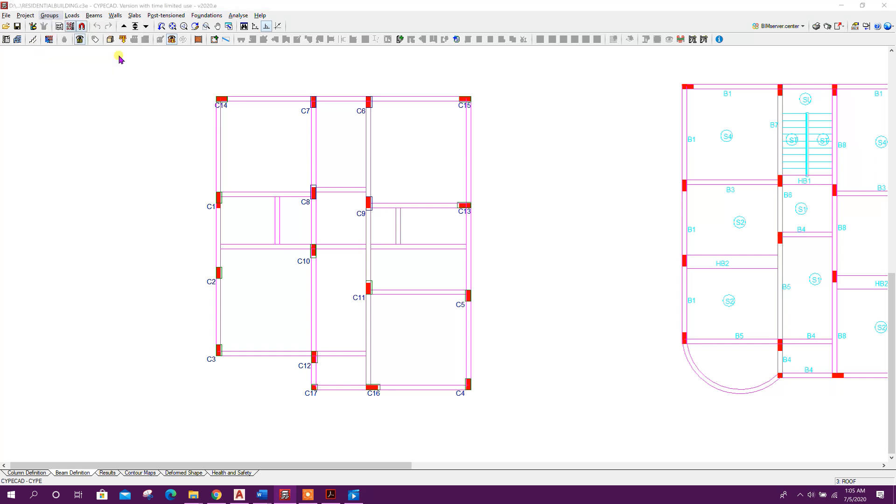
{"action": "double_click", "coordinate": [455, 250]}
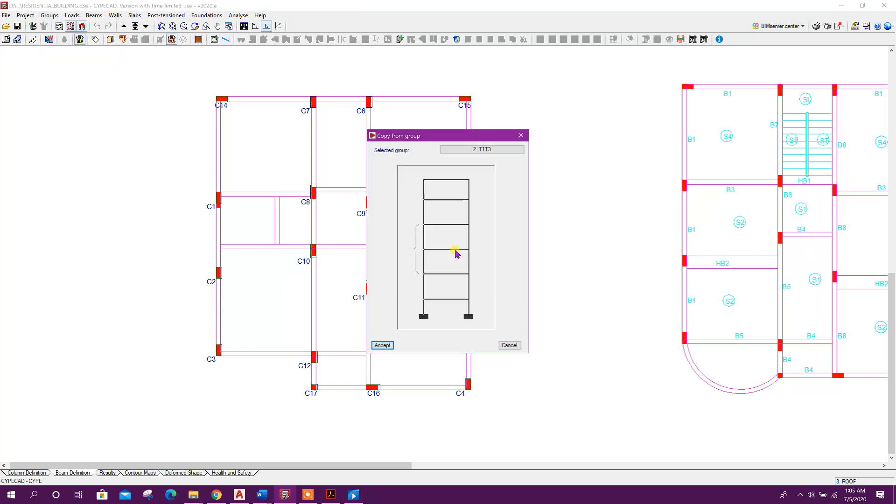
Go up to the STTOP group and enter 25x50 beams between columns C7–C8 and C6–C9
{"action": "scroll", "coordinate": [347, 260], "scroll_direction": "up", "scroll_amount": 3}
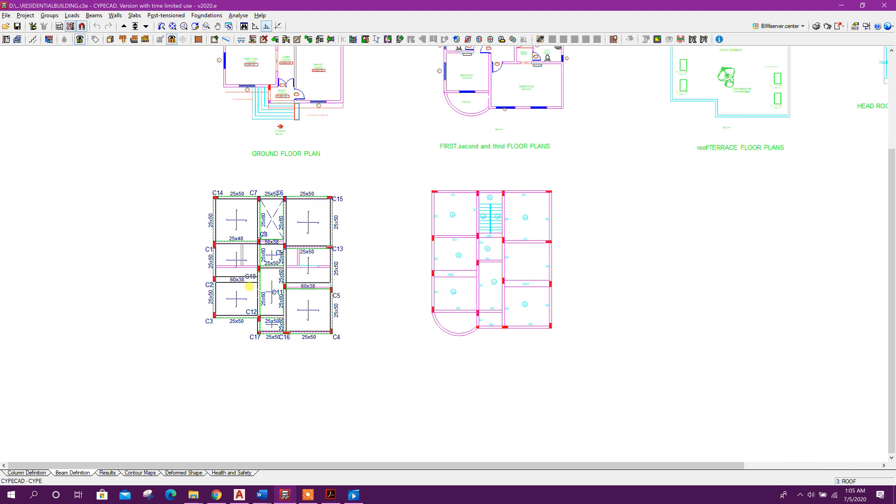
{"action": "scroll", "coordinate": [350, 372], "scroll_direction": "up", "scroll_amount": 3}
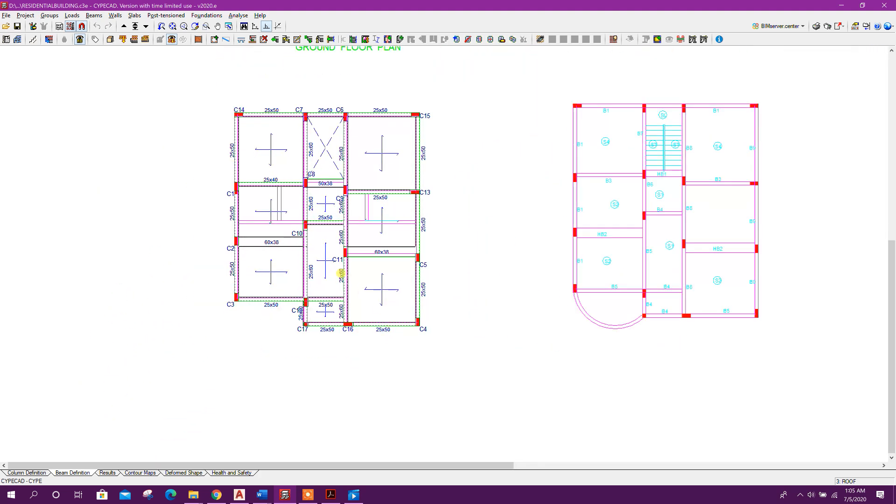
{"action": "middle_click_drag", "start_coordinate": [397, 316], "coordinate": [387, 358]}
{"action": "scroll", "coordinate": [387, 357], "scroll_direction": "down", "scroll_amount": 1}
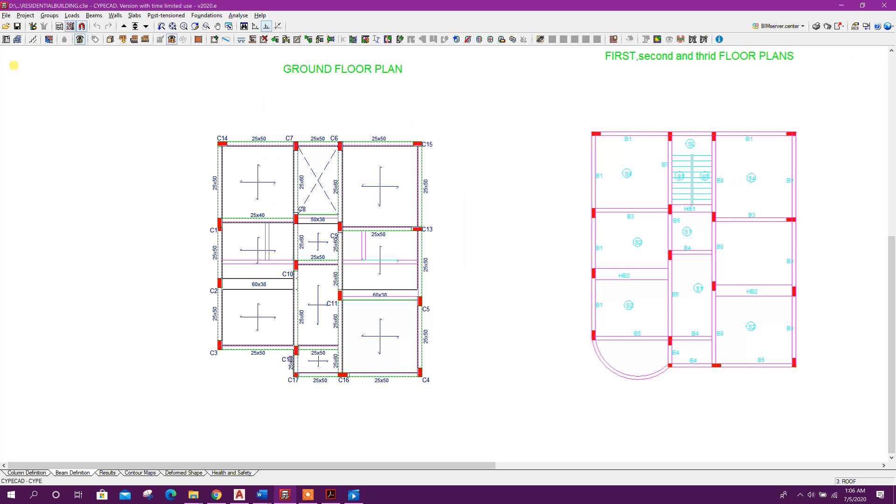
{"action": "left_click", "coordinate": [123, 26]}
{"action": "middle_click_drag", "start_coordinate": [445, 276], "coordinate": [420, 292]}
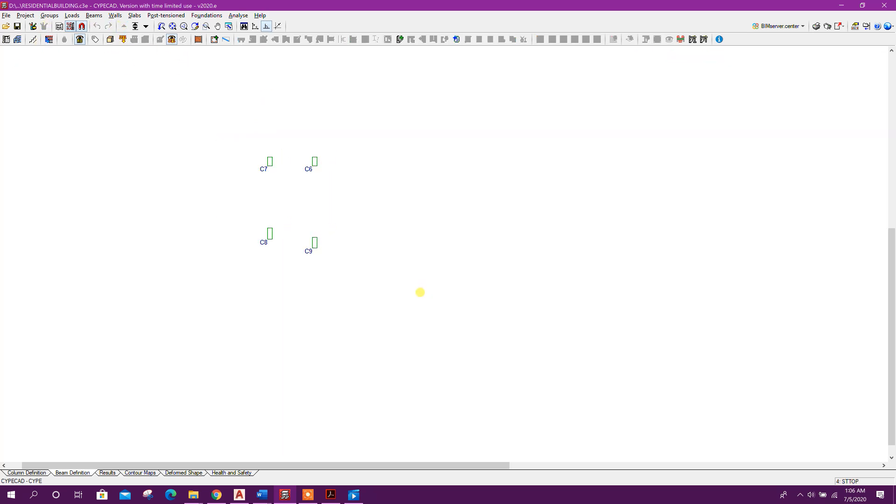
{"action": "scroll", "coordinate": [292, 173], "scroll_direction": "up", "scroll_amount": 2}
{"action": "left_click", "coordinate": [101, 15]}
{"action": "left_click", "coordinate": [105, 26]}
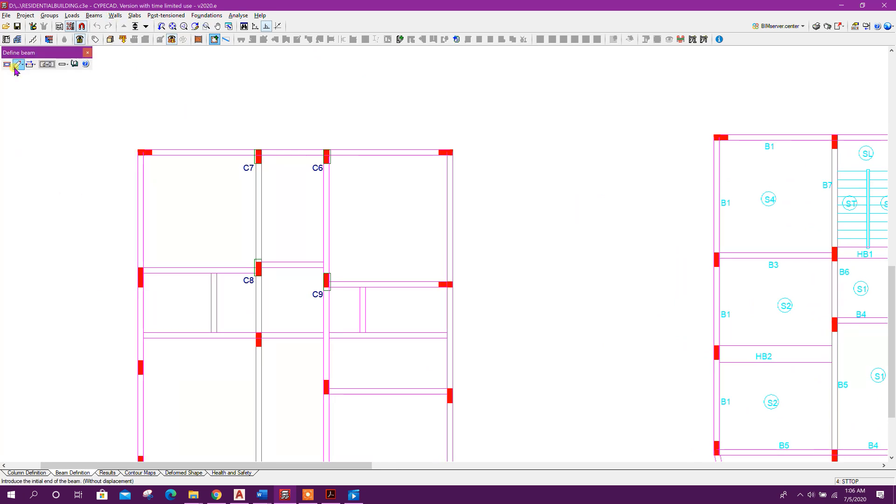
{"action": "left_click", "coordinate": [17, 68]}
{"action": "left_click_drag", "start_coordinate": [507, 290], "coordinate": [540, 290]}
{"action": "type", "text": "50"}
{"action": "key", "text": "Return"}
{"action": "left_click", "coordinate": [255, 226]}
{"action": "left_click", "coordinate": [347, 223]}
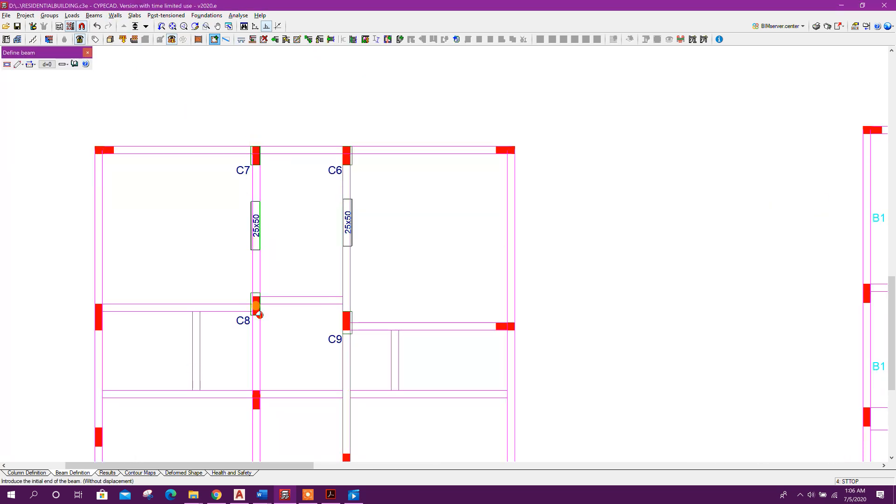
Draw 25x50 beams from C8 toward C9 and from C7 to C6, then close the beam tool
{"action": "left_click", "coordinate": [264, 315]}
{"action": "right_click", "coordinate": [294, 310]}
{"action": "left_click", "coordinate": [48, 65]}
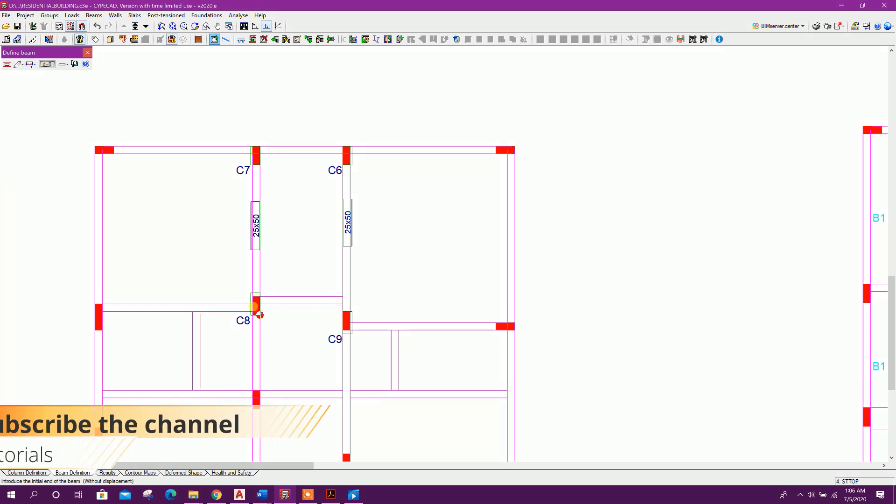
{"action": "left_click", "coordinate": [260, 315]}
{"action": "scroll", "coordinate": [289, 315], "scroll_direction": "up", "scroll_amount": 1}
{"action": "left_click", "coordinate": [313, 315]}
{"action": "left_click", "coordinate": [291, 118]}
{"action": "right_click", "coordinate": [253, 109]}
{"action": "left_click", "coordinate": [270, 109]}
{"action": "left_click", "coordinate": [326, 110]}
{"action": "left_click", "coordinate": [88, 52]}
Extend the ends of the new beams to meet the surrounding columns and beams
{"action": "left_click", "coordinate": [94, 16]}
{"action": "left_click", "coordinate": [122, 80]}
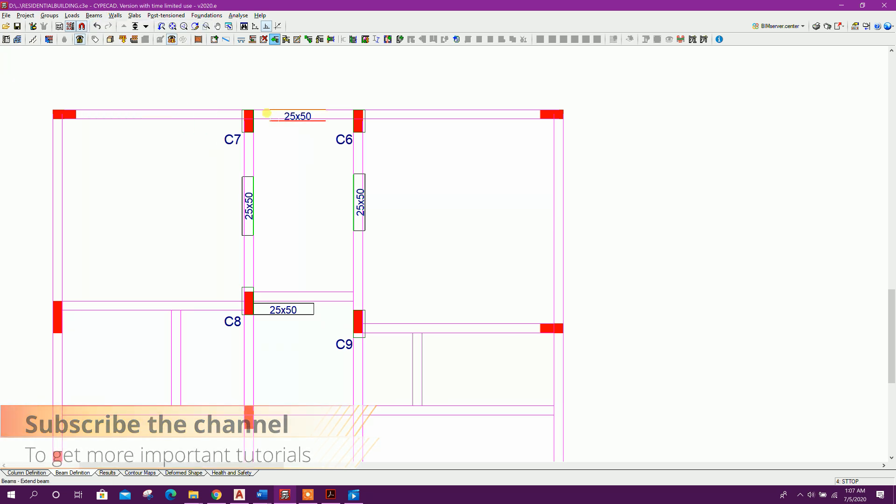
{"action": "left_click", "coordinate": [274, 119]}
{"action": "left_click", "coordinate": [155, 115]}
{"action": "left_click", "coordinate": [321, 119]}
{"action": "left_click", "coordinate": [436, 117]}
{"action": "left_click", "coordinate": [253, 181]}
{"action": "left_click", "coordinate": [253, 86]}
{"action": "left_click", "coordinate": [252, 231]}
{"action": "left_click", "coordinate": [257, 353]}
{"action": "left_click", "coordinate": [361, 366]}
Adjust the four new beams around the C6–C7–C8–C9 bay to the column faces
{"action": "left_click", "coordinate": [94, 15]}
{"action": "left_click", "coordinate": [113, 134]}
{"action": "left_click", "coordinate": [206, 116]}
{"action": "left_click", "coordinate": [248, 96]}
{"action": "left_click", "coordinate": [359, 95]}
{"action": "left_click", "coordinate": [397, 117]}
{"action": "left_click", "coordinate": [397, 309]}
{"action": "left_click", "coordinate": [360, 353]}
{"action": "left_click", "coordinate": [248, 337]}
{"action": "left_click", "coordinate": [198, 309]}
Define a slab panel in the bay enclosed by columns C7, C6, C8 and C9, then close the panel manager
{"action": "left_click", "coordinate": [135, 16]}
{"action": "left_click", "coordinate": [154, 27]}
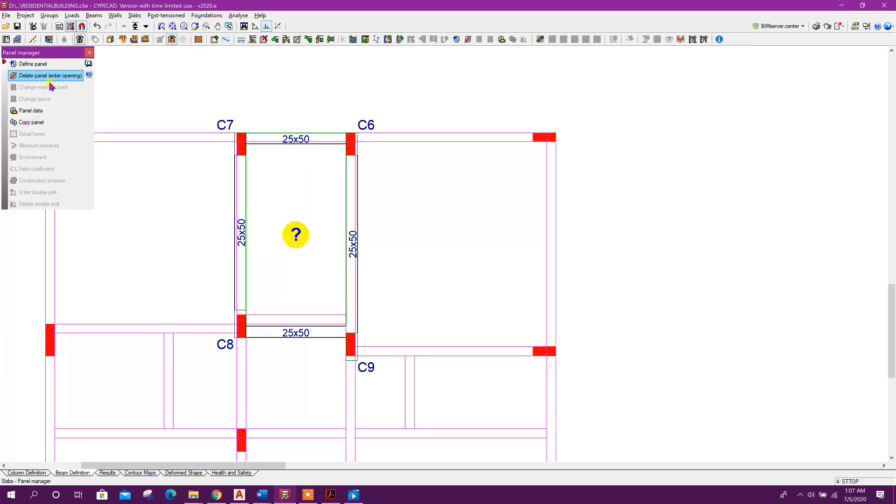
{"action": "left_click", "coordinate": [34, 65]}
{"action": "left_click", "coordinate": [318, 344]}
{"action": "left_click", "coordinate": [292, 238]}
{"action": "left_click", "coordinate": [240, 168]}
{"action": "left_click", "coordinate": [89, 53]}
Run a geometry check of all groups
{"action": "scroll", "coordinate": [281, 178], "scroll_direction": "down", "scroll_amount": 3}
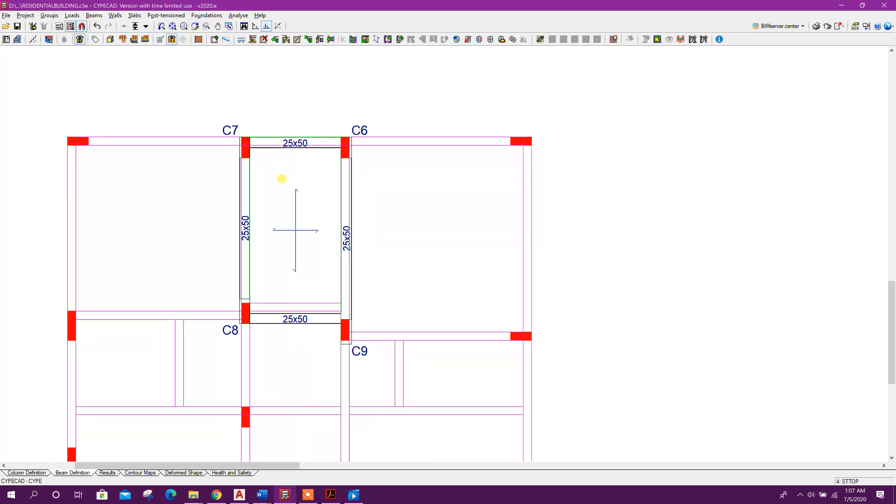
{"action": "middle_click_drag", "start_coordinate": [409, 291], "coordinate": [383, 252]}
{"action": "scroll", "coordinate": [383, 252], "scroll_direction": "down", "scroll_amount": 1}
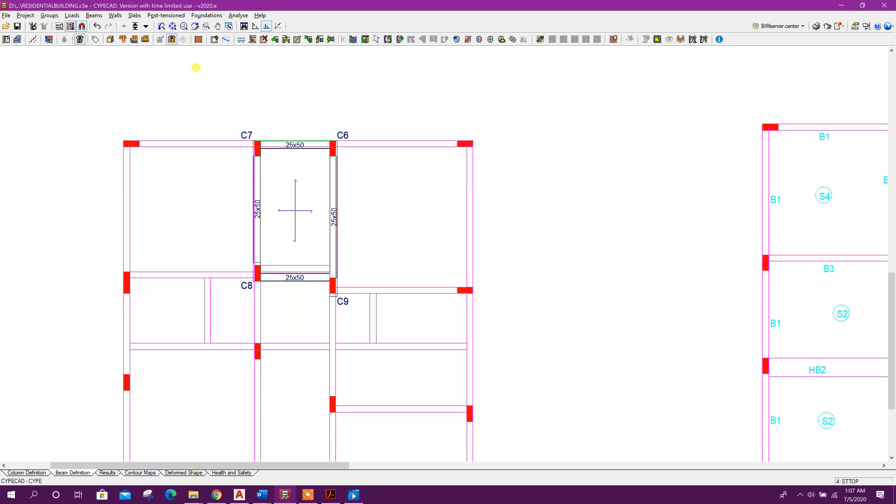
{"action": "left_click", "coordinate": [237, 16]}
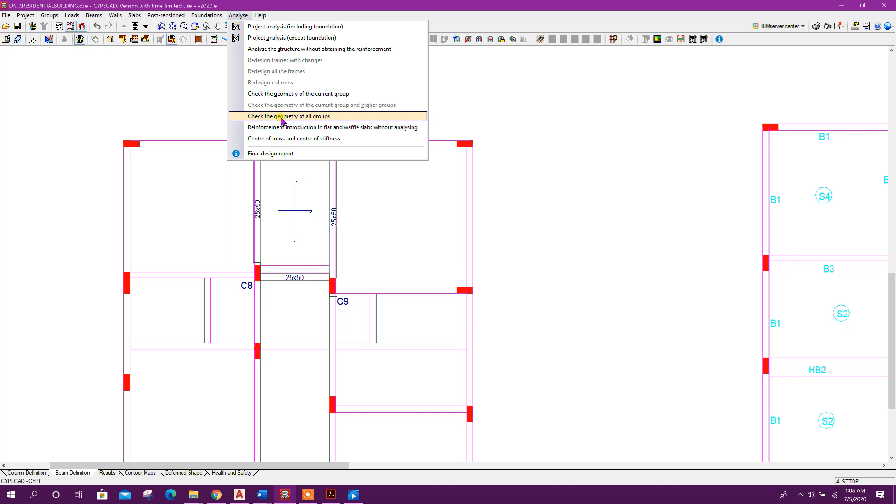
{"action": "left_click", "coordinate": [321, 121]}
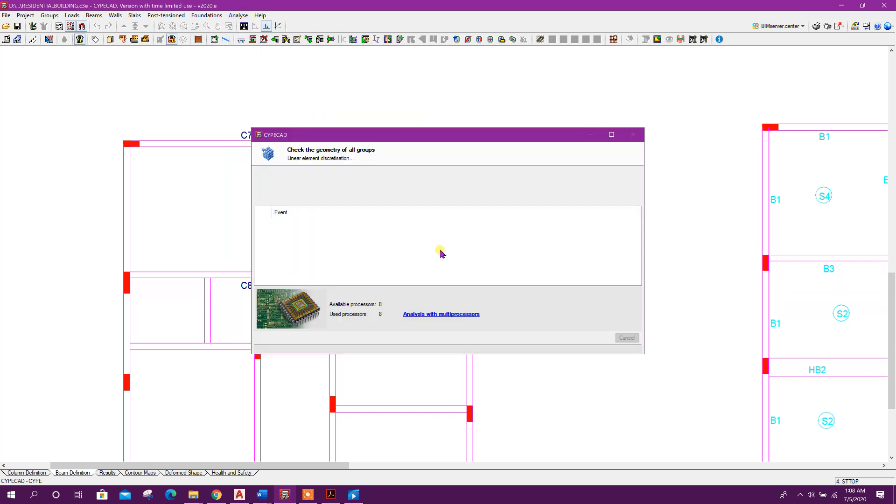
{"action": "scroll", "coordinate": [433, 260], "scroll_direction": "down", "scroll_amount": 3}
{"action": "middle_click_drag", "start_coordinate": [431, 375], "coordinate": [407, 302]}
{"action": "scroll", "coordinate": [405, 297], "scroll_direction": "down", "scroll_amount": 1}
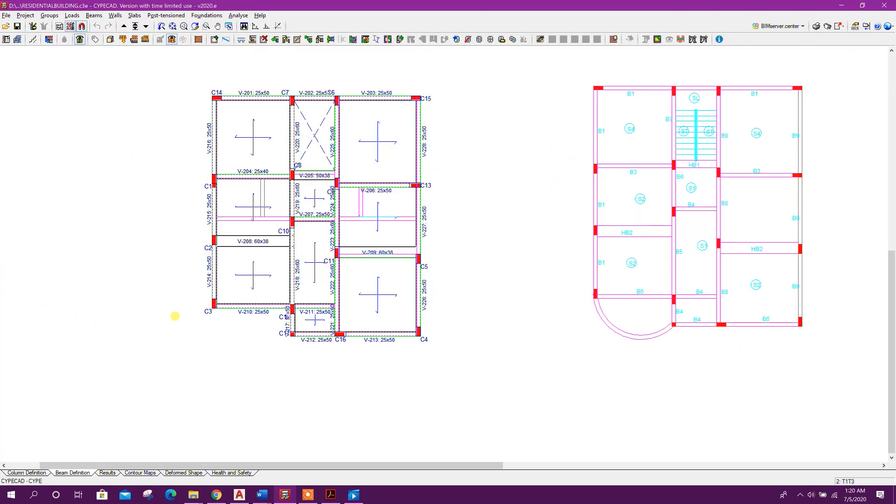
Start entering beams with the current 25x50 rectangular concrete section and no displacement
{"action": "scroll", "coordinate": [225, 331], "scroll_direction": "up", "scroll_amount": 1}
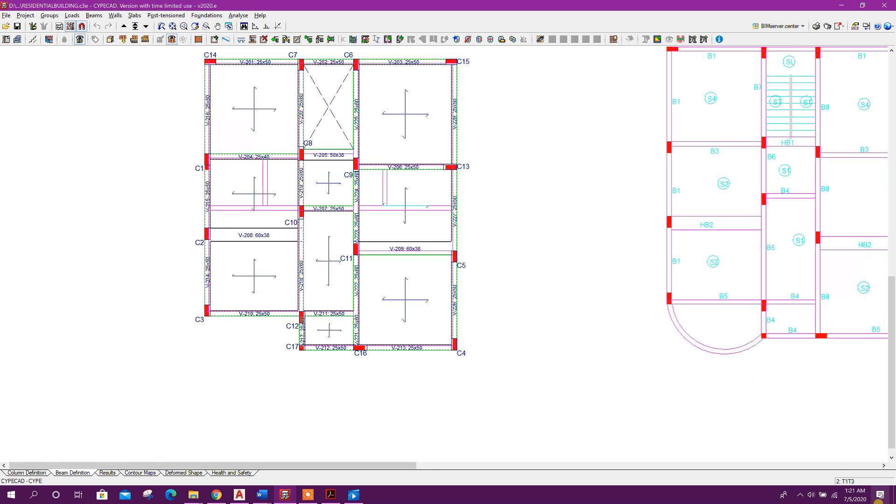
{"action": "left_click", "coordinate": [94, 15]}
{"action": "left_click", "coordinate": [114, 24]}
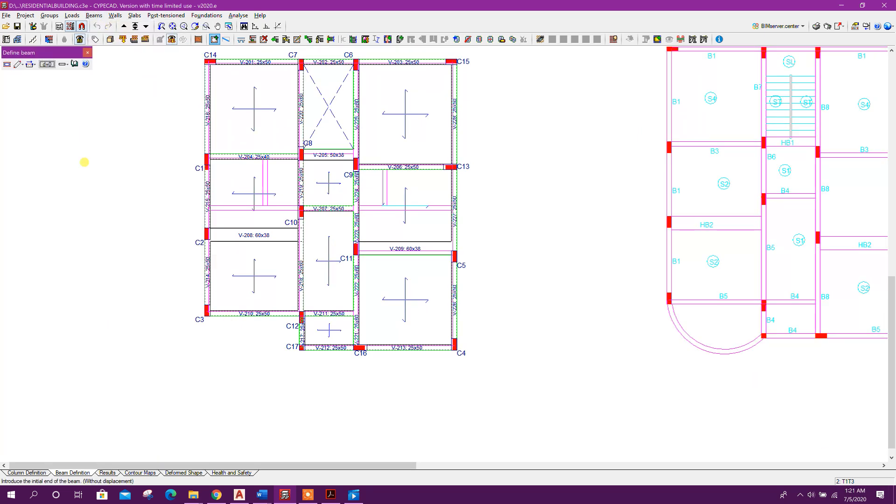
{"action": "left_click", "coordinate": [7, 65]}
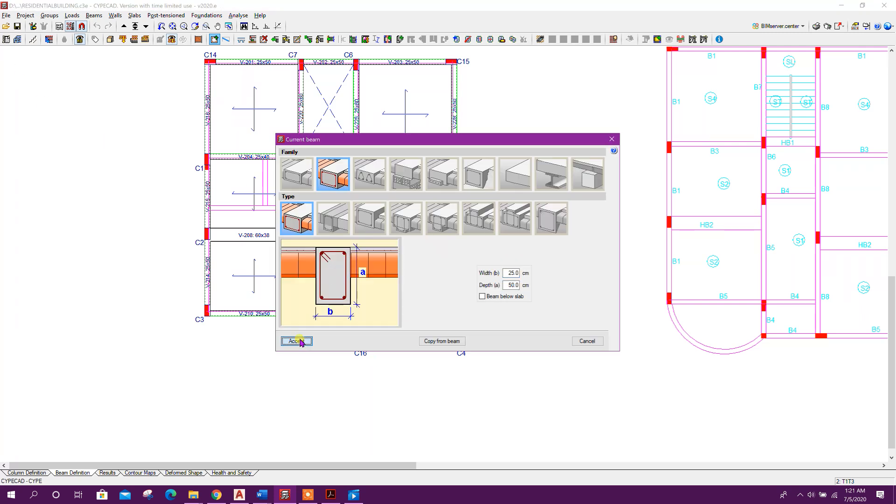
{"action": "left_click", "coordinate": [296, 341]}
{"action": "left_click", "coordinate": [31, 65]}
{"action": "left_click", "coordinate": [36, 75]}
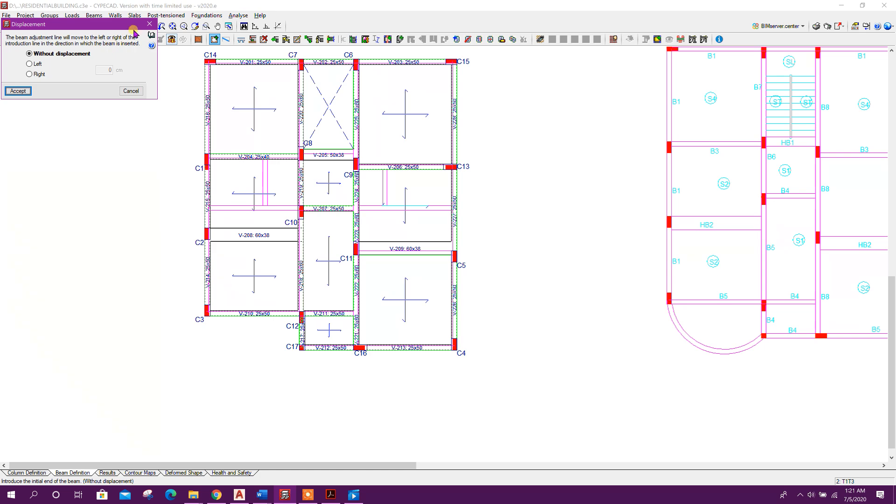
{"action": "left_click", "coordinate": [148, 23]}
Draw a curved beam arcing below the bay from column C3 to column C17
{"action": "left_click", "coordinate": [65, 64]}
{"action": "left_click", "coordinate": [81, 82]}
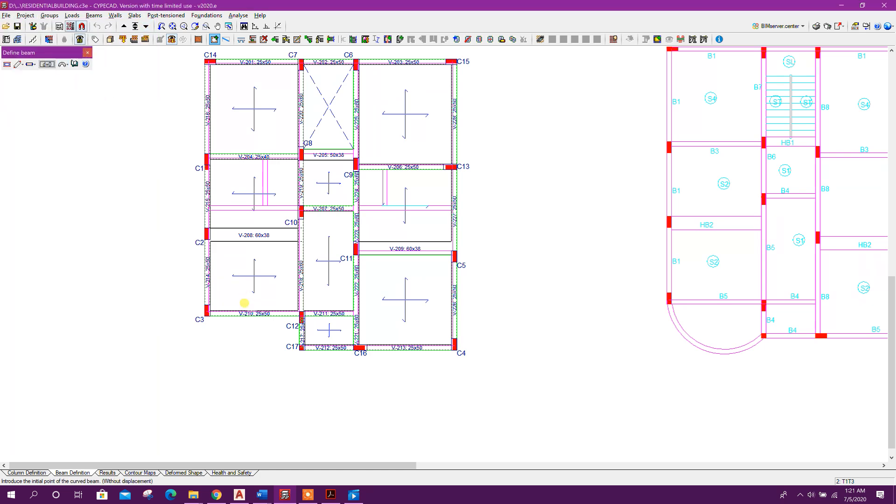
{"action": "scroll", "coordinate": [230, 321], "scroll_direction": "up", "scroll_amount": 4}
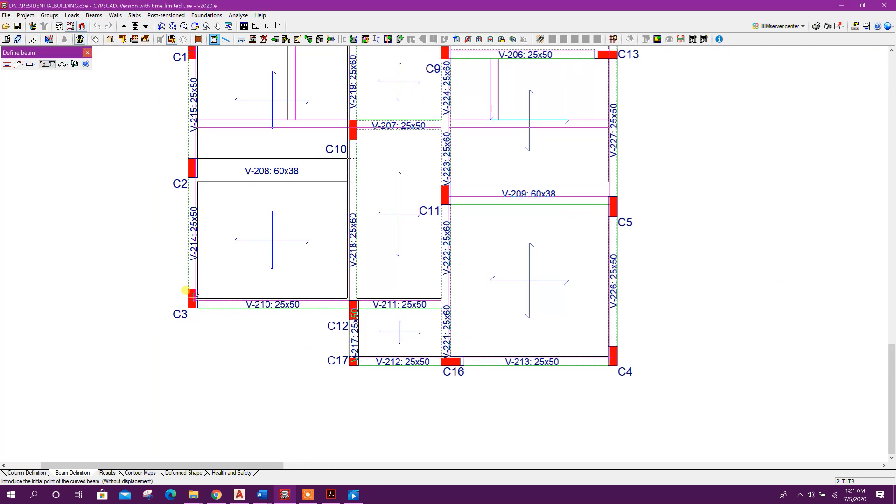
{"action": "scroll", "coordinate": [194, 297], "scroll_direction": "up", "scroll_amount": 2}
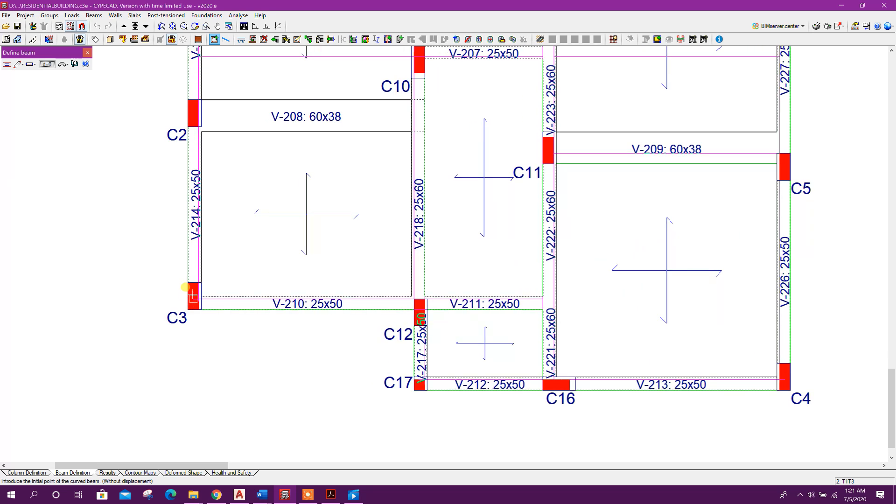
{"action": "scroll", "coordinate": [193, 297], "scroll_direction": "up", "scroll_amount": 1}
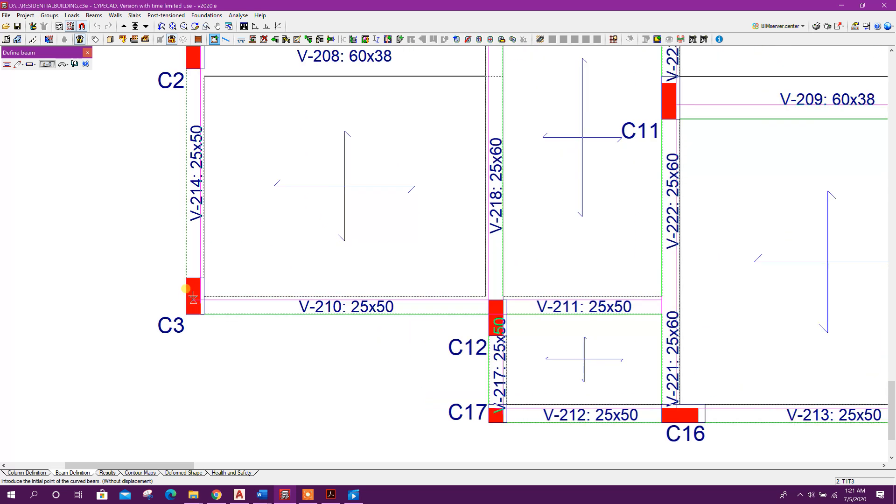
{"action": "left_click", "coordinate": [194, 295]}
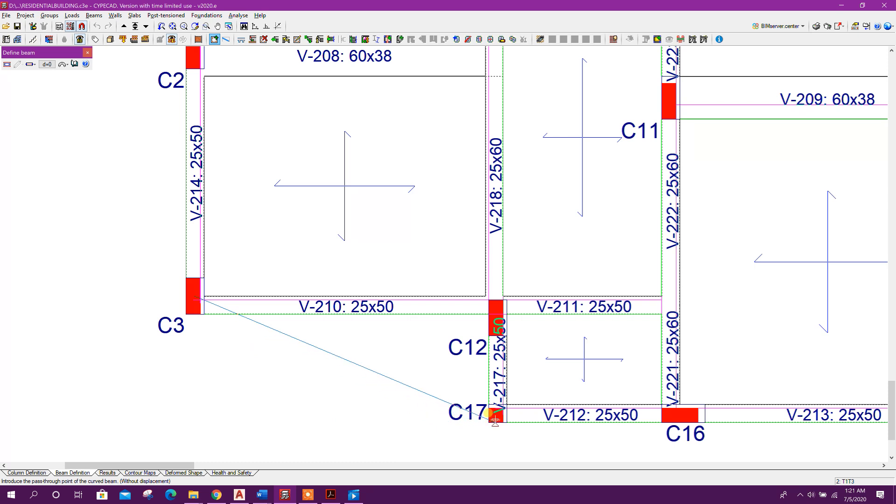
{"action": "left_click", "coordinate": [498, 412]}
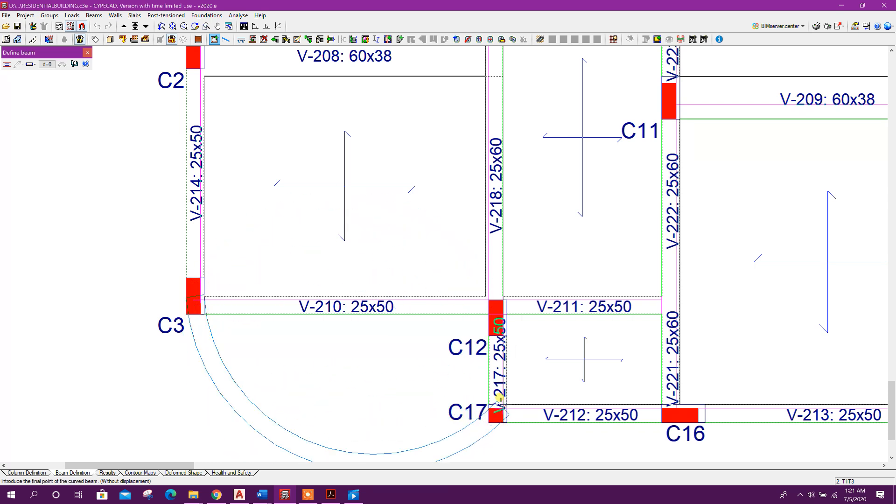
{"action": "left_click", "coordinate": [499, 400]}
{"action": "scroll", "coordinate": [211, 271], "scroll_direction": "down", "scroll_amount": 3}
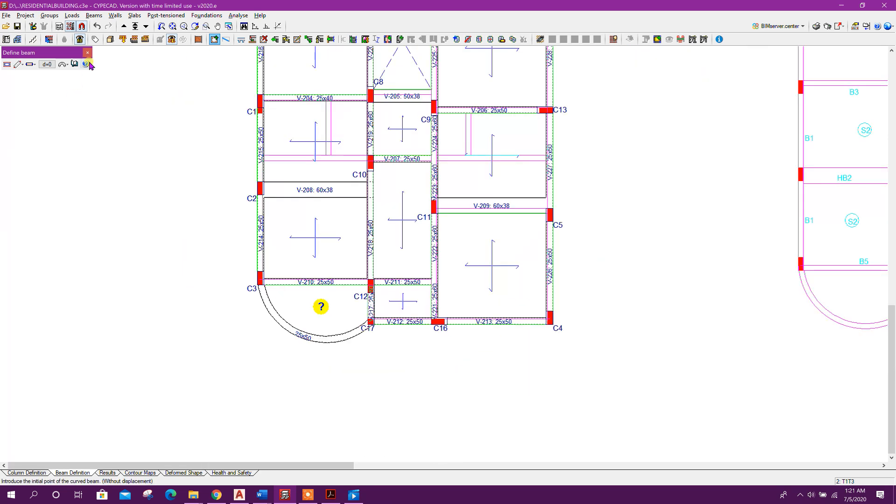
{"action": "left_click", "coordinate": [88, 54]}
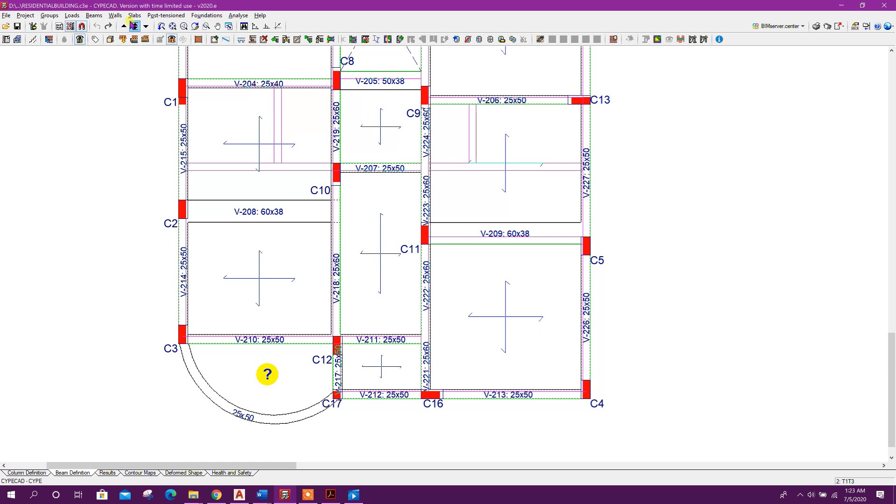
Define an 18 cm flat slab panel inside the curved bay between C3 and C17
{"action": "left_click", "coordinate": [133, 16]}
{"action": "left_click", "coordinate": [144, 27]}
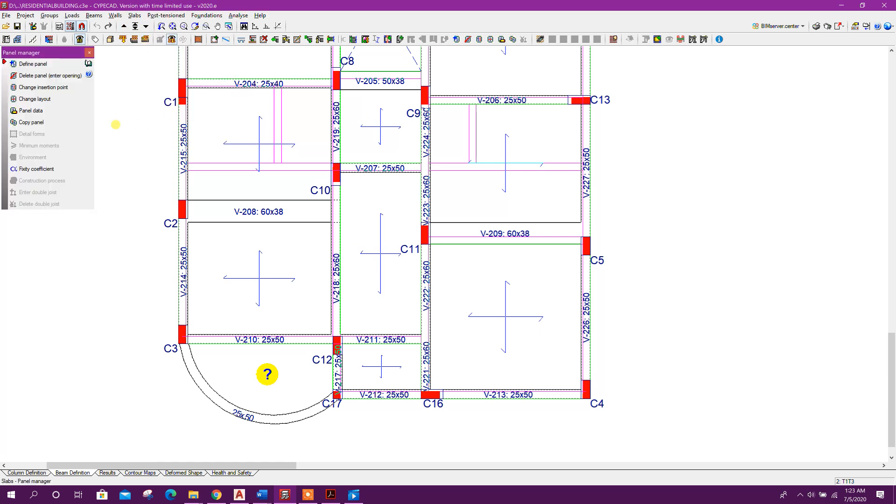
{"action": "left_click", "coordinate": [33, 63]}
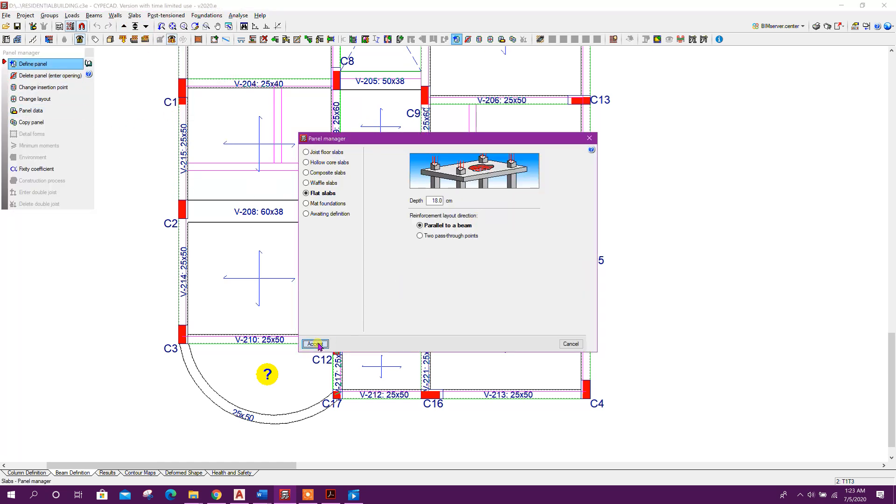
{"action": "left_click", "coordinate": [315, 344]}
{"action": "left_click", "coordinate": [294, 380]}
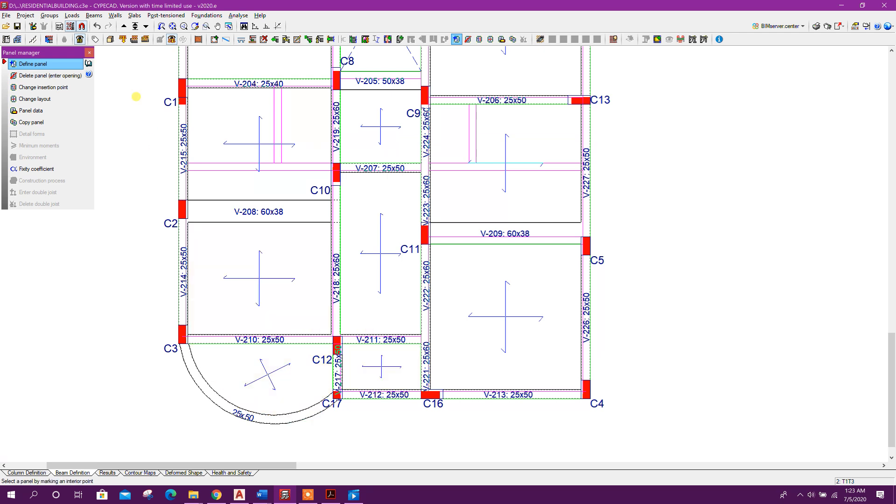
{"action": "left_click", "coordinate": [90, 53]}
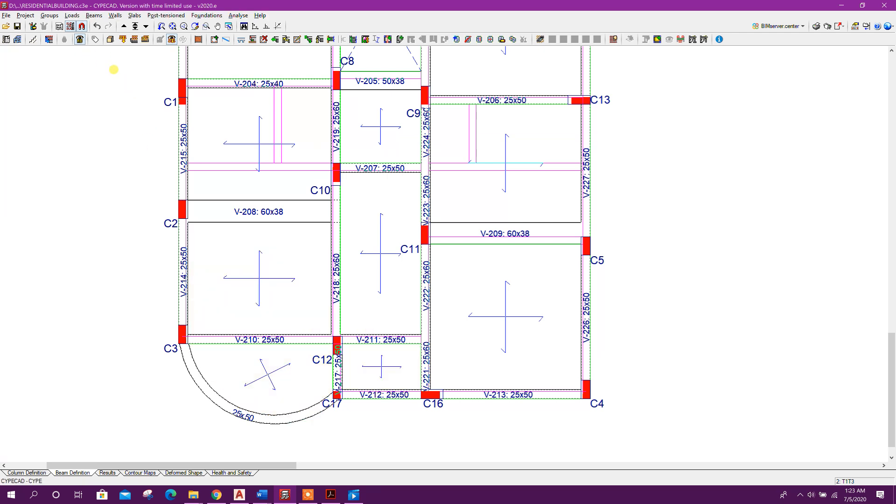
Move up to the ROOF group and draw the same curved beam from column C3 to column C17
{"action": "left_click", "coordinate": [123, 27]}
{"action": "middle_click_drag", "start_coordinate": [280, 383], "coordinate": [314, 361]}
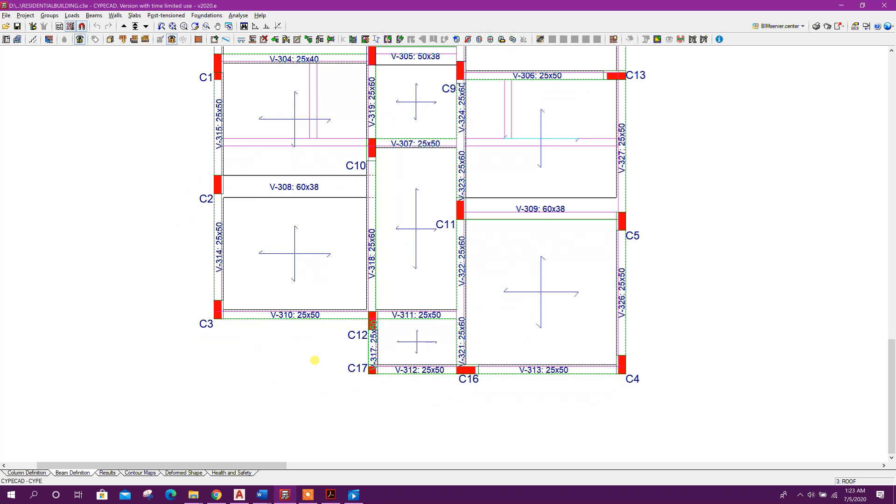
{"action": "left_click", "coordinate": [93, 16]}
{"action": "left_click", "coordinate": [100, 27]}
{"action": "scroll", "coordinate": [214, 333], "scroll_direction": "up", "scroll_amount": 3}
{"action": "left_click", "coordinate": [223, 300]}
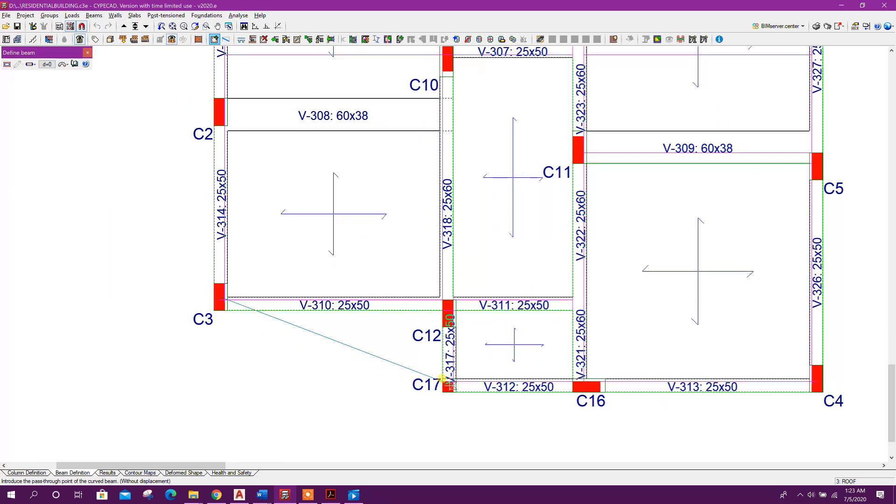
{"action": "left_click", "coordinate": [307, 414]}
{"action": "scroll", "coordinate": [305, 298], "scroll_direction": "down", "scroll_amount": 2}
Define a flat slab panel inside the curved bay on the ROOF group
{"action": "left_click", "coordinate": [134, 16]}
{"action": "left_click", "coordinate": [142, 26]}
{"action": "left_click", "coordinate": [33, 64]}
{"action": "left_click", "coordinate": [333, 338]}
{"action": "right_click", "coordinate": [370, 280]}
Check the geometry of all groups again after adding the curved beams and panels
{"action": "scroll", "coordinate": [370, 280], "scroll_direction": "down", "scroll_amount": 1}
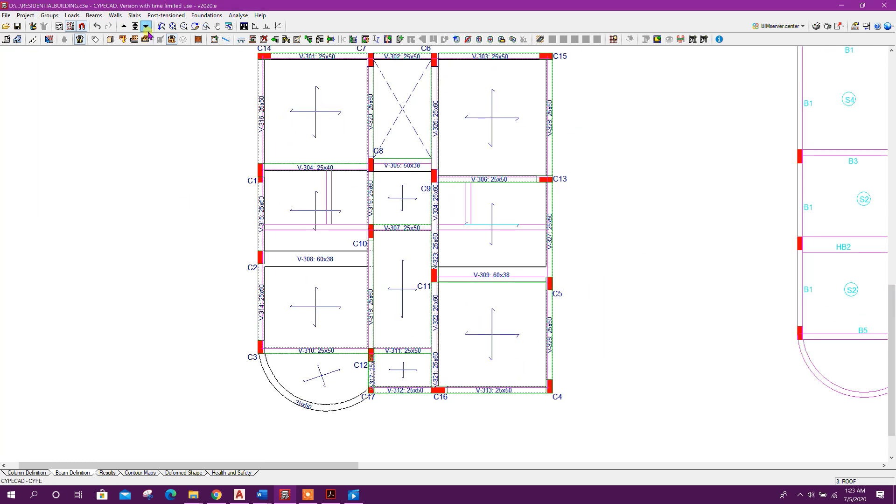
{"action": "left_click", "coordinate": [110, 40]}
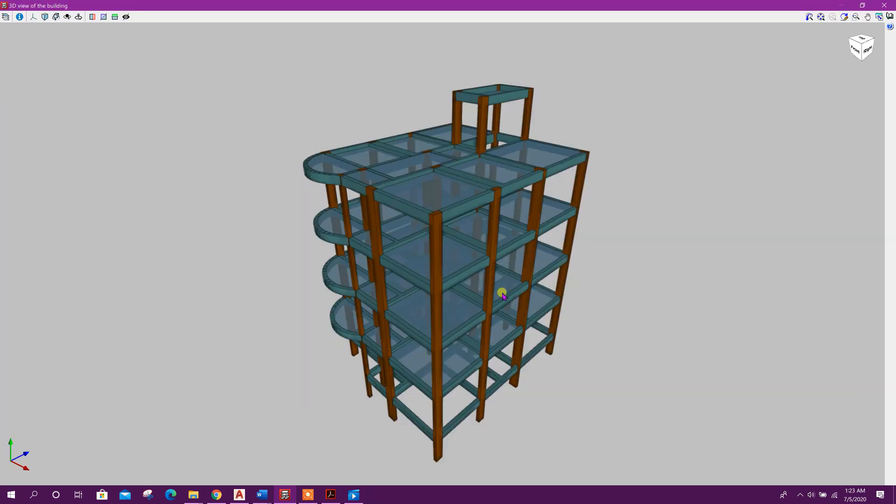
{"action": "left_click_drag", "start_coordinate": [502, 296], "coordinate": [483, 285]}
{"action": "left_click_drag", "start_coordinate": [441, 253], "coordinate": [483, 386]}
{"action": "left_click", "coordinate": [884, 5]}
{"action": "left_click", "coordinate": [207, 15]}
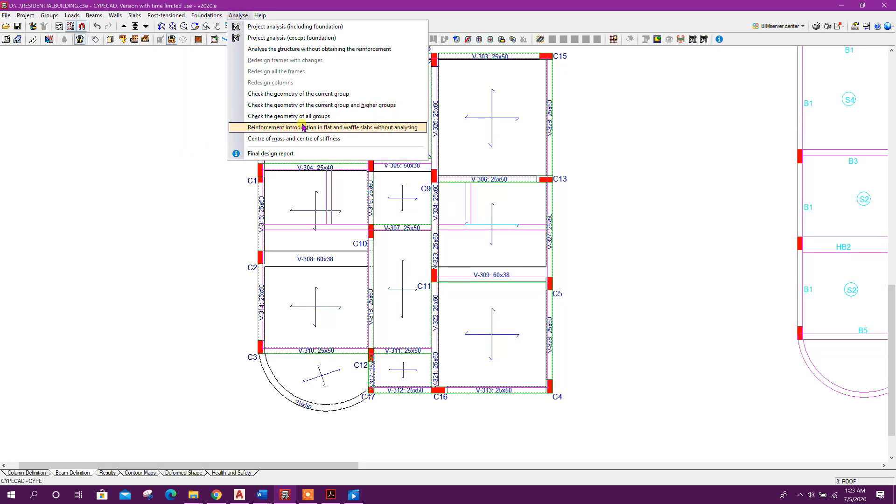
{"action": "left_click", "coordinate": [298, 116]}
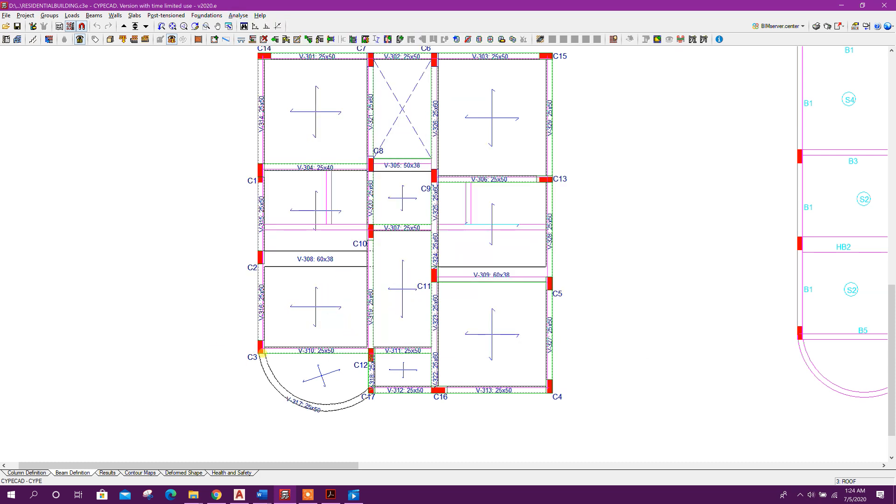
Review the completed roof plan alongside the reference floor plans
{"action": "middle_click_drag", "start_coordinate": [385, 304], "coordinate": [352, 362]}
{"action": "scroll", "coordinate": [370, 135], "scroll_direction": "down", "scroll_amount": 2}
{"action": "middle_click_drag", "start_coordinate": [510, 232], "coordinate": [499, 278]}
{"action": "middle_click_drag", "start_coordinate": [481, 315], "coordinate": [497, 283]}
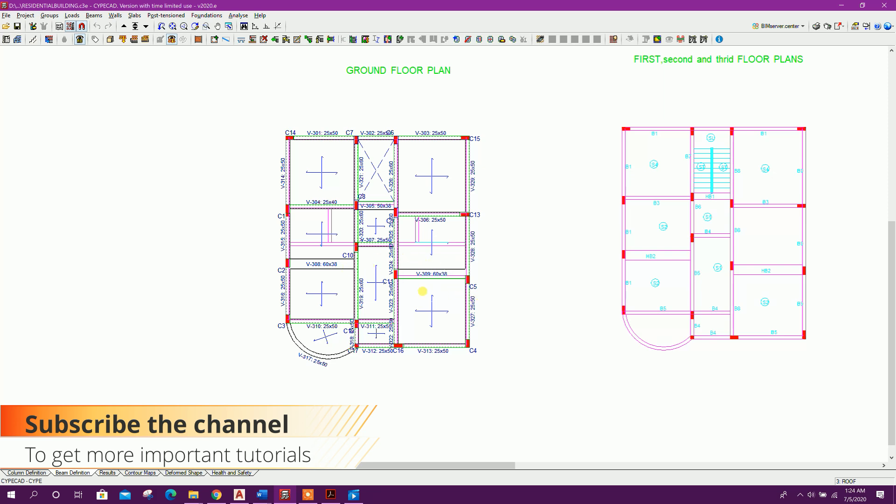
{"action": "scroll", "coordinate": [424, 295], "scroll_direction": "up", "scroll_amount": 2}
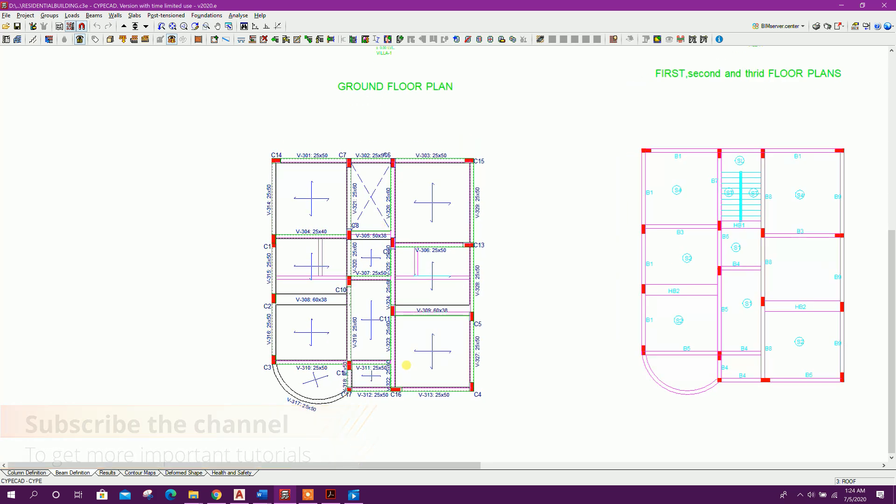
{"action": "middle_click_drag", "start_coordinate": [406, 365], "coordinate": [310, 198]}
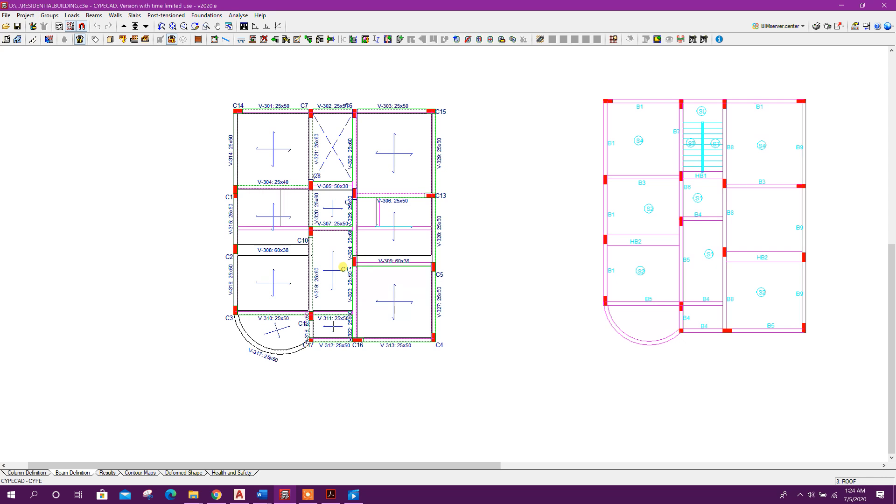
{"action": "middle_click_drag", "start_coordinate": [466, 251], "coordinate": [457, 266]}
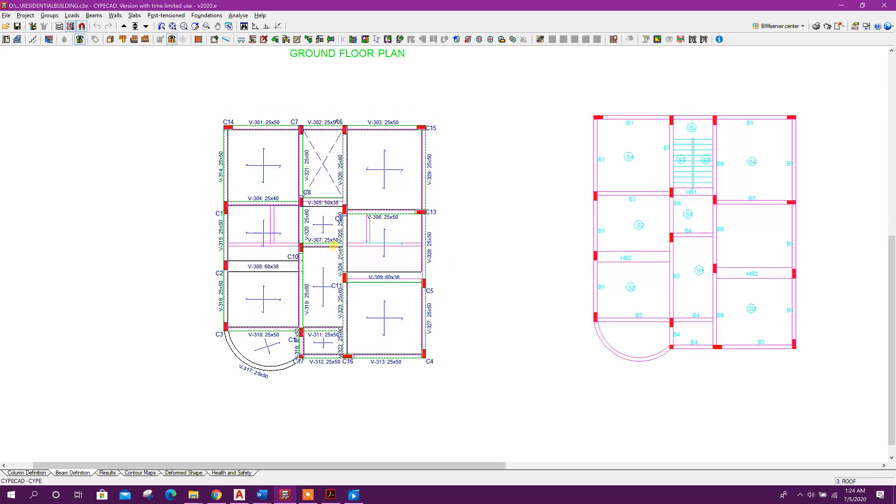